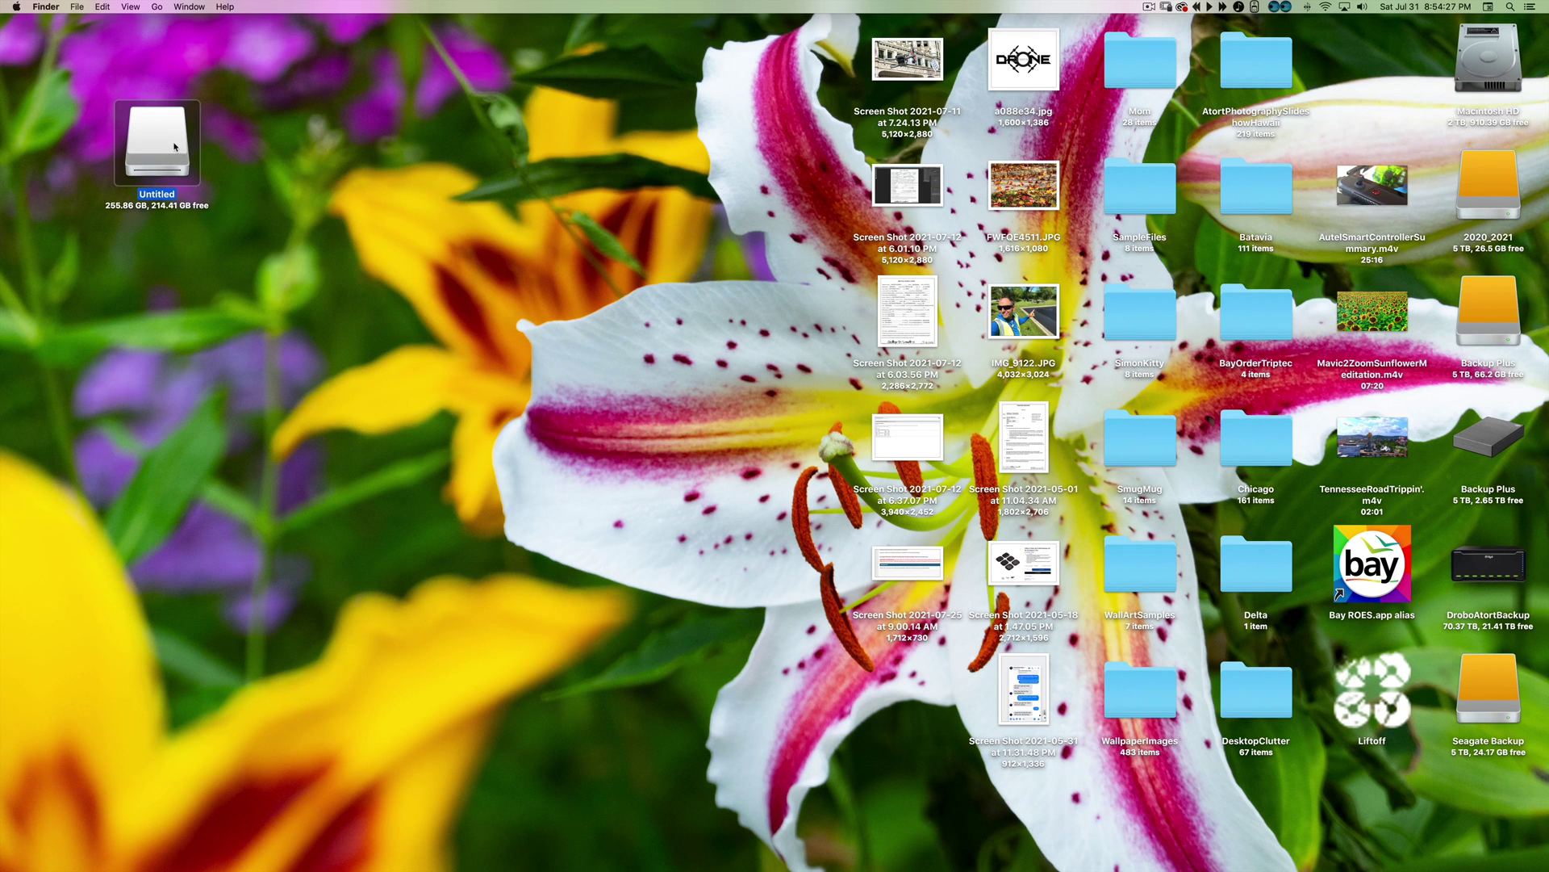
Open the Untitled drive in column view, enlarge the window and show the contents of the 103MEDIA folder inside DCIM
double_click(175, 147)
drag(660, 186, 89, 32)
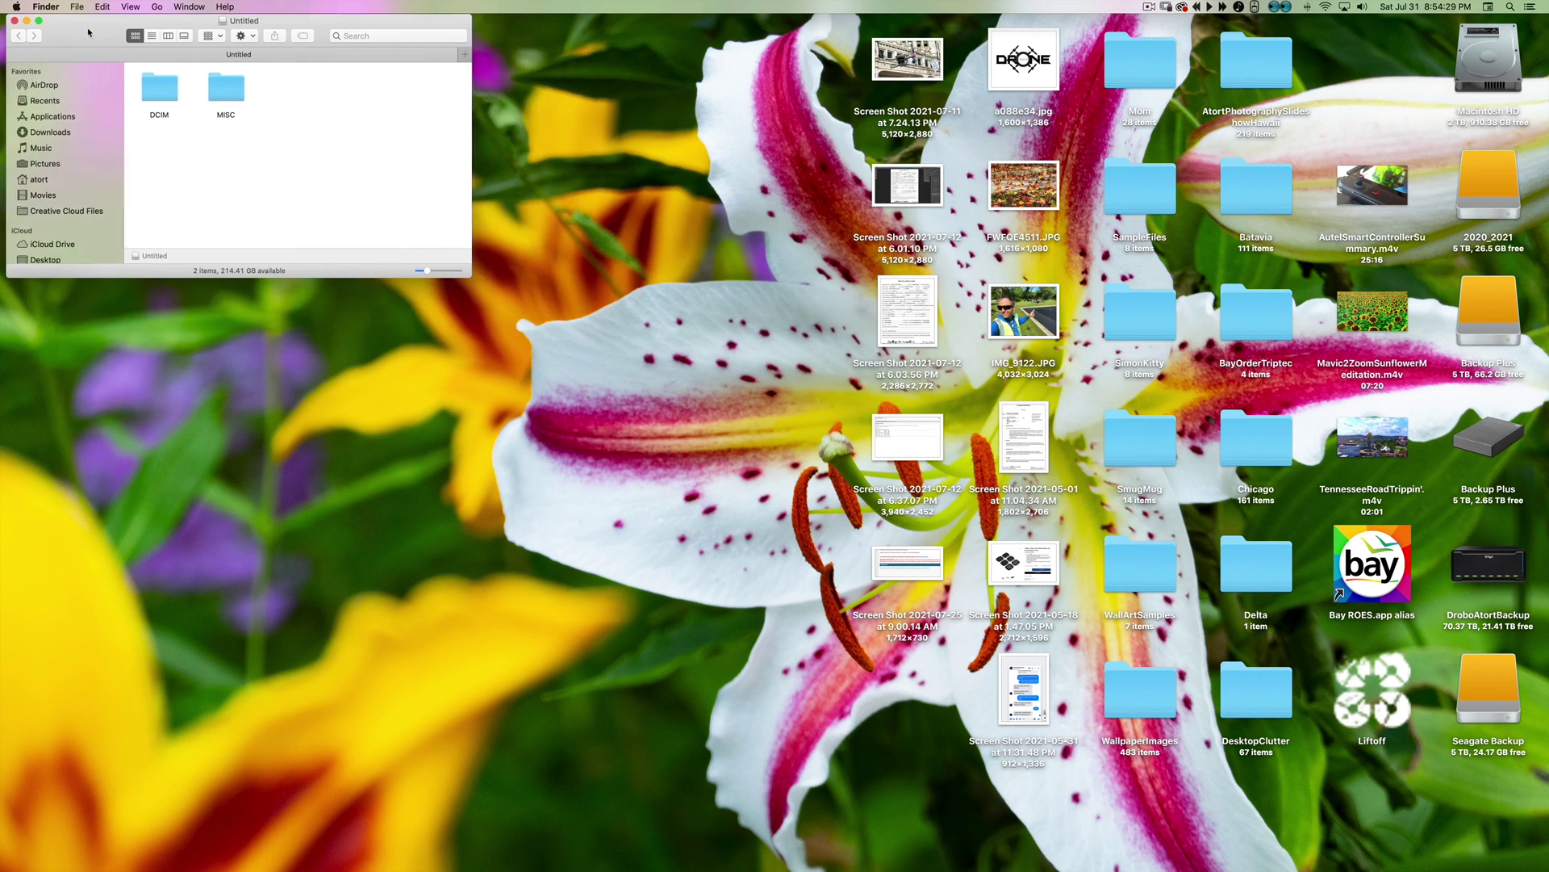
click(170, 36)
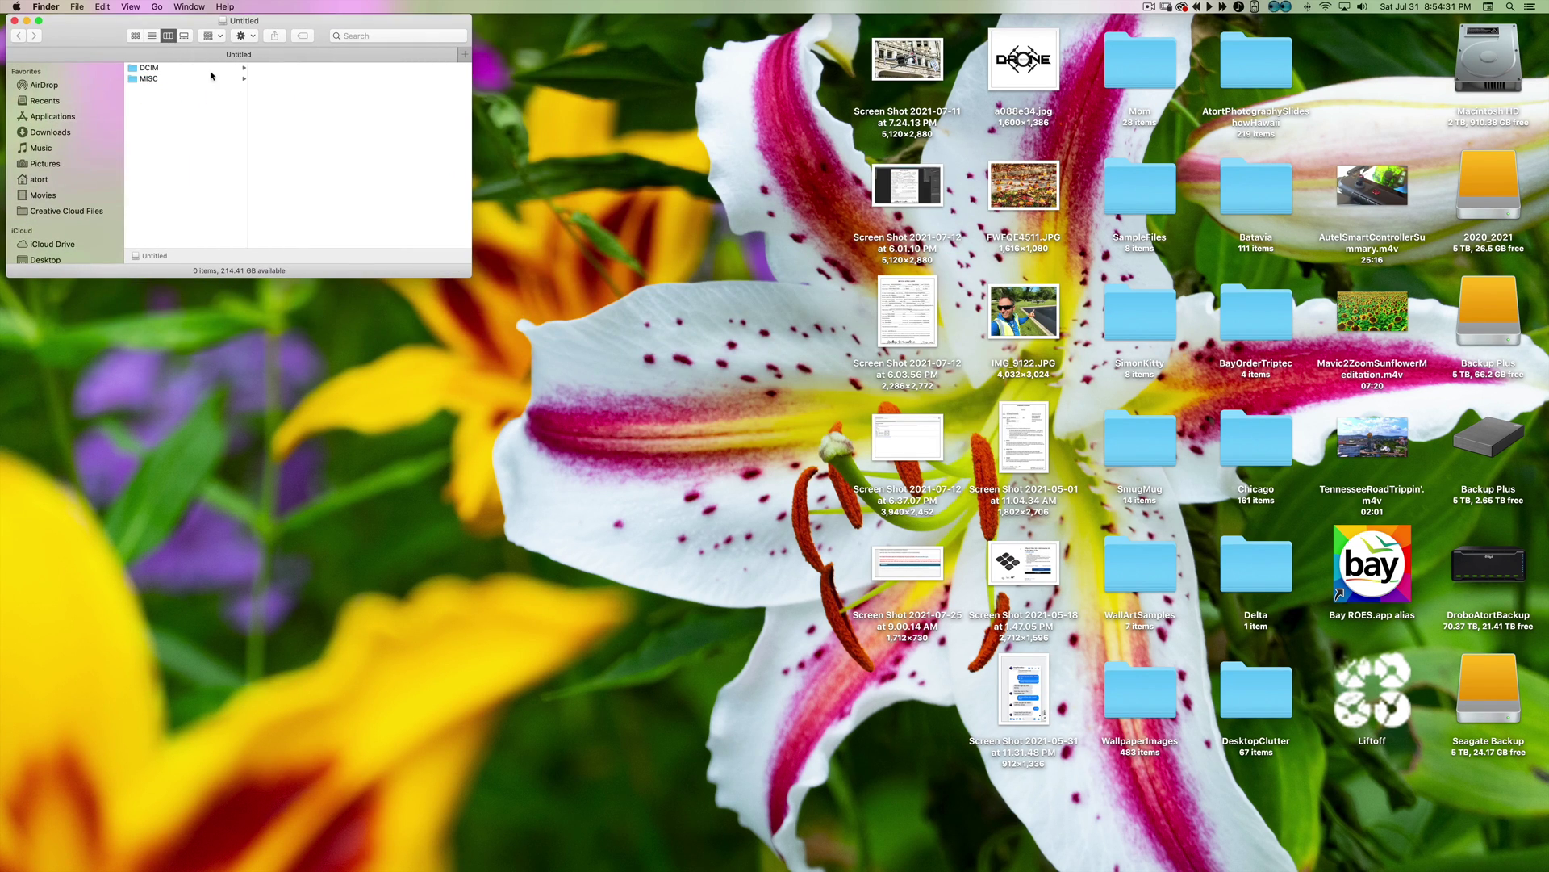
click(213, 69)
click(306, 100)
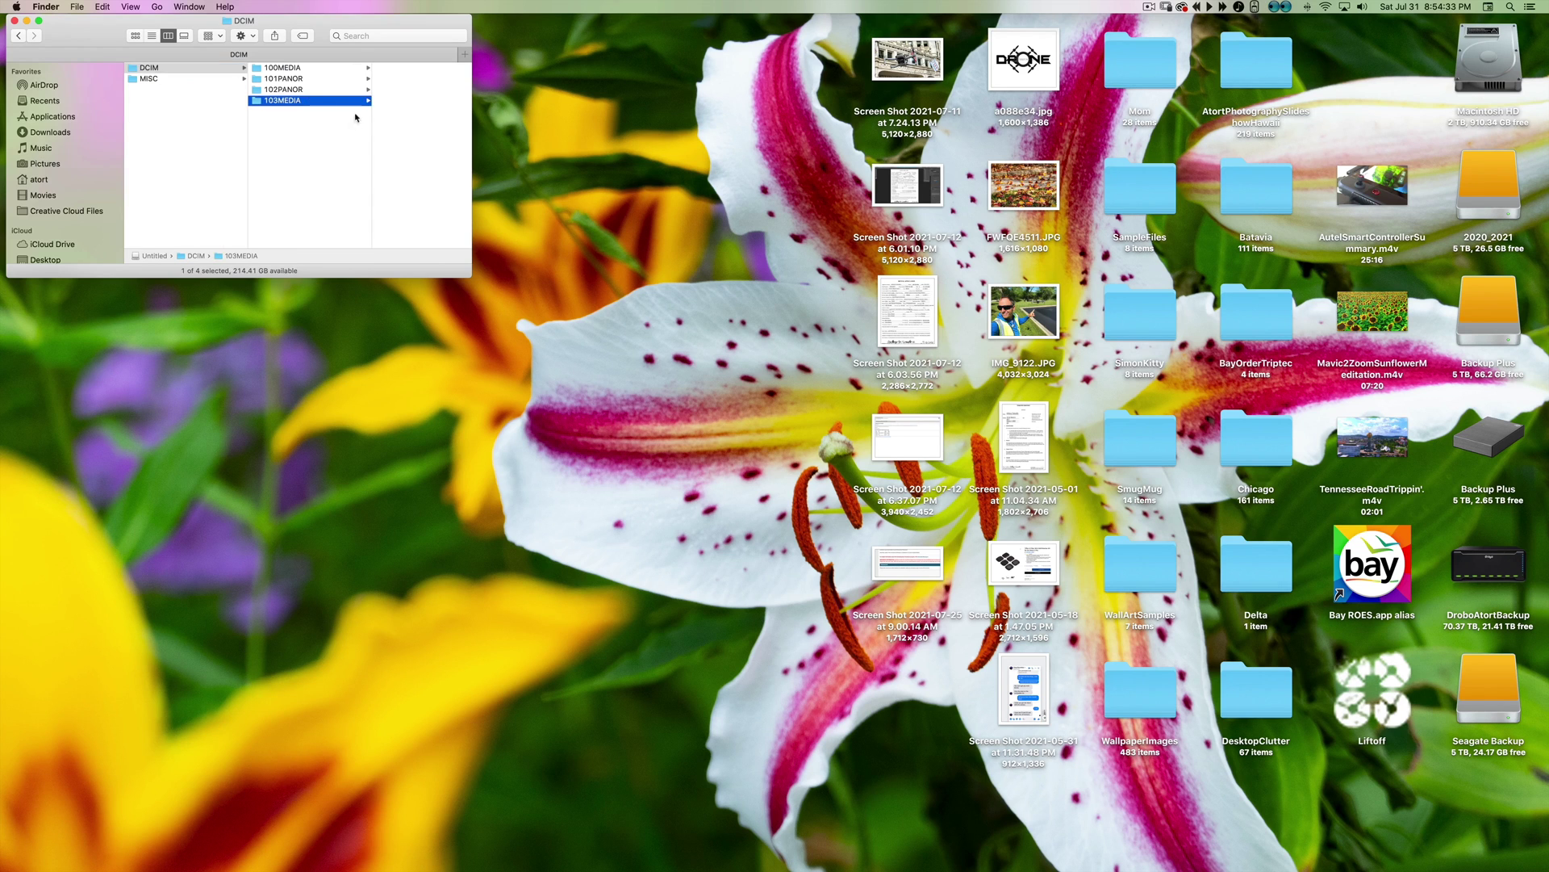
drag(466, 270, 692, 459)
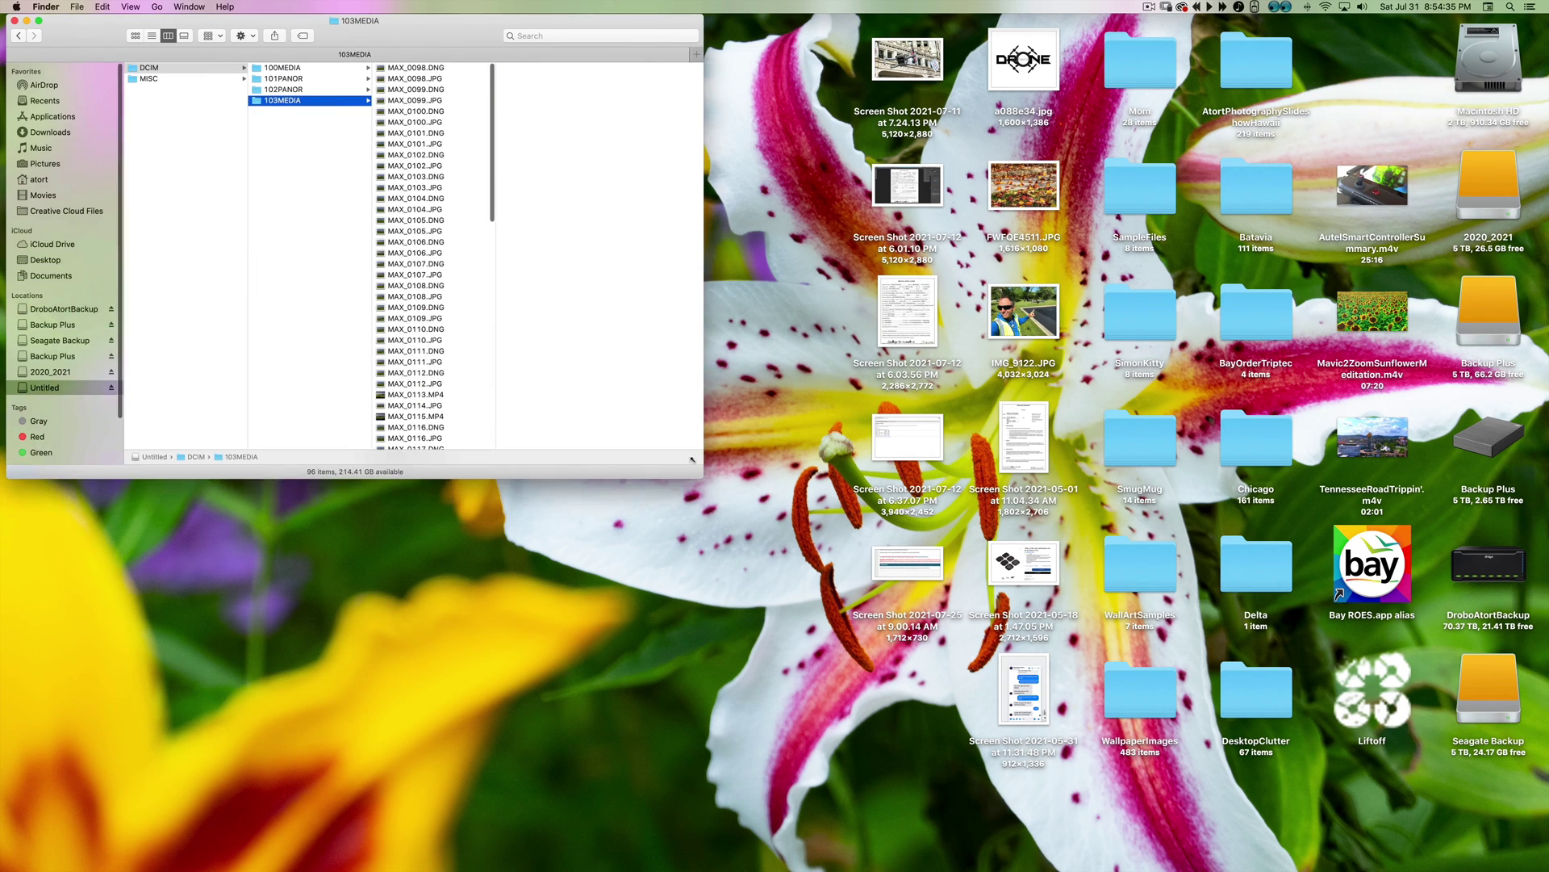
Look through the media files in 103MEDIA, viewing the details of MAX_0105.JPG
click(470, 235)
scroll(472, 290, down, 10)
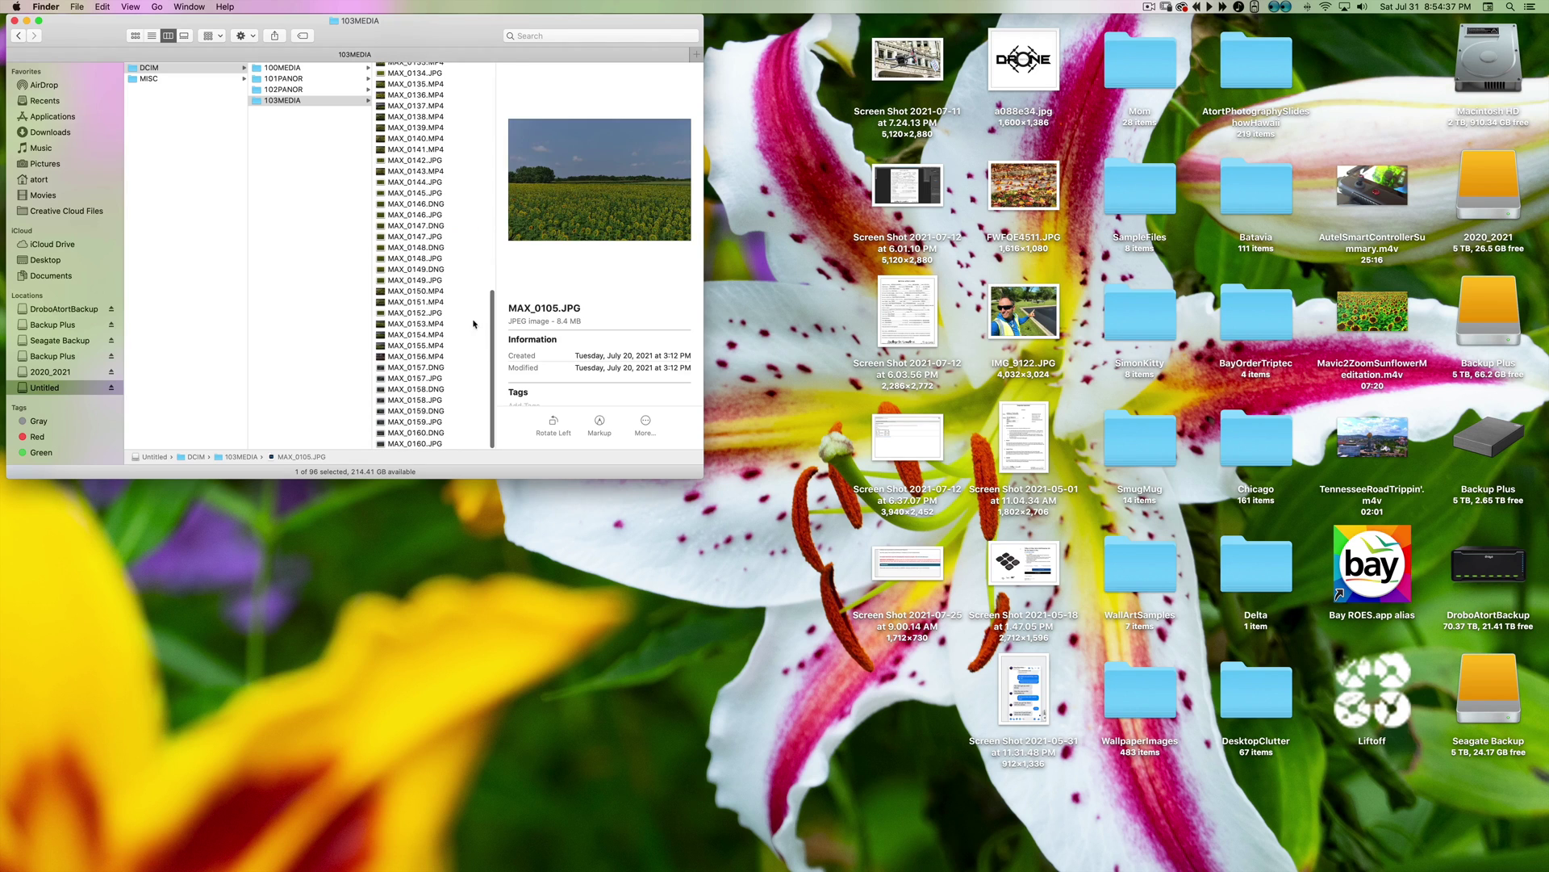
click(476, 345)
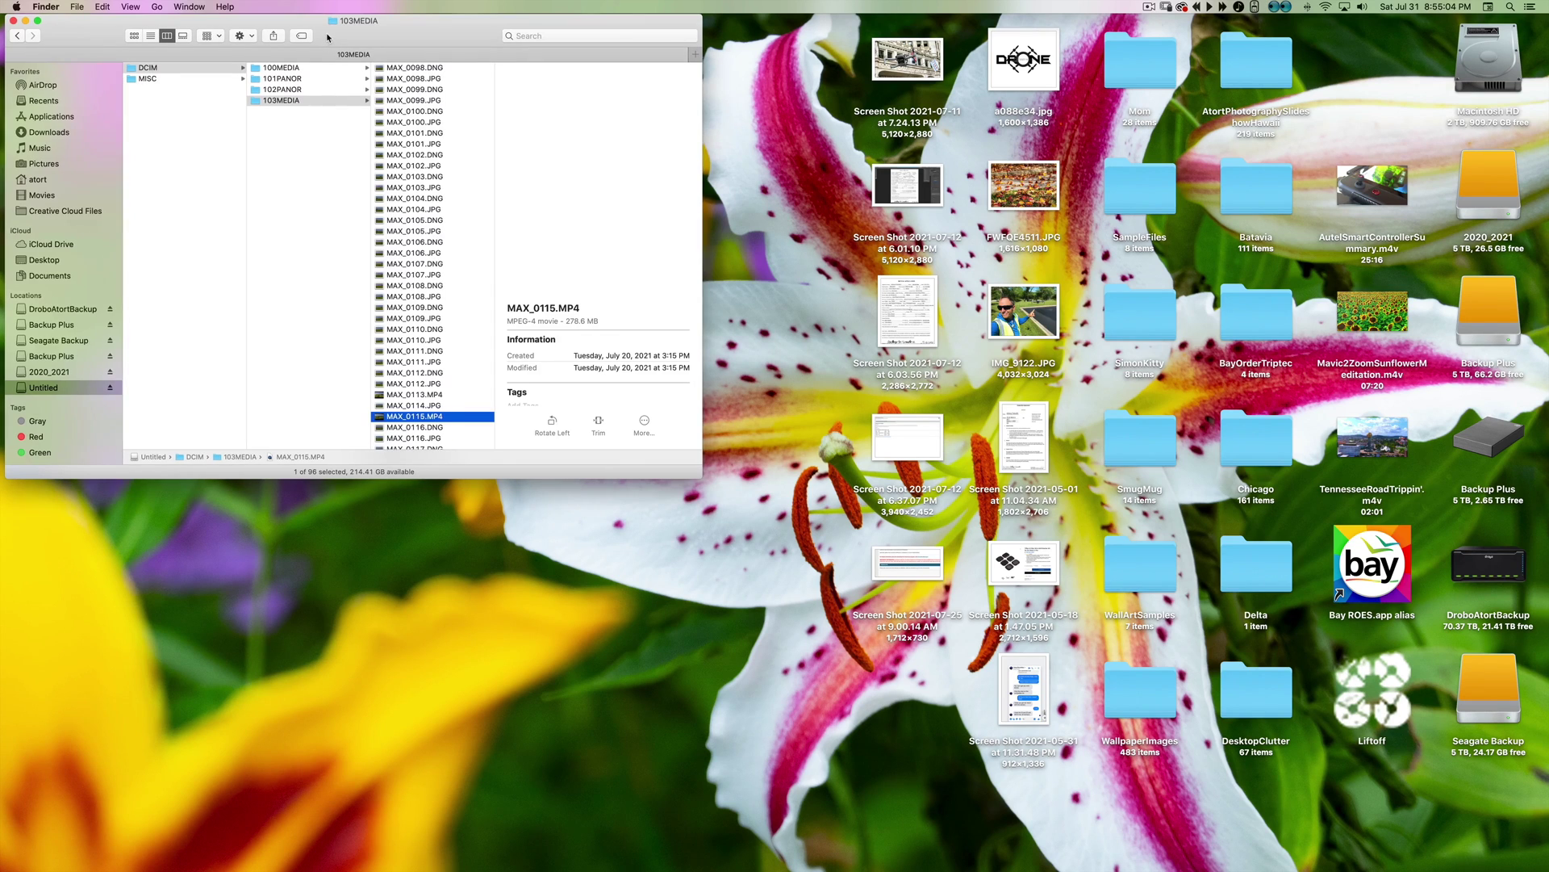
Create a desktop folder named 20210731_AutelEvo2ProSunflowers
click(663, 618)
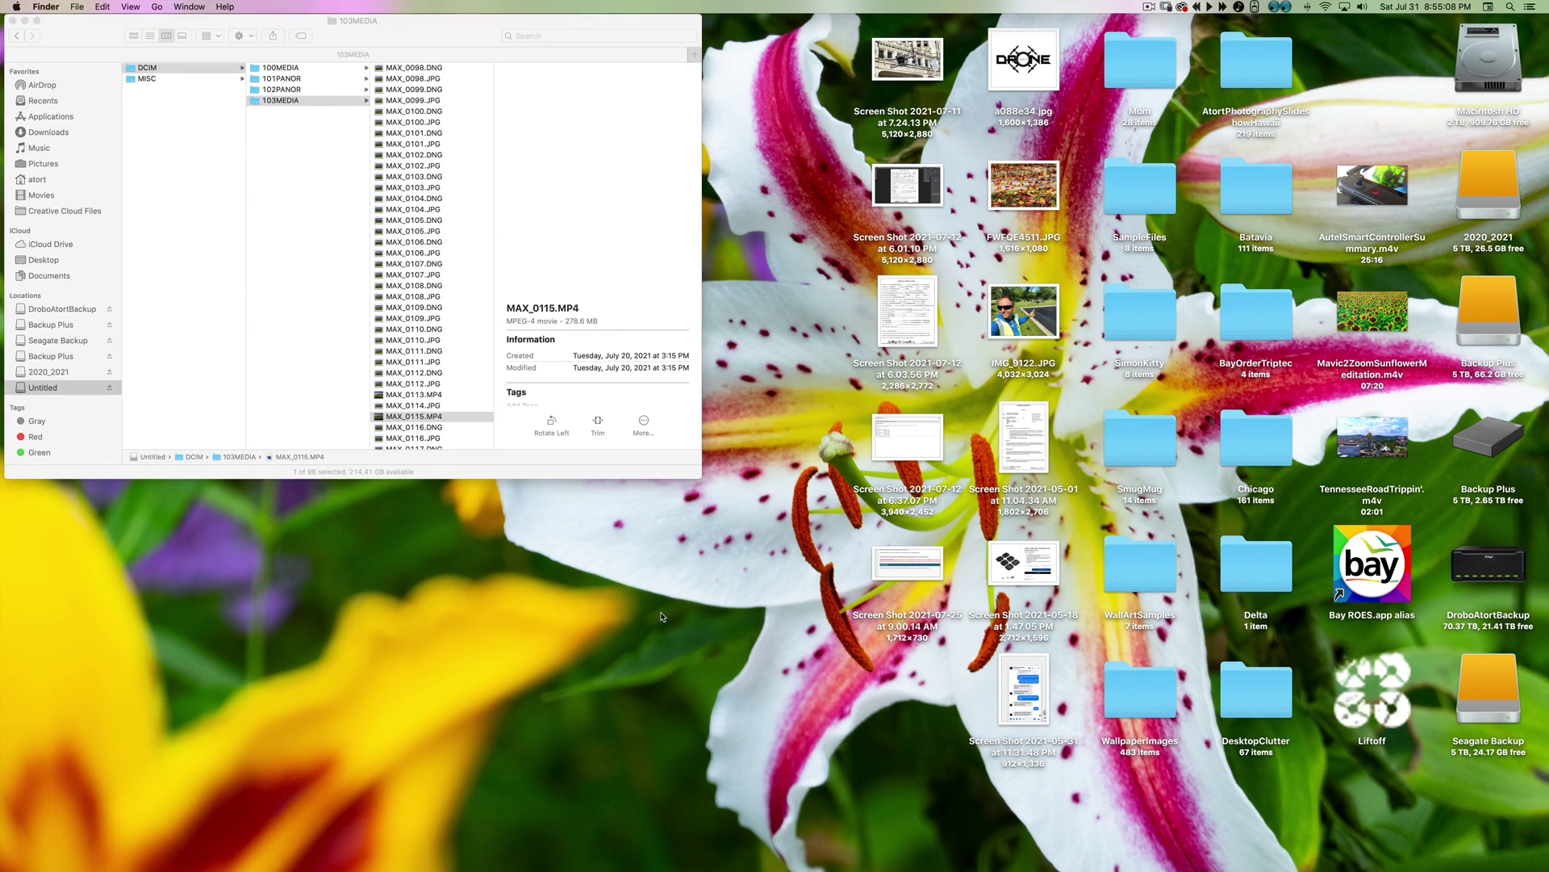
key(shift+super+n)
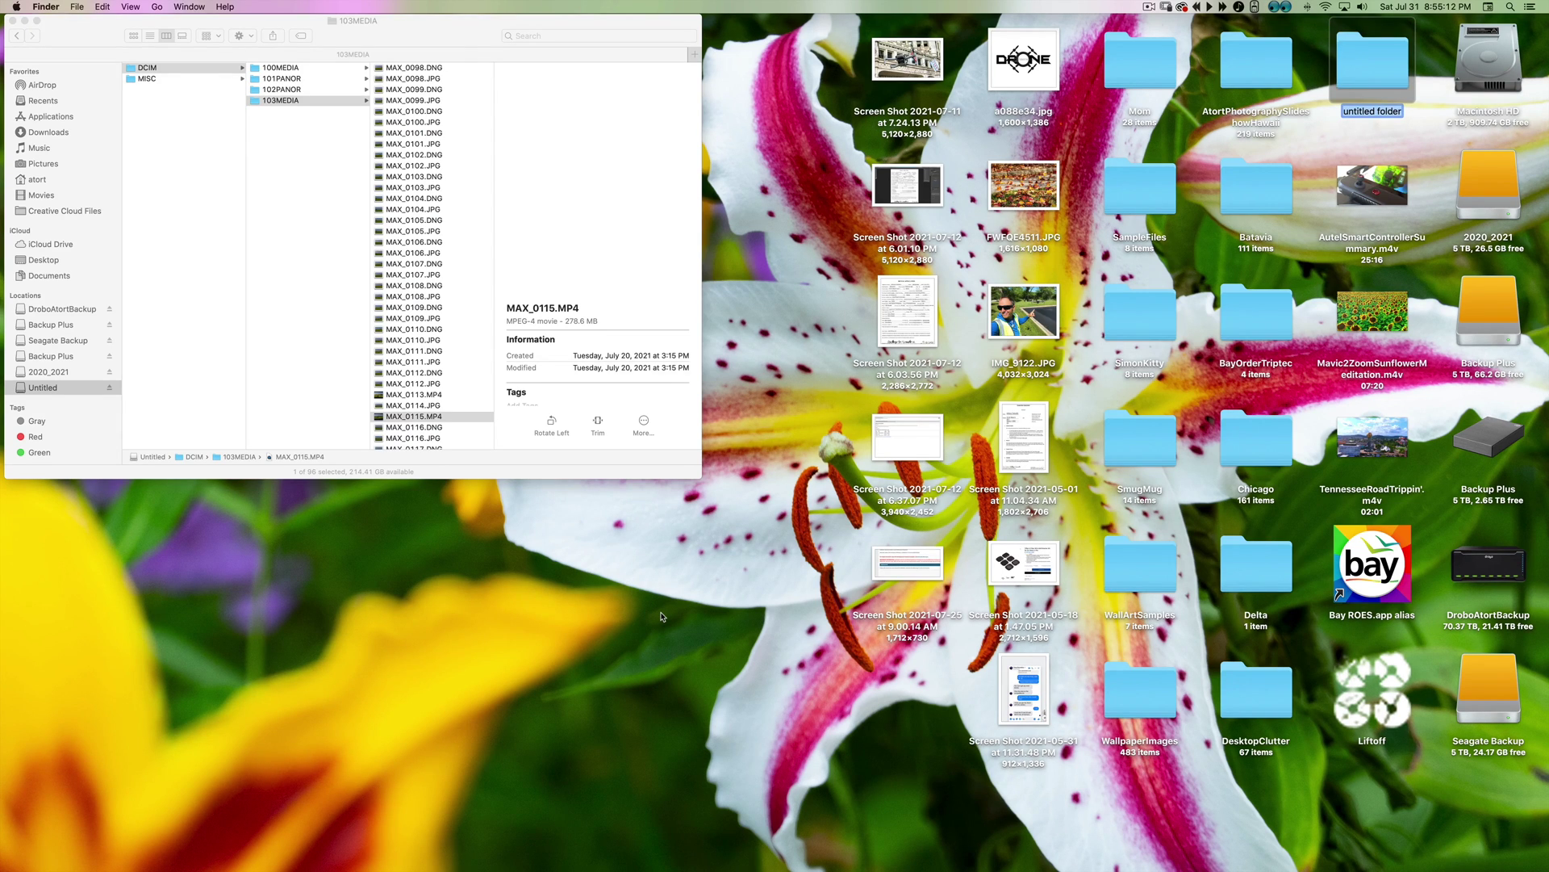
text(20210731_AutelEvo2Pro Sunf)
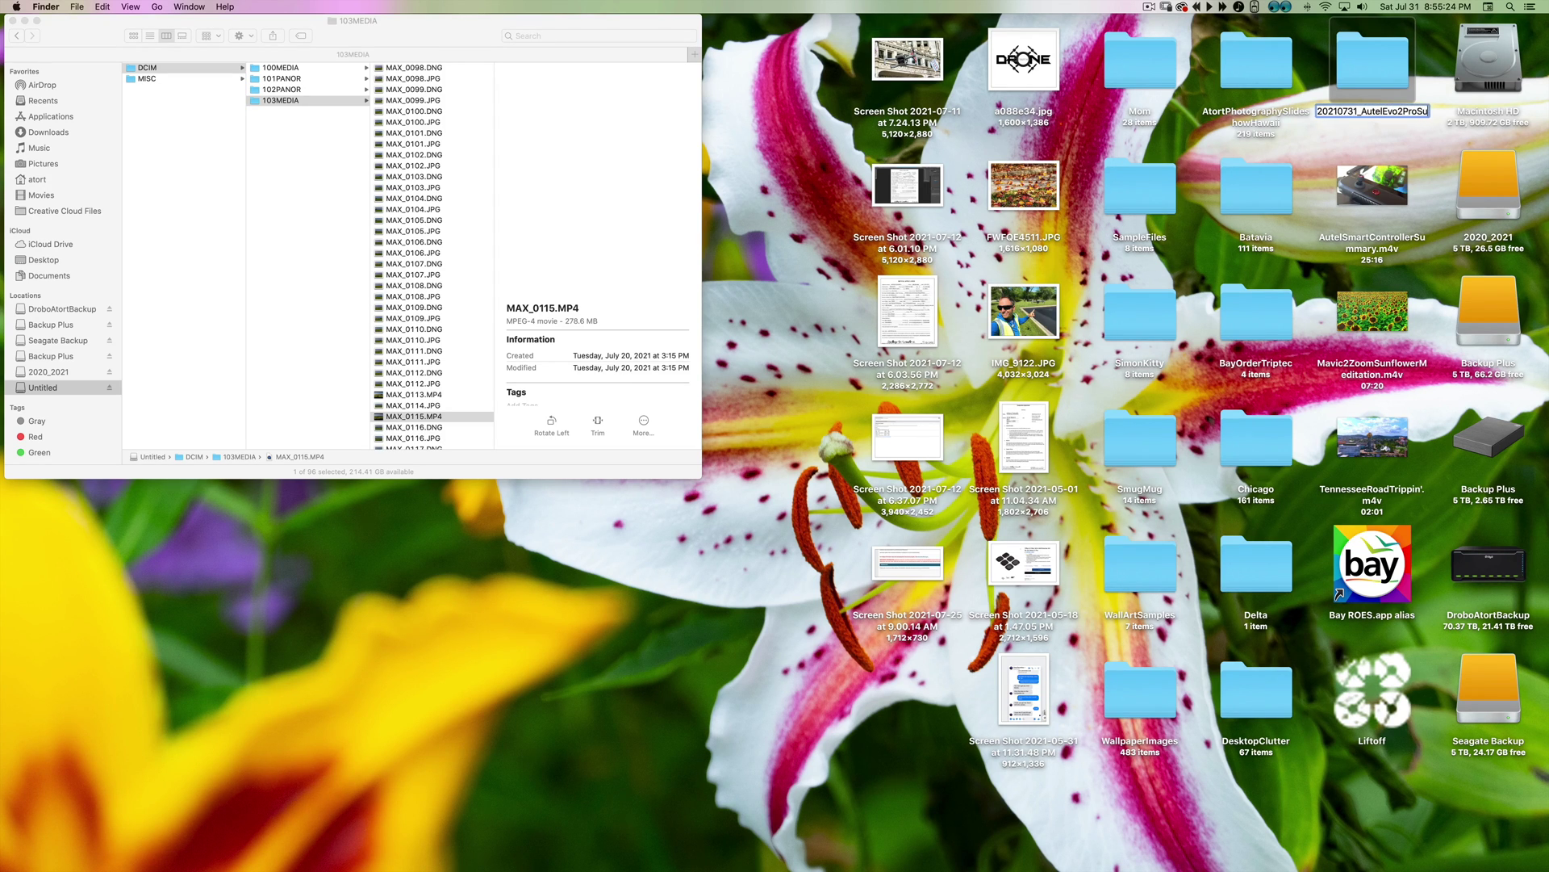
text(lowers)
key(Return)
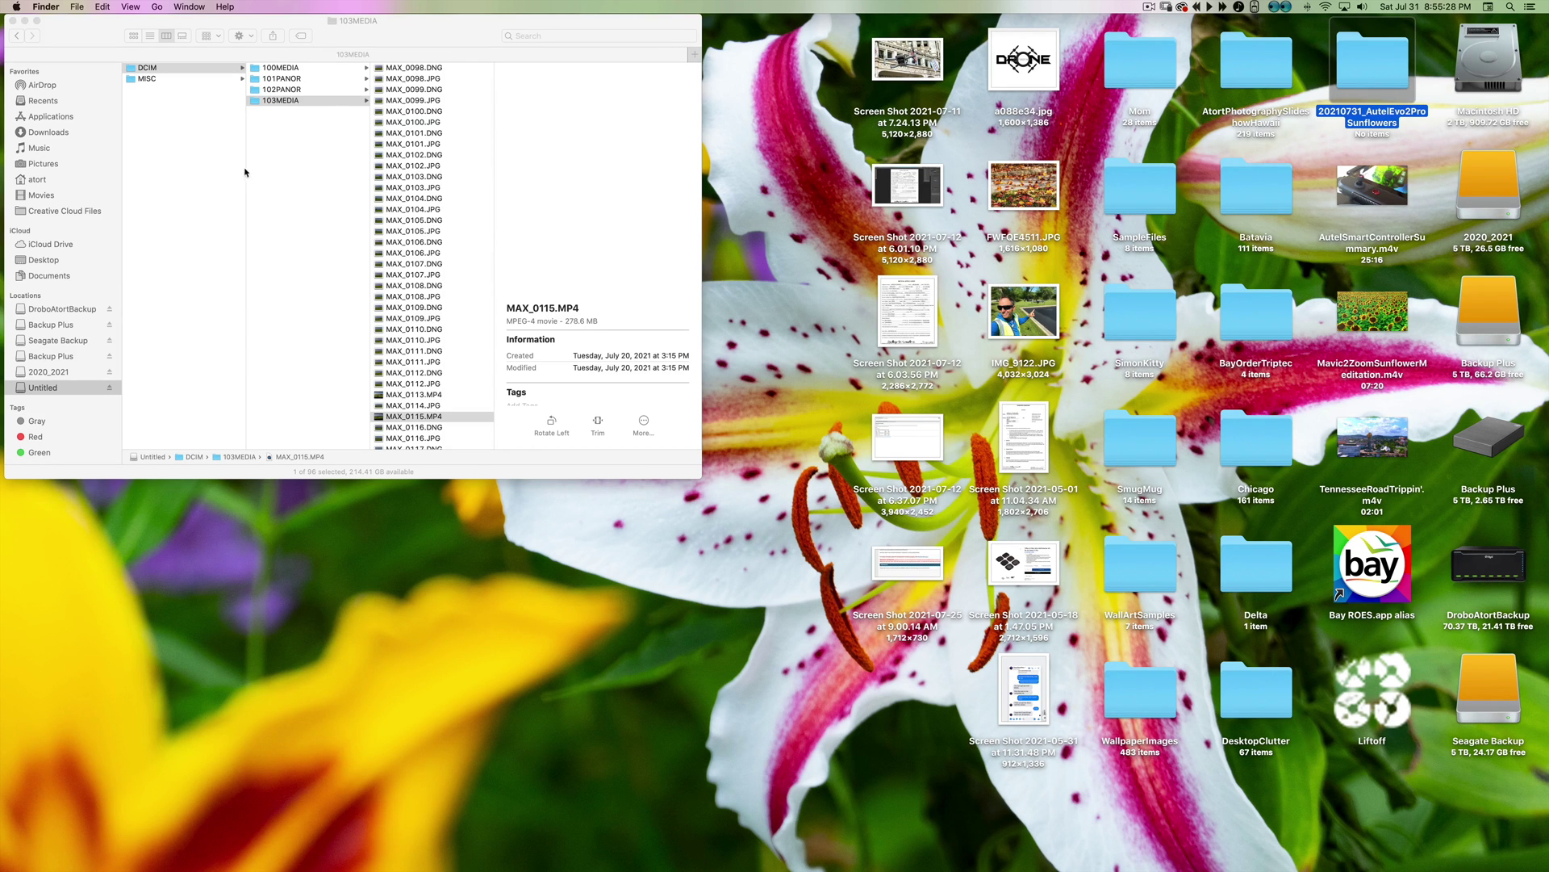
Select all the media folders inside DCIM on the Untitled drive to view their combined information
scroll(428, 162, up, 2)
click(178, 74)
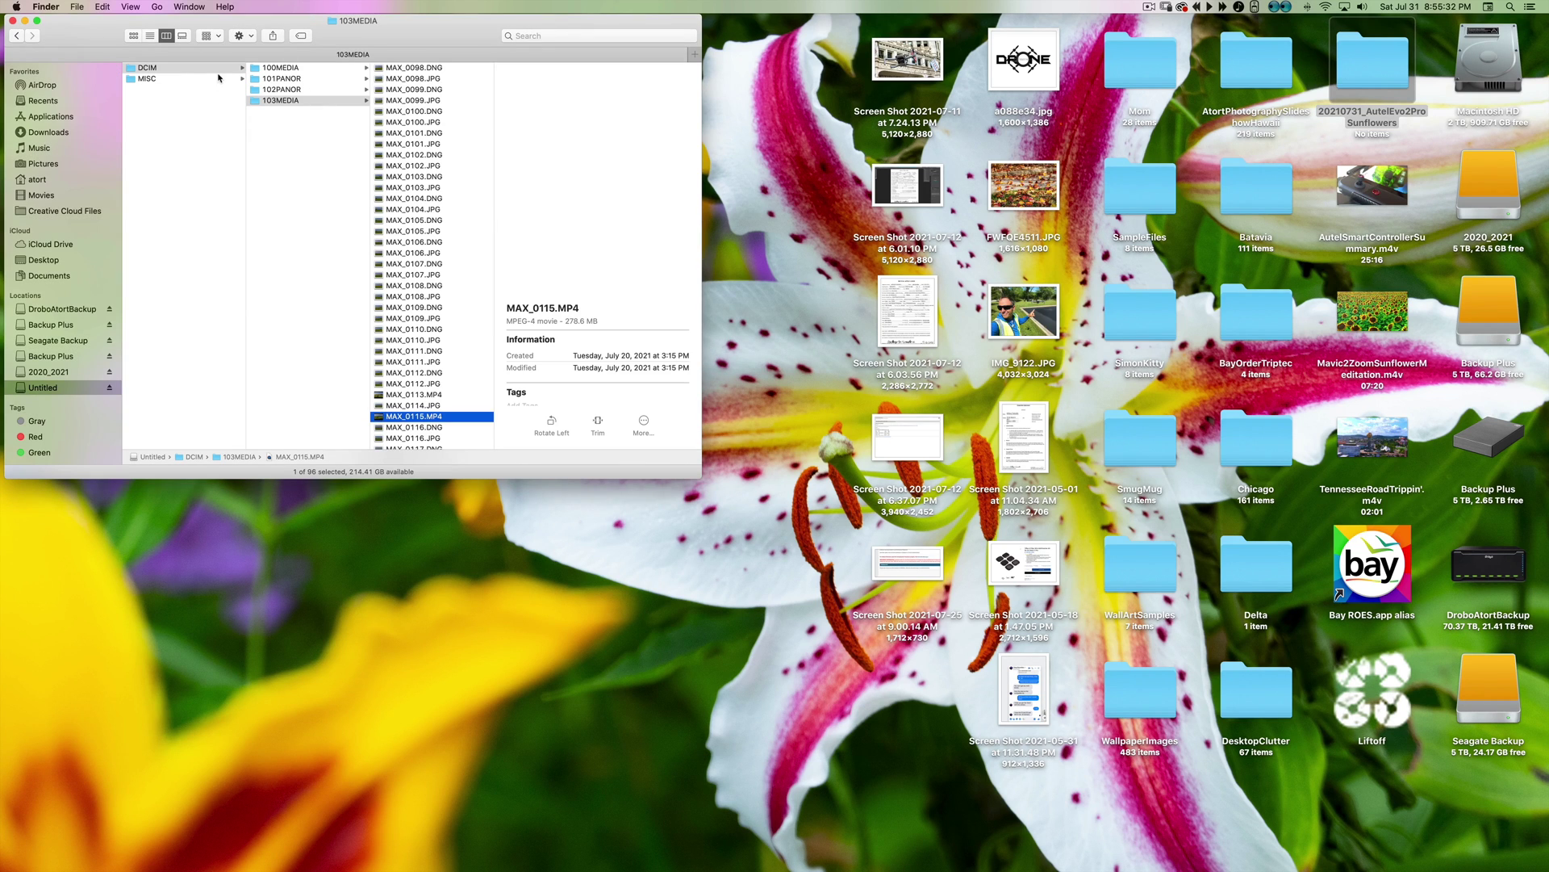
key(cmd+a)
click(274, 121)
key(cmd+a)
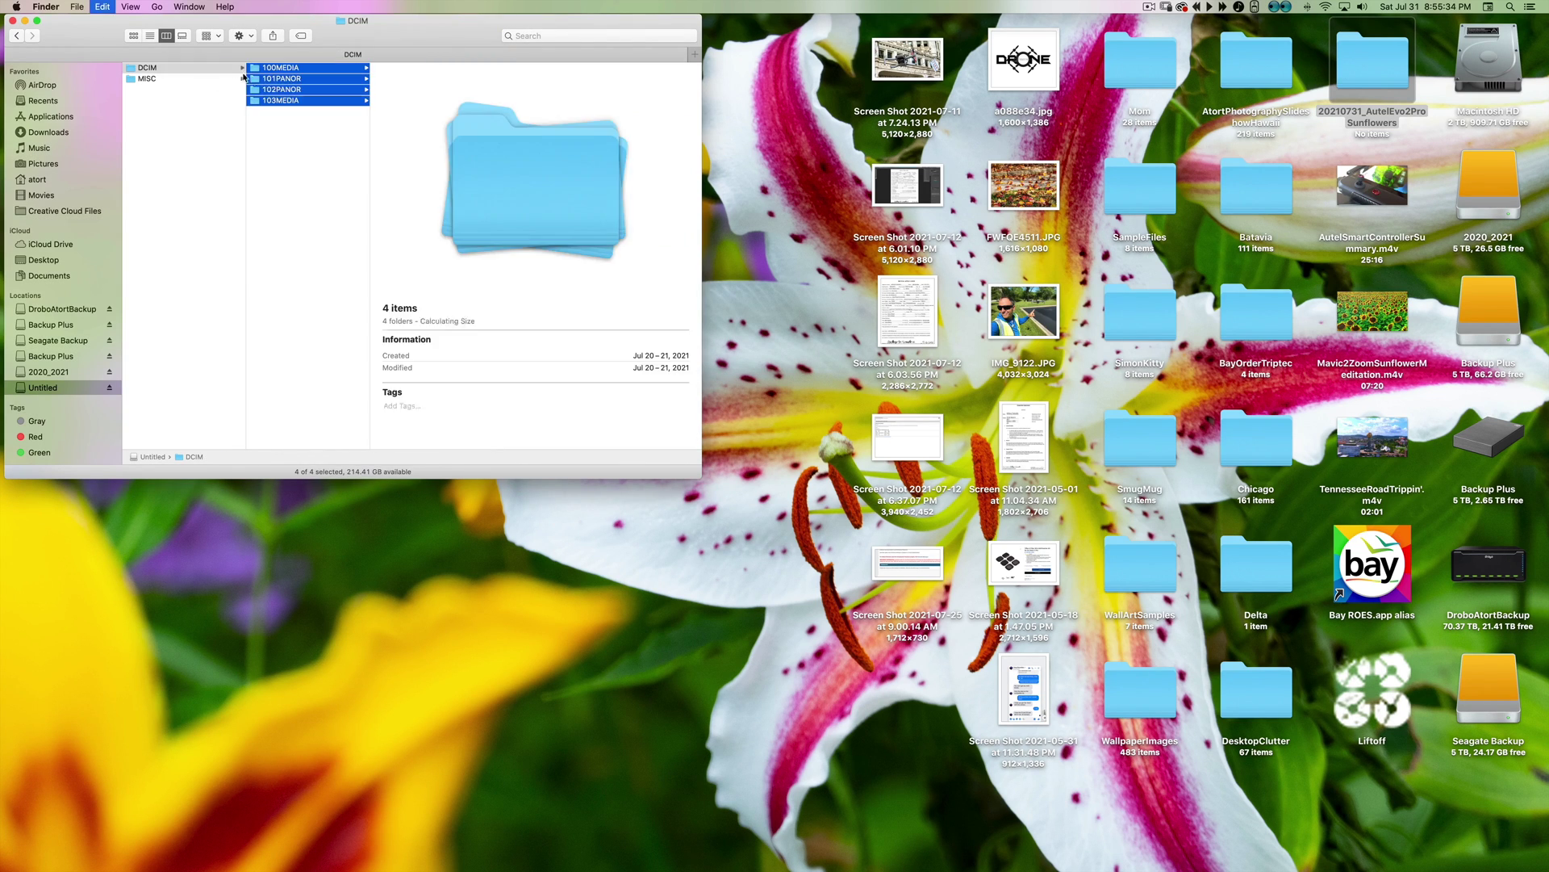
drag(270, 81, 328, 112)
Preview the clip MAX_0113.MP4 in the 103MEDIA folder and close the preview
click(322, 103)
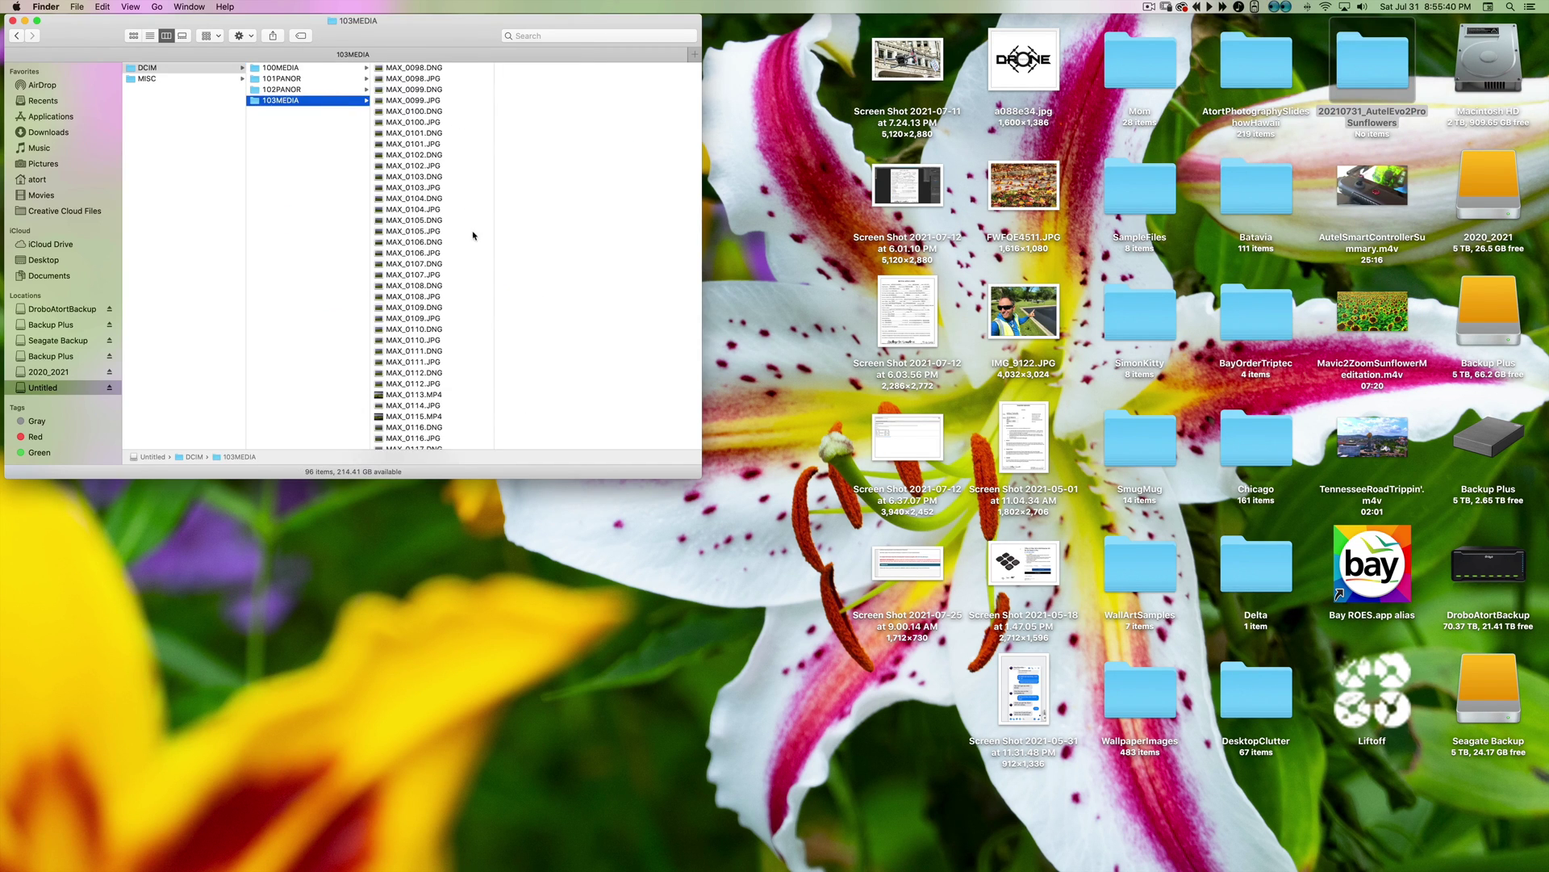
scroll(473, 235, down, 3)
click(454, 305)
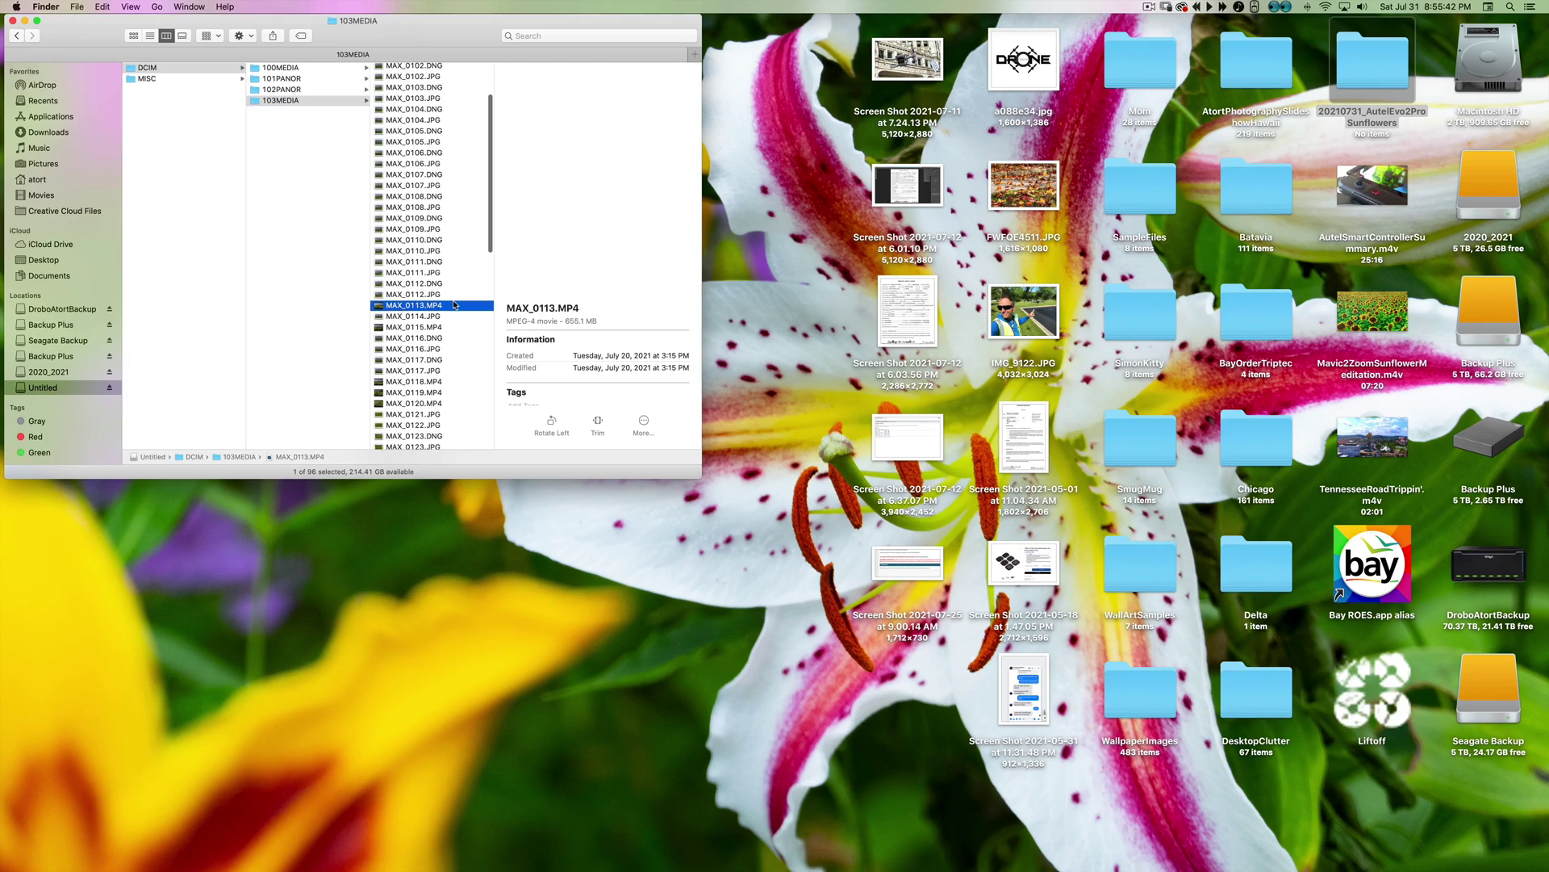
key(space)
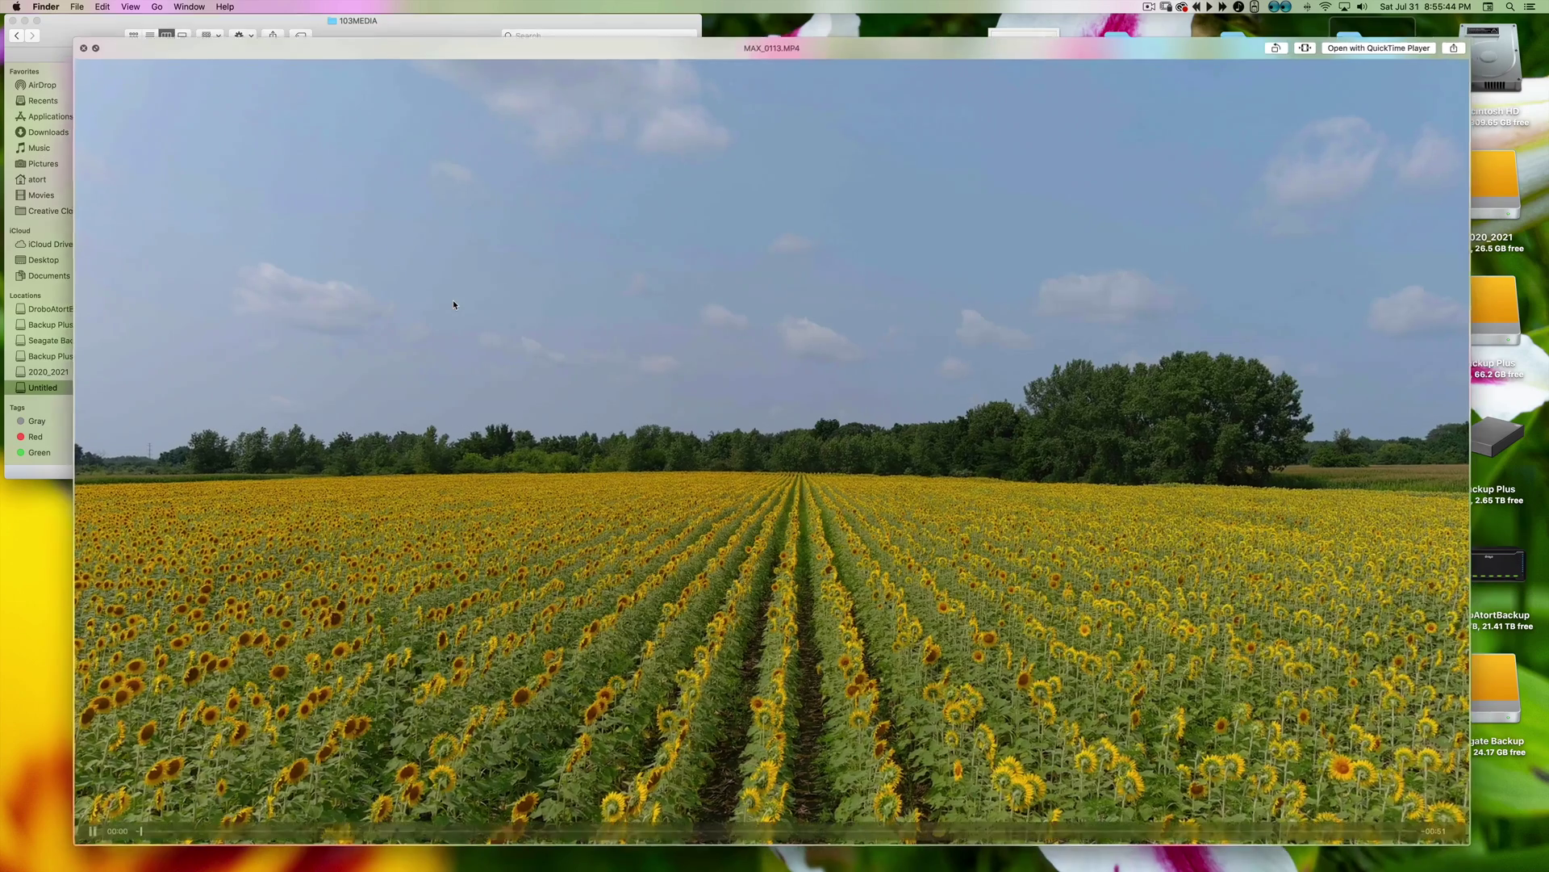
key(space)
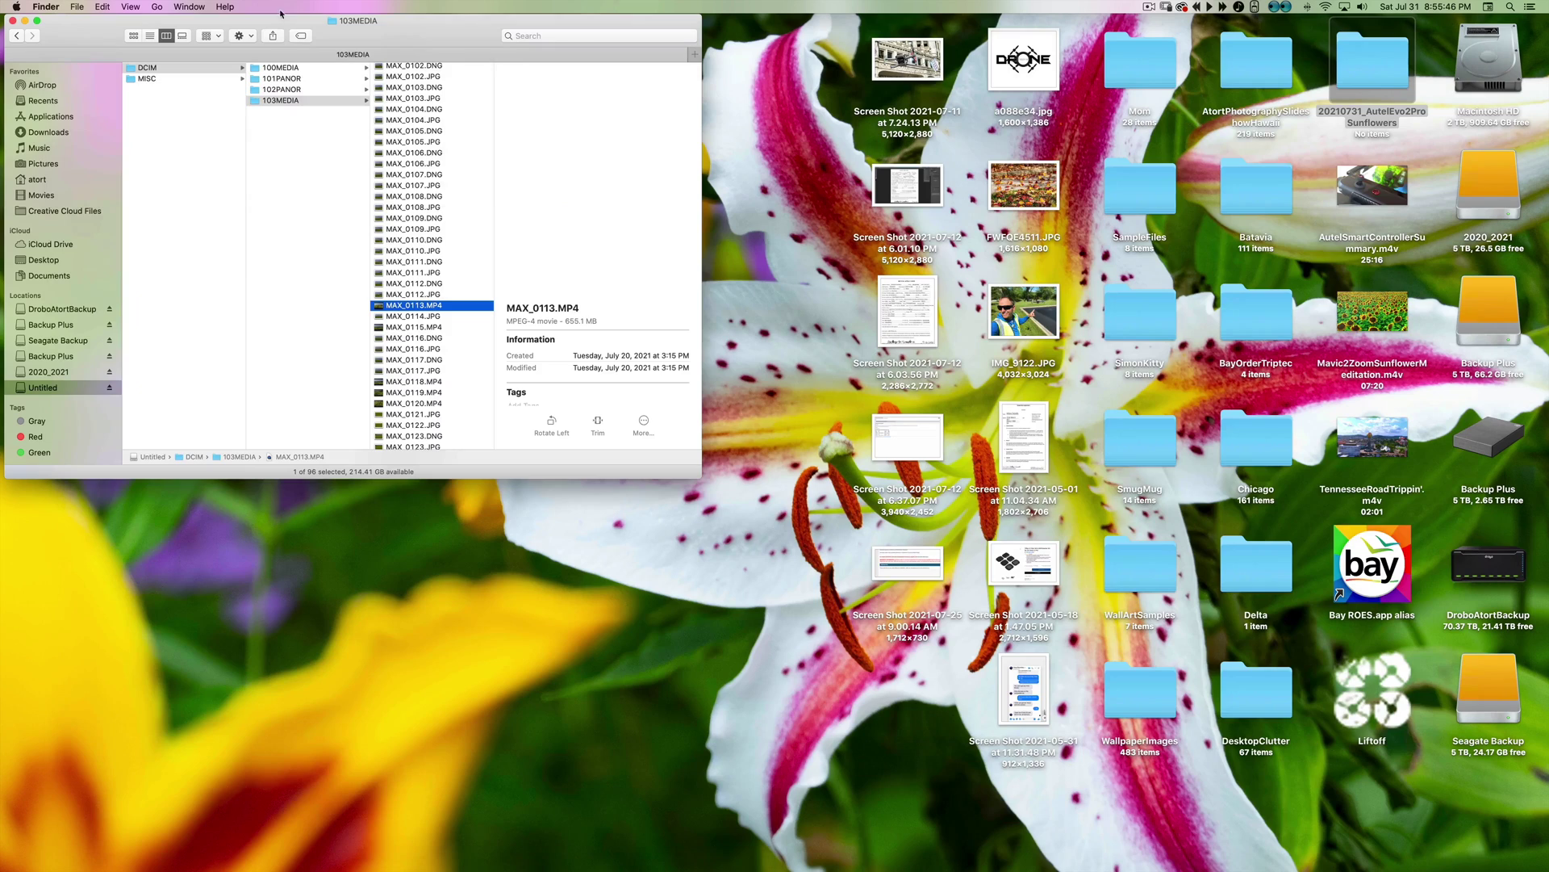
Preview MAX_0051.MP4 from the 100MEDIA folder and copy it into the 20210731_AutelEvo2ProSunflowers folder
click(317, 71)
scroll(464, 311, down, 10)
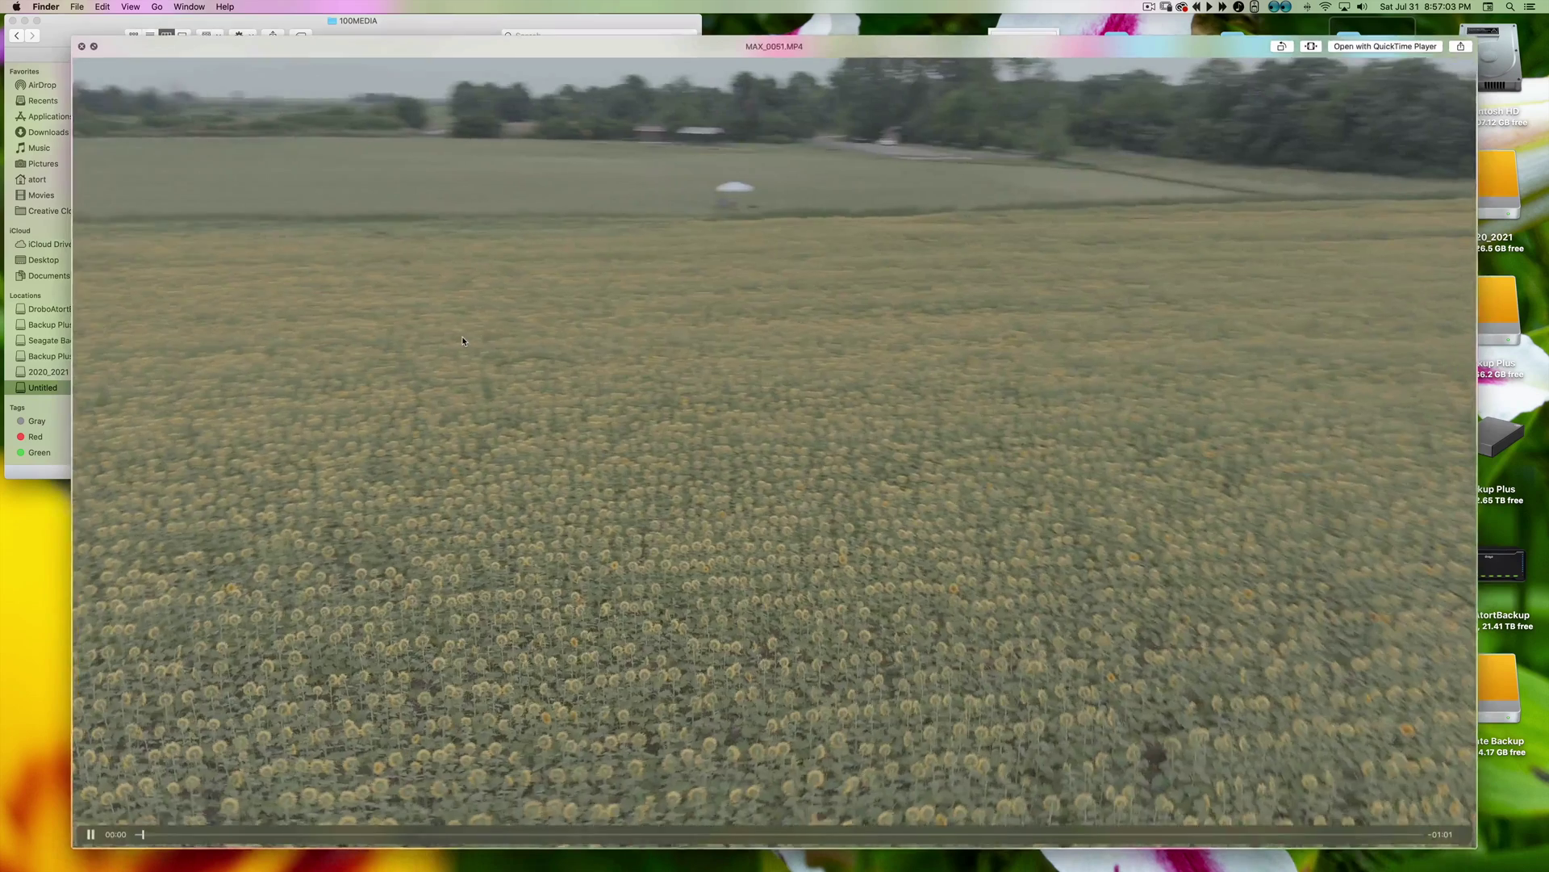
key(space)
drag(462, 336, 1057, 294)
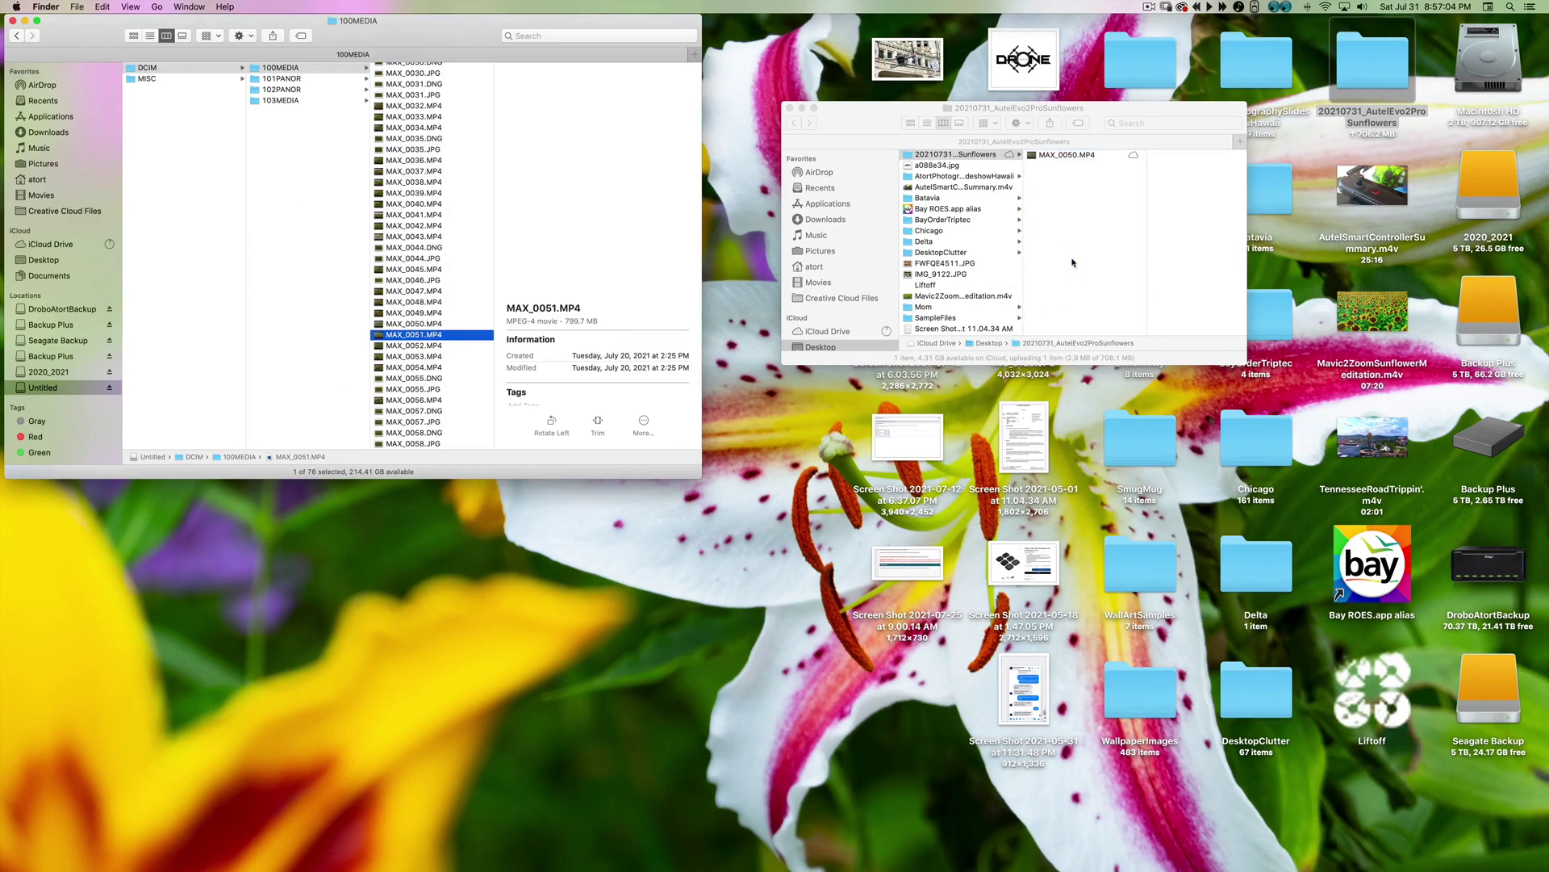
Preview the clips MAX_0052.MP4, MAX_0053.MP4, MAX_0054.MP4 and MAX_0056.MP4 in the 100MEDIA folder one after another
click(454, 346)
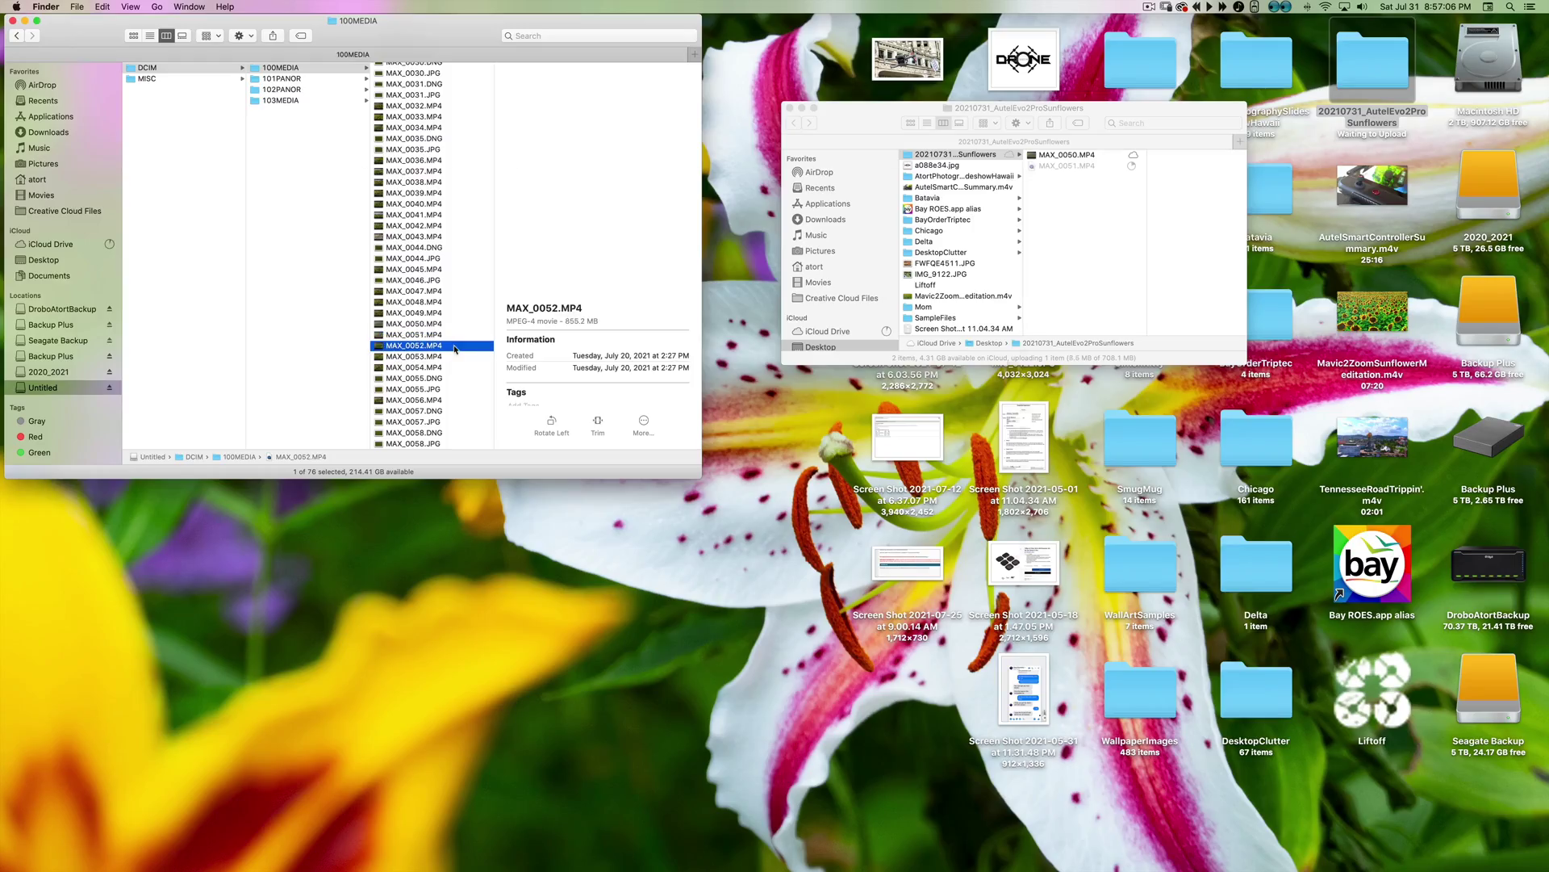
key(space)
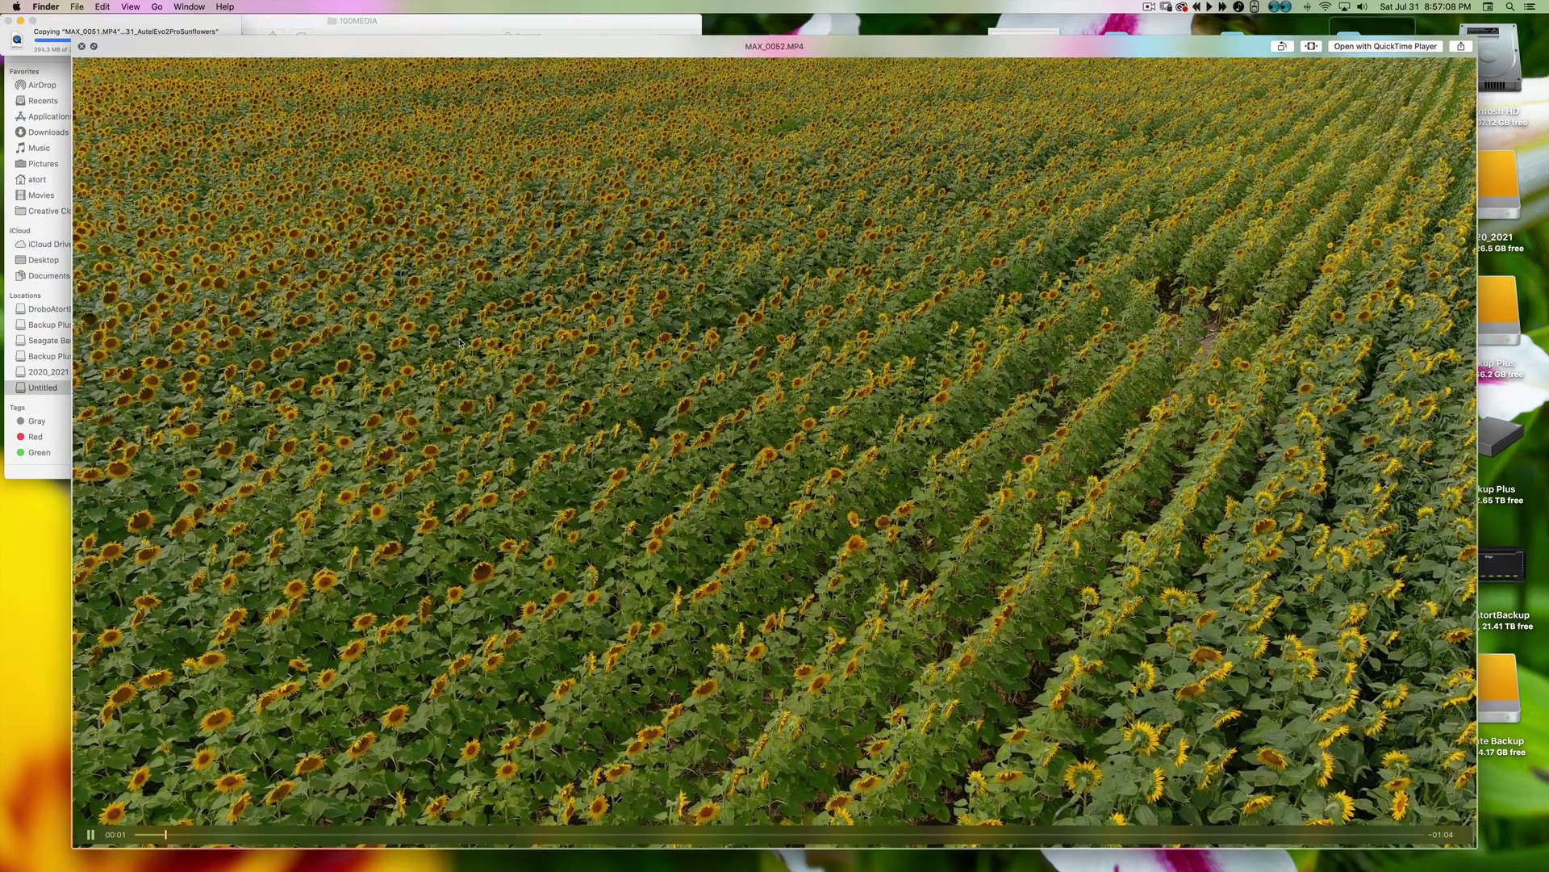
key(space)
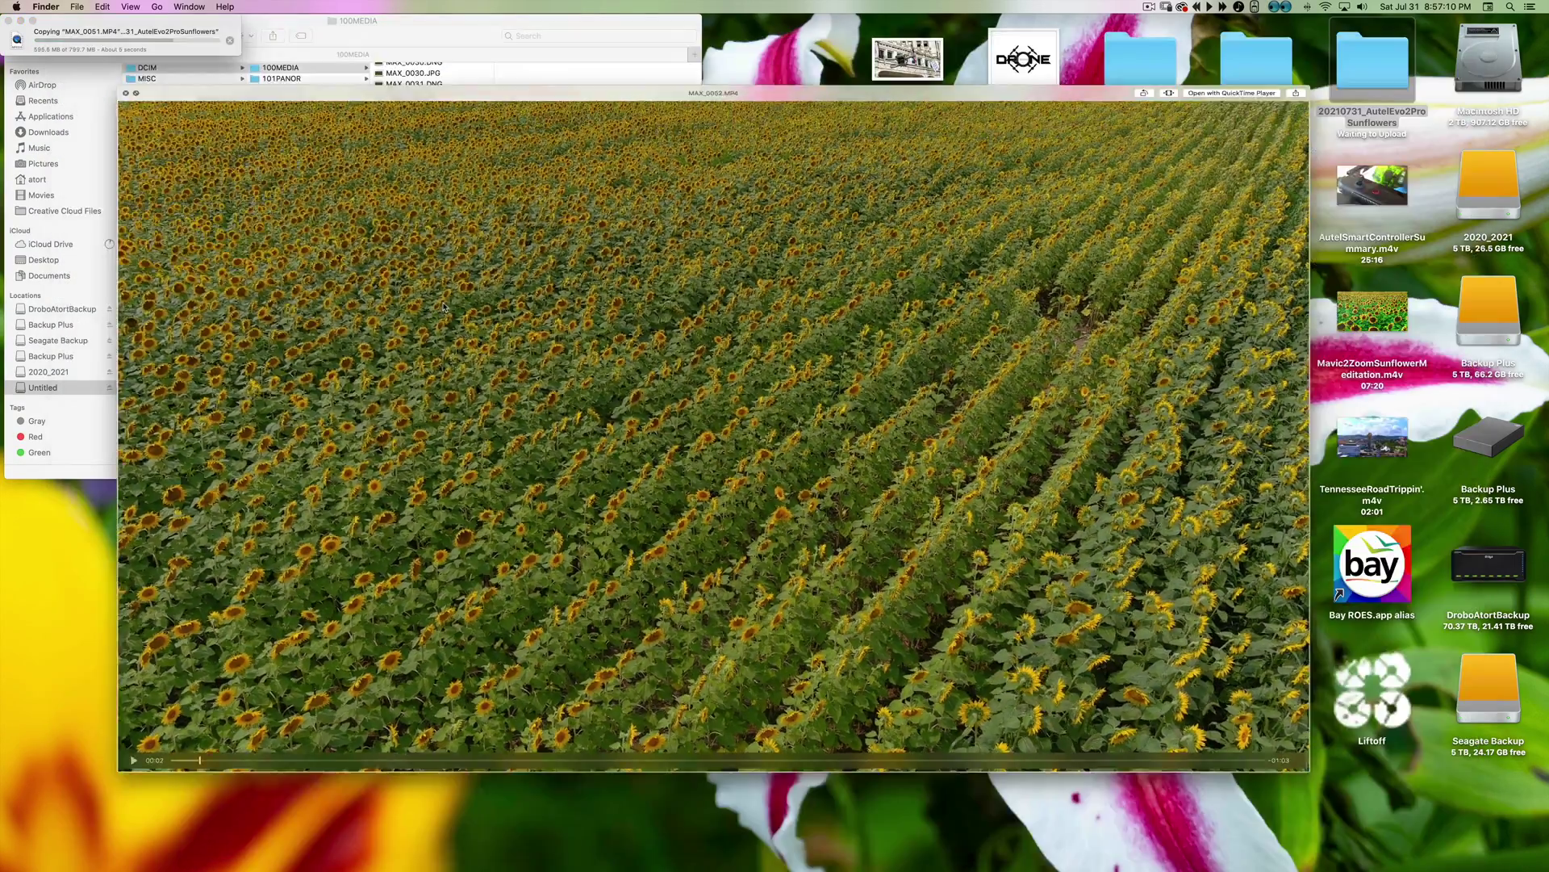
key(Down)
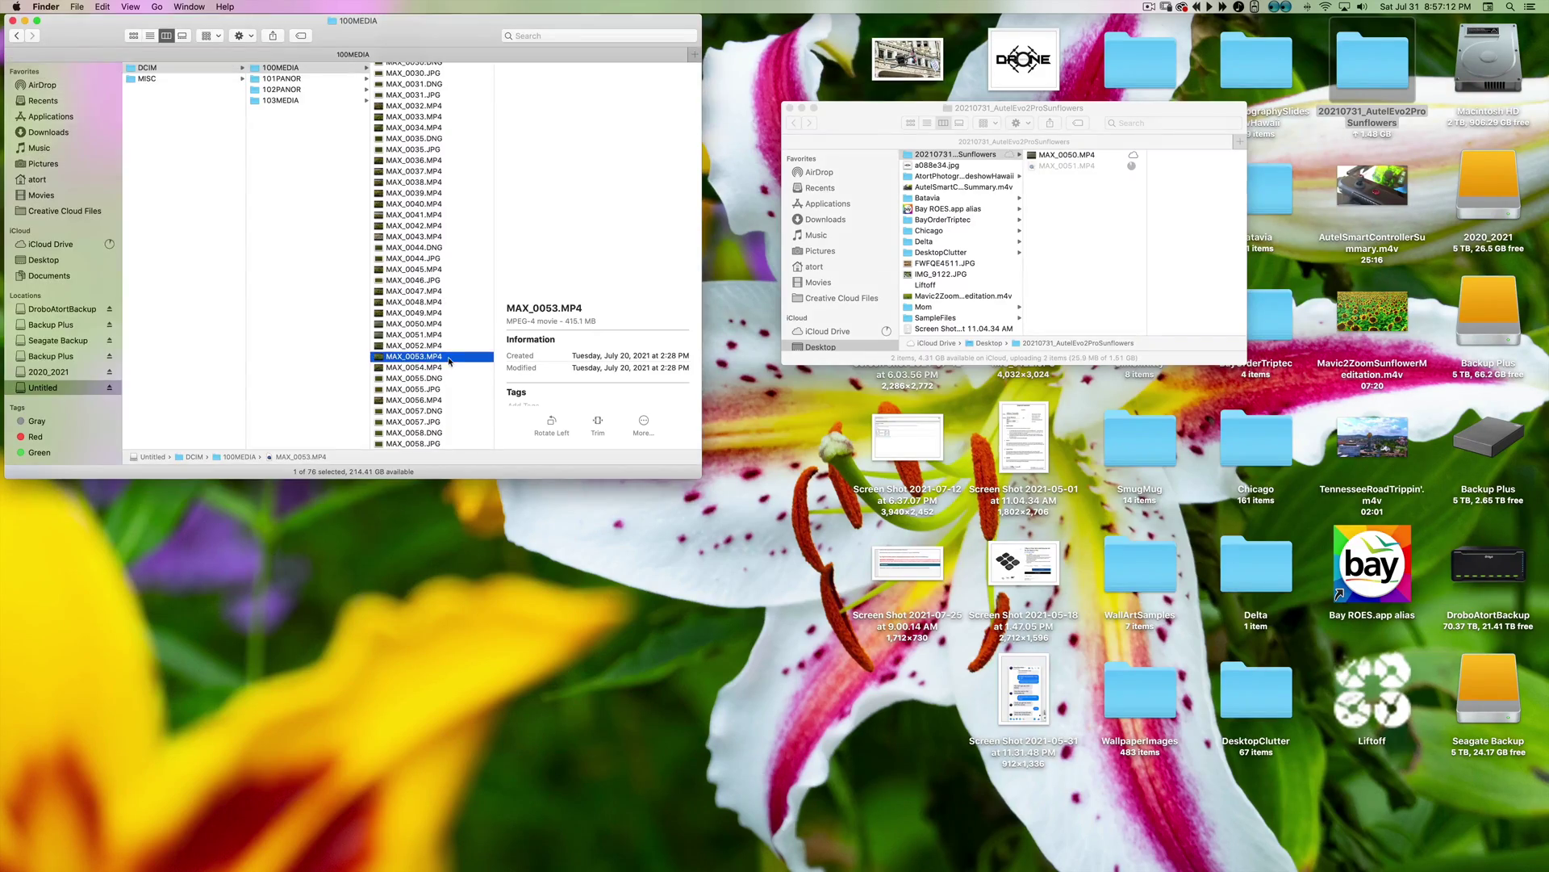
key(space)
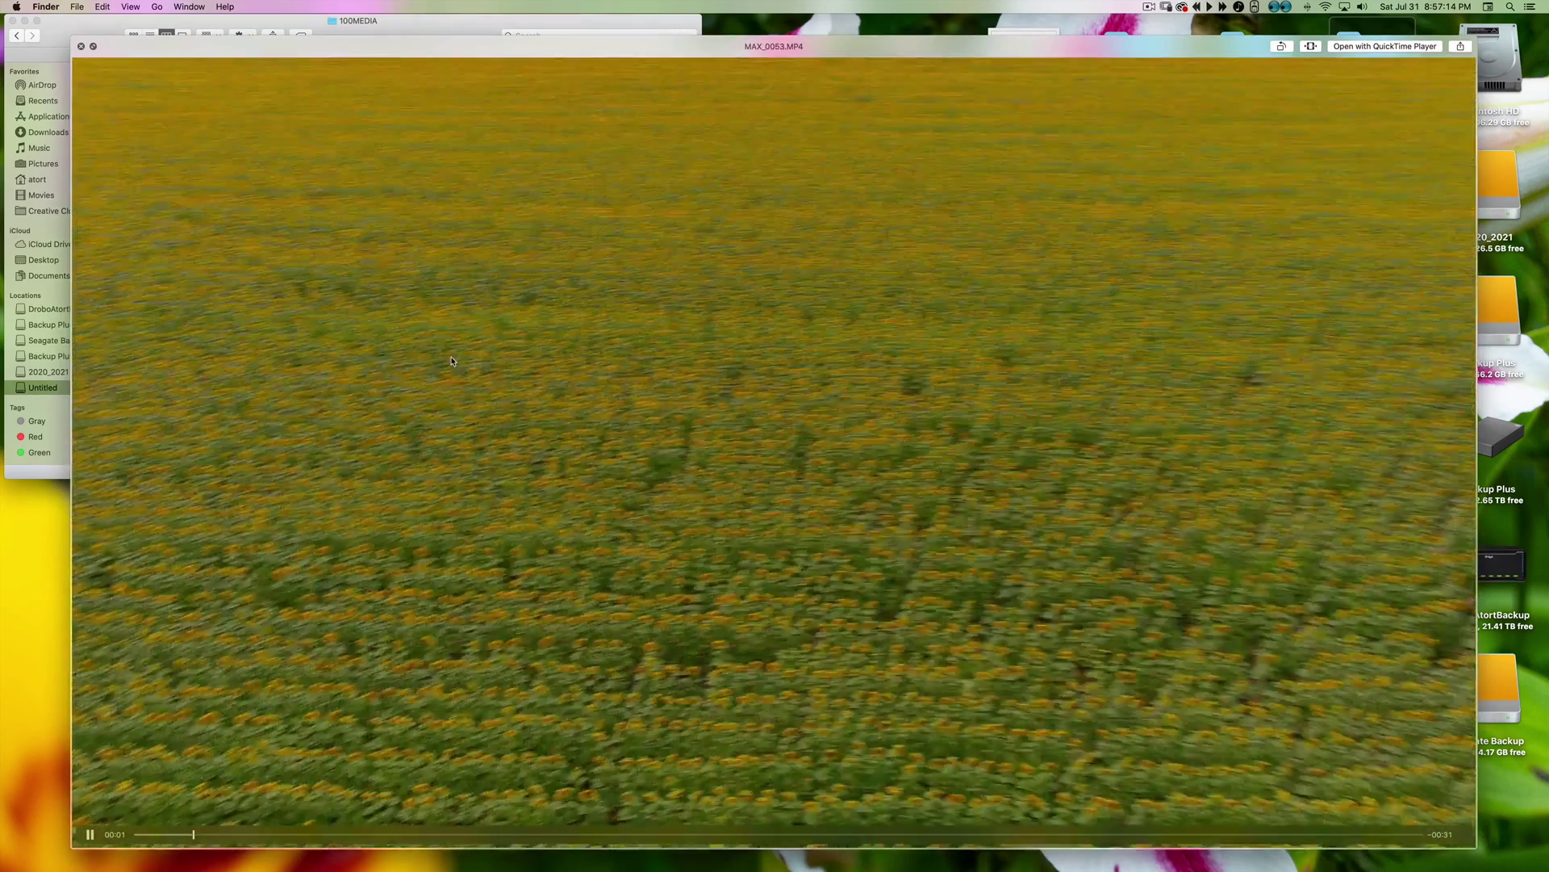
key(space)
key(Down)
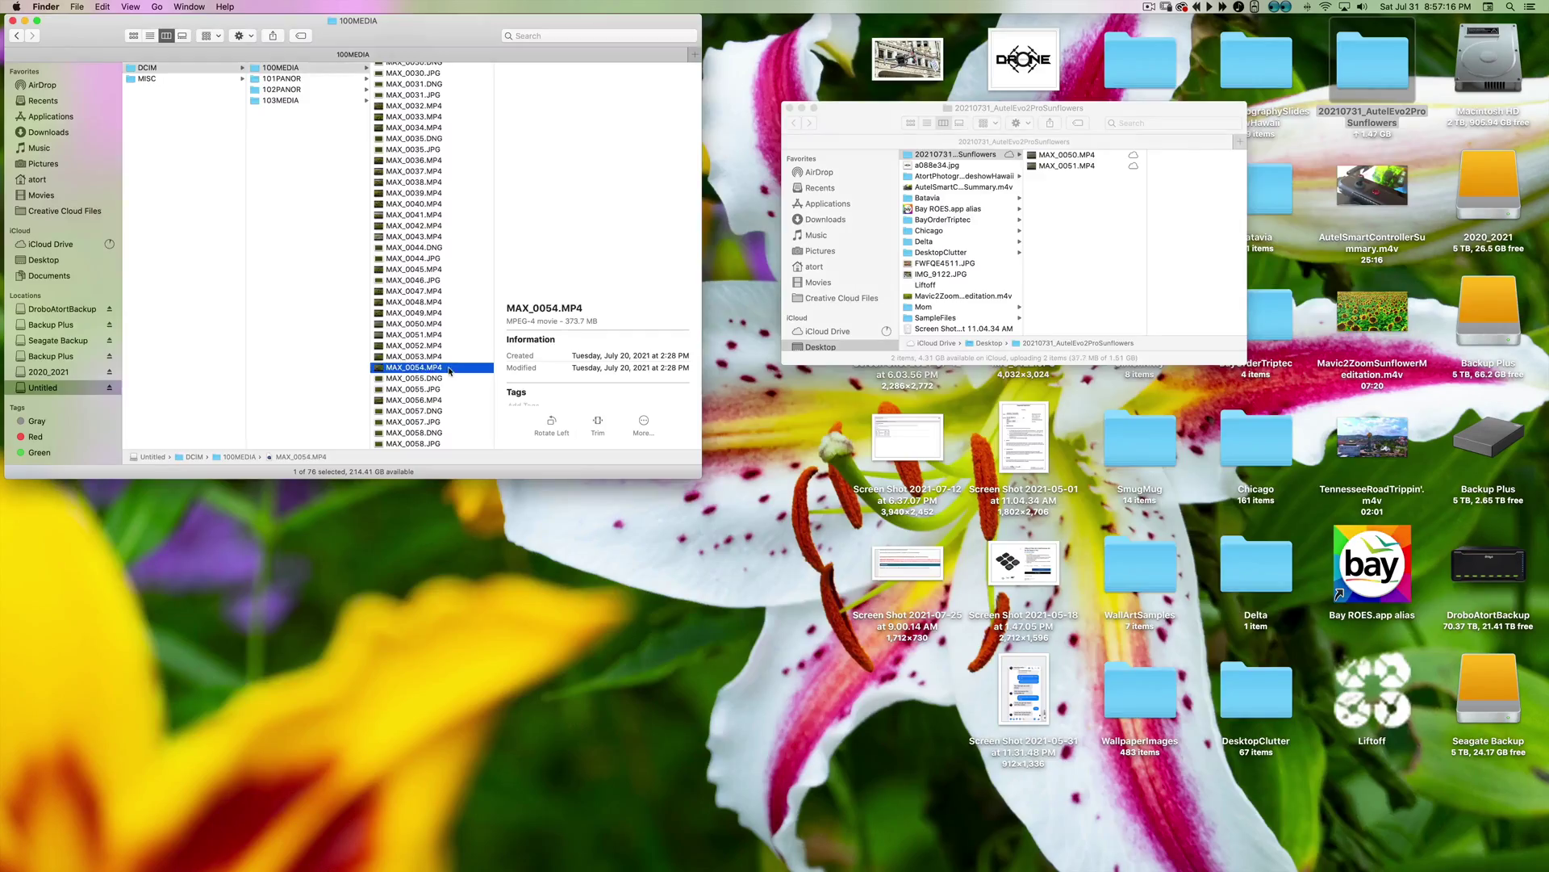
key(space)
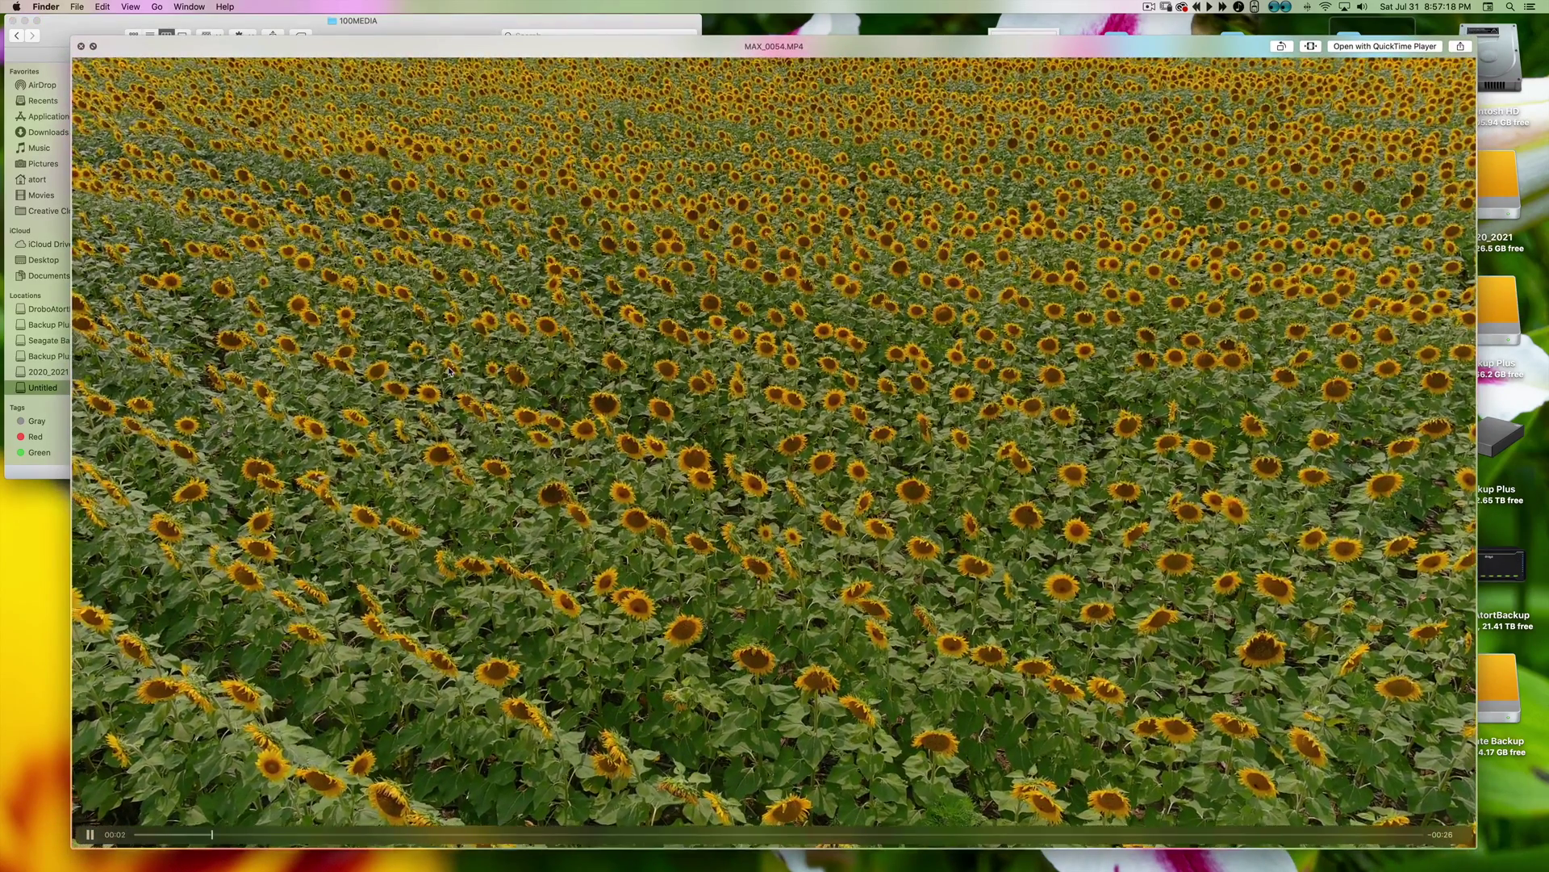
key(space)
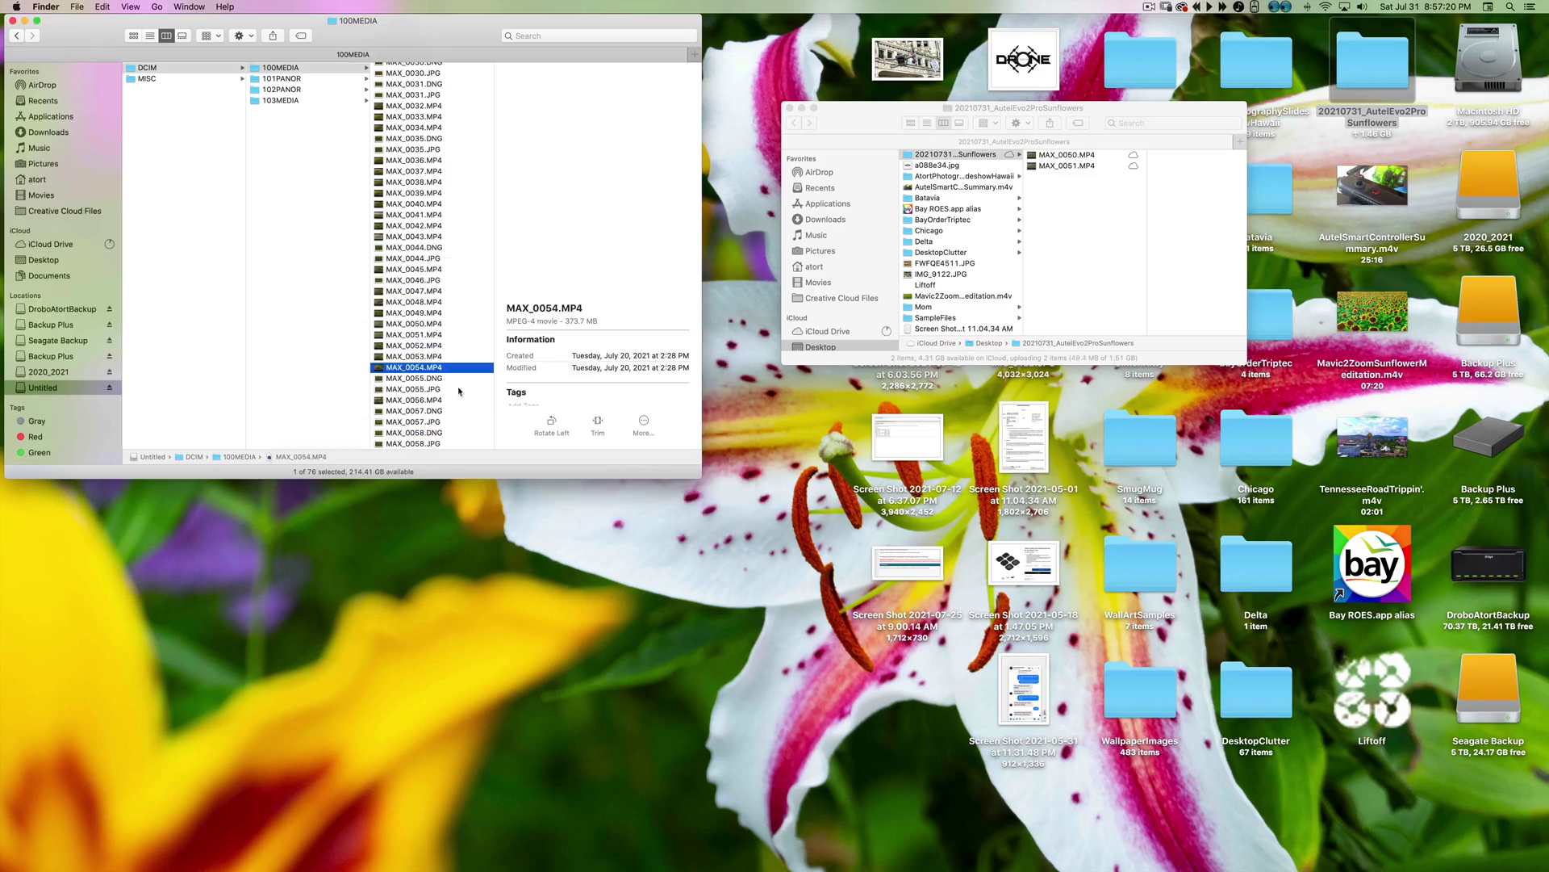
click(453, 399)
key(space)
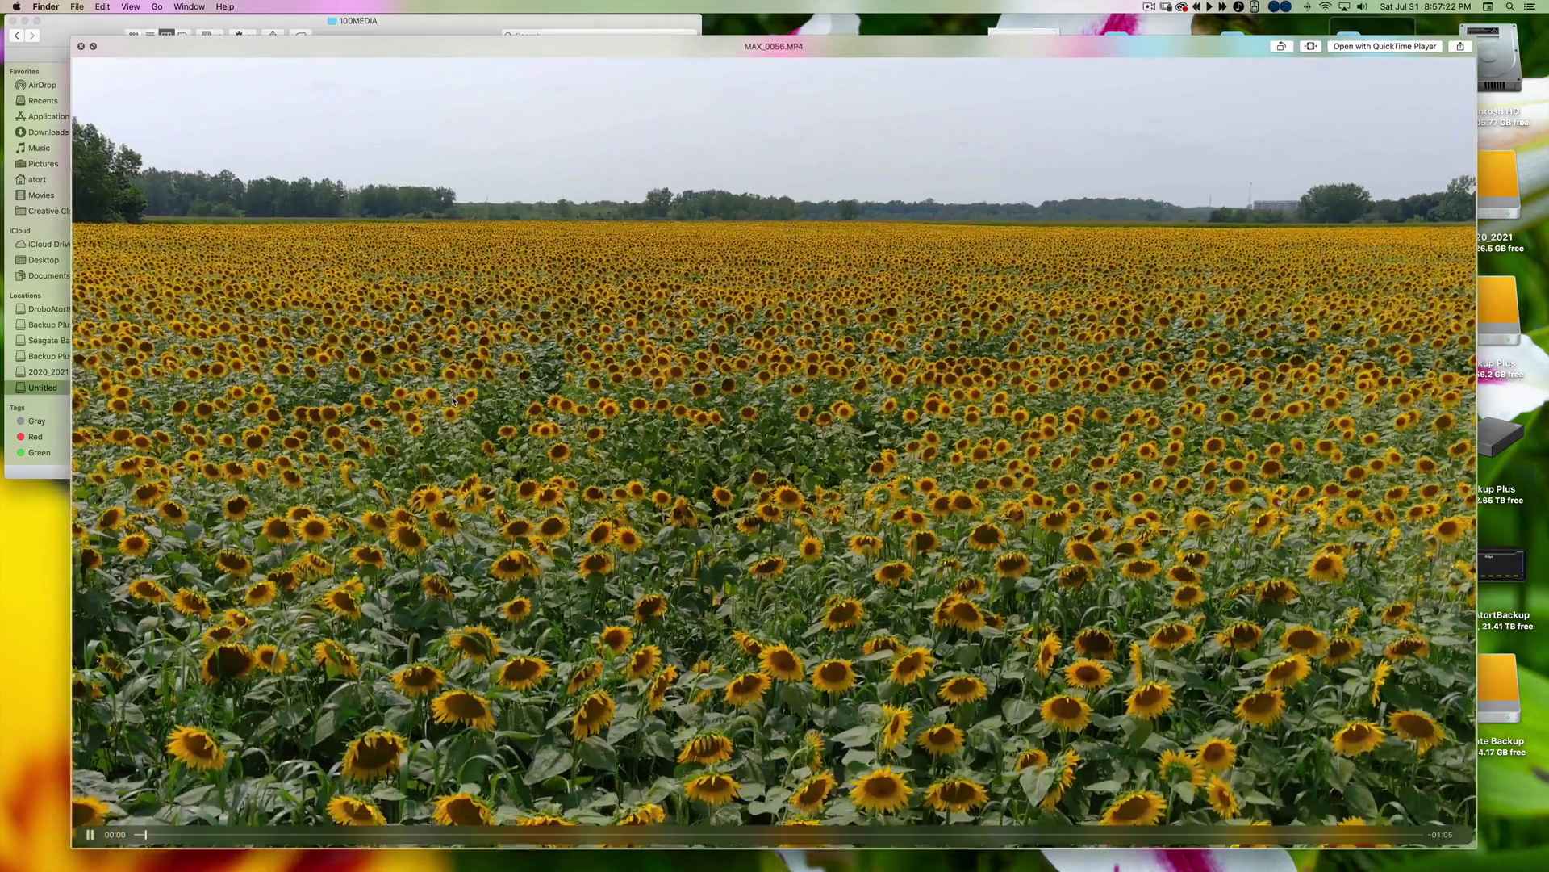
key(space)
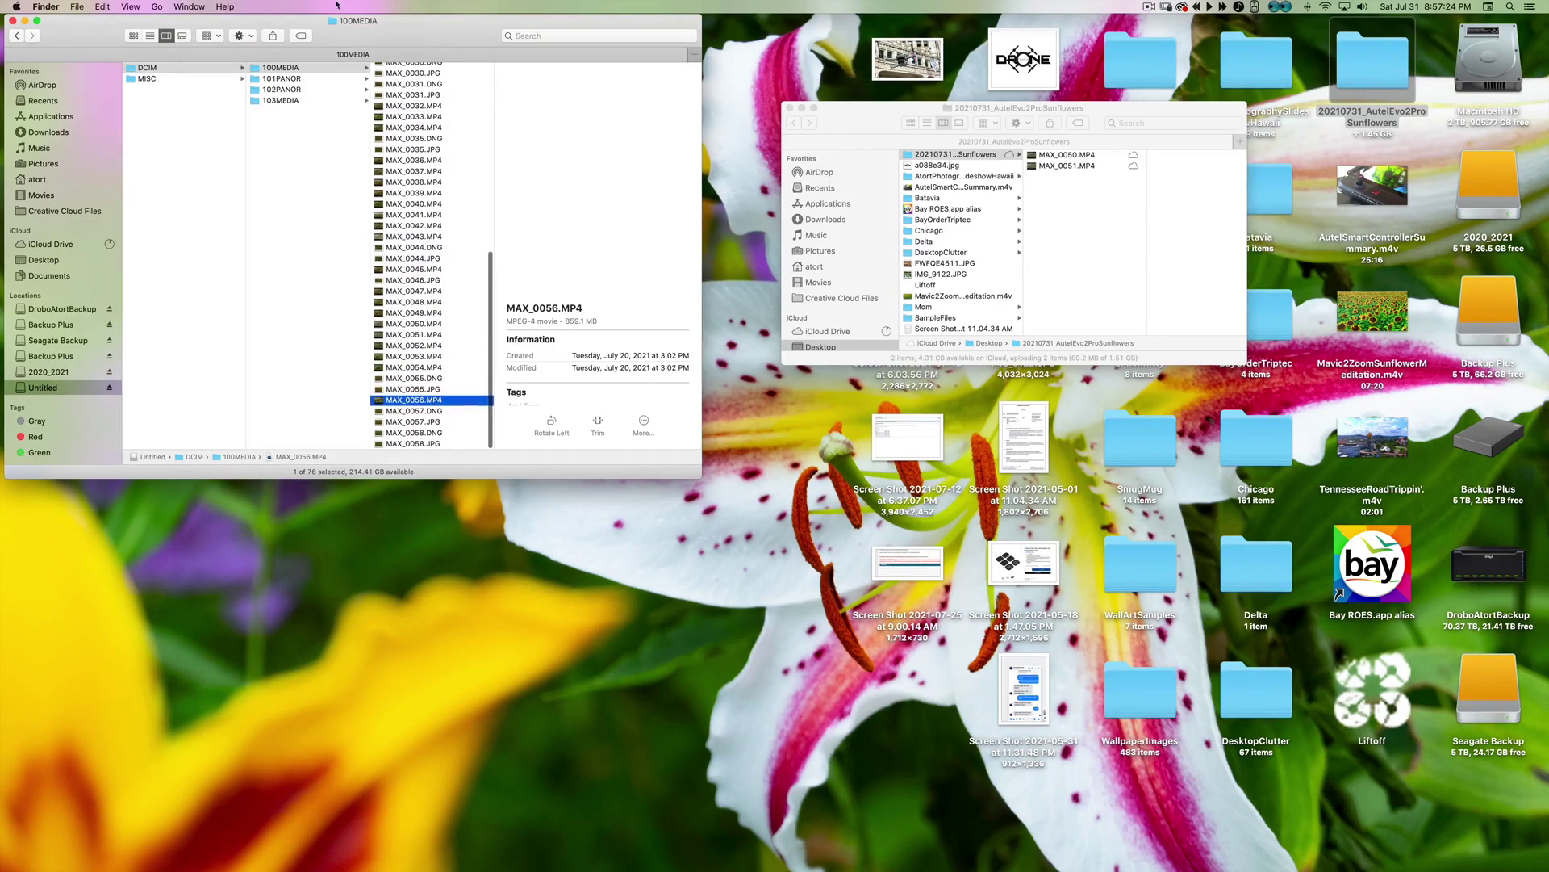
Preview one of the last MP4 clips in the 103MEDIA folder
click(308, 100)
scroll(460, 179, down, 10)
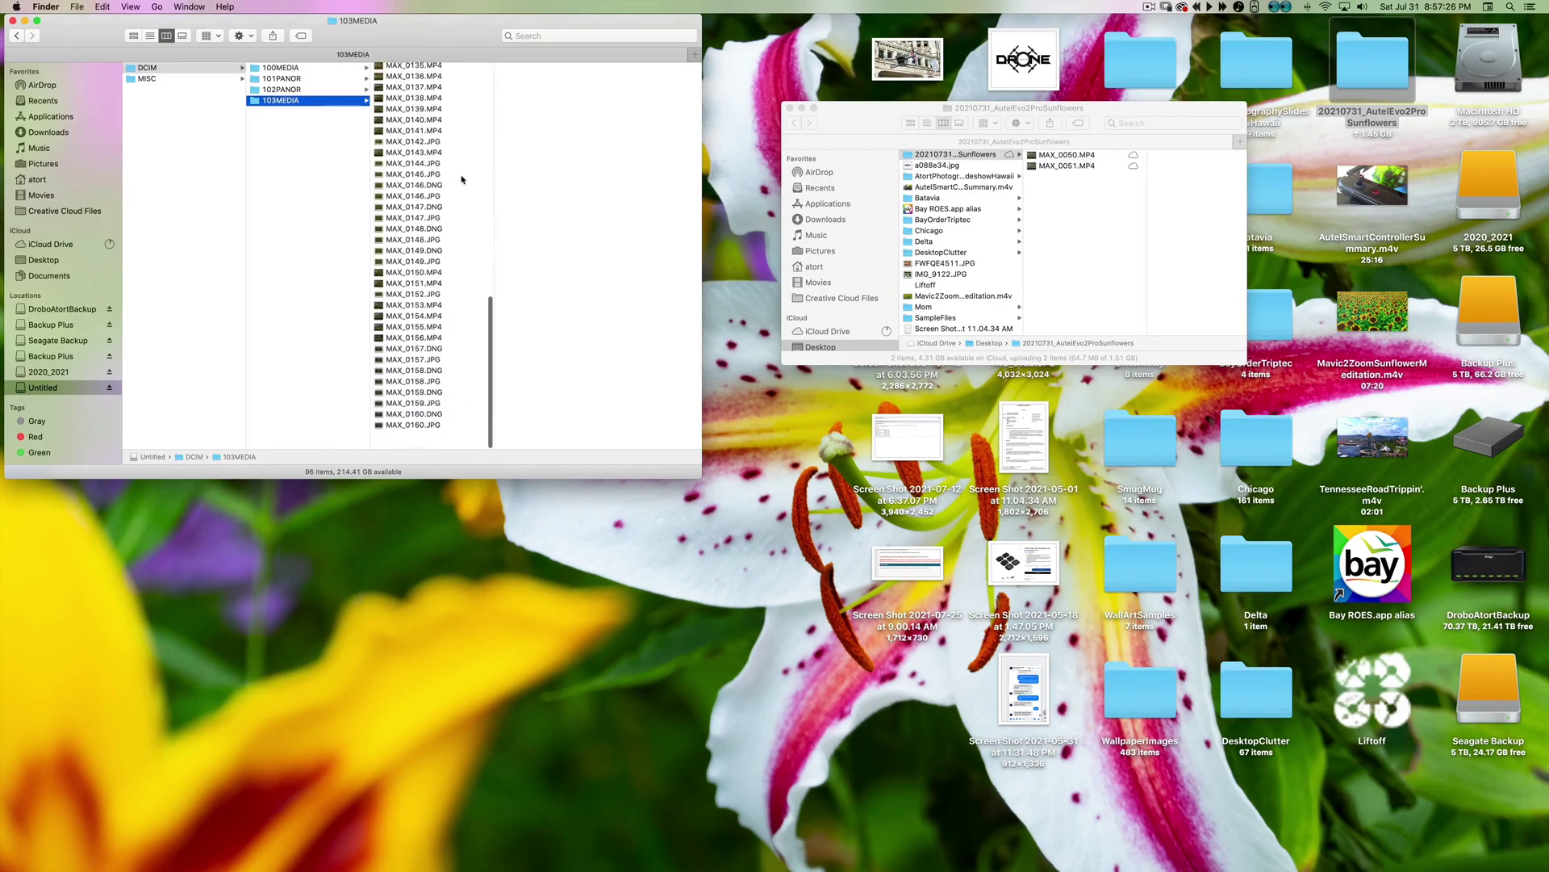
click(469, 325)
key(space)
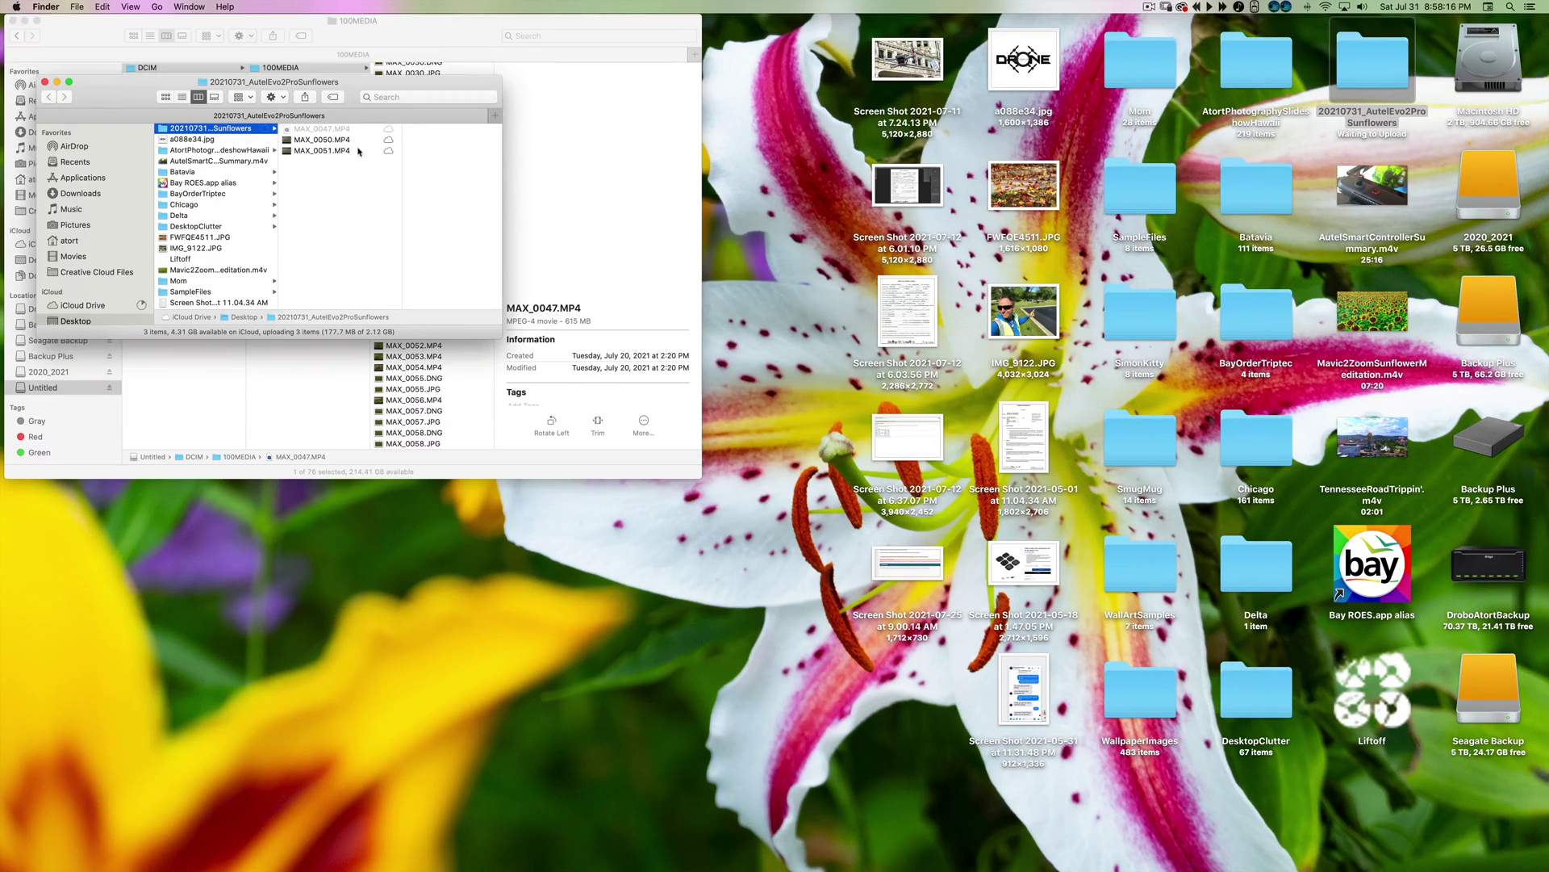
Preview MAX_0047.MP4, MAX_0050.MP4 and MAX_0051.MP4 in the 20210731_AutelEvo2ProSunflowers folder, skipping ahead in MAX_0051.MP4
key(space)
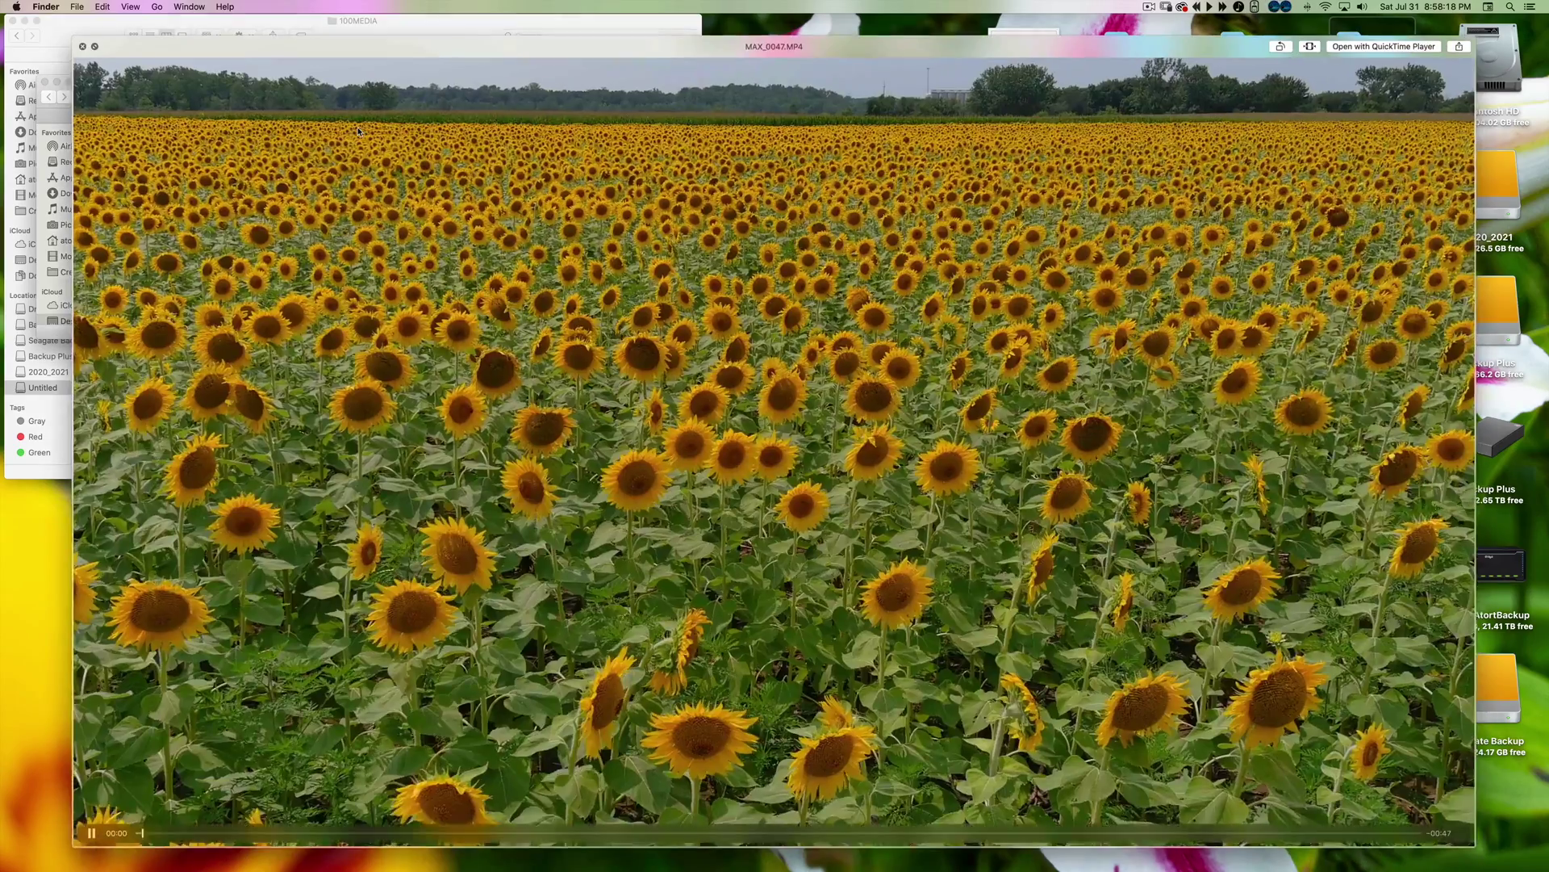
key(space)
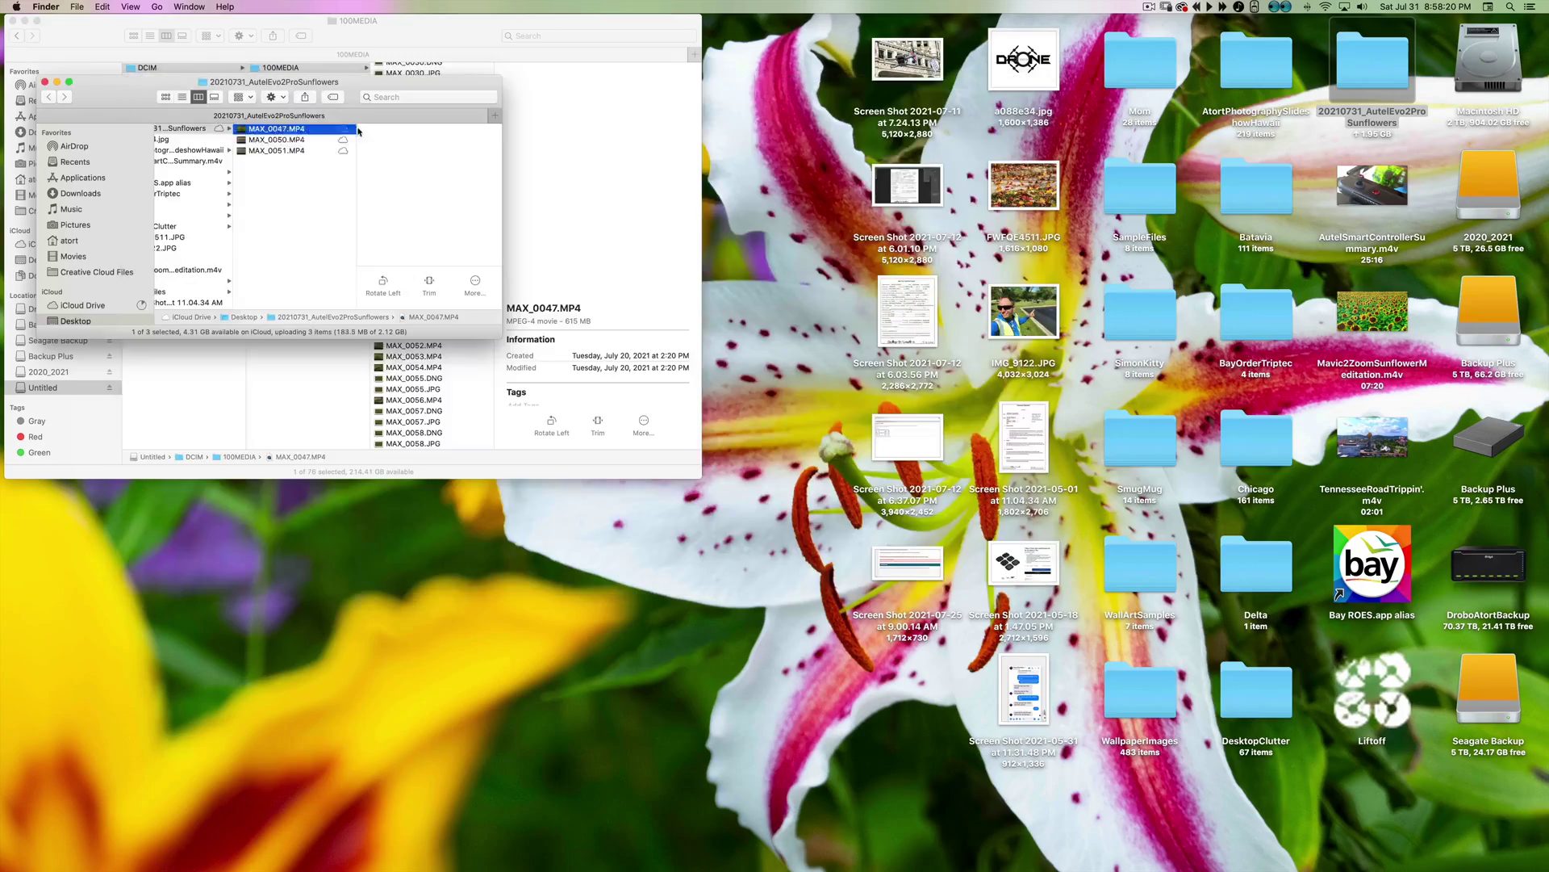
key(space)
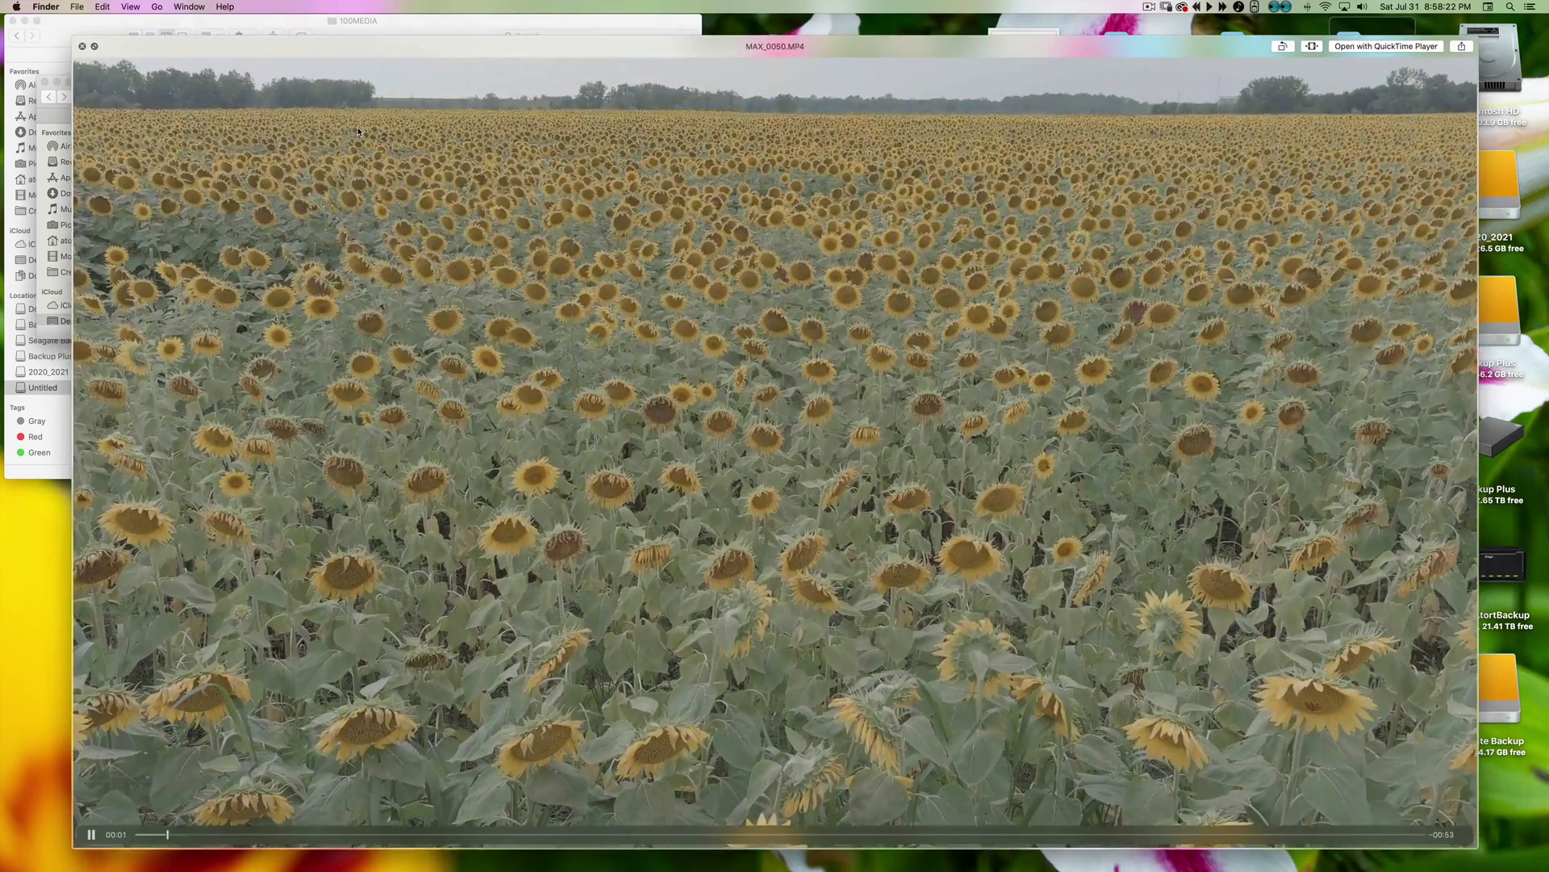
key(space)
key(Down)
key(space)
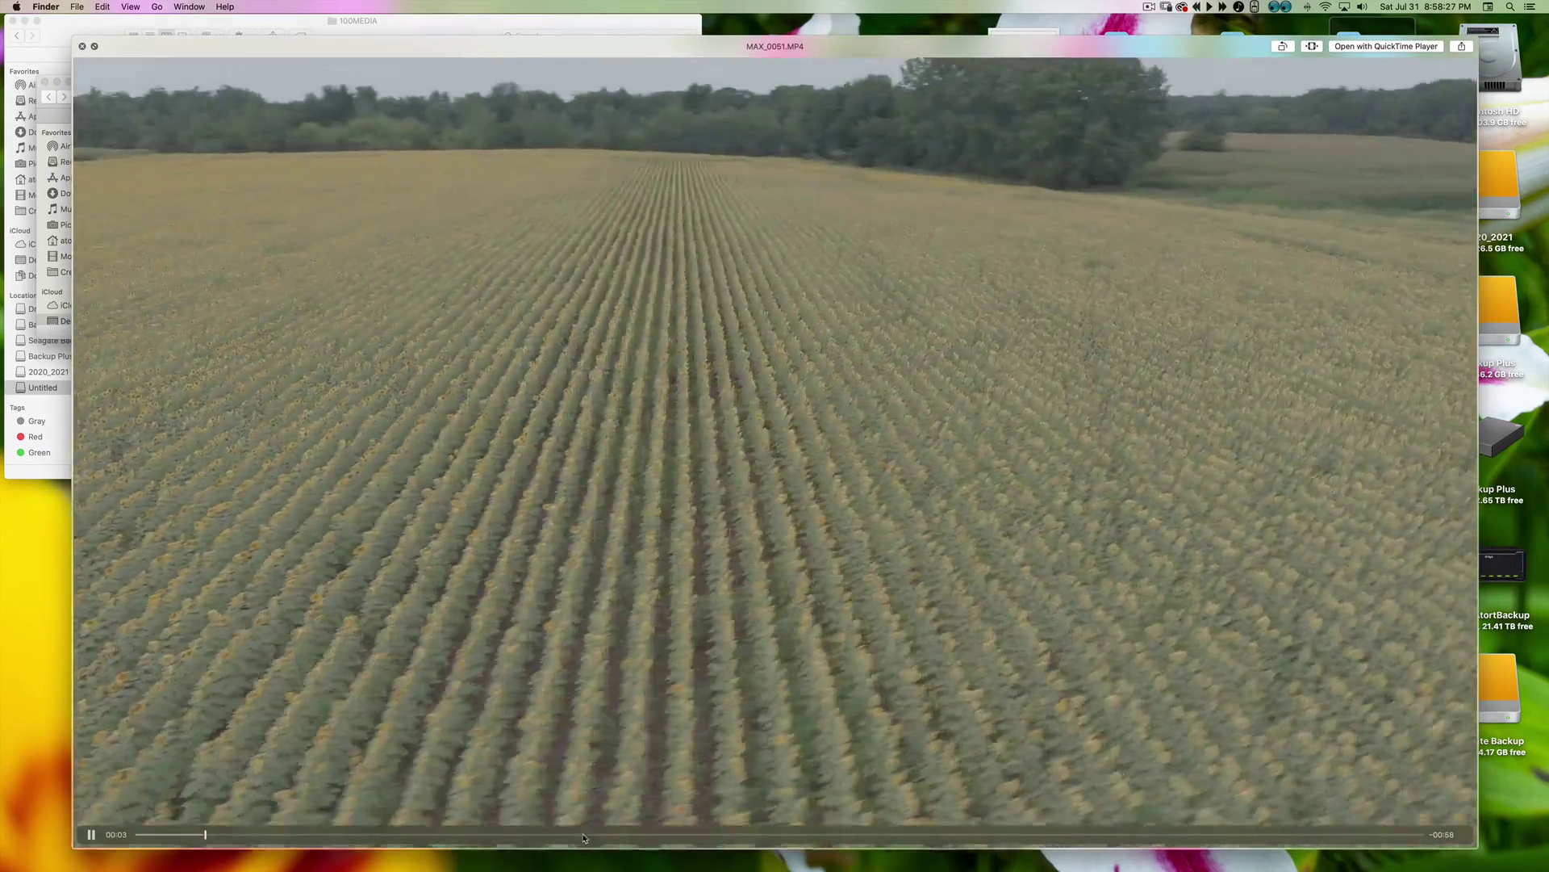
click(584, 834)
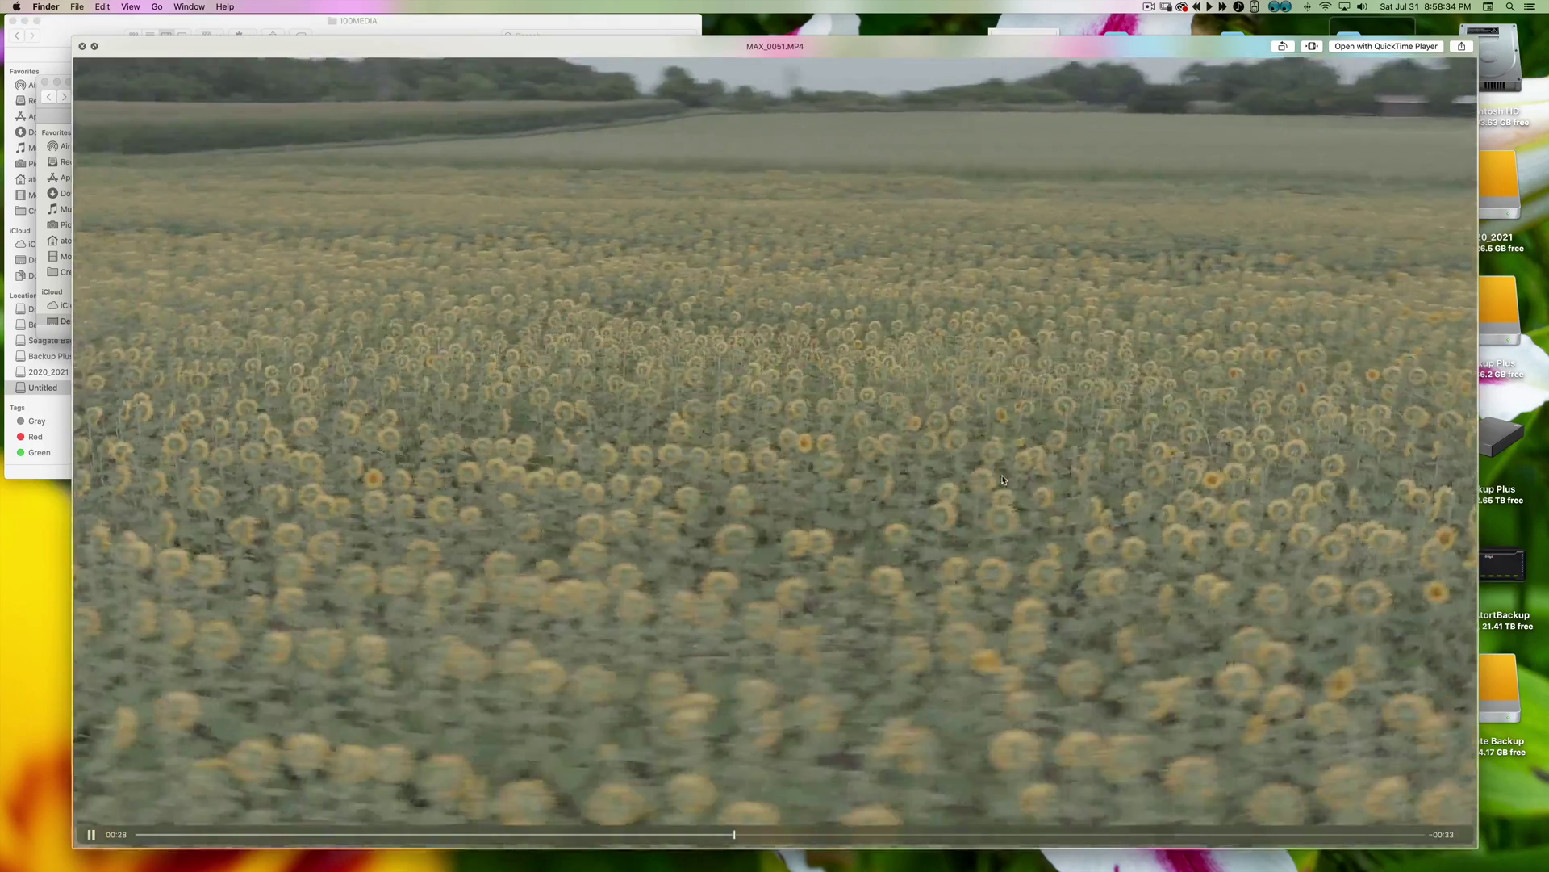
Close the MAX_0051.MP4 preview and switch to Final Cut Pro
key(space)
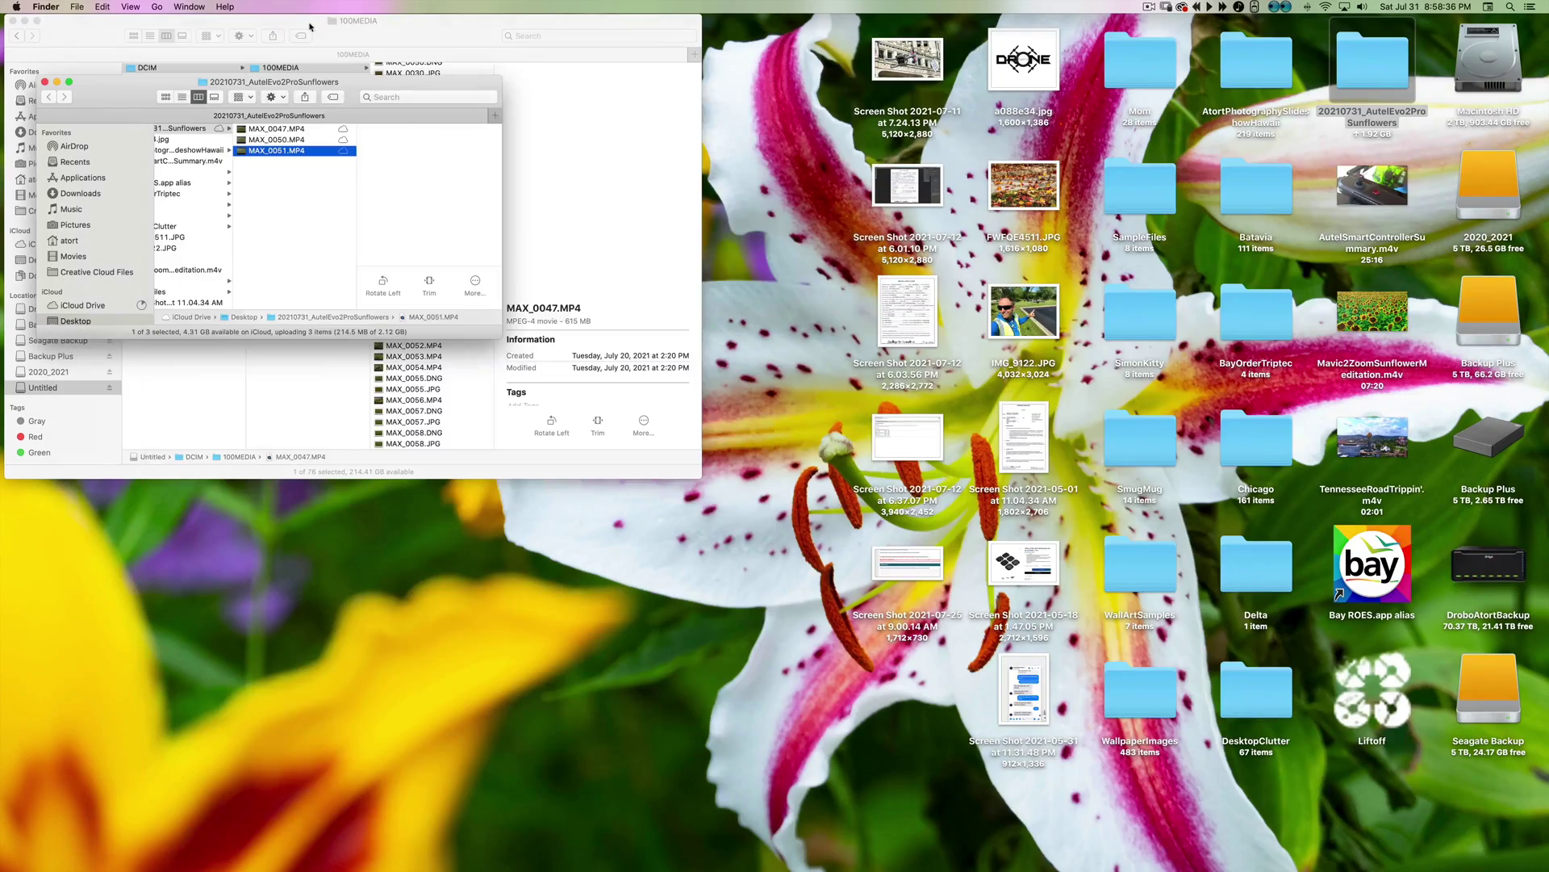
drag(343, 84, 327, 39)
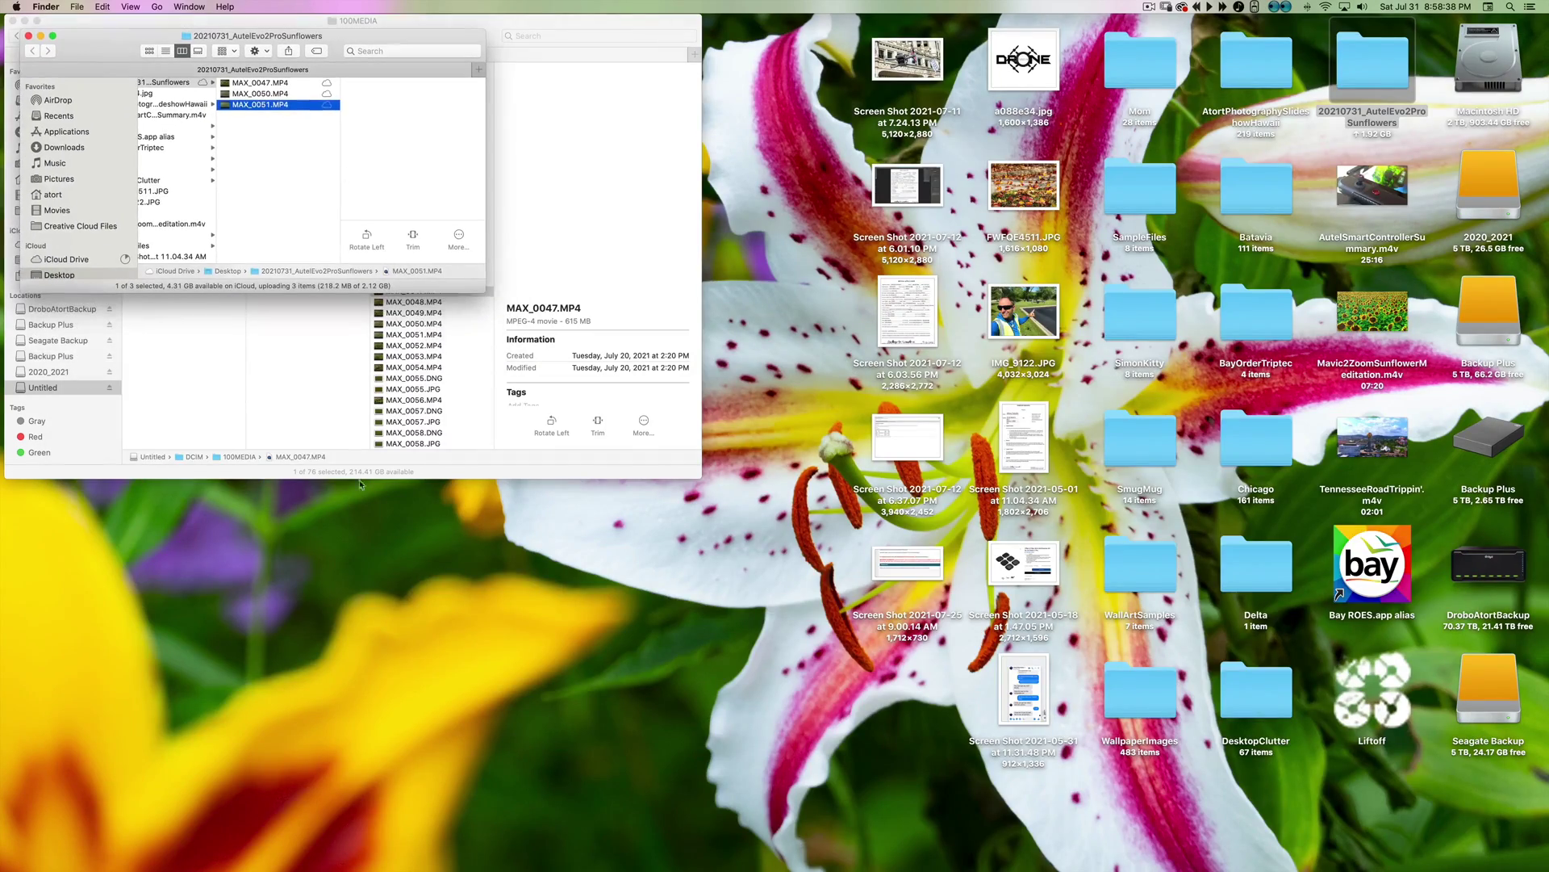
click(496, 862)
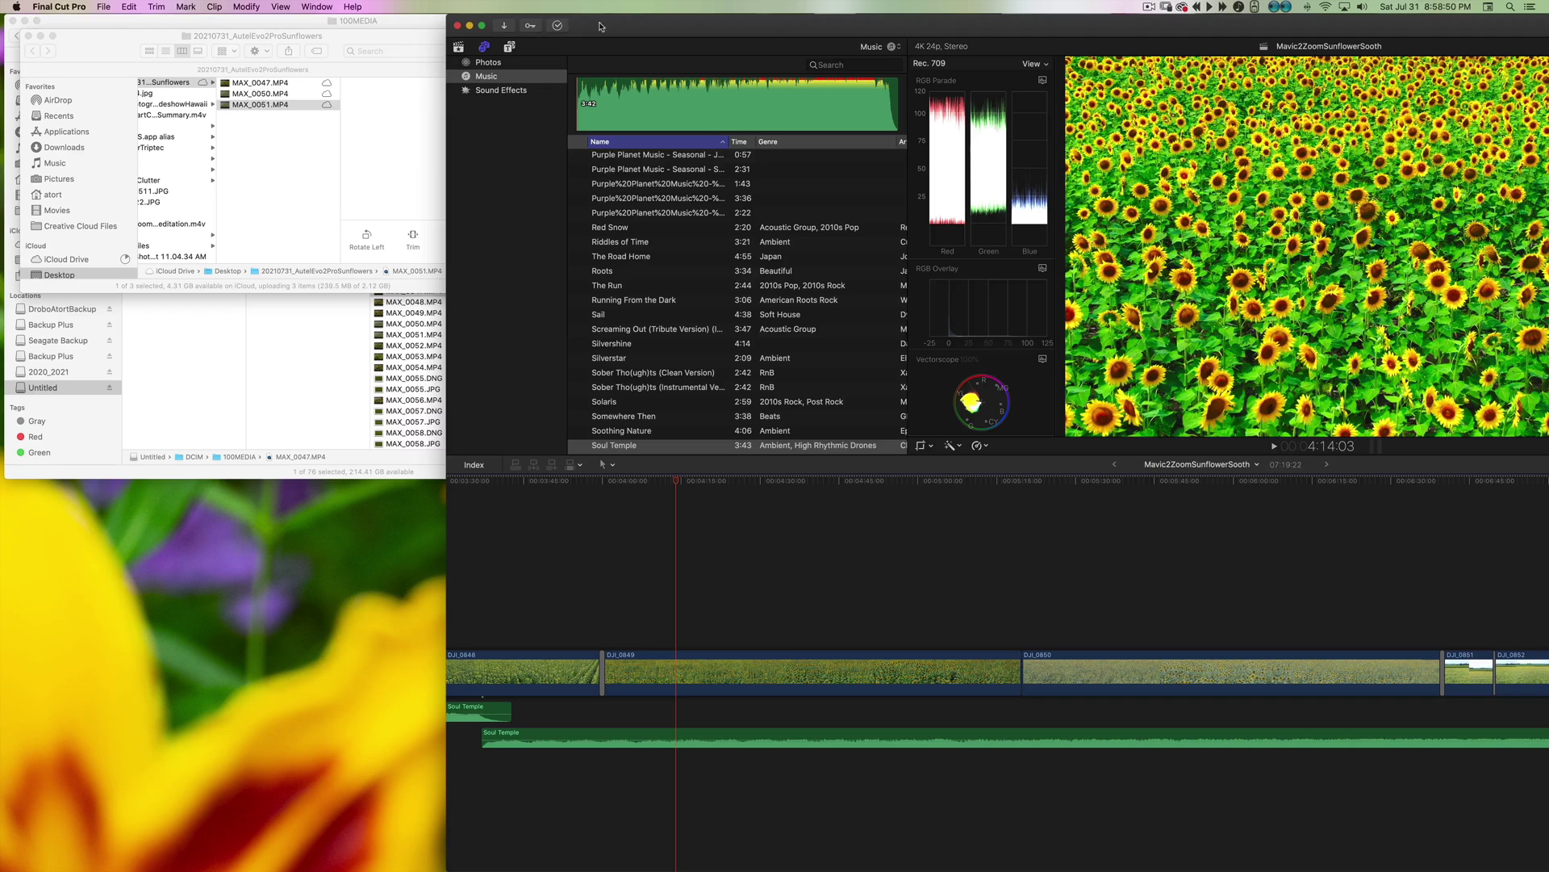
Create a new project named SunflowerAutelTest in the 2-7-21 event
click(103, 7)
mouse_move(259, 25)
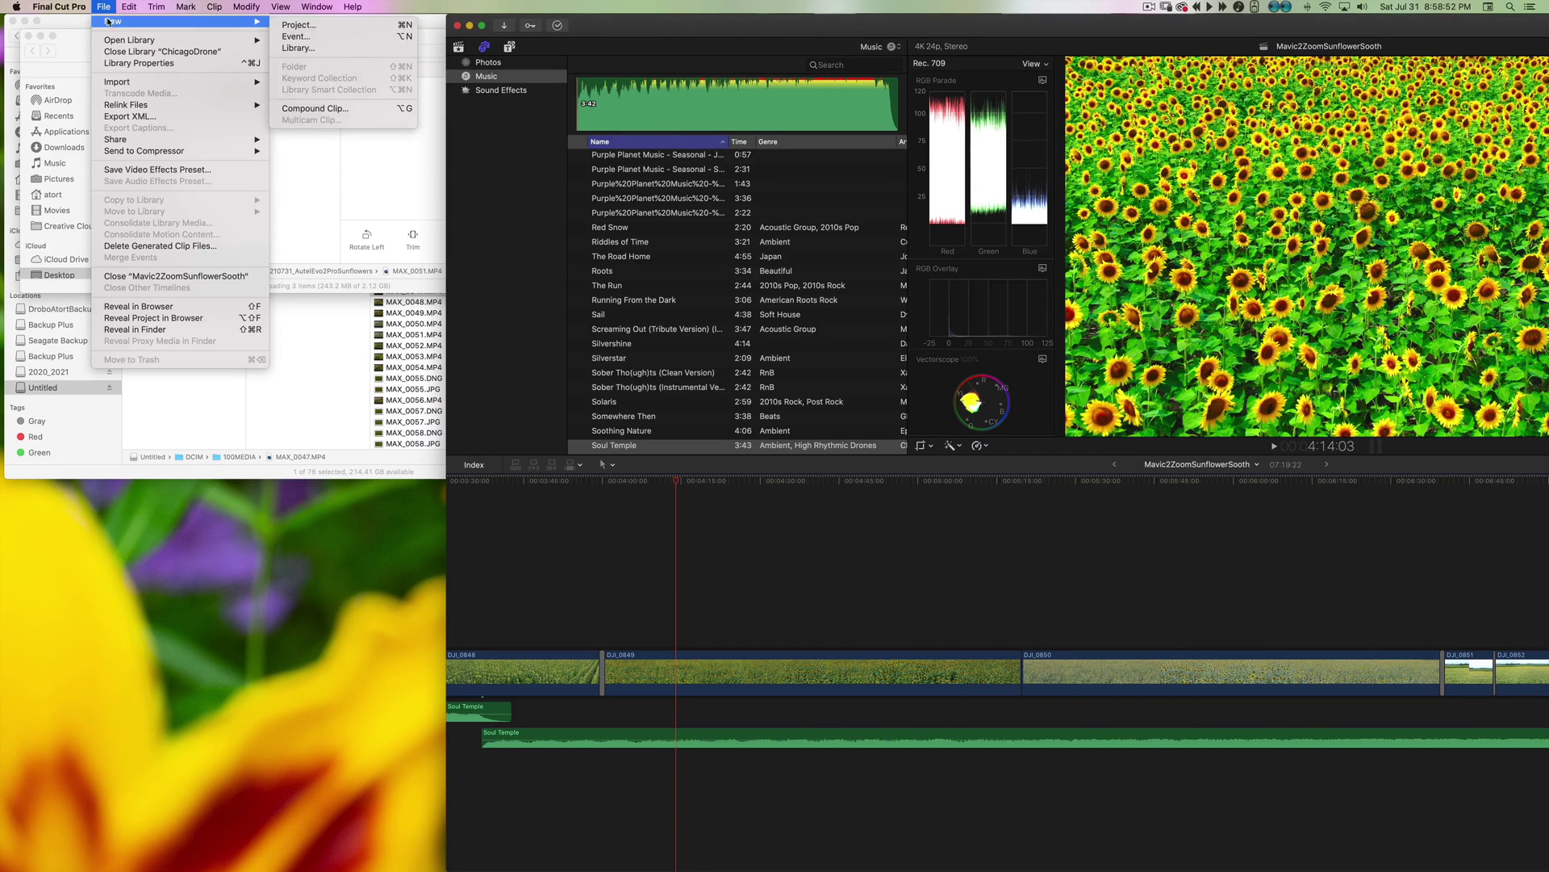
click(311, 25)
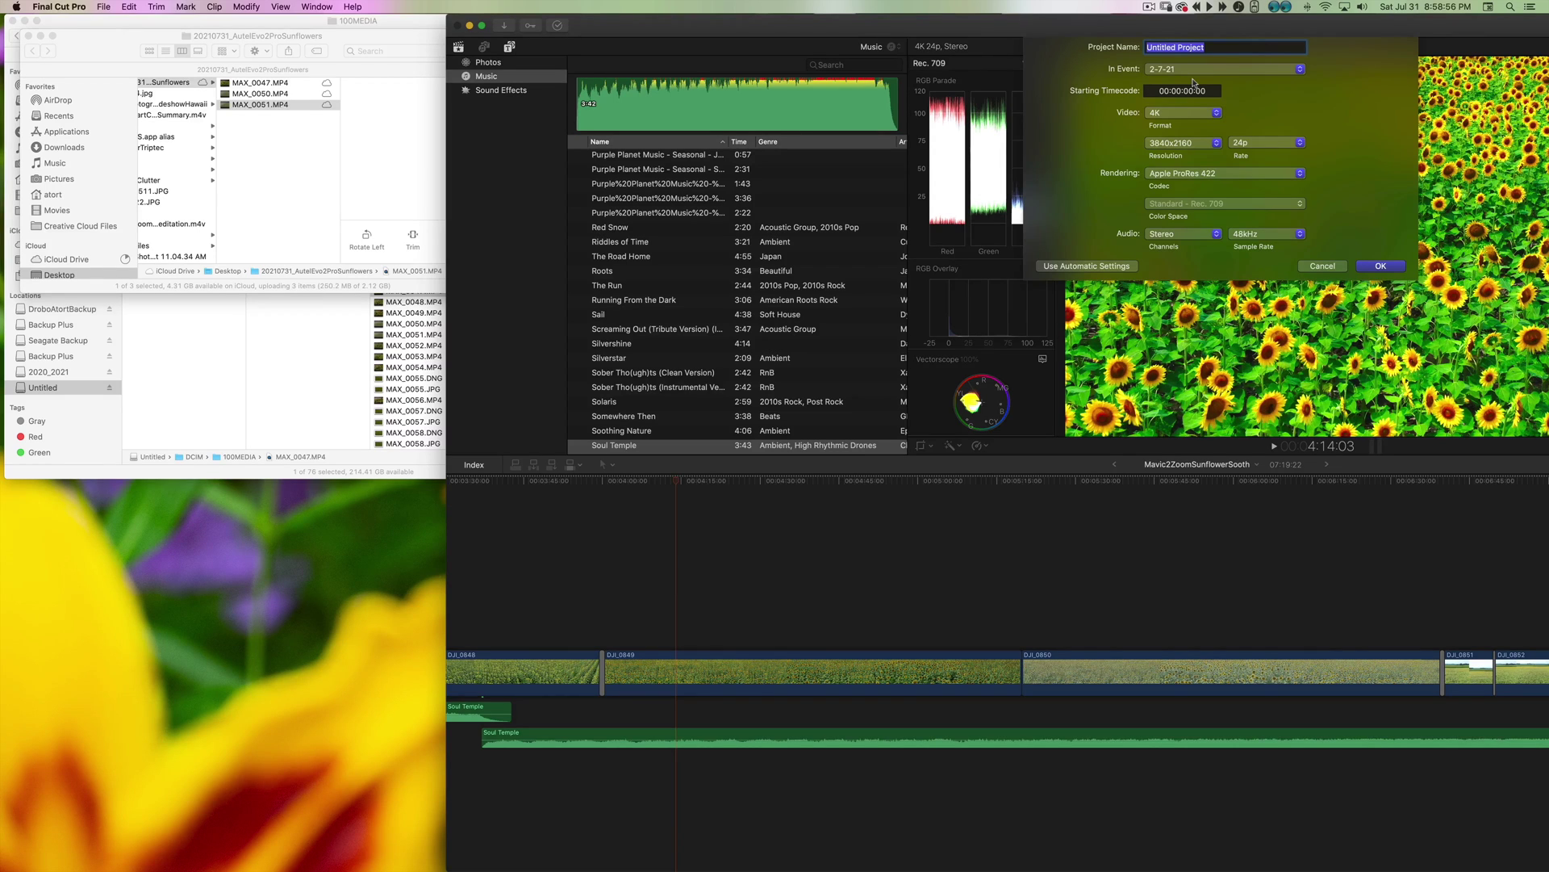
text(SunflowerAutelTest)
key(Return)
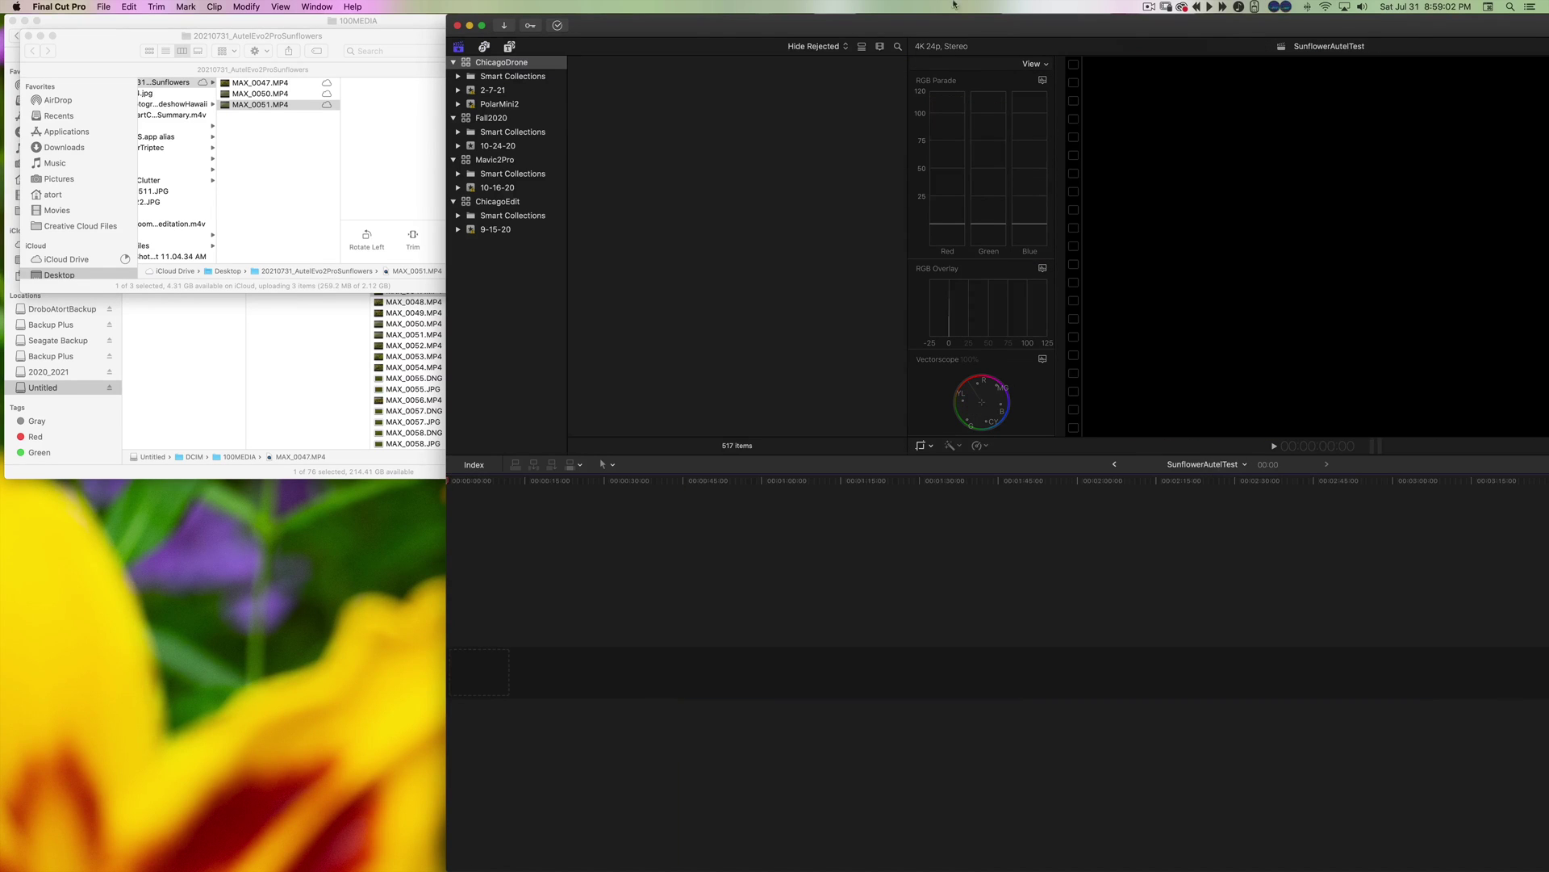
Add MAX_0047.MP4, MAX_0050.MP4 and MAX_0051.MP4 from the 20210731_AutelEvo2ProSunflowers folder to the SunflowerAutelTest timeline and bring the whole editing window into view
click(296, 80)
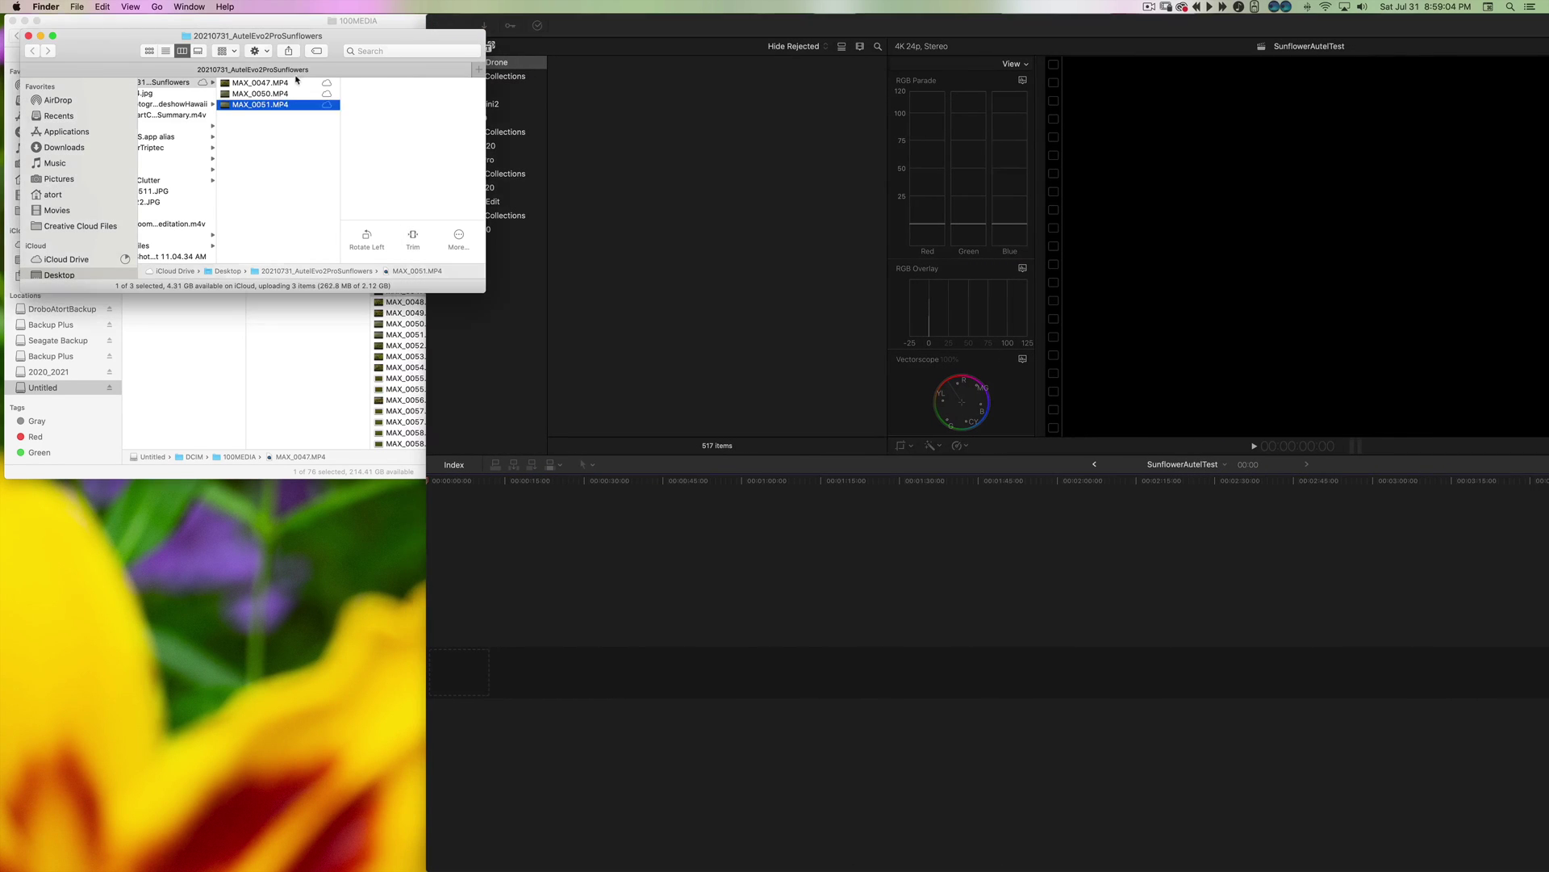
click(299, 82)
shift+click(300, 105)
drag(300, 105, 590, 677)
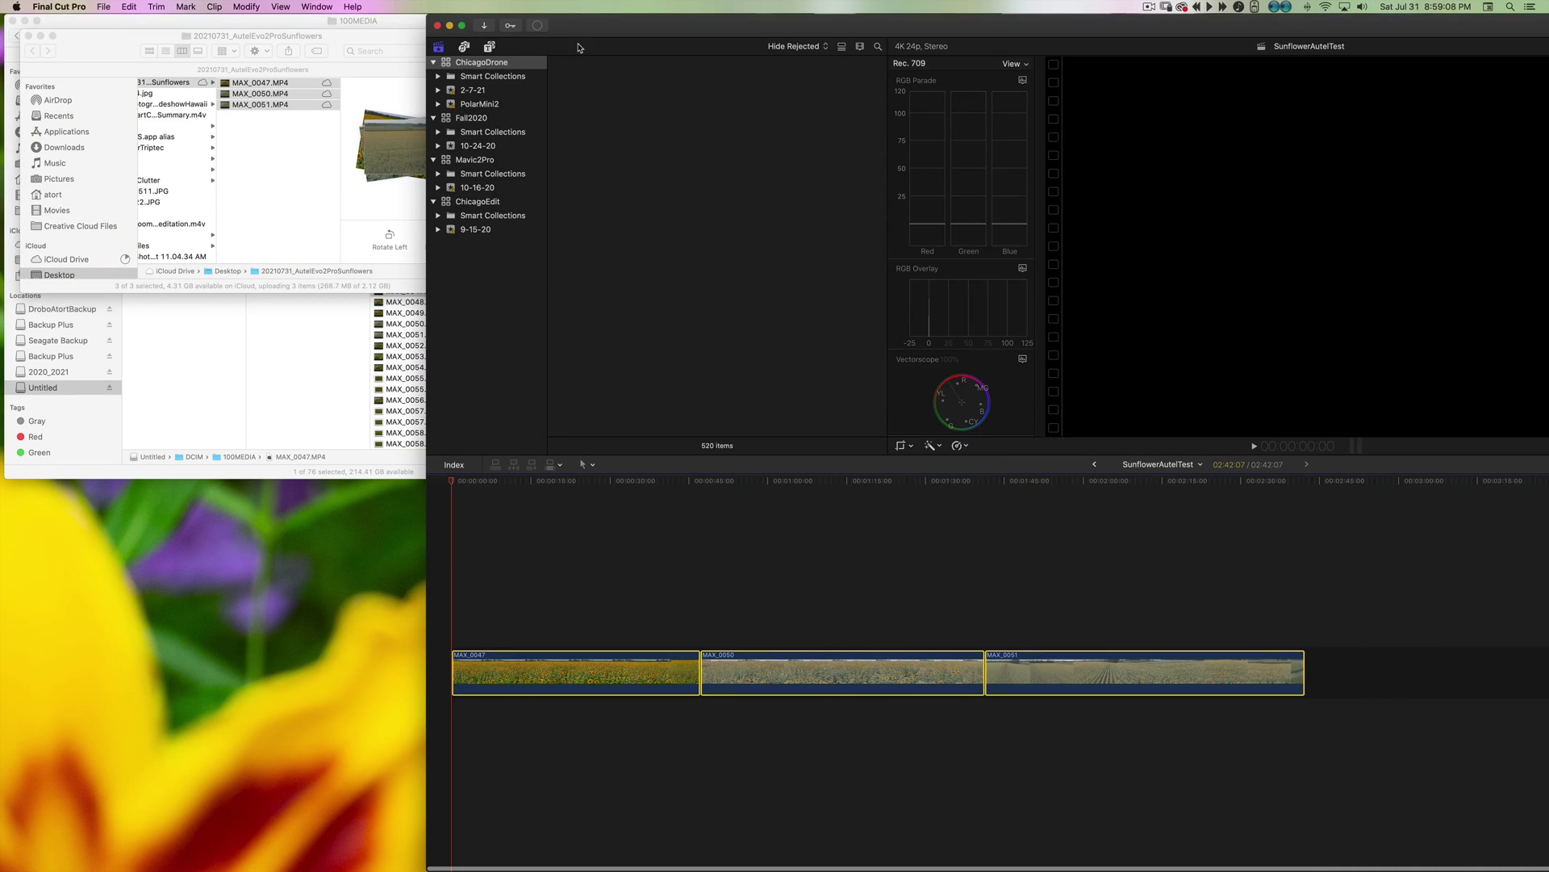
drag(581, 25, 156, 4)
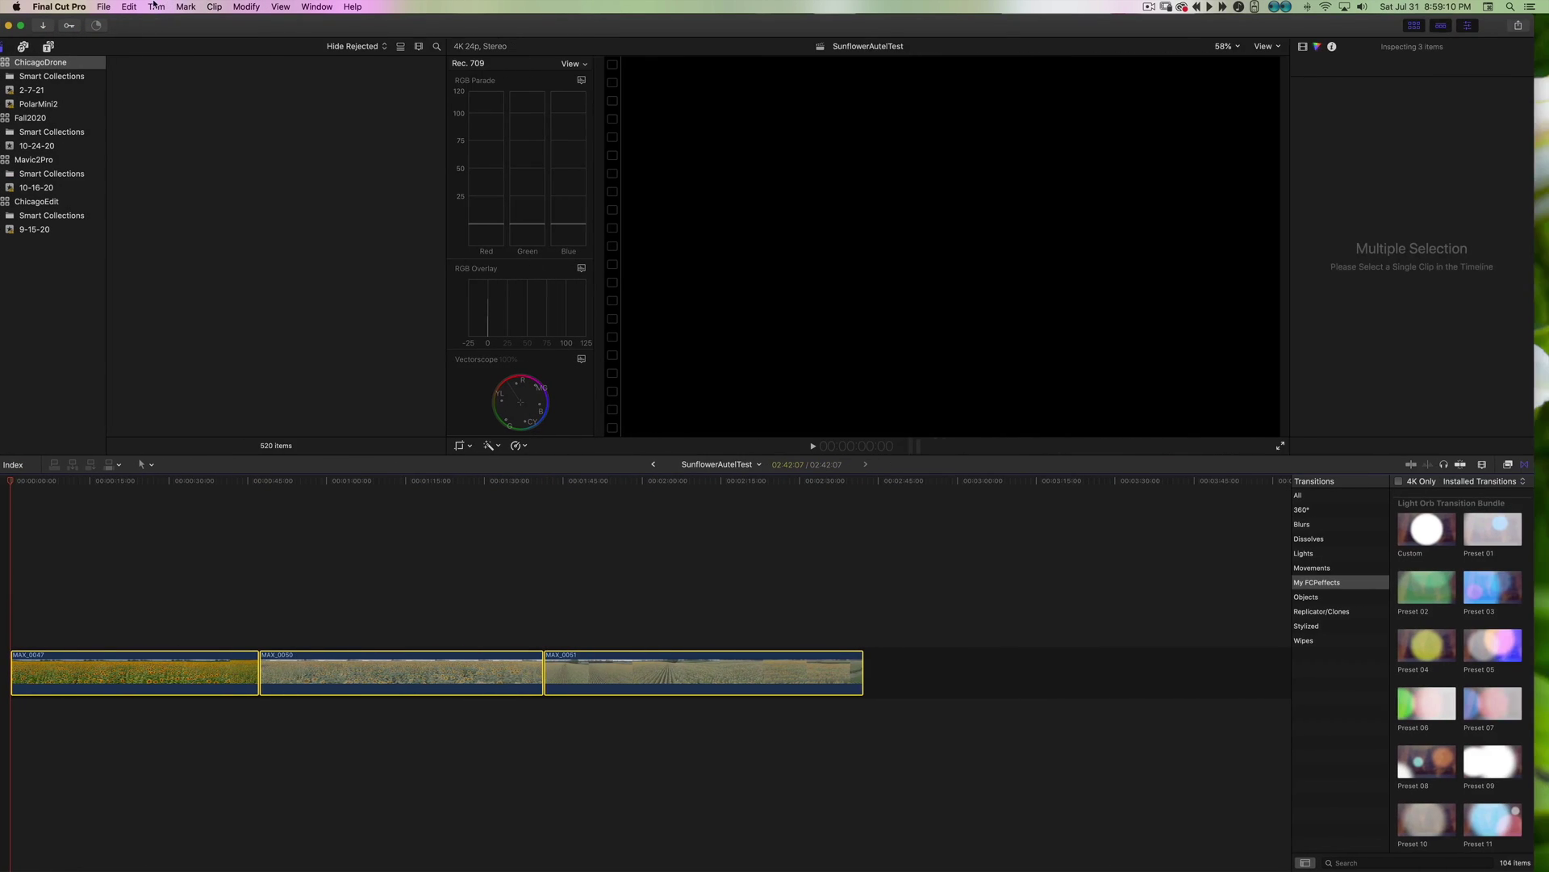
click(103, 6)
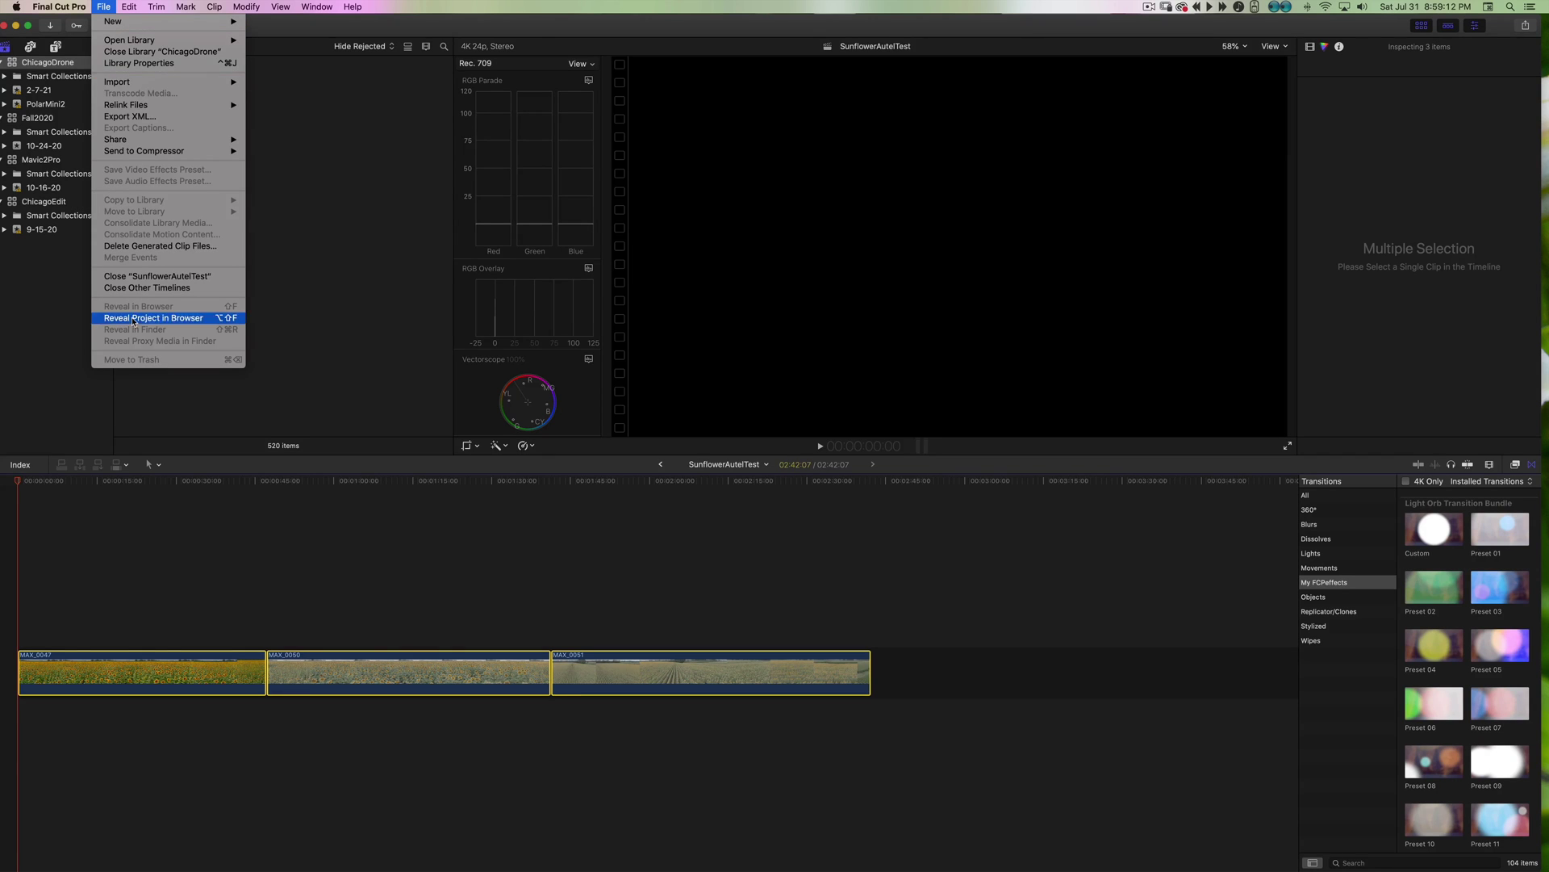
mouse_move(202, 81)
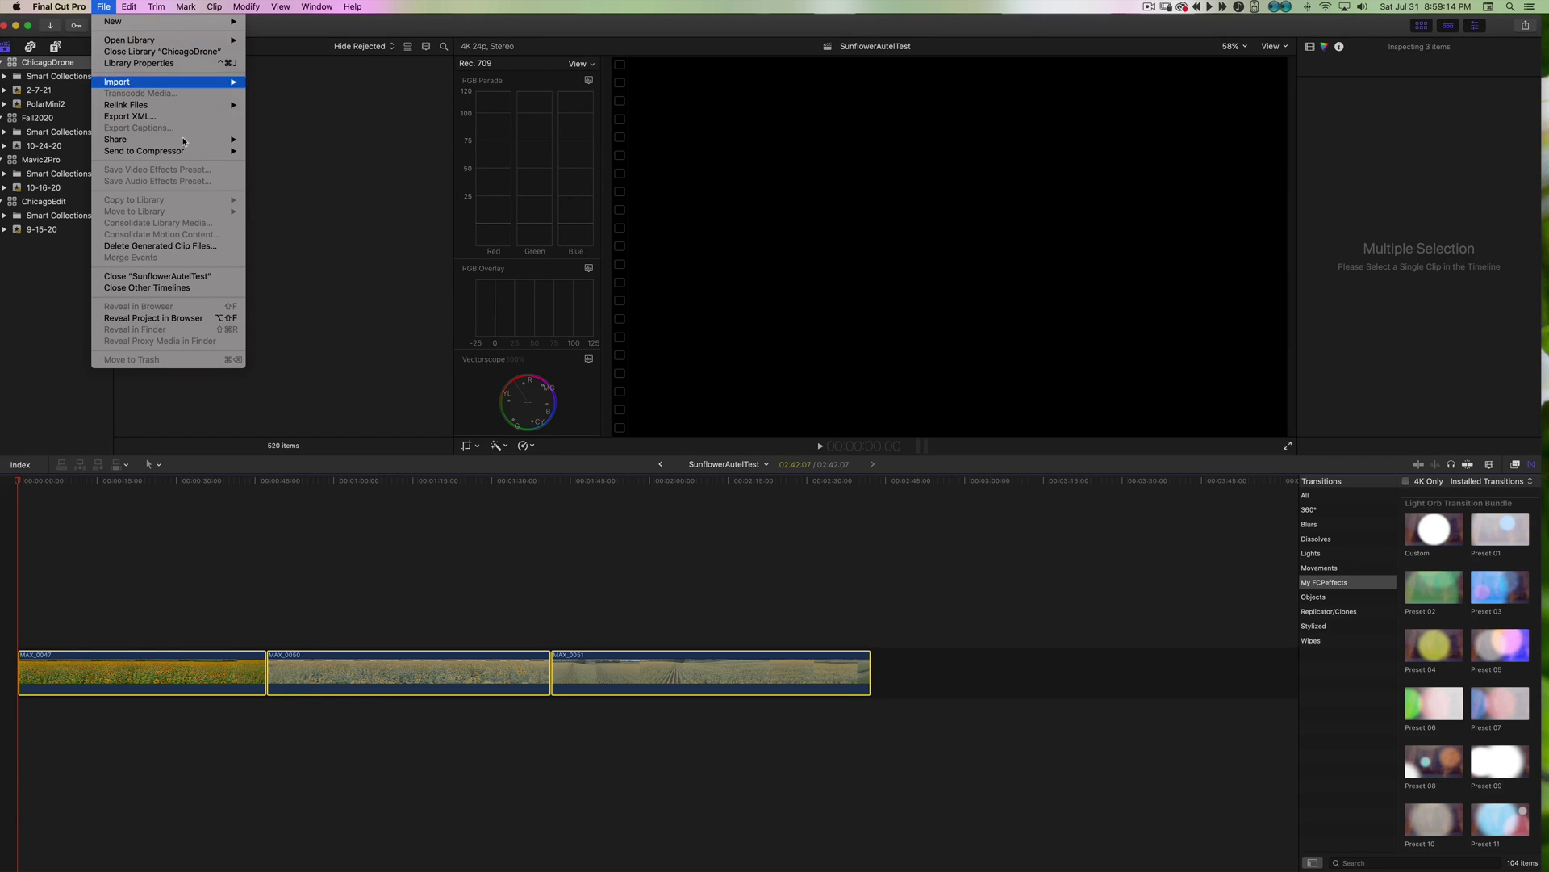
click(381, 242)
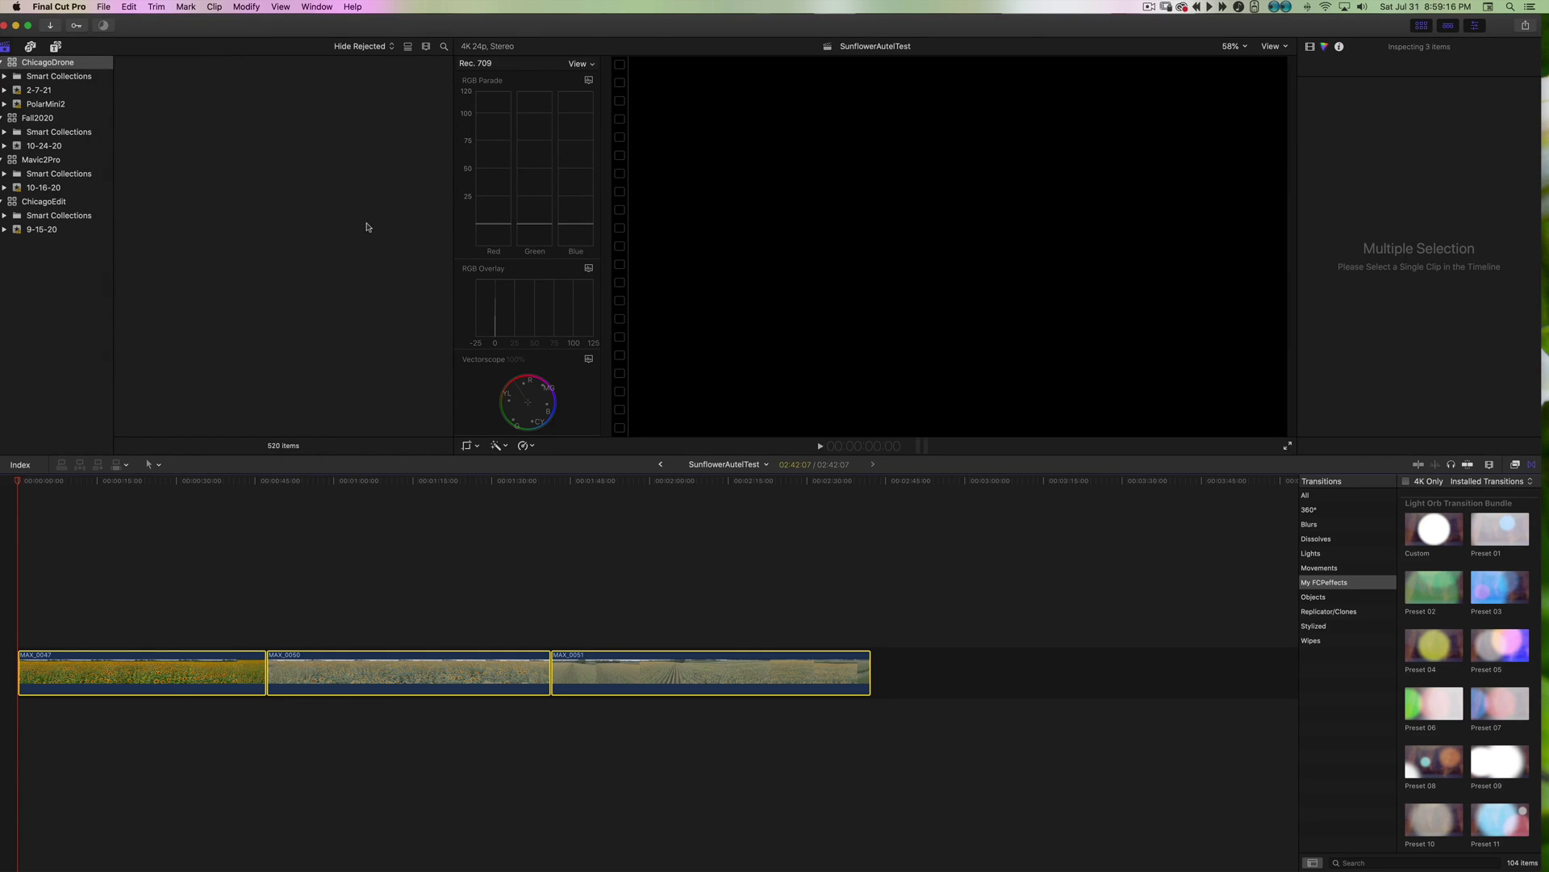
Examine frames from MAX_0047, MAX_0051 and MAX_0050 on the timeline to compare their color
click(213, 554)
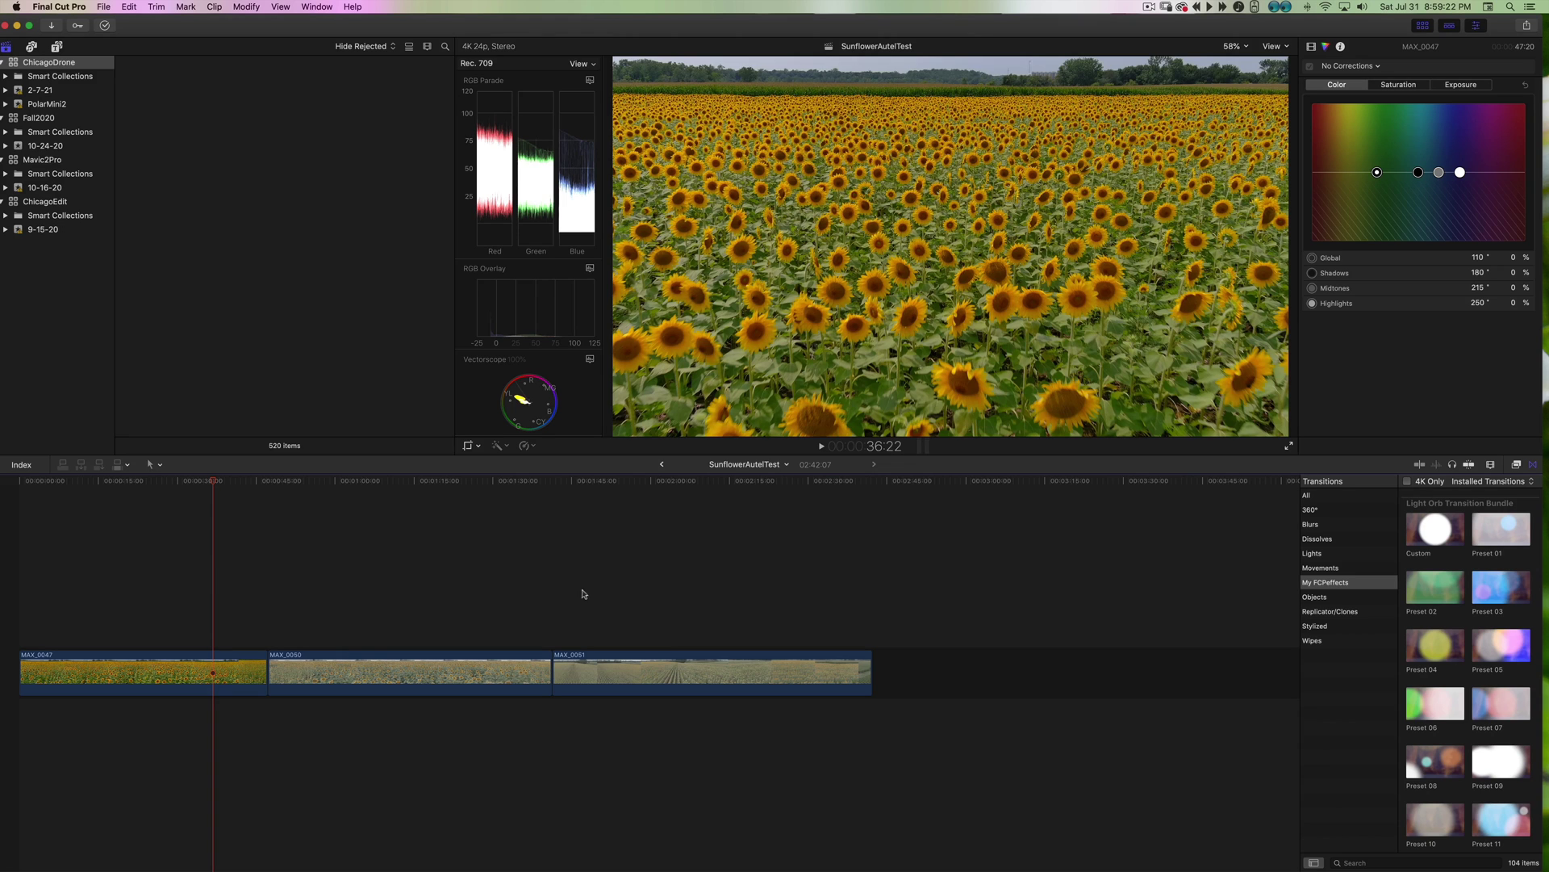
click(626, 583)
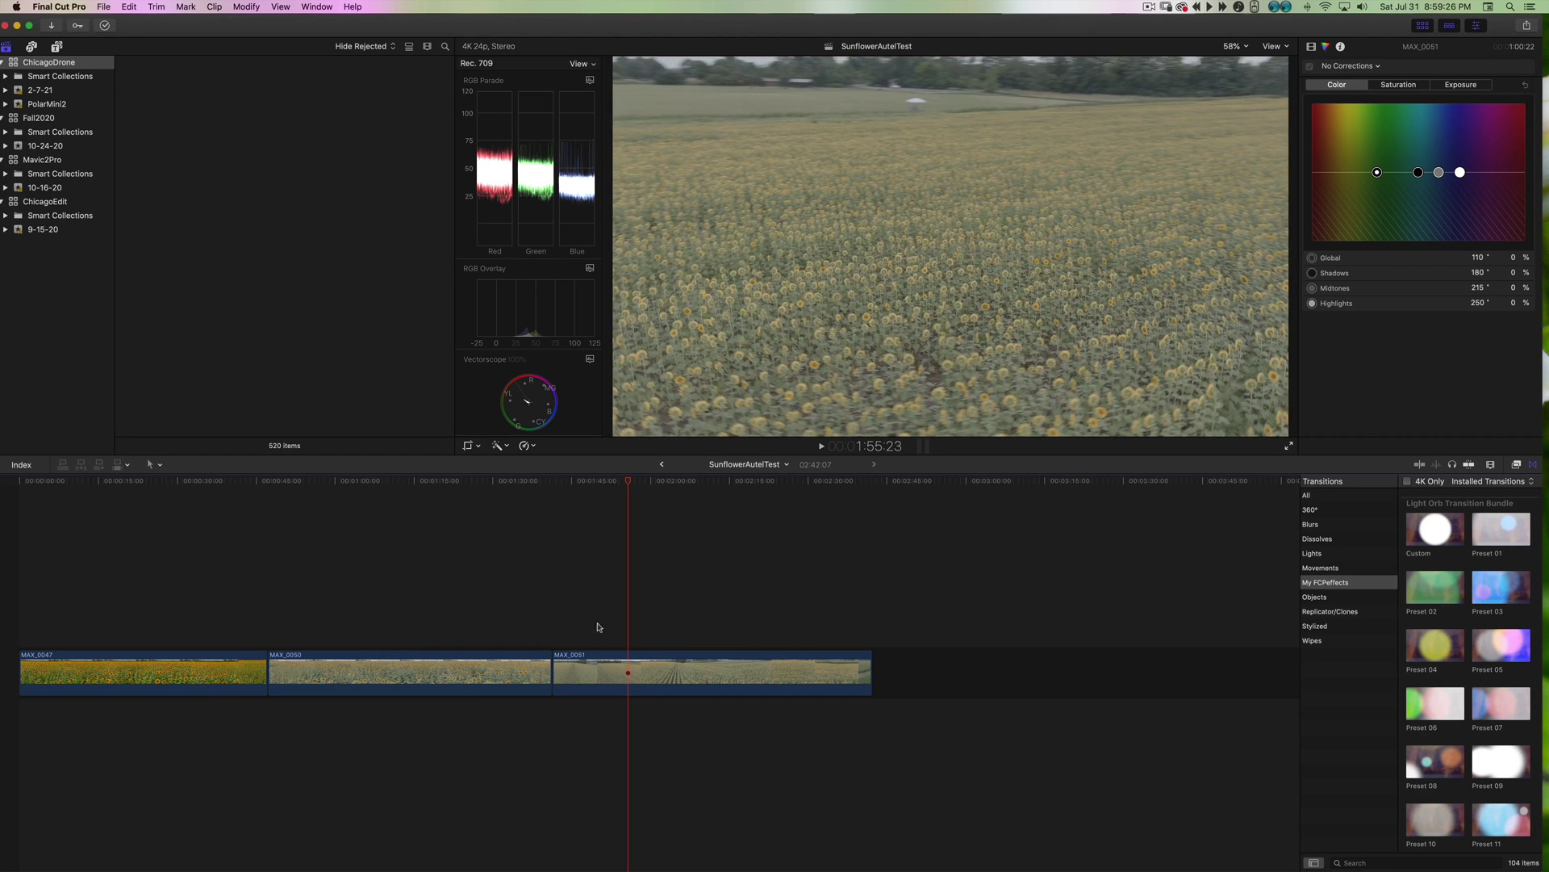
click(406, 663)
click(414, 488)
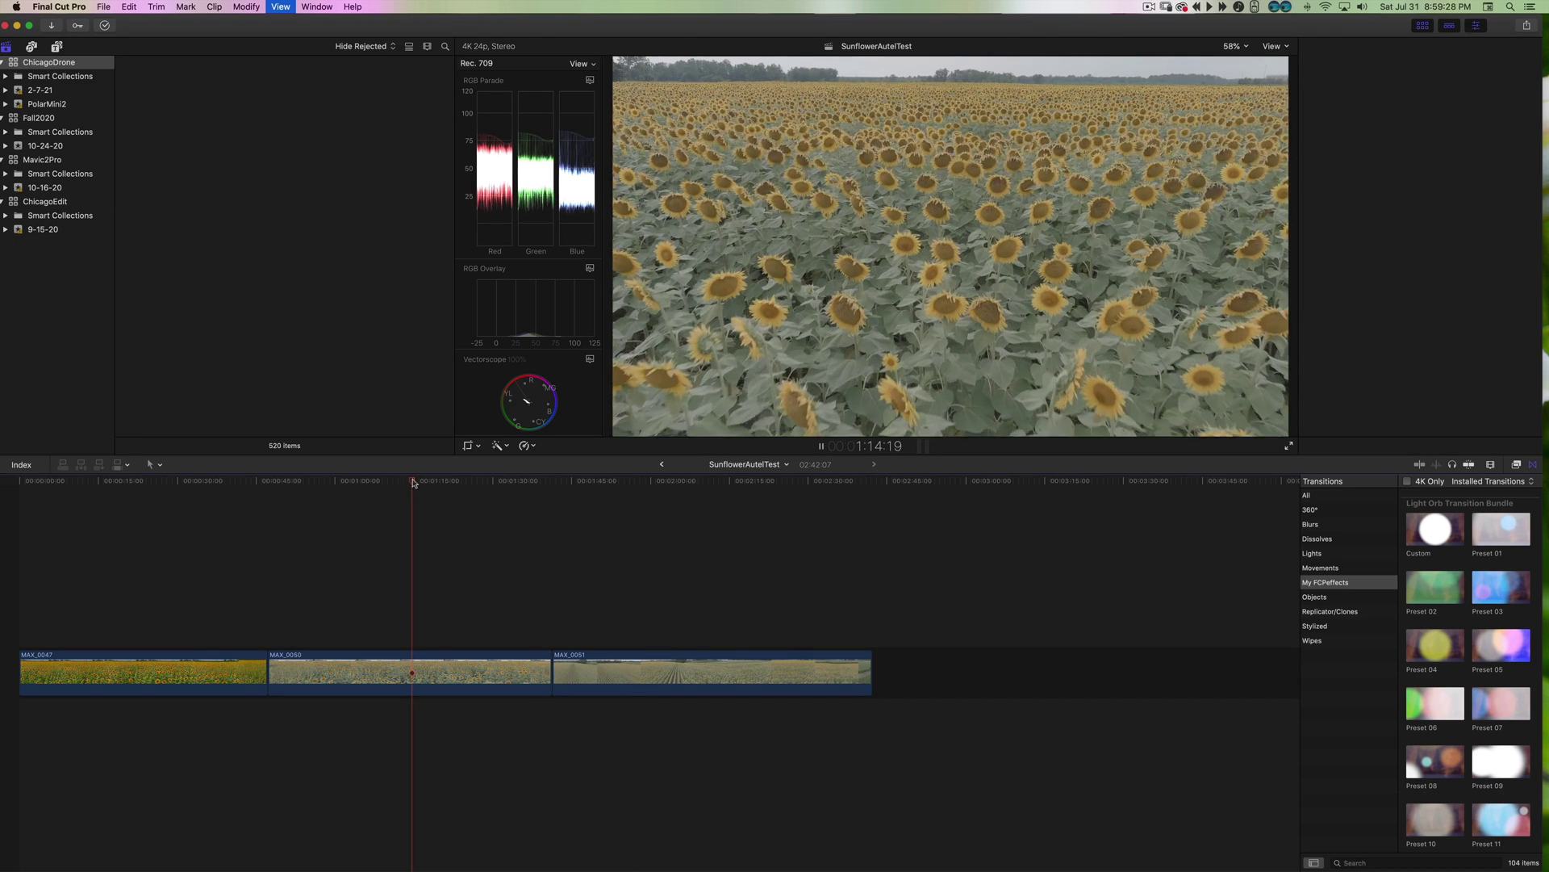
drag(423, 660, 155, 592)
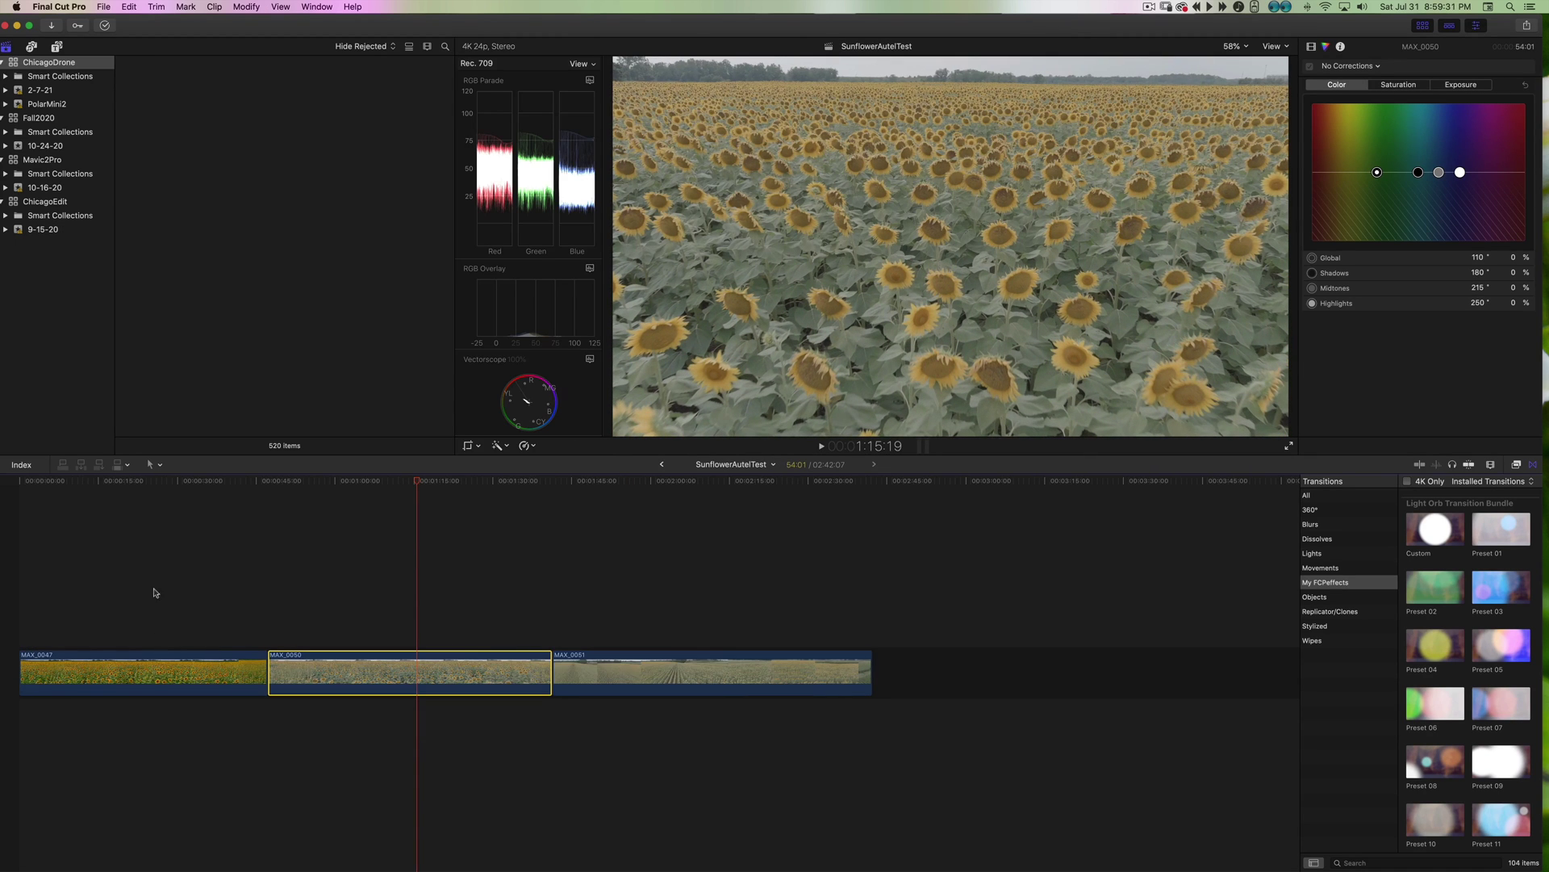
Play two short passages of MAX_0047 on the timeline, the second from nearer the clip's start
click(115, 482)
key(space)
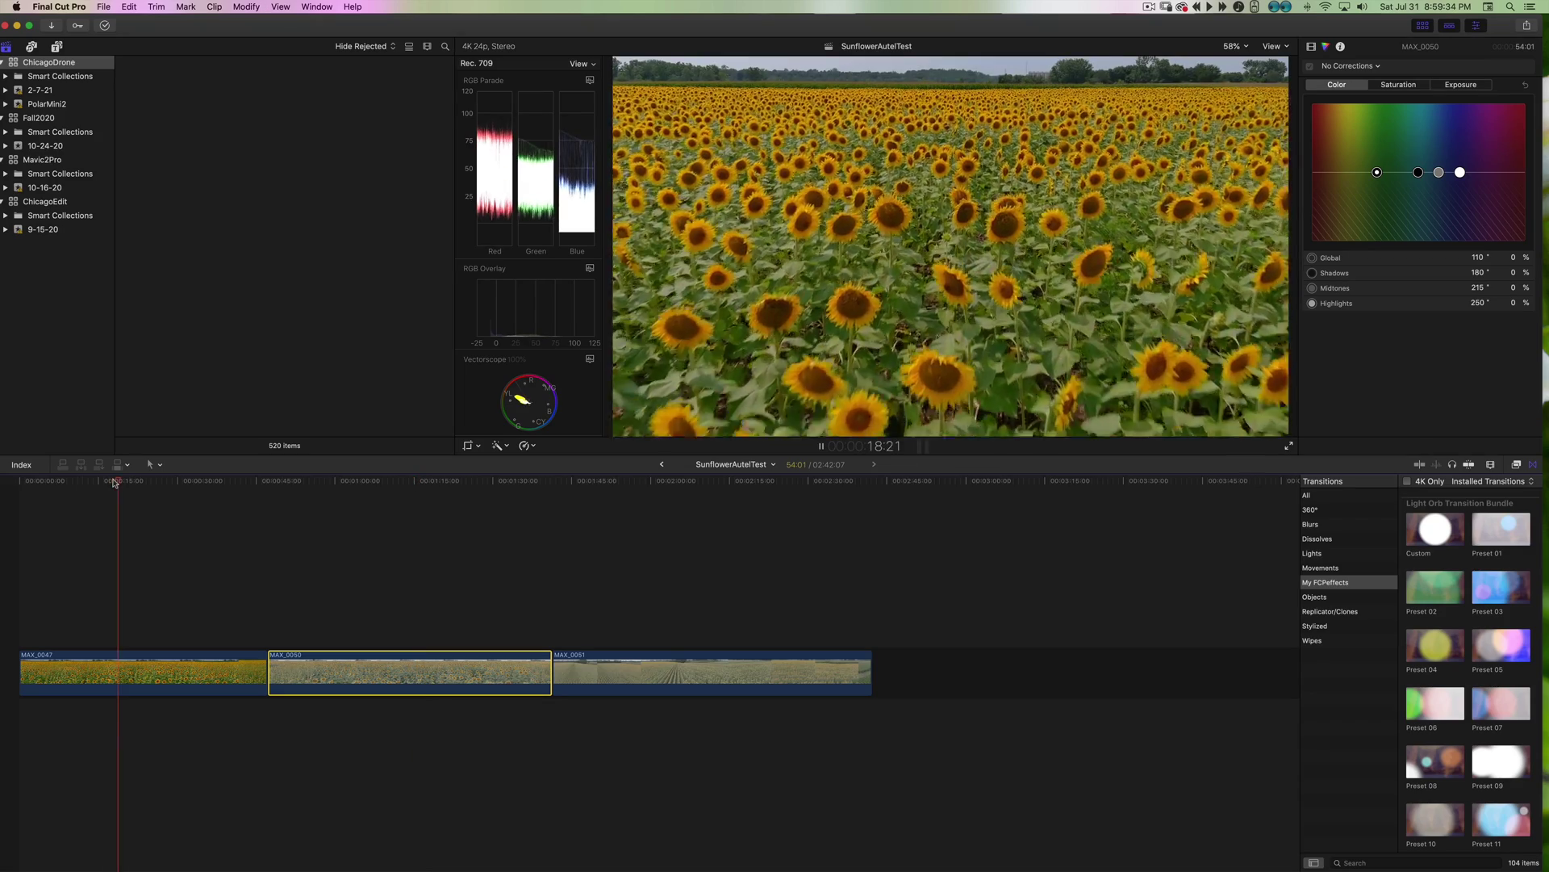
key(space)
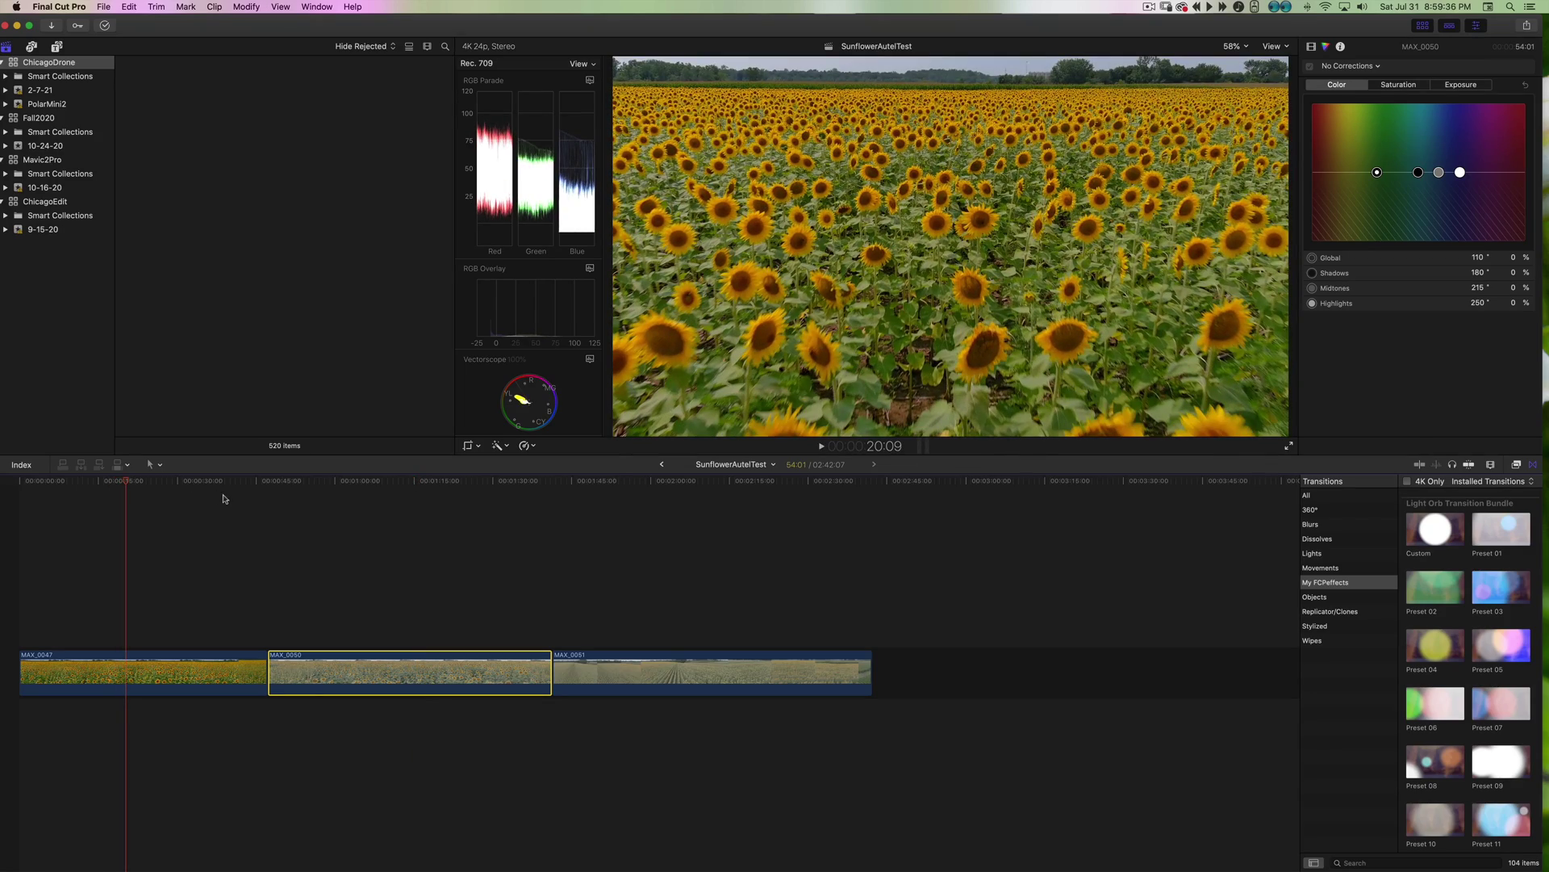
click(63, 488)
key(space)
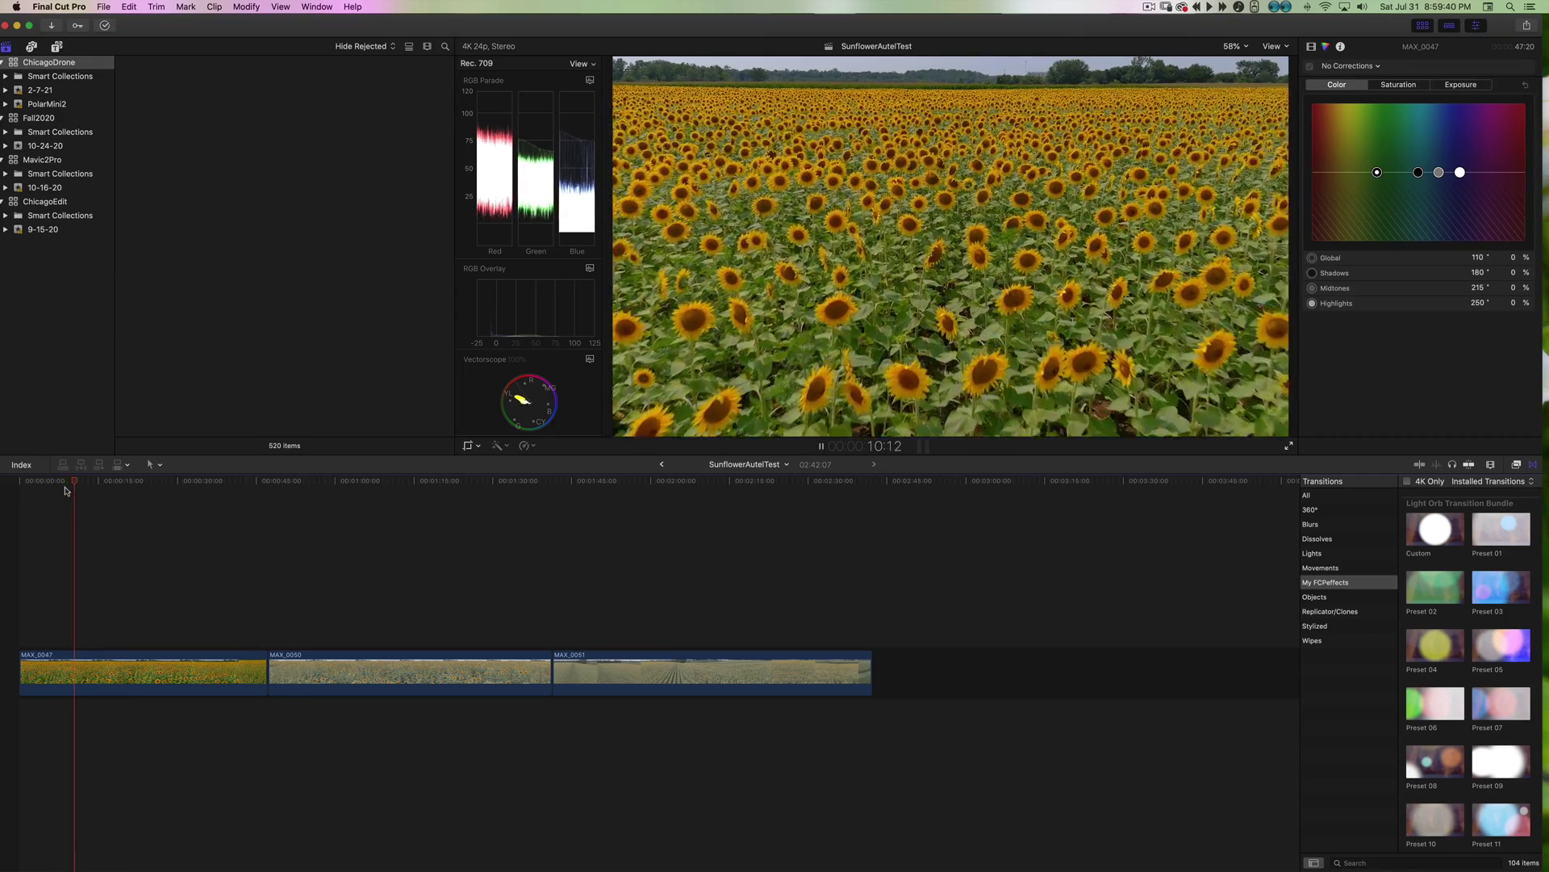
Add a Color Wheels correction to the MAX_0047 clip
click(109, 662)
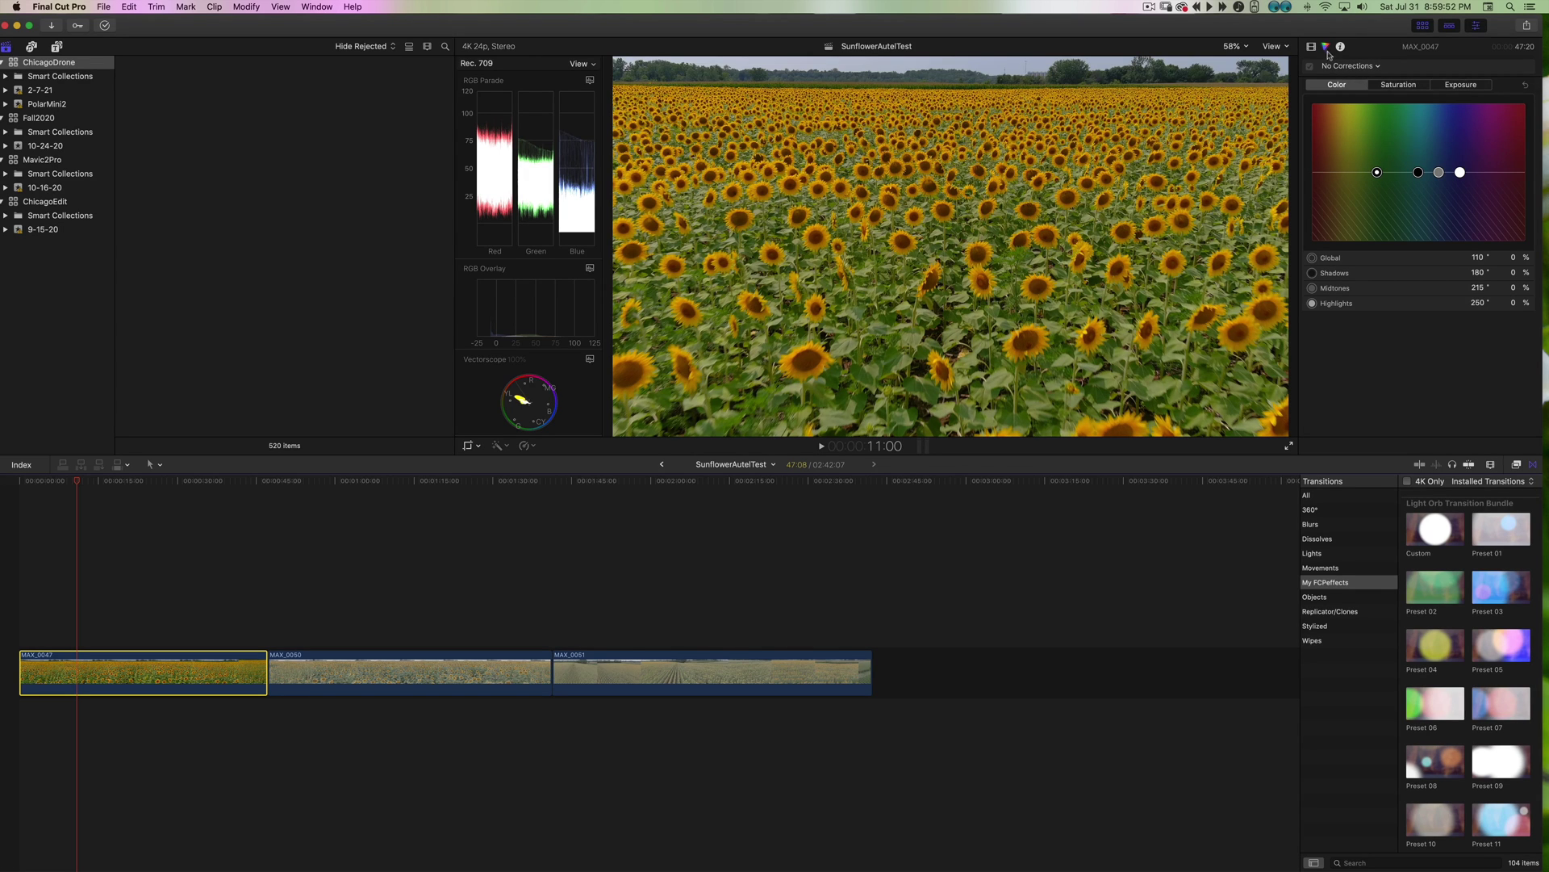
click(1354, 67)
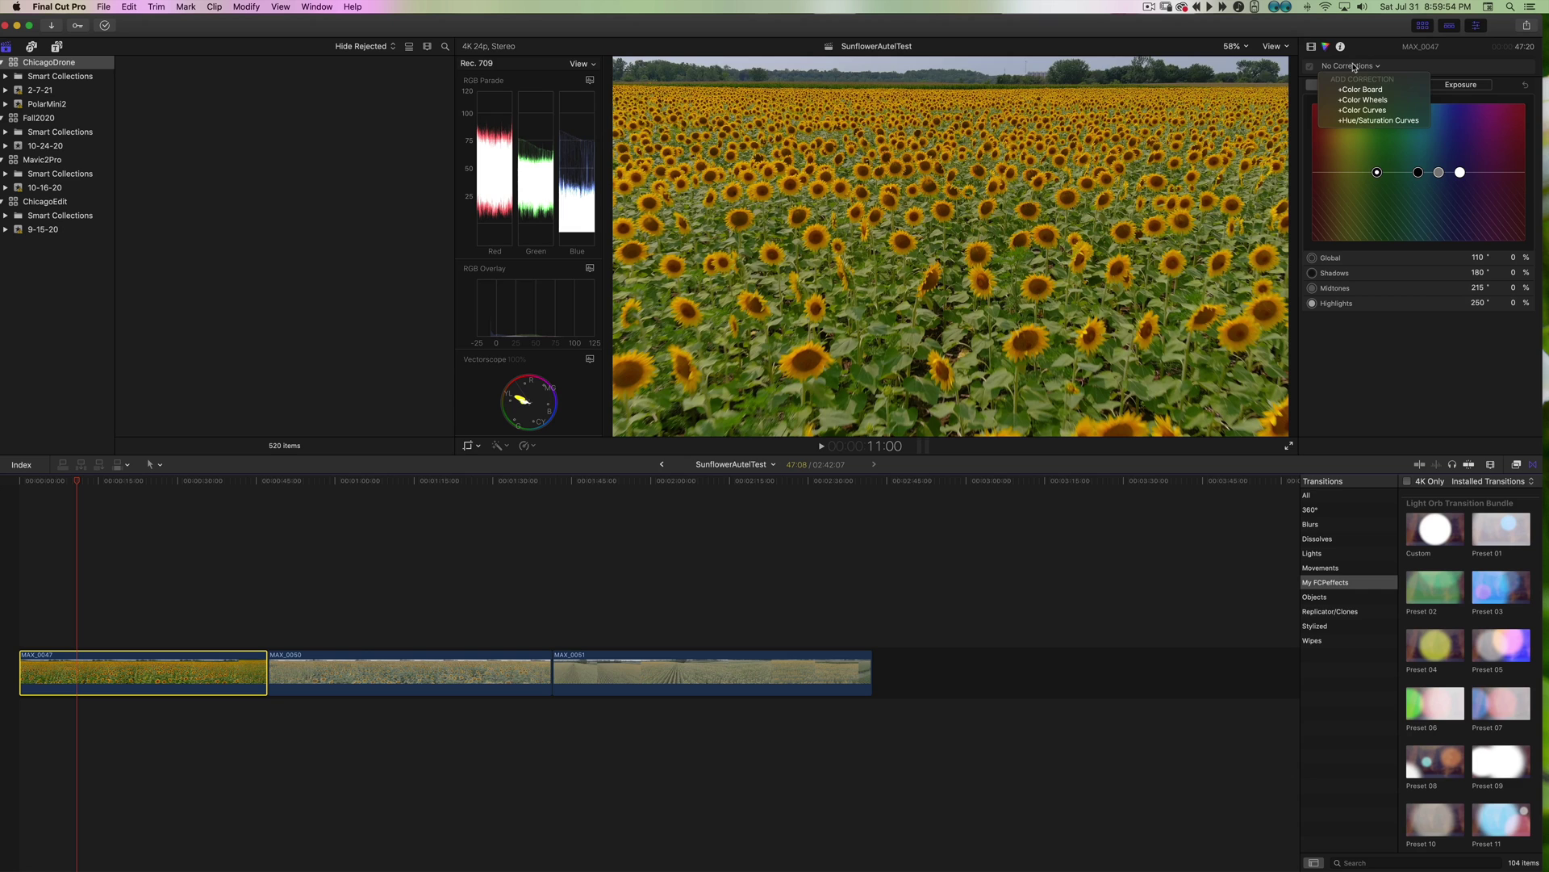
click(1363, 100)
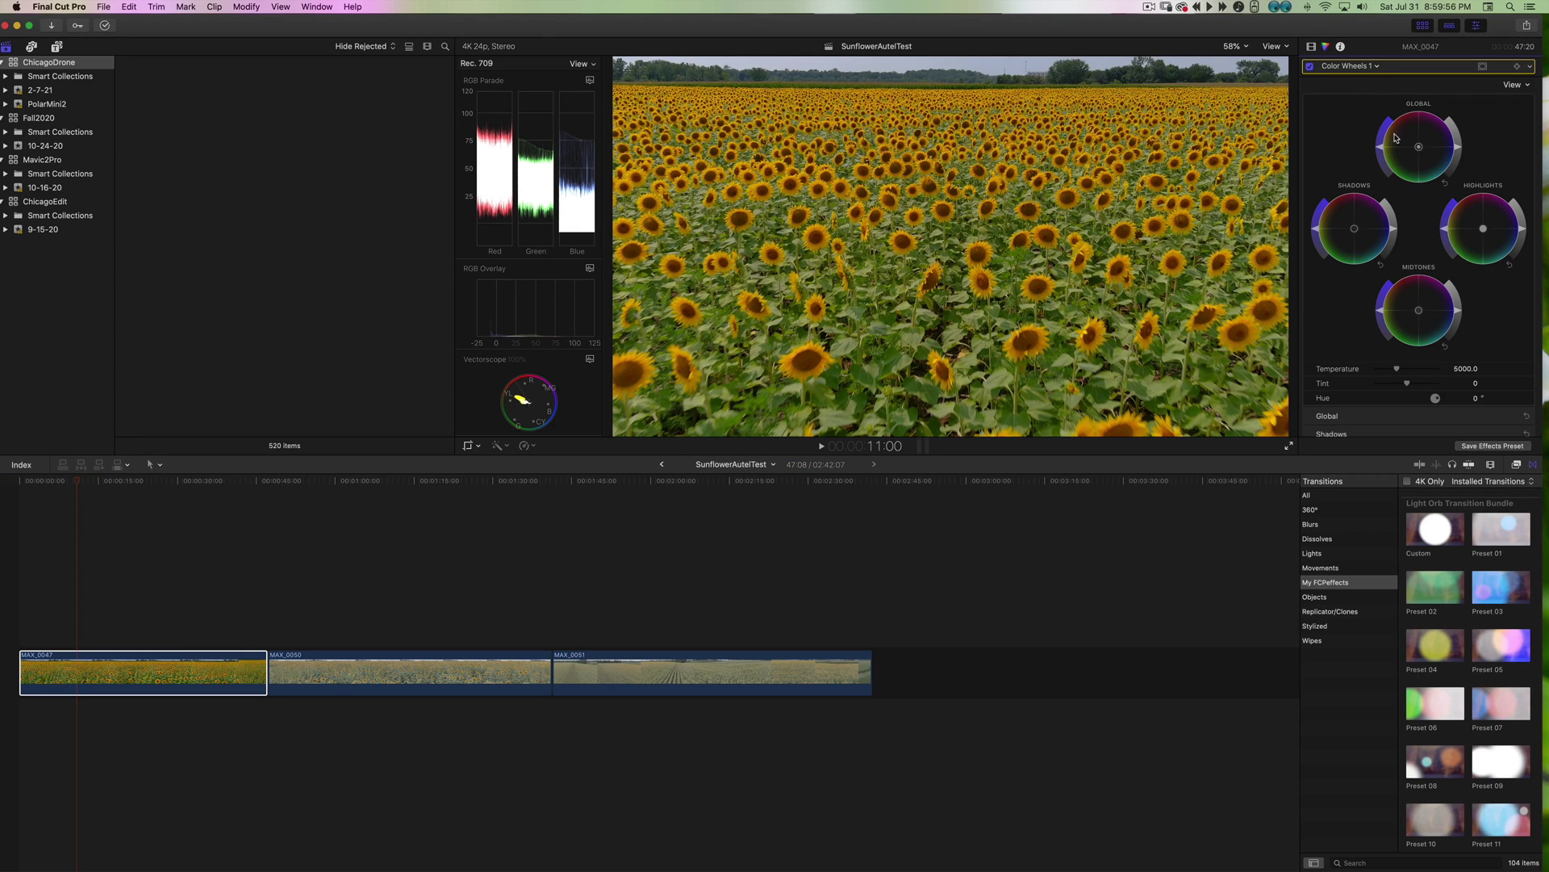
scroll(1420, 193, down, 1)
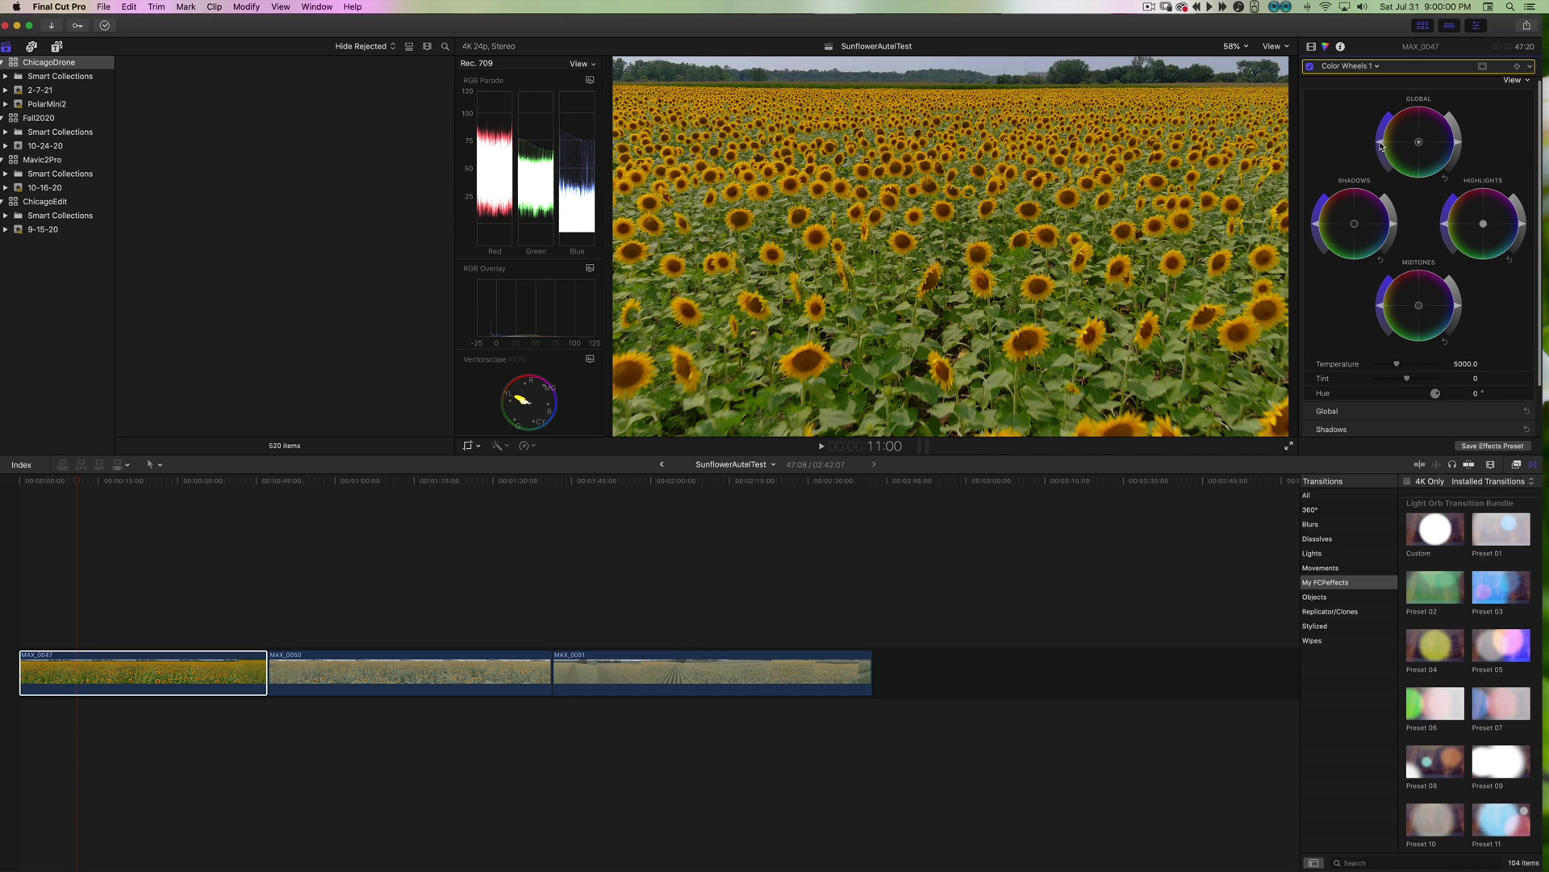
drag(1379, 146, 1385, 113)
drag(1401, 94, 1317, 223)
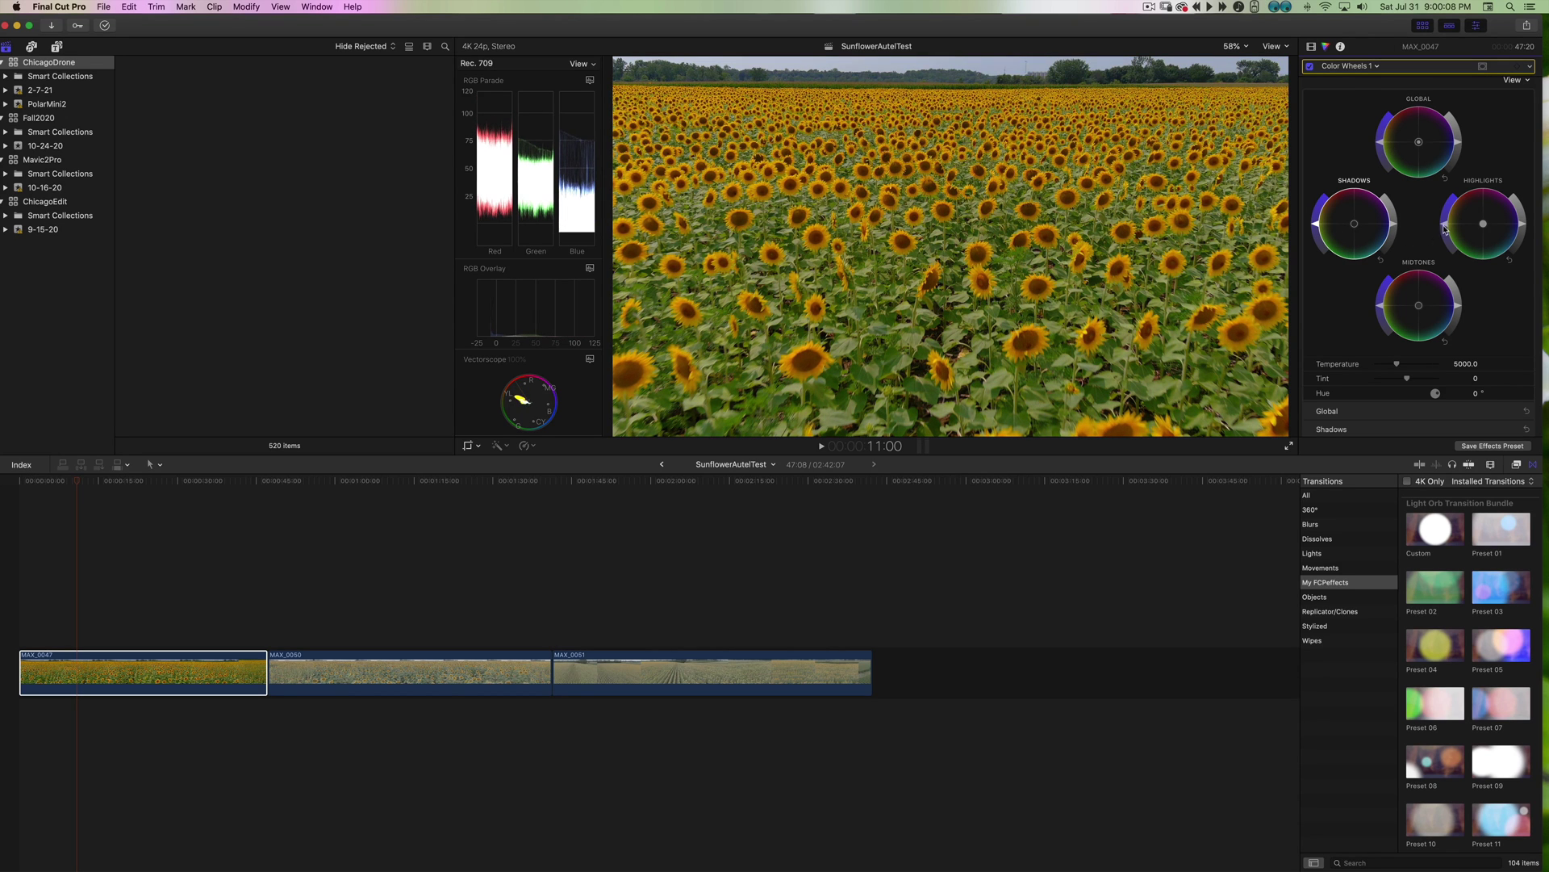
mouse_move(1445, 229)
mouse_down()
mouse_move(1456, 187)
mouse_move(1444, 225)
mouse_up()
mouse_move(1380, 305)
mouse_down()
mouse_move(1384, 274)
mouse_move(1380, 305)
mouse_up()
Grade MAX_0047 with the color wheels by brightening the highlights, raising the global saturation and tinting the shadows slightly green
drag(1522, 226, 1519, 208)
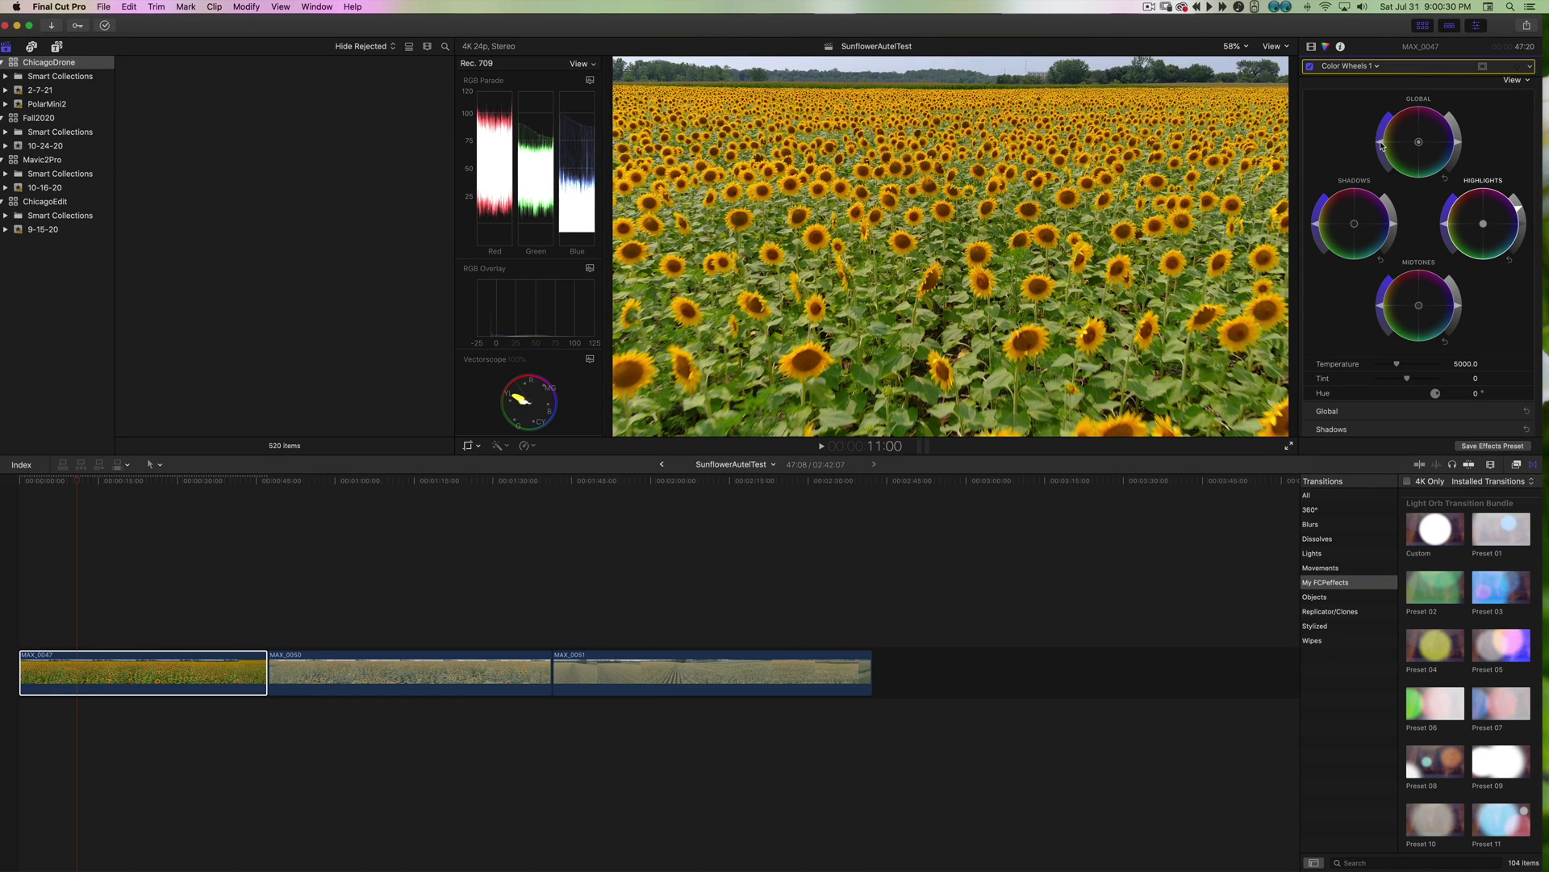
drag(1382, 145, 1381, 137)
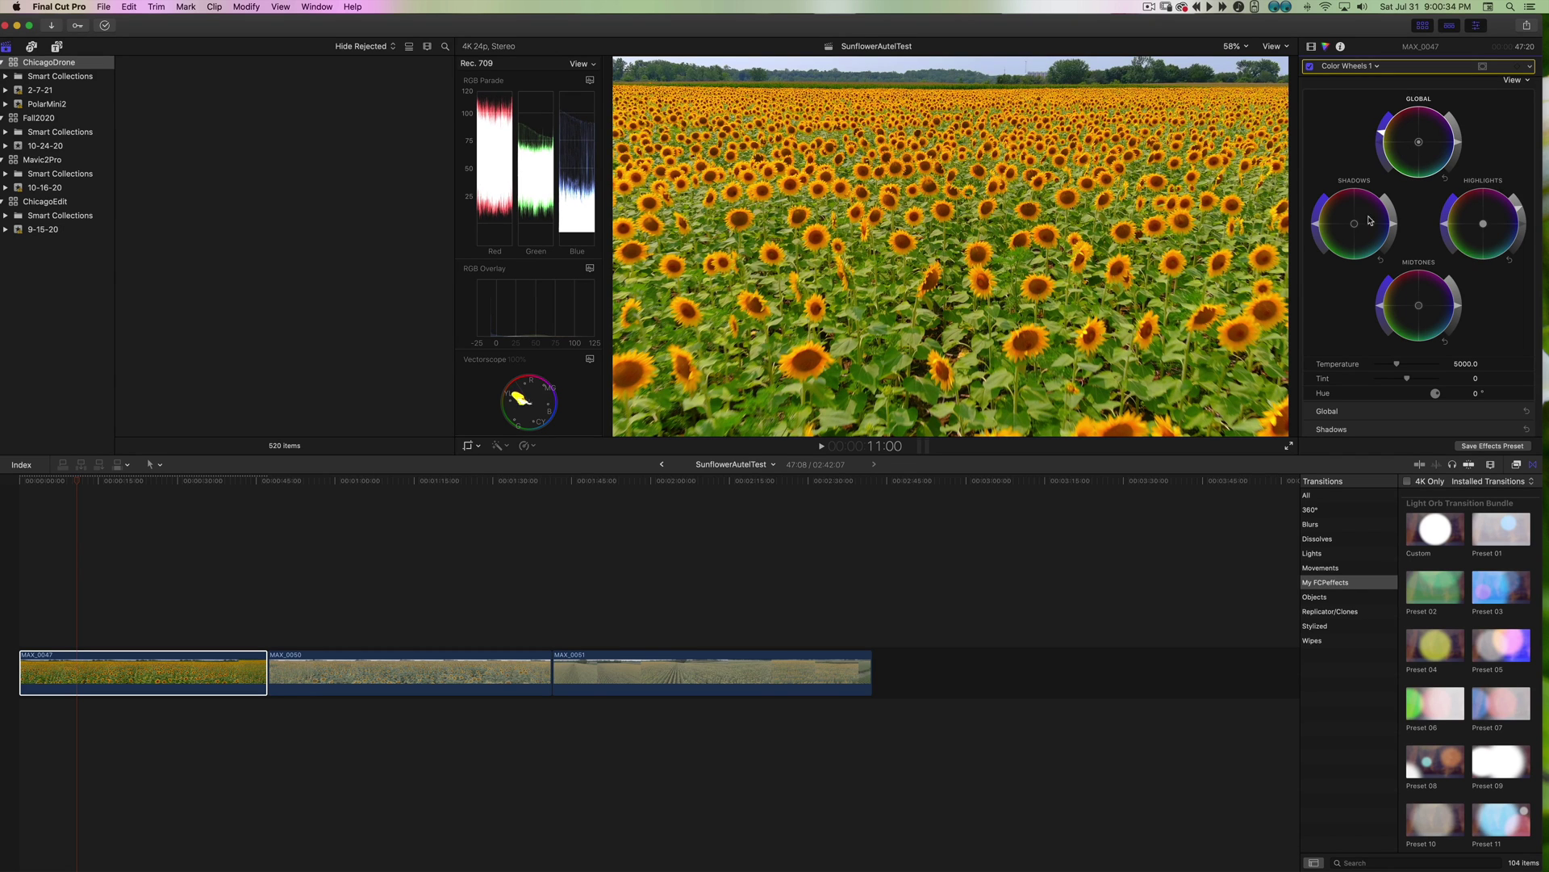
drag(1356, 227, 1335, 260)
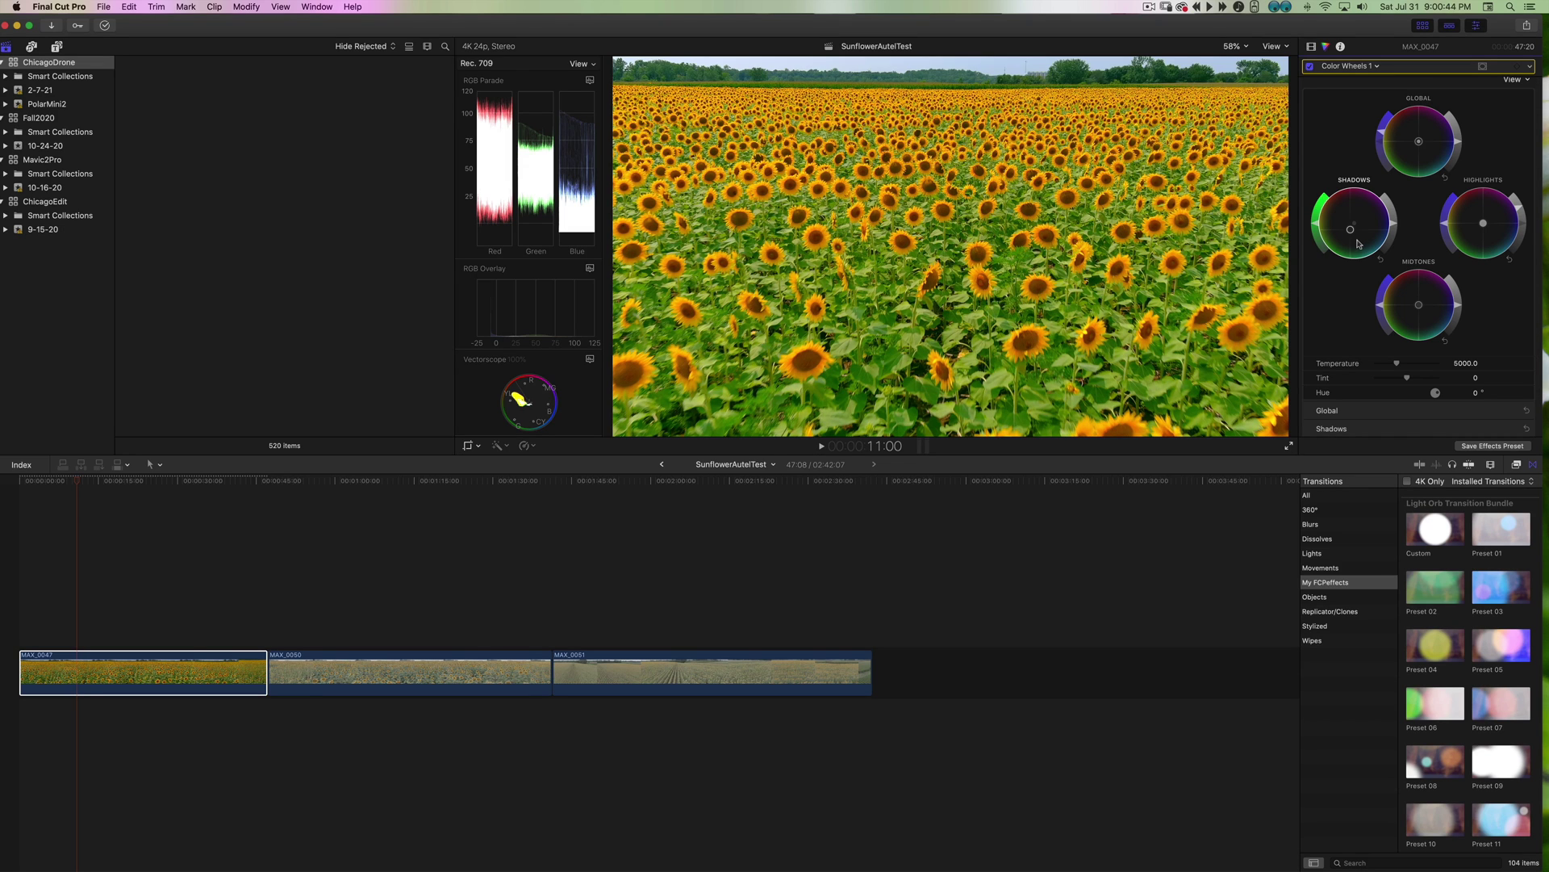
scroll(1354, 232, down, 1)
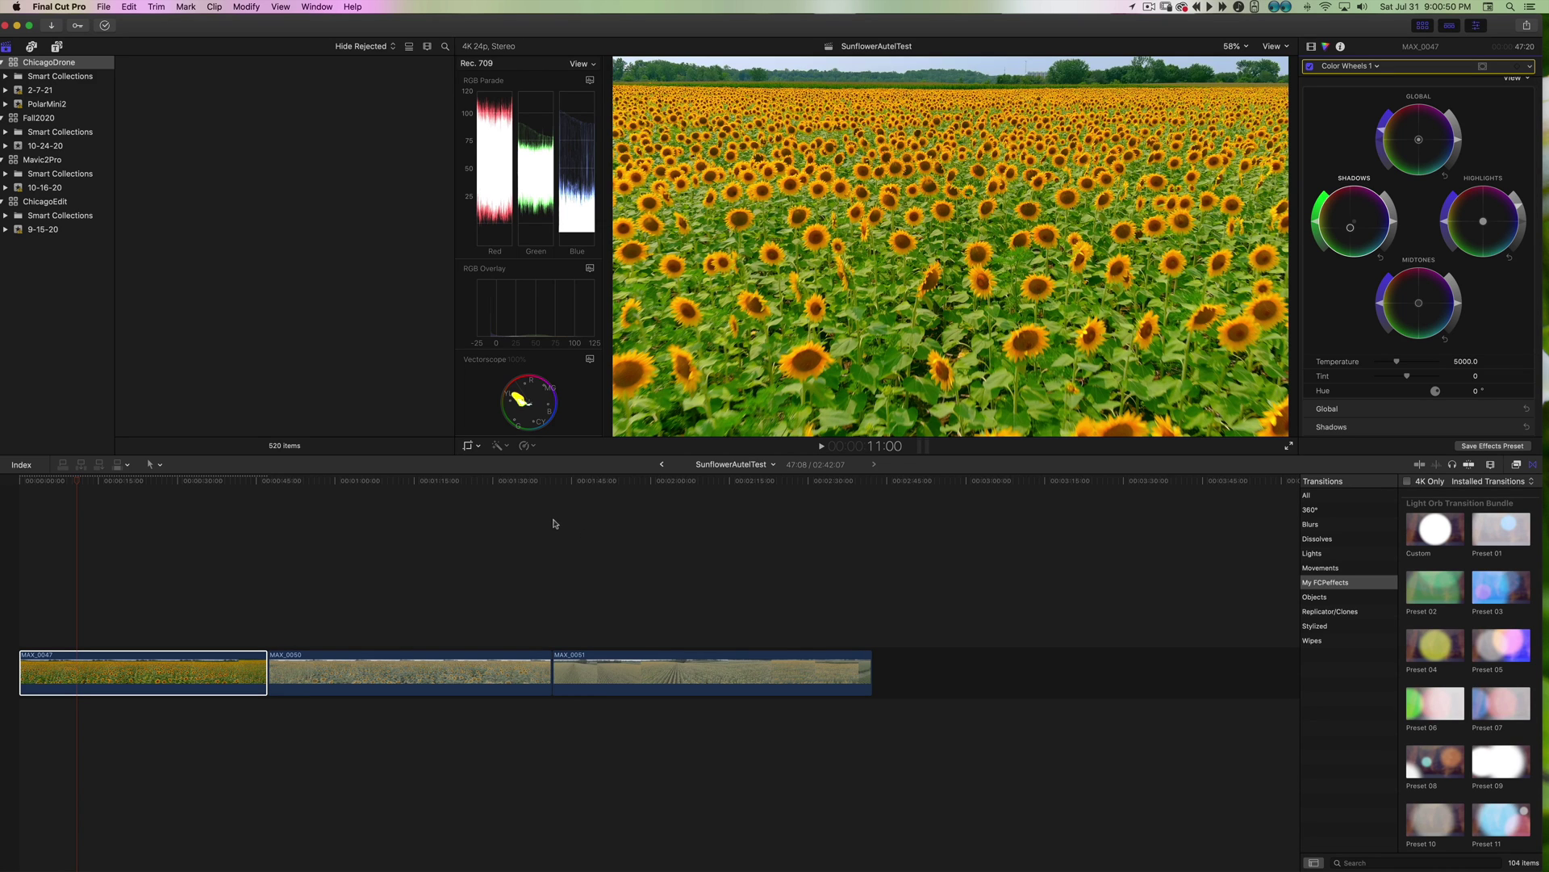
Compare MAX_0047 with and without the Color Wheels correction and play the graded clip in full screen
click(1311, 67)
click(1310, 67)
click(1289, 446)
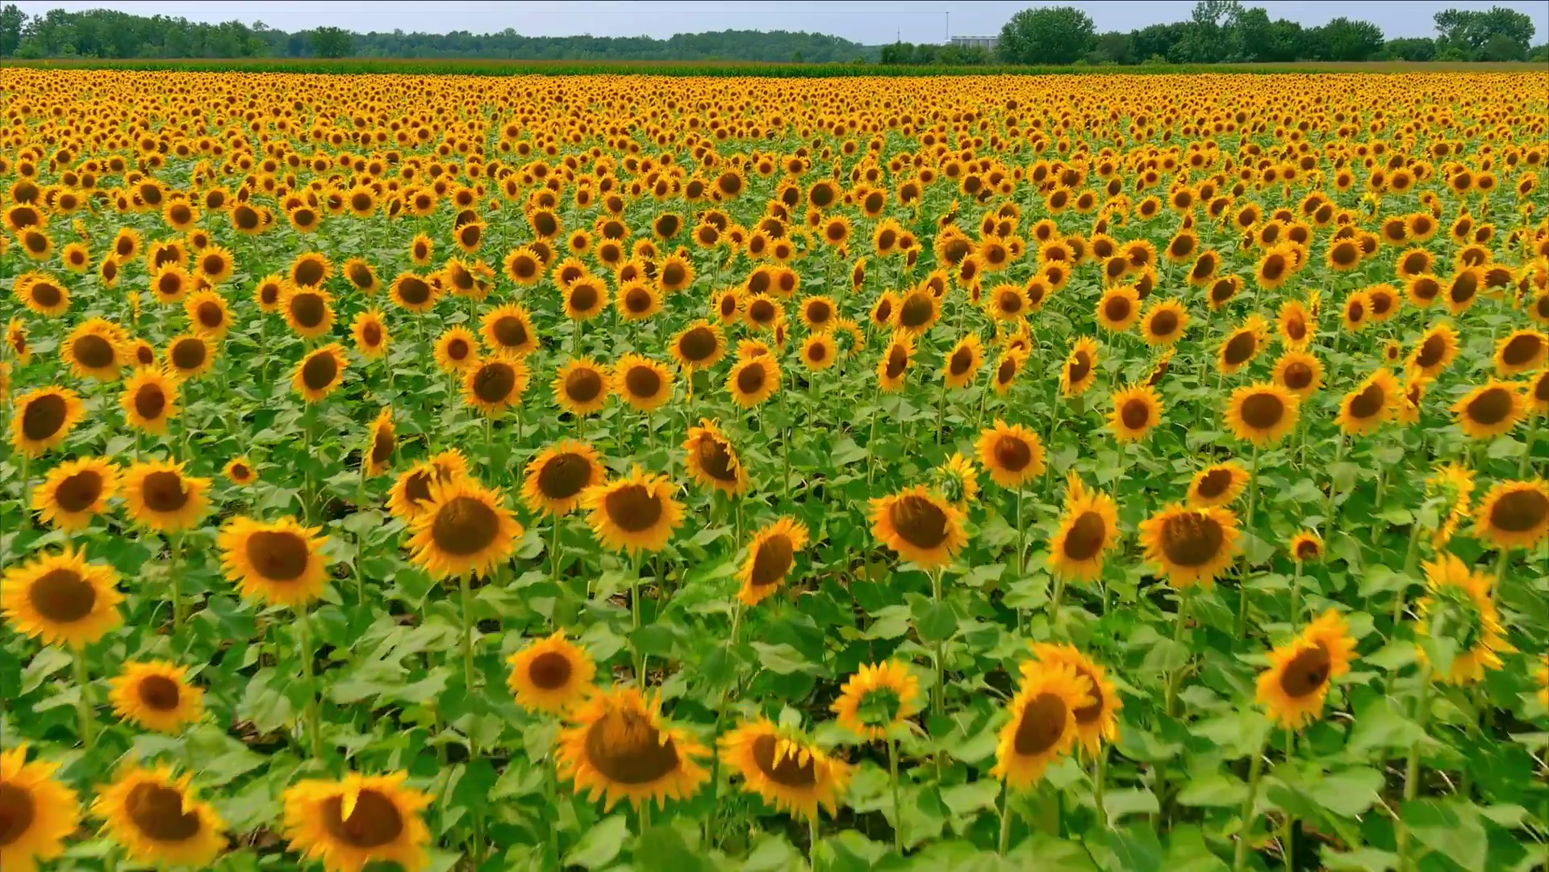
key(Escape)
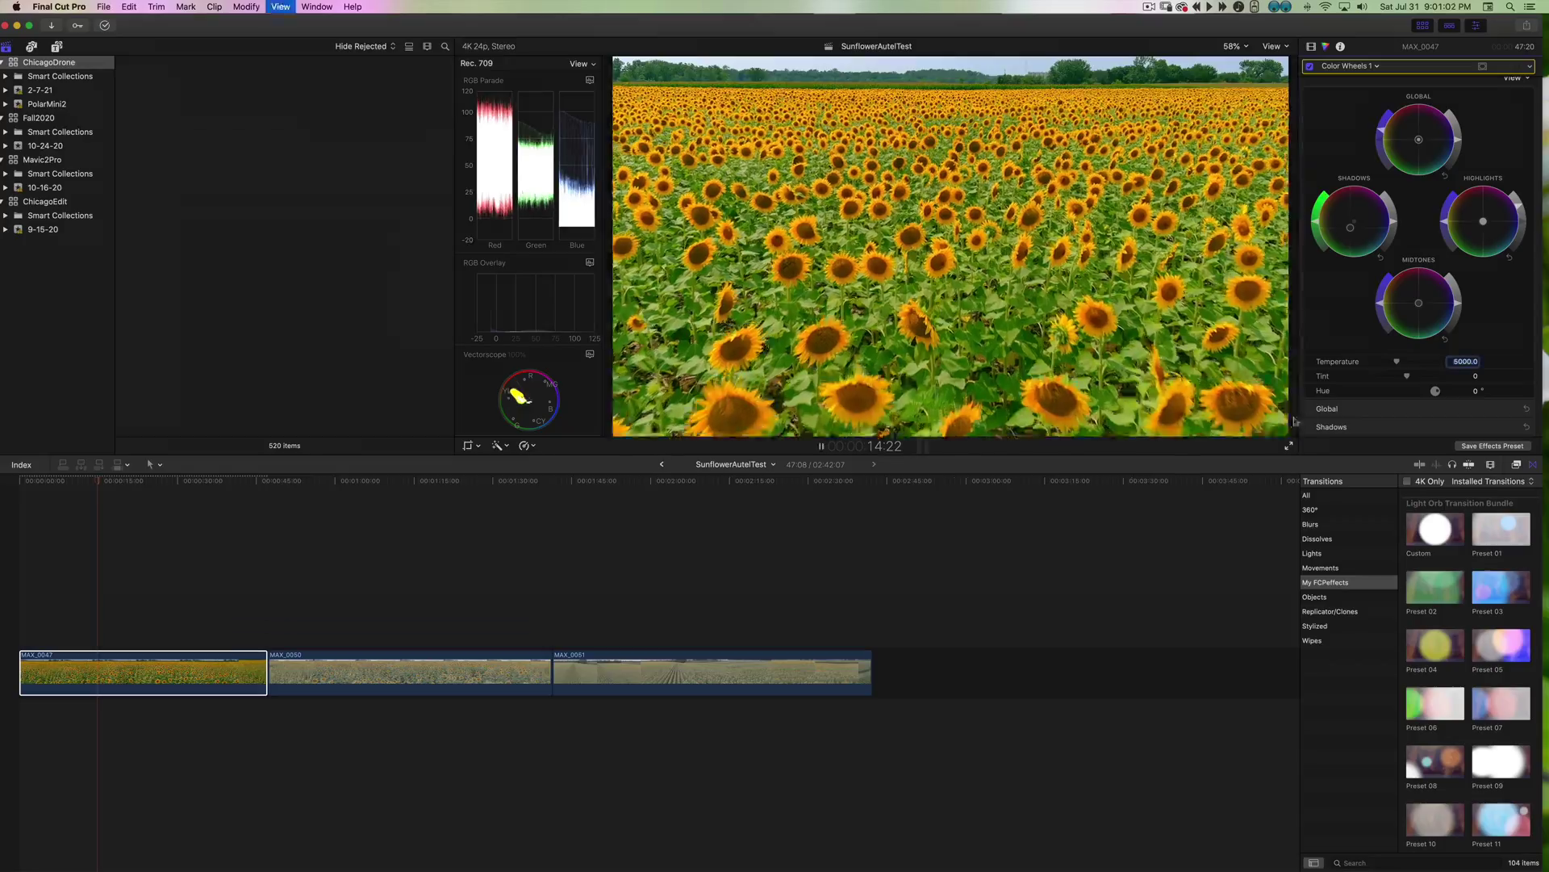
key(space)
Apply the Finishing Plugin effect from the My FCPeffects category to the MAX_0047 clip
click(1517, 464)
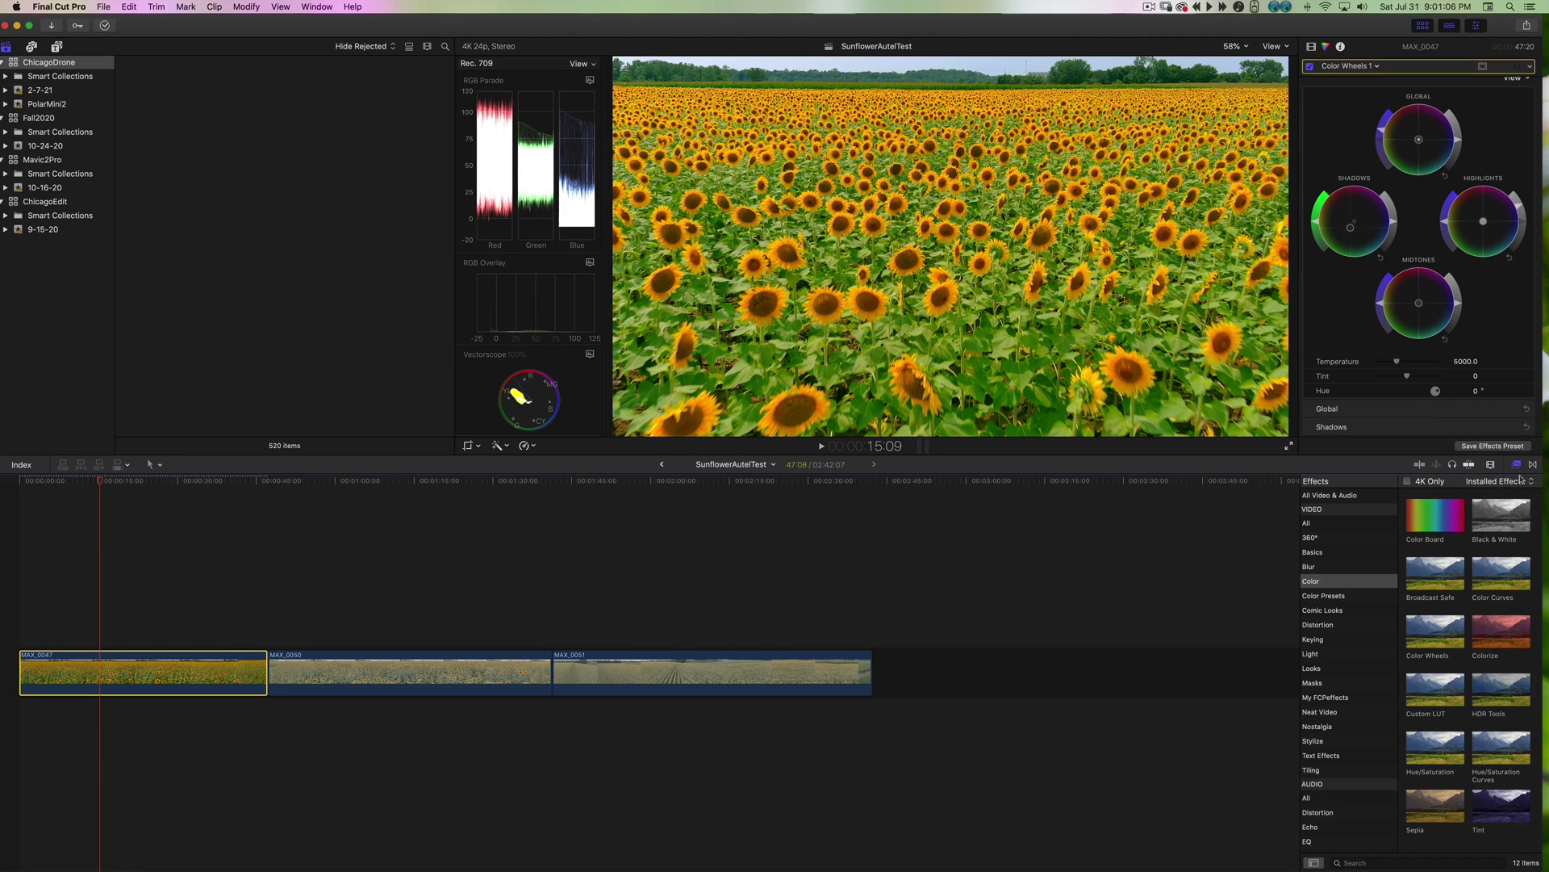
click(1358, 699)
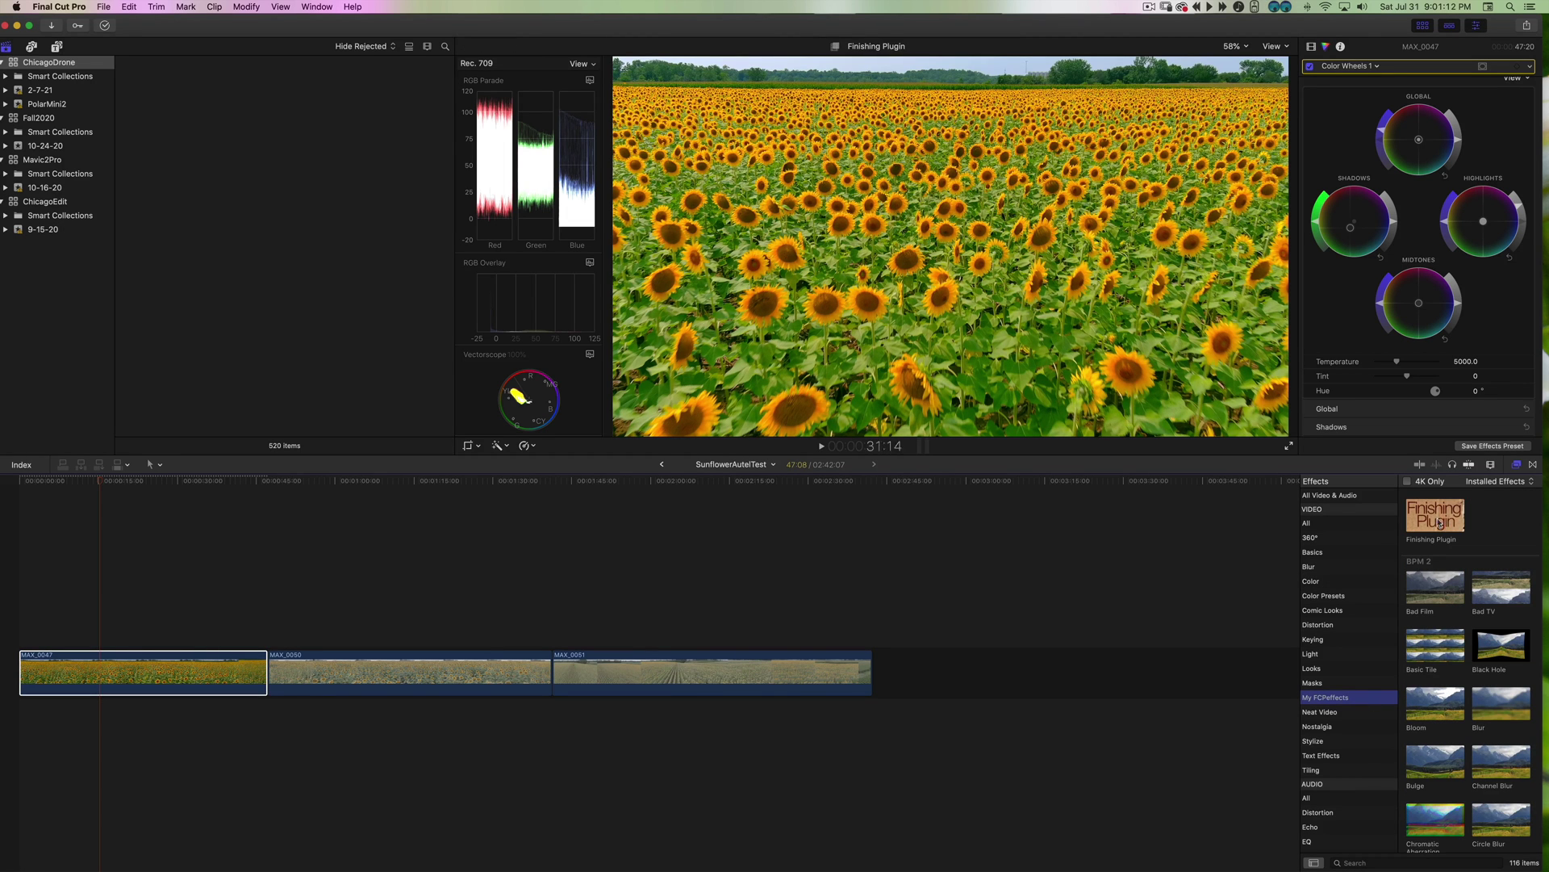
drag(1441, 523, 173, 690)
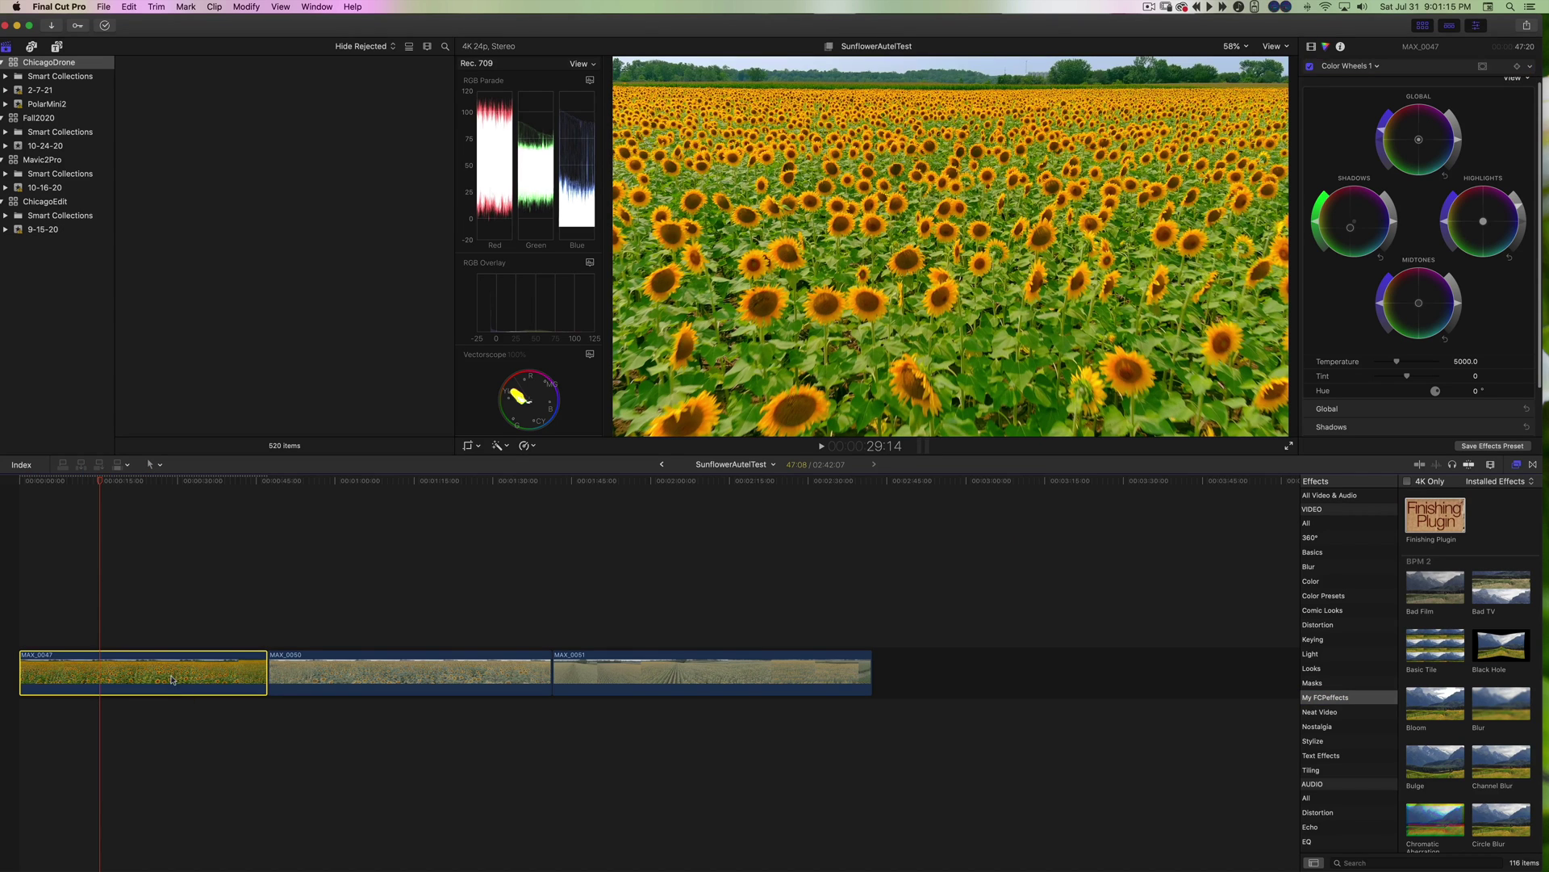
Raise the Finishing Plugin's Details.Fine value on the MAX_0047 clip to about 17.65
click(1315, 47)
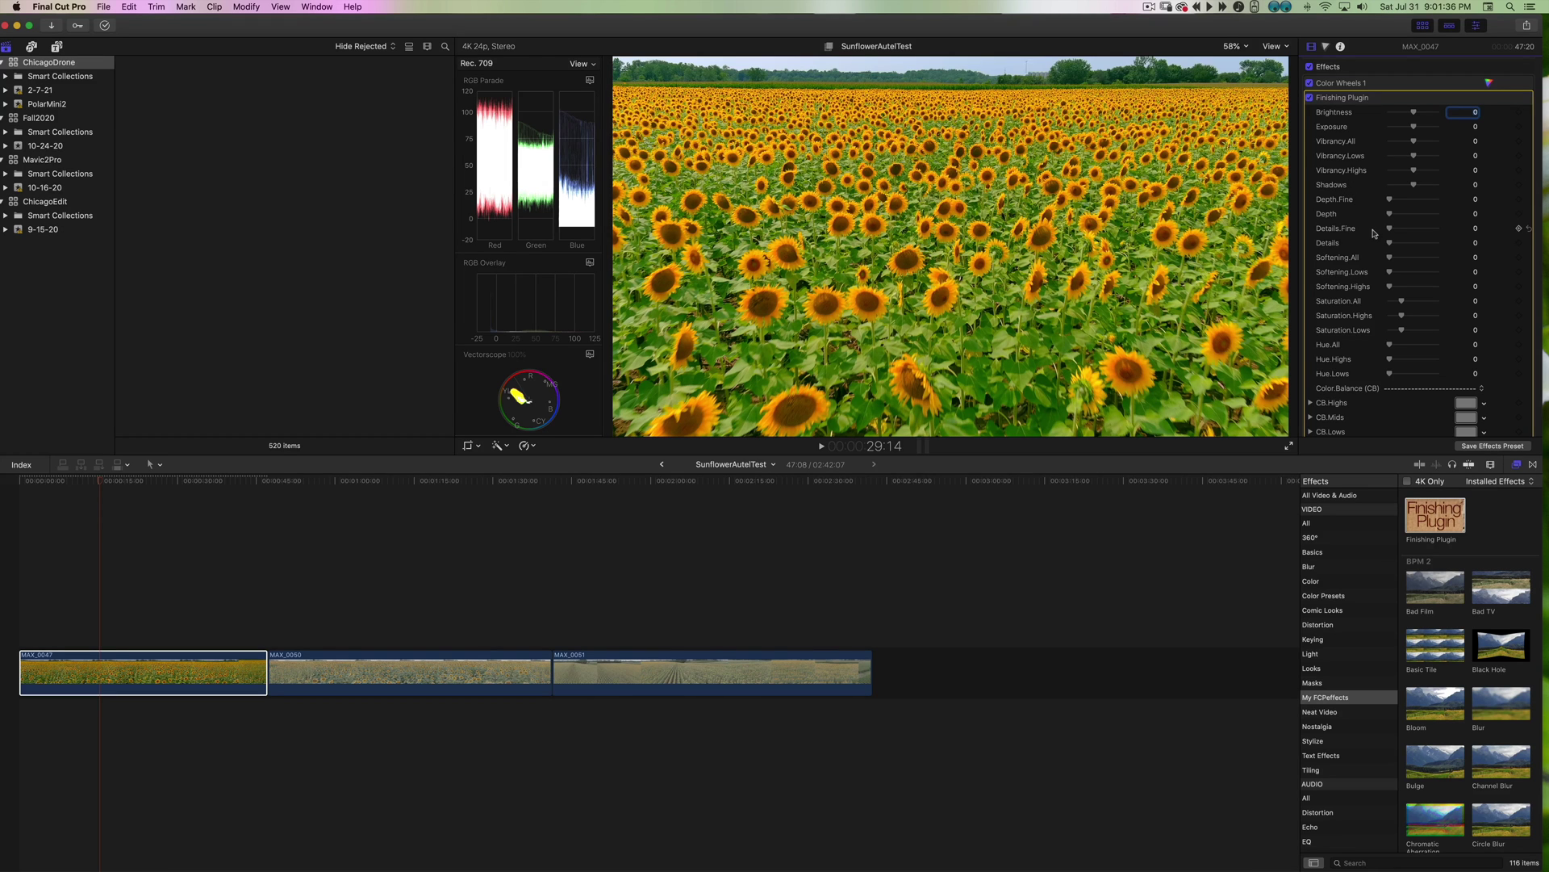
drag(1394, 231, 1470, 233)
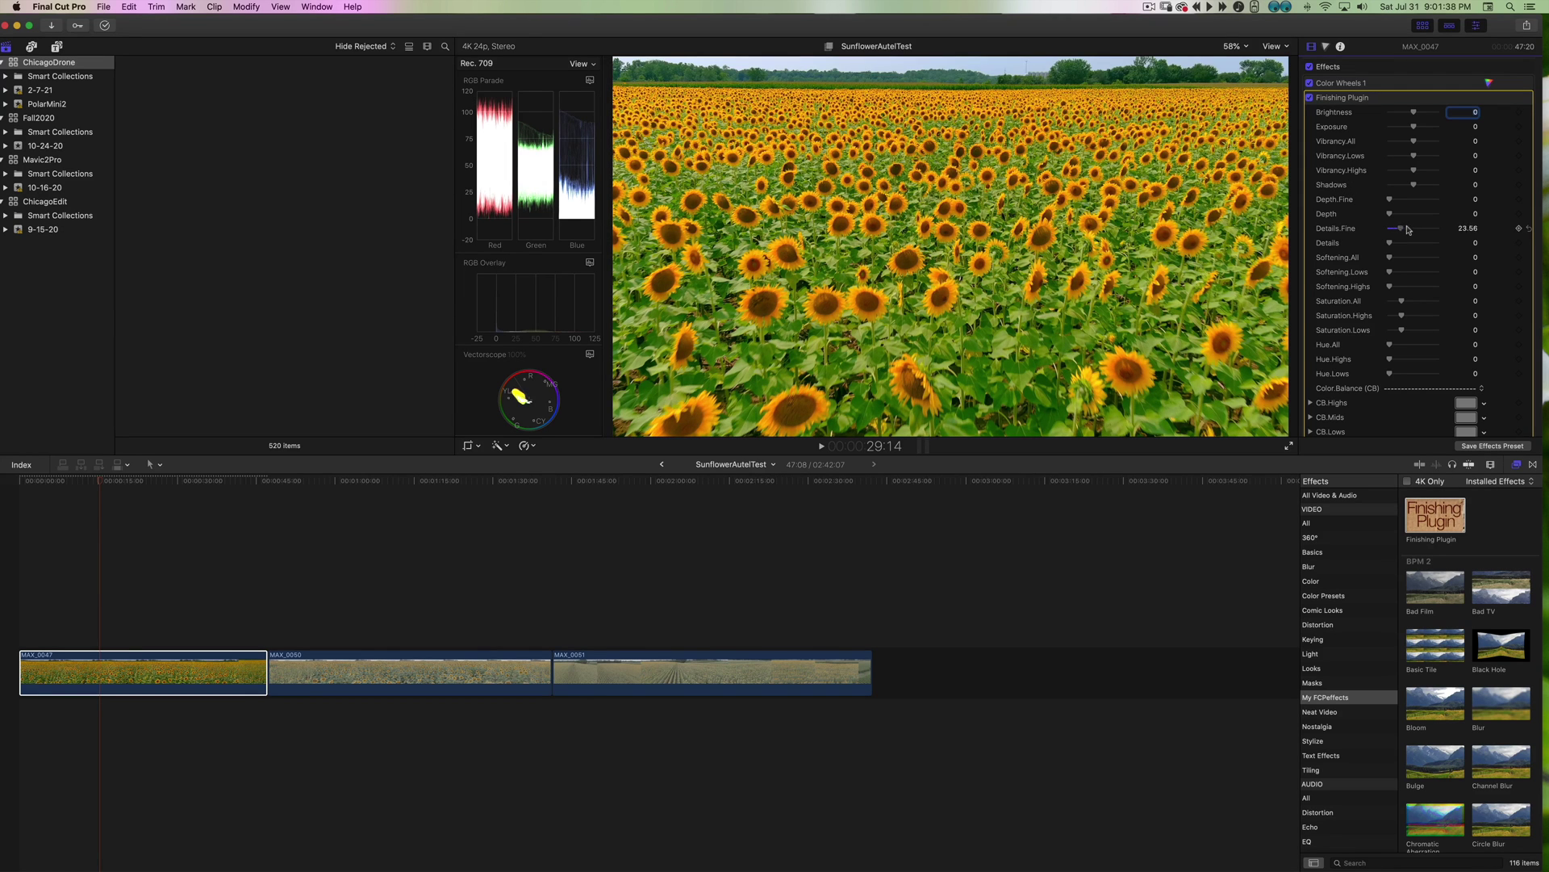
click(1469, 229)
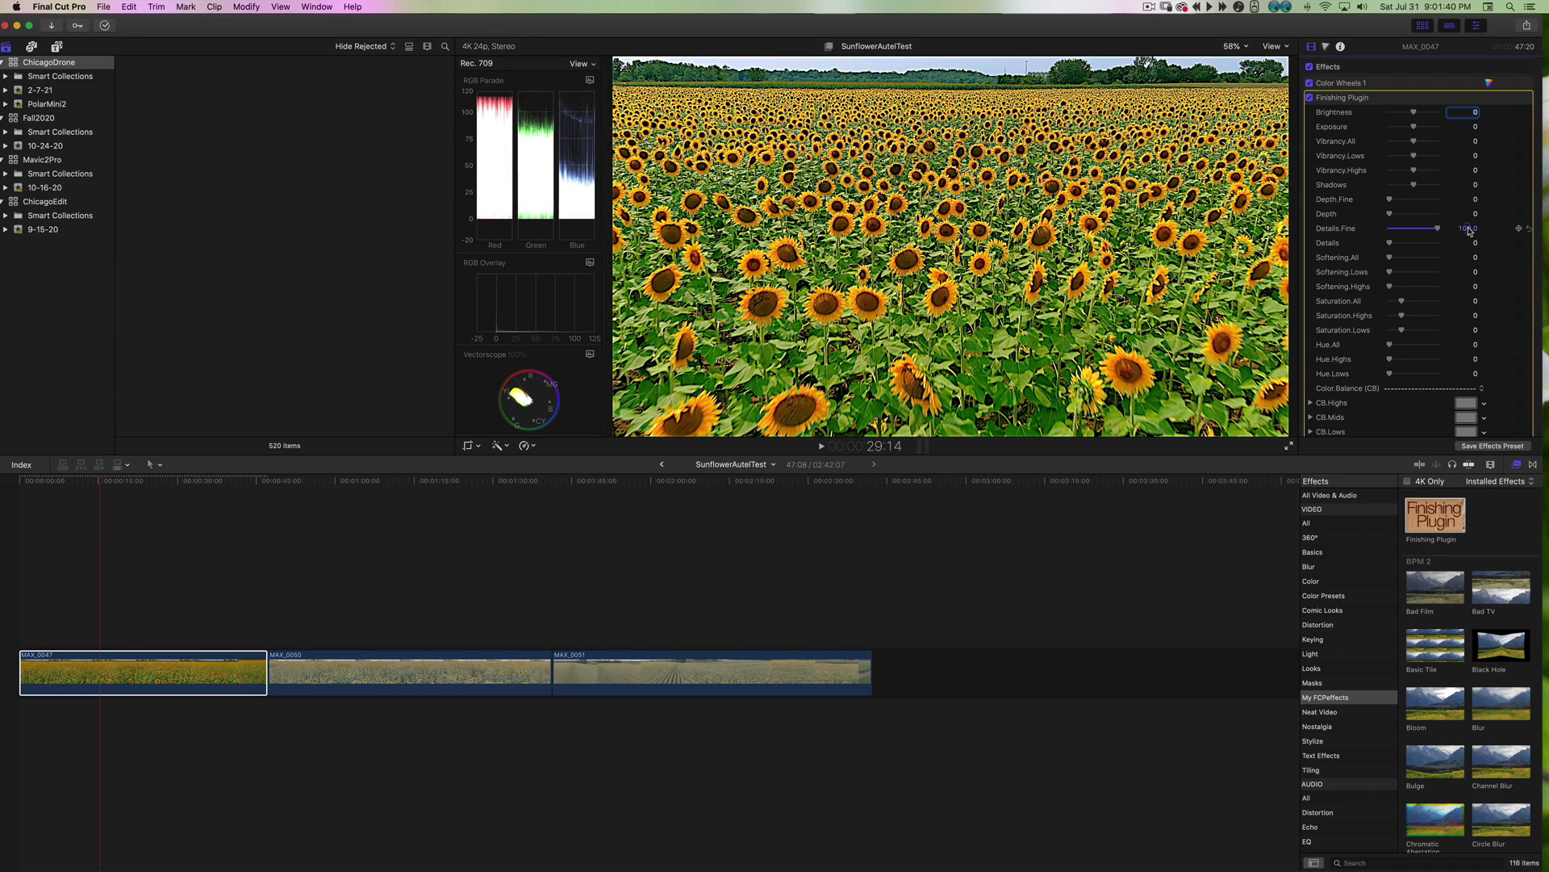
text(0)
key(Return)
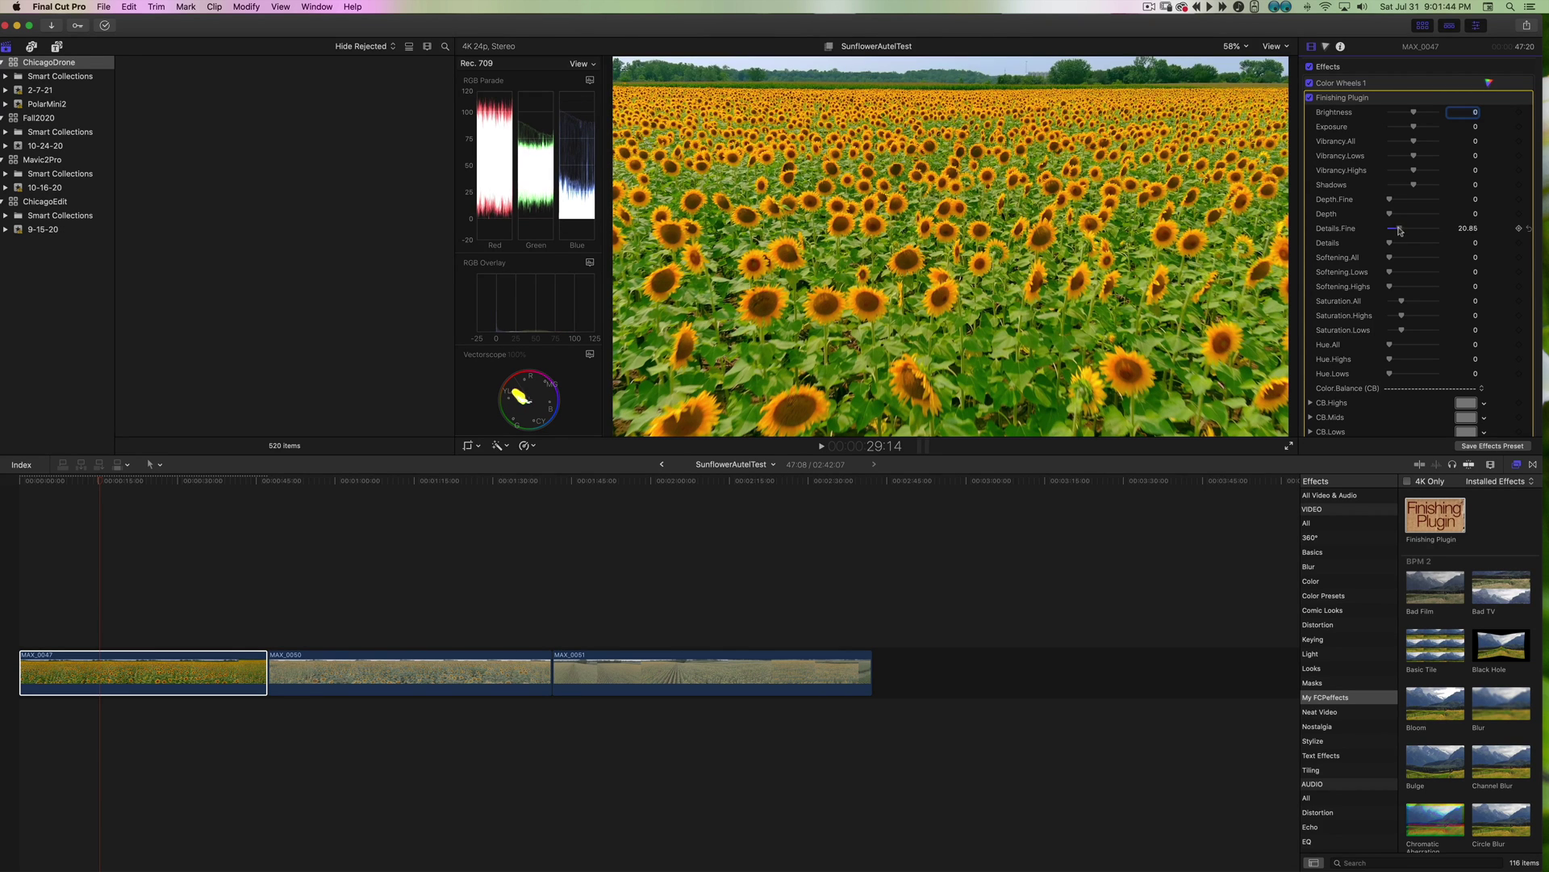
mouse_move(1390, 230)
mouse_down()
mouse_move(1417, 232)
mouse_move(1404, 232)
mouse_up()
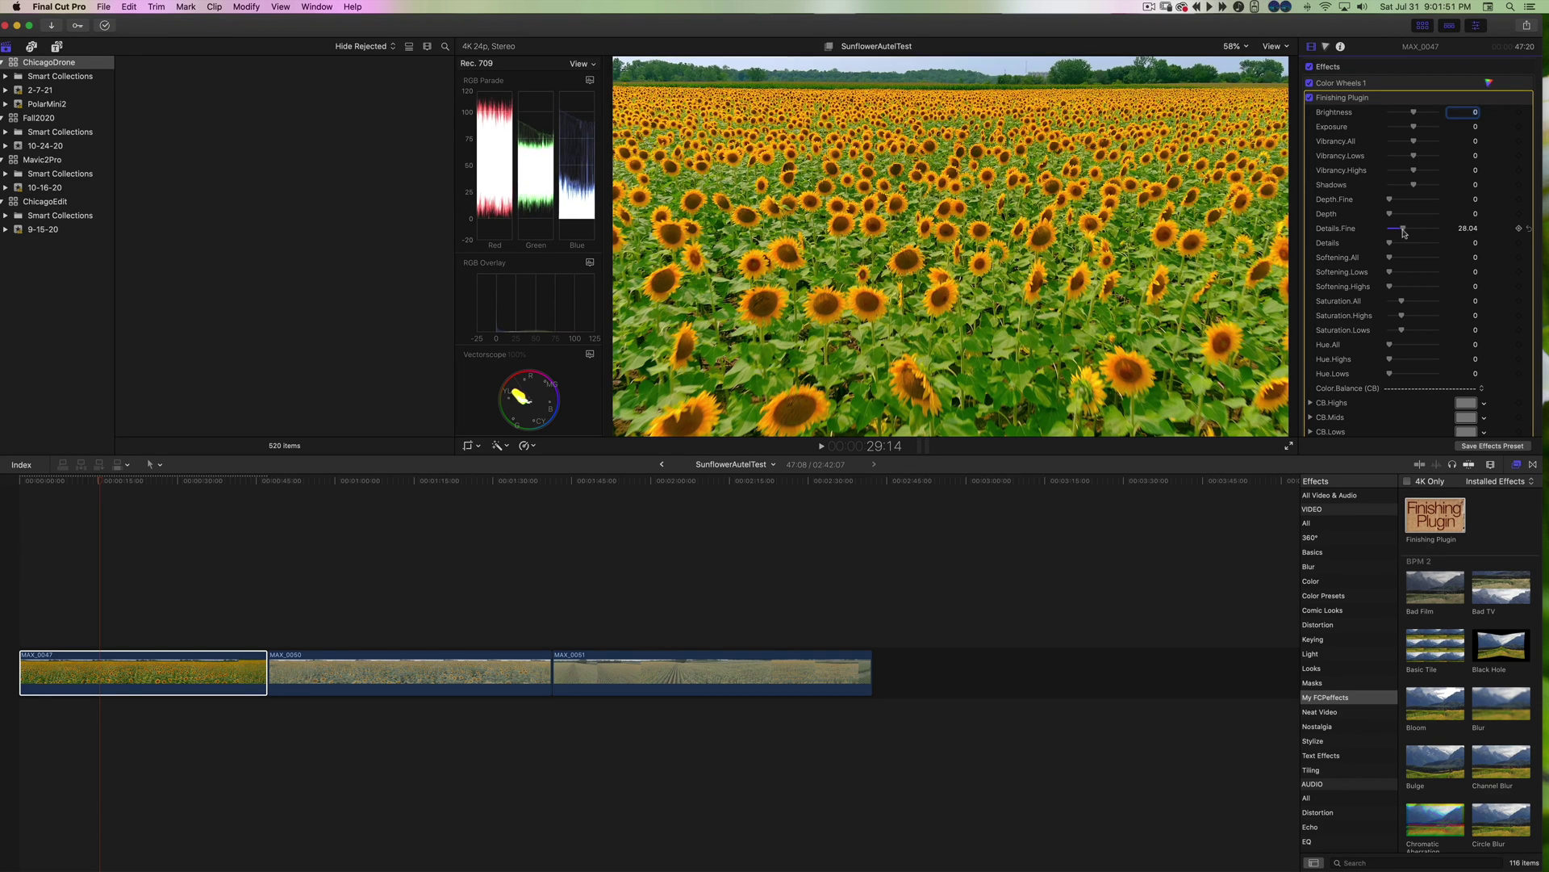
Play the enhanced MAX_0047 clip in full screen to examine its sharpness and color
click(1289, 447)
key(space)
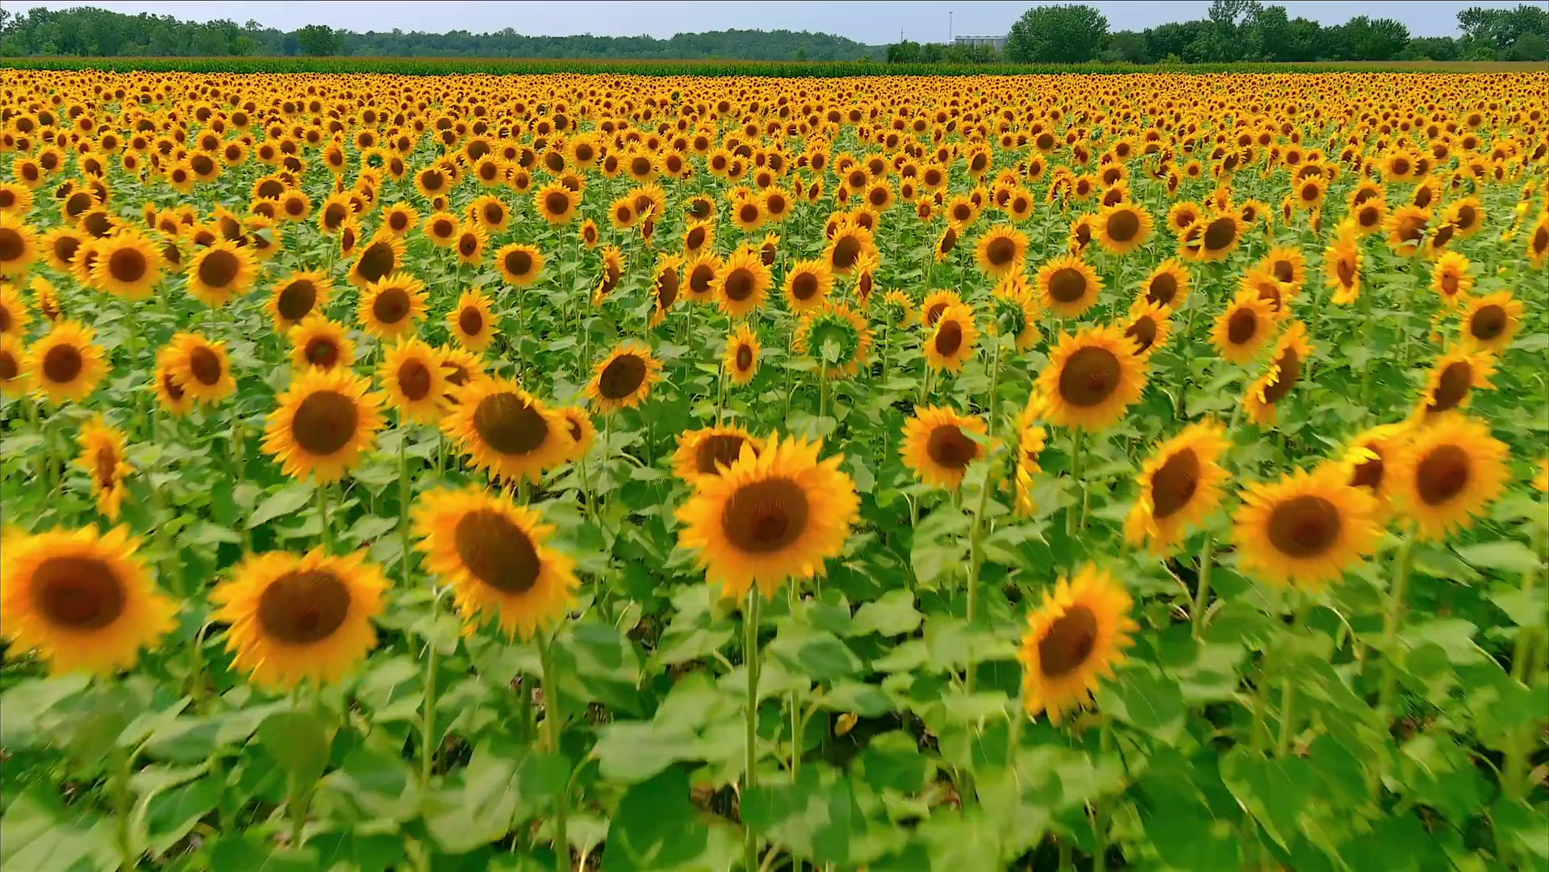
key(Escape)
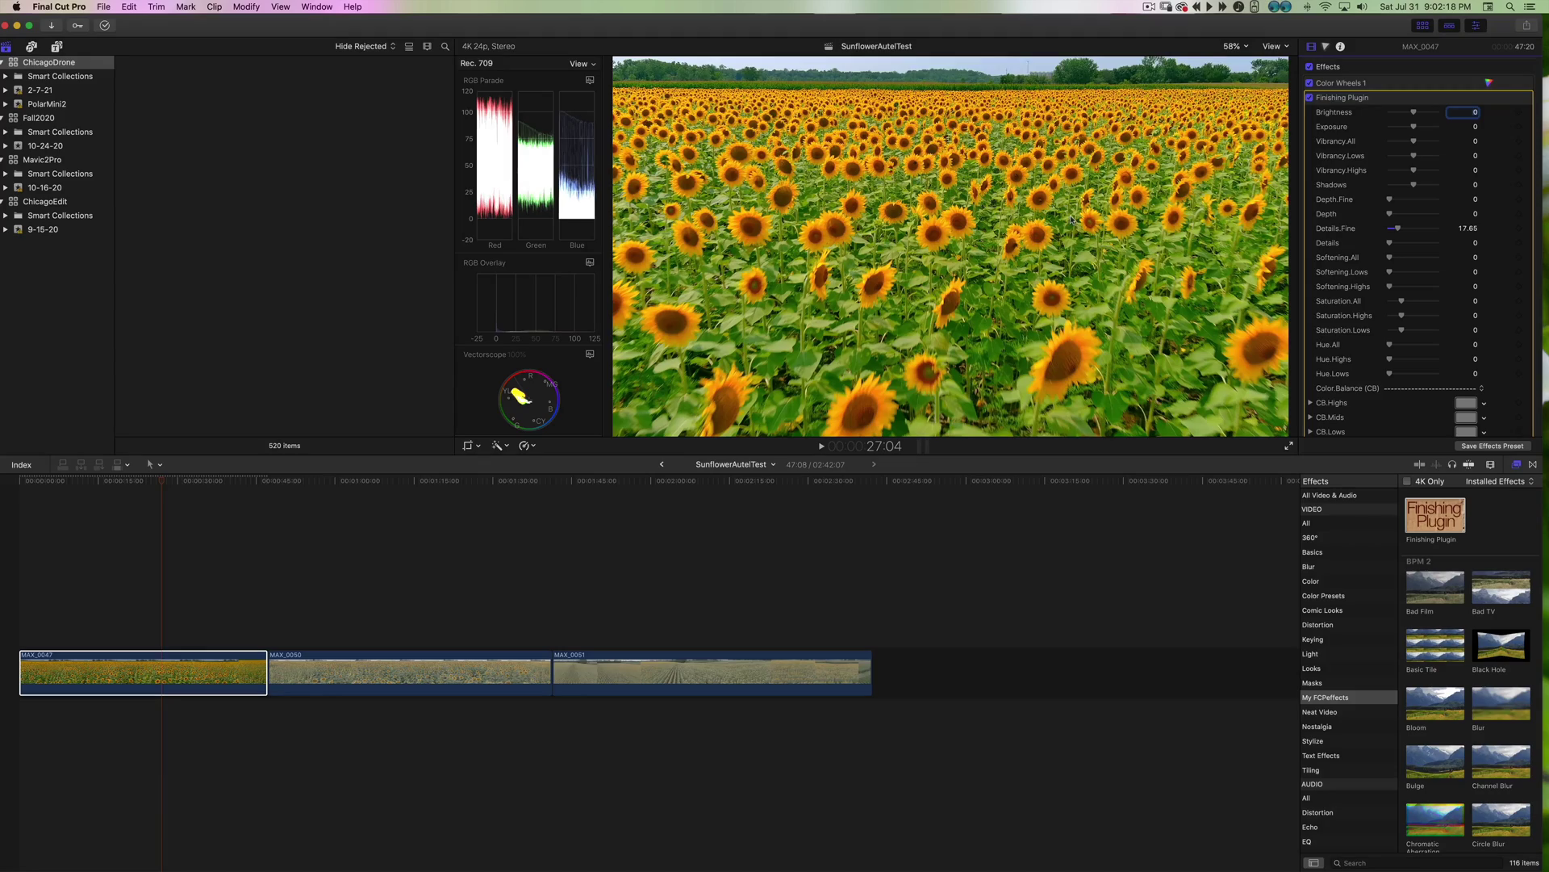
click(1289, 447)
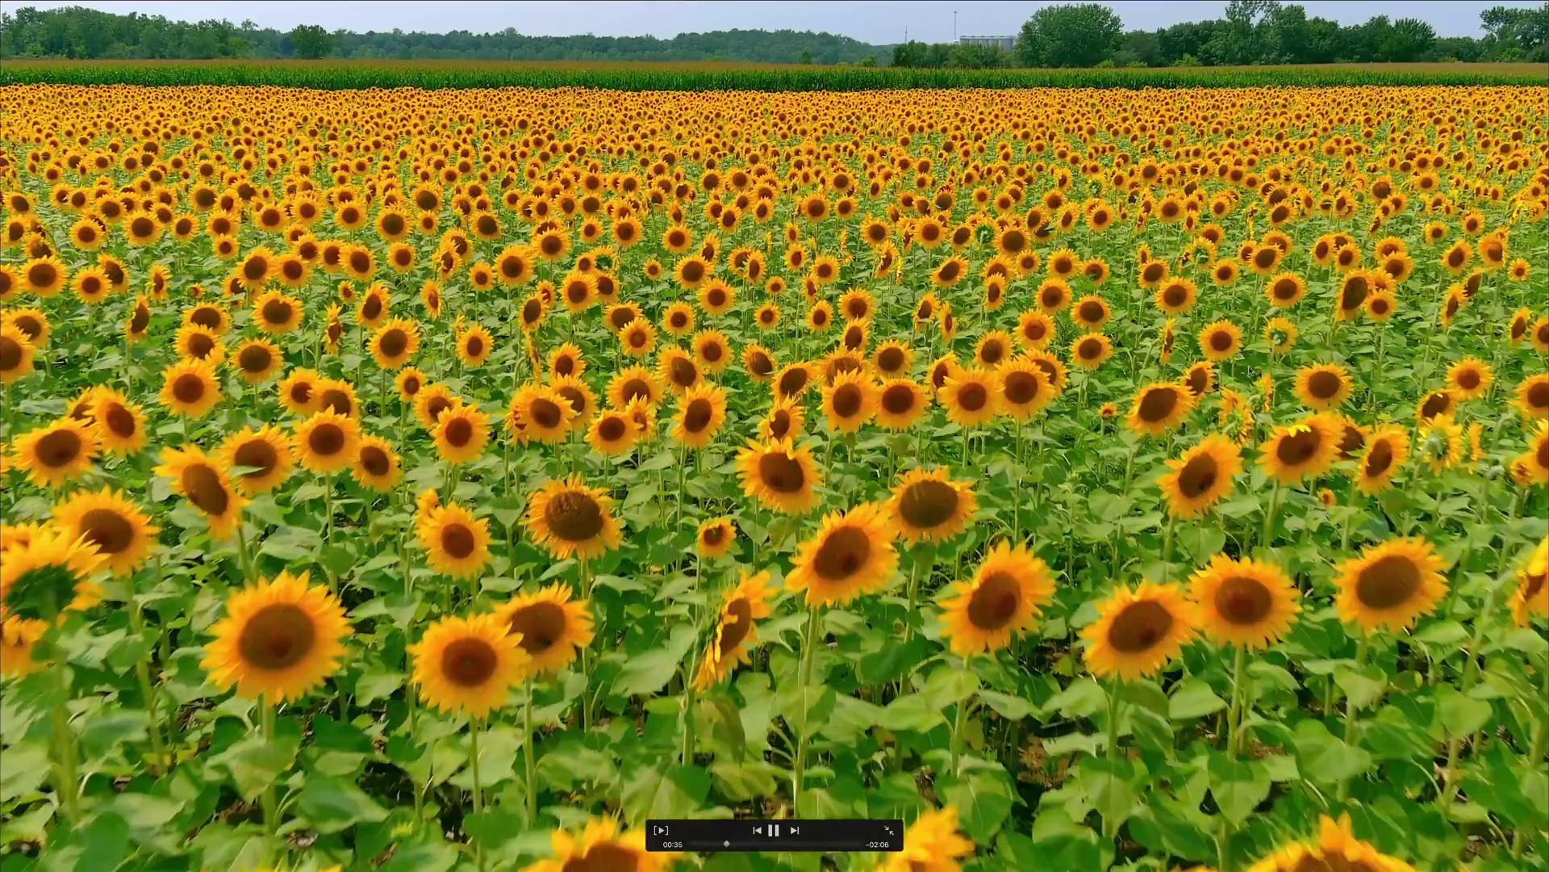
key(Escape)
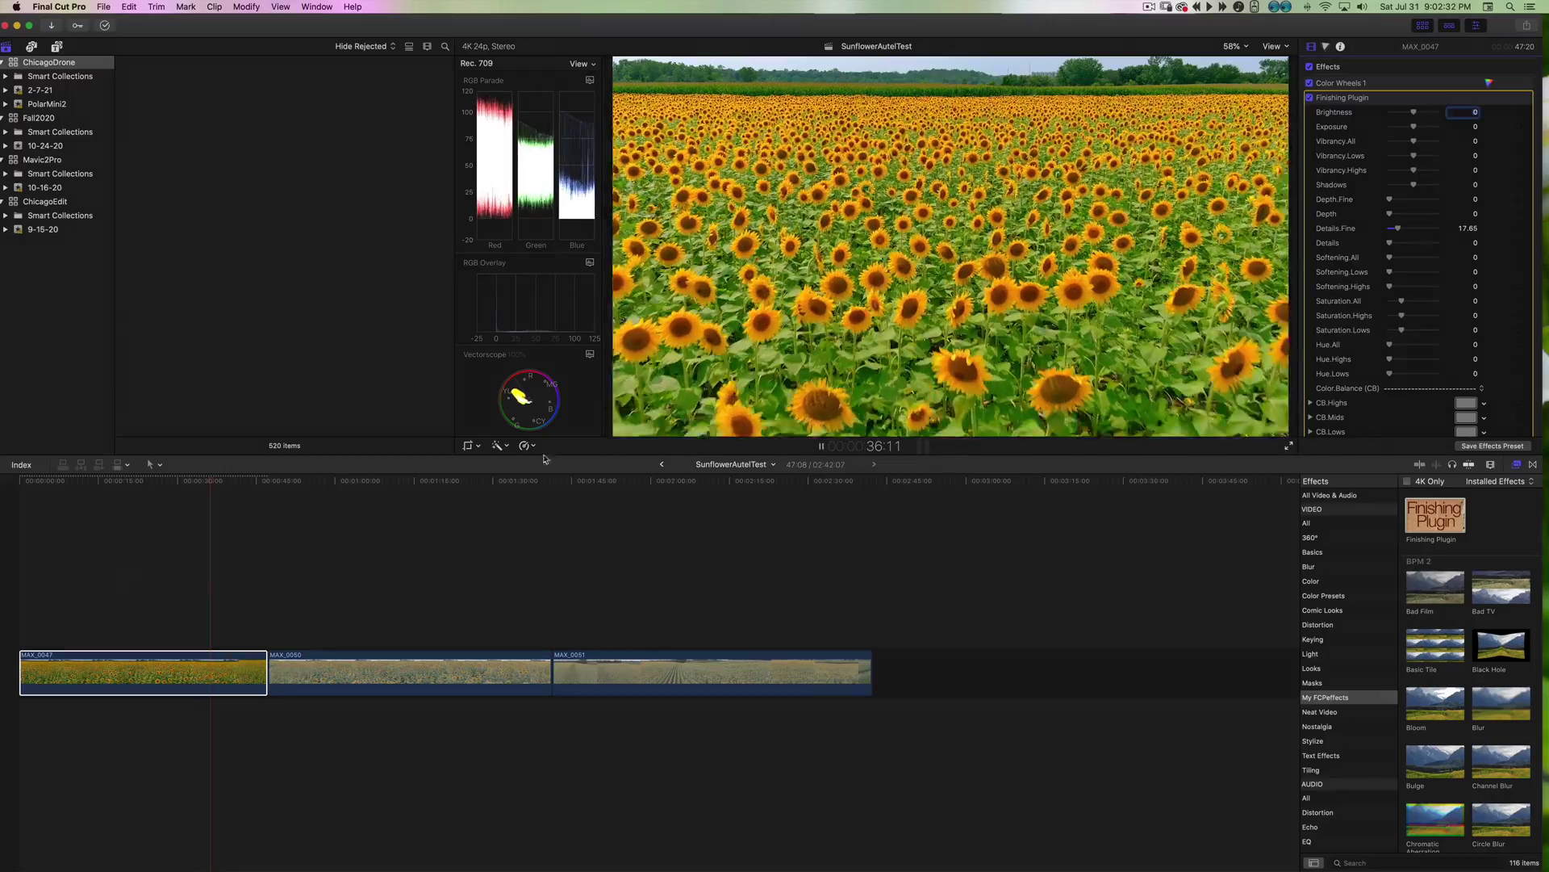
key(space)
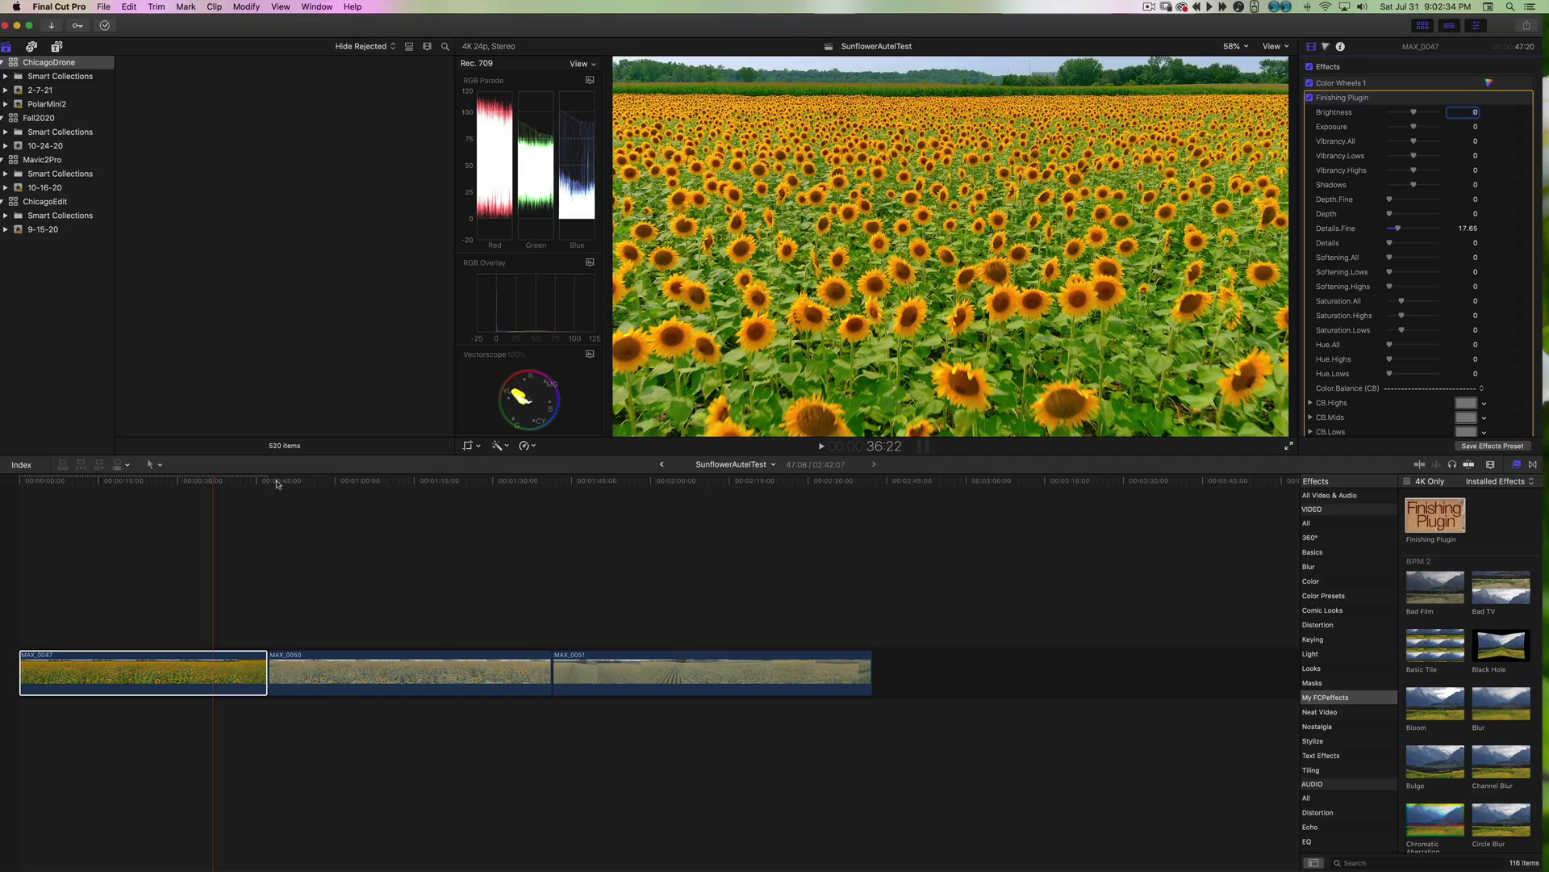
Park the playhead on the MAX_0050 clip at 1:15:23 and add the Custom LUT effect from the Color category to the clip
click(331, 482)
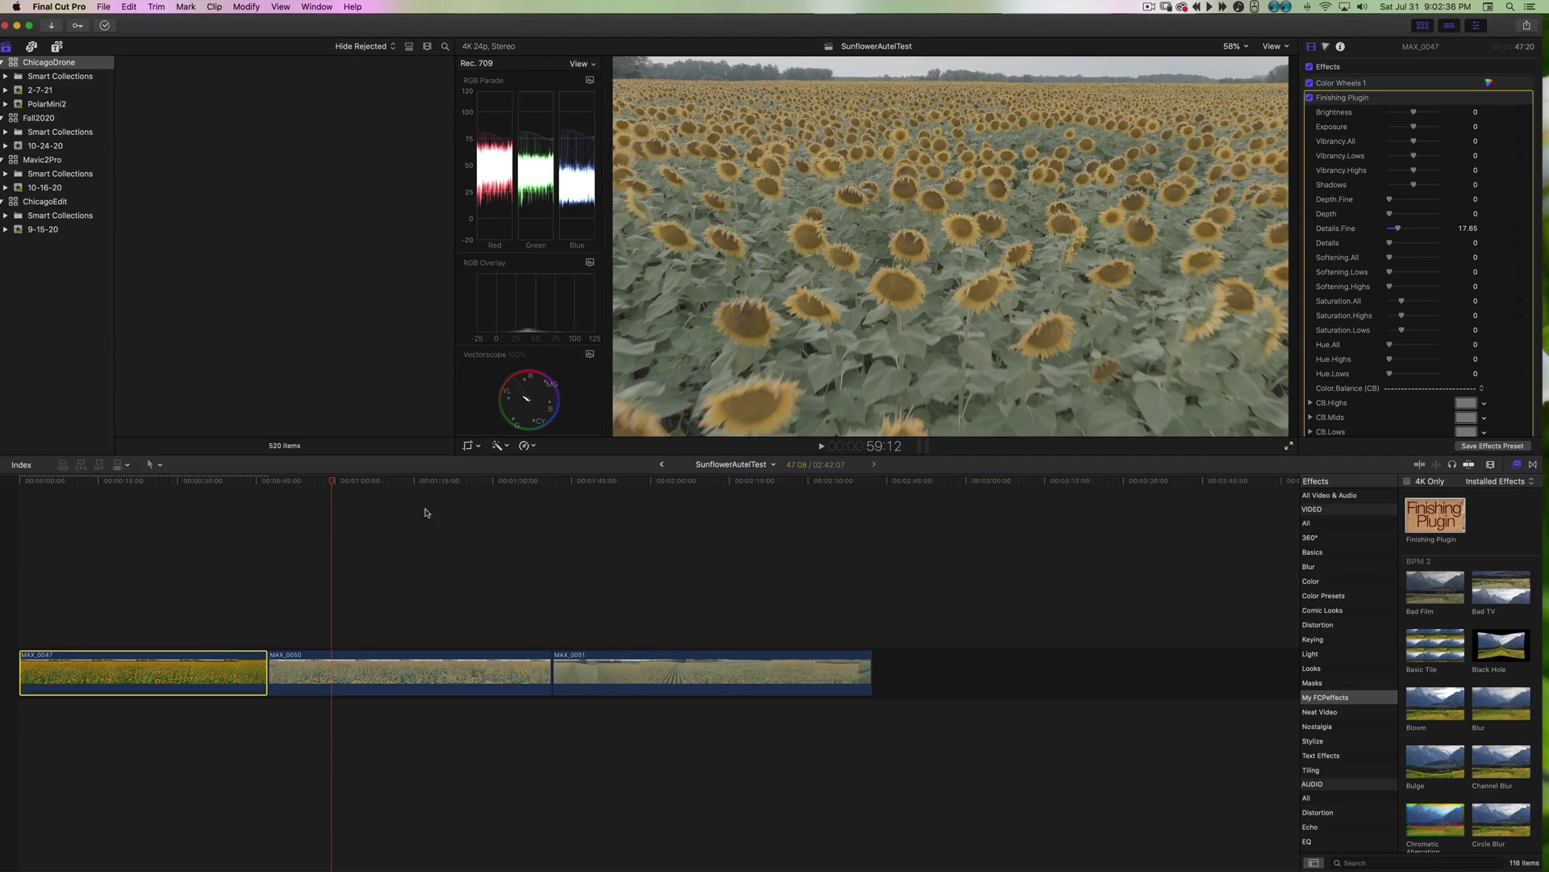
drag(430, 482, 496, 481)
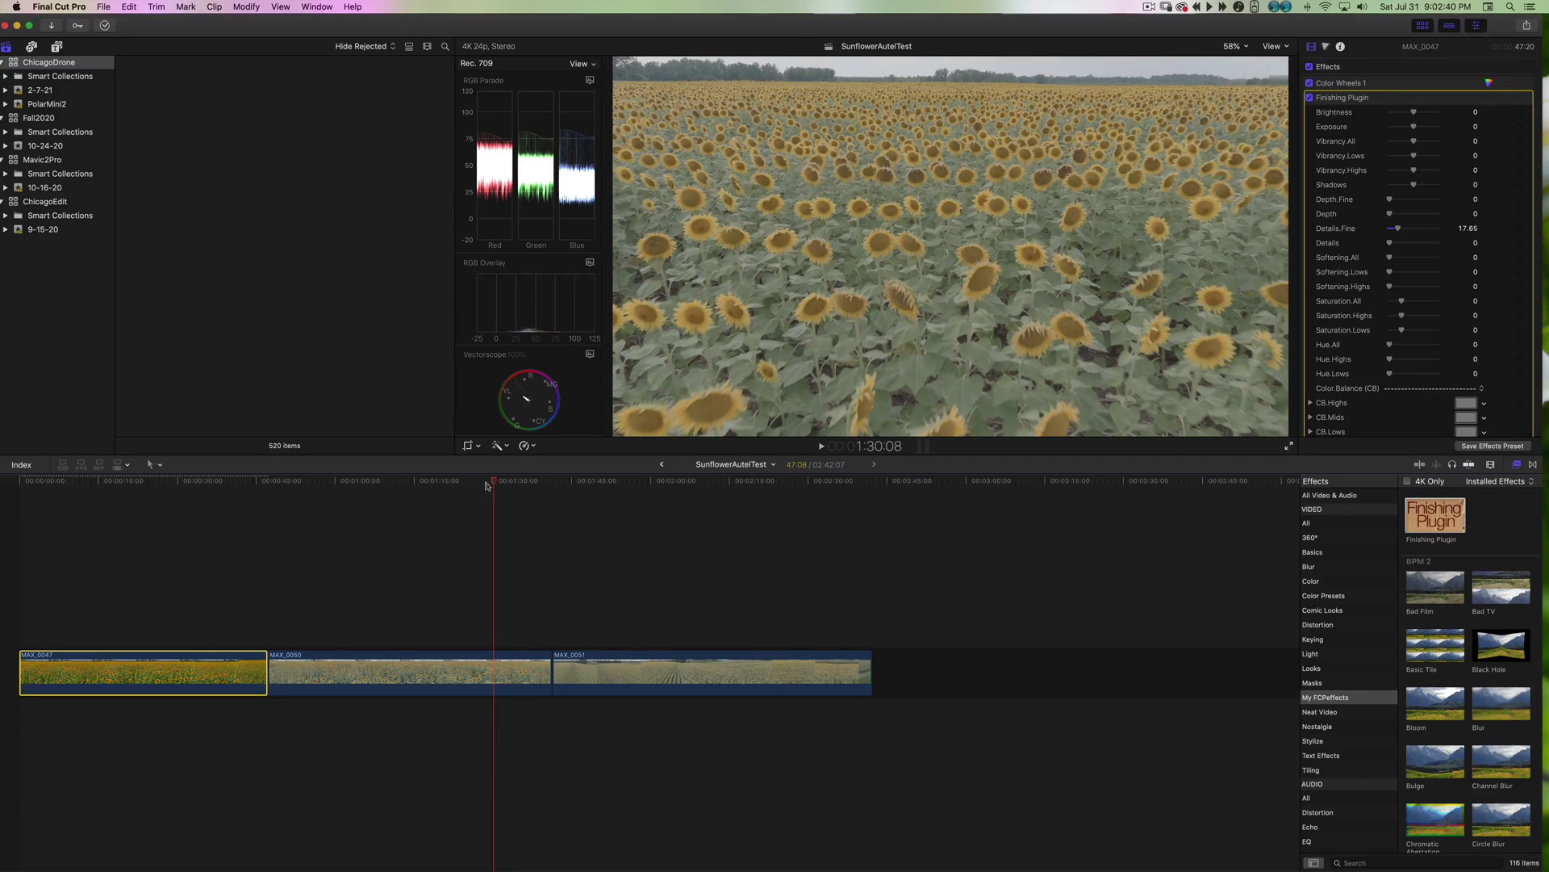
drag(494, 481, 392, 514)
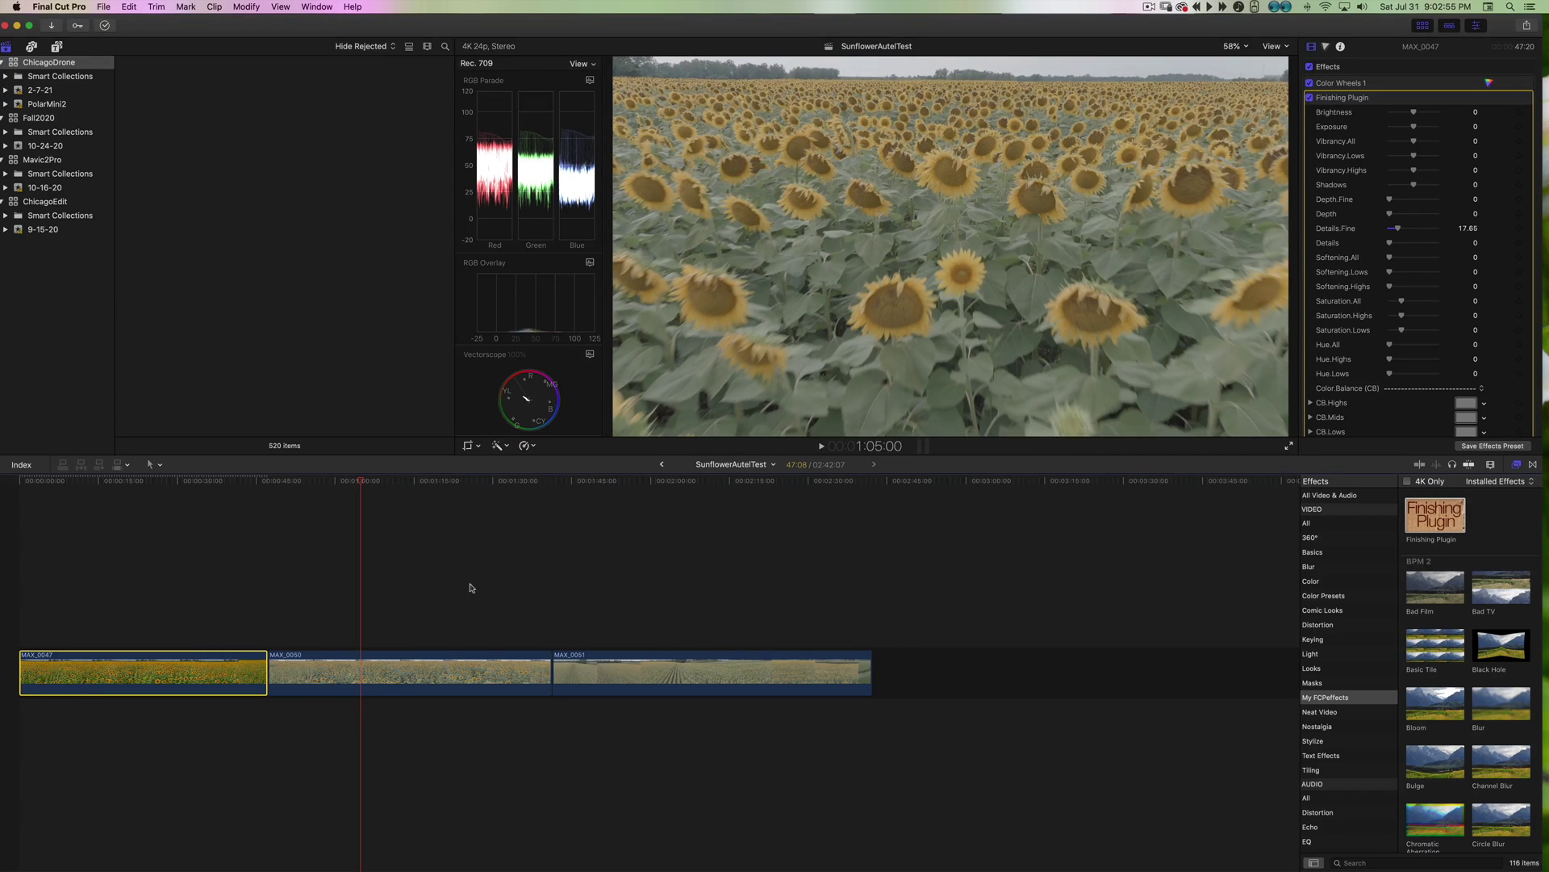
click(418, 481)
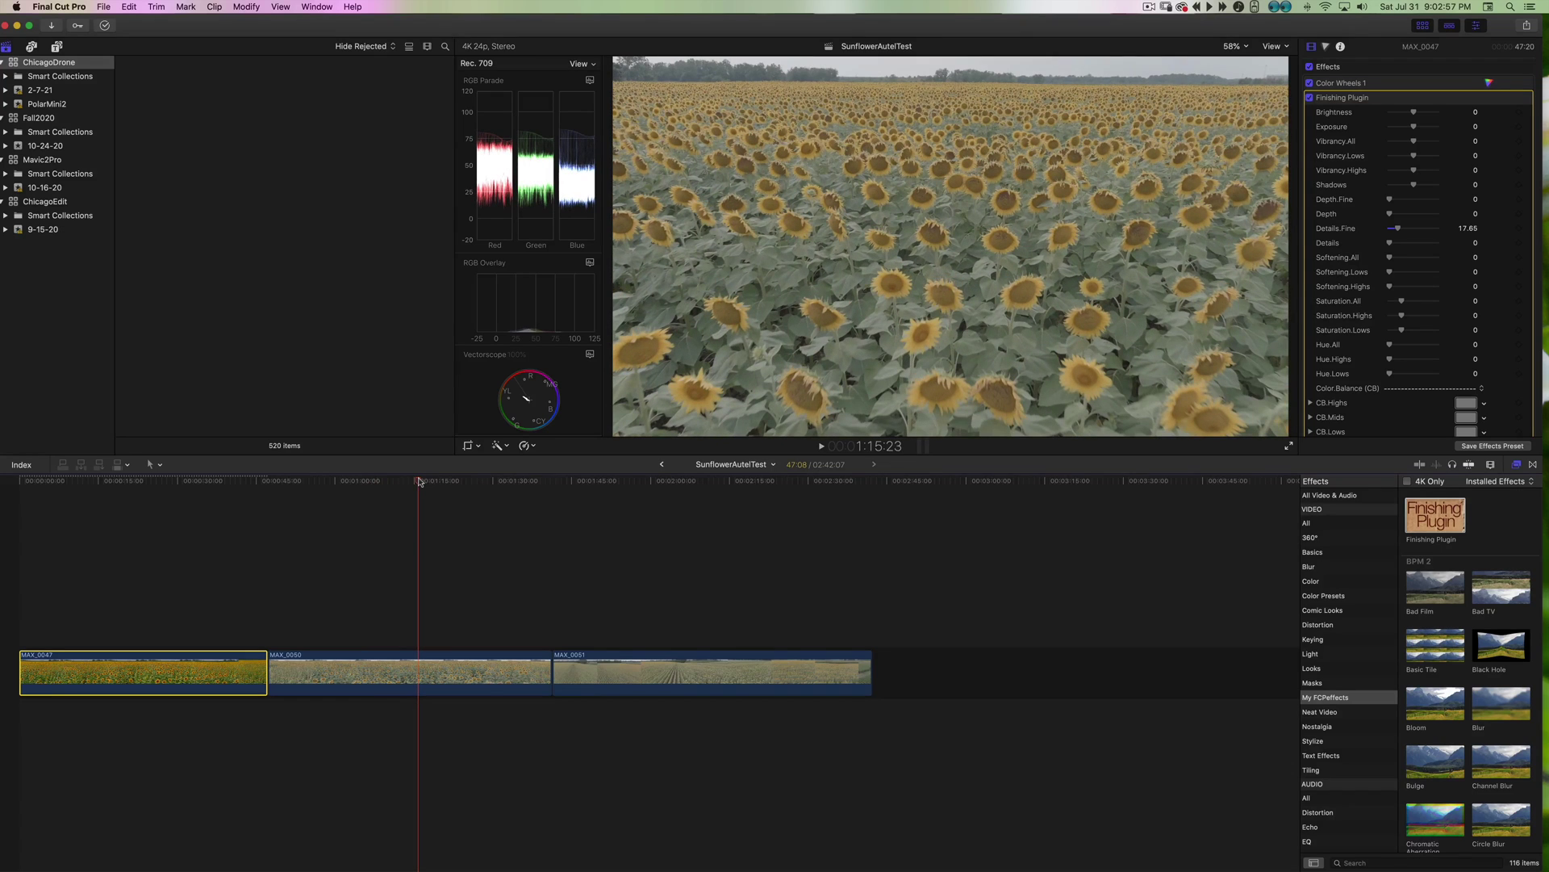
click(458, 664)
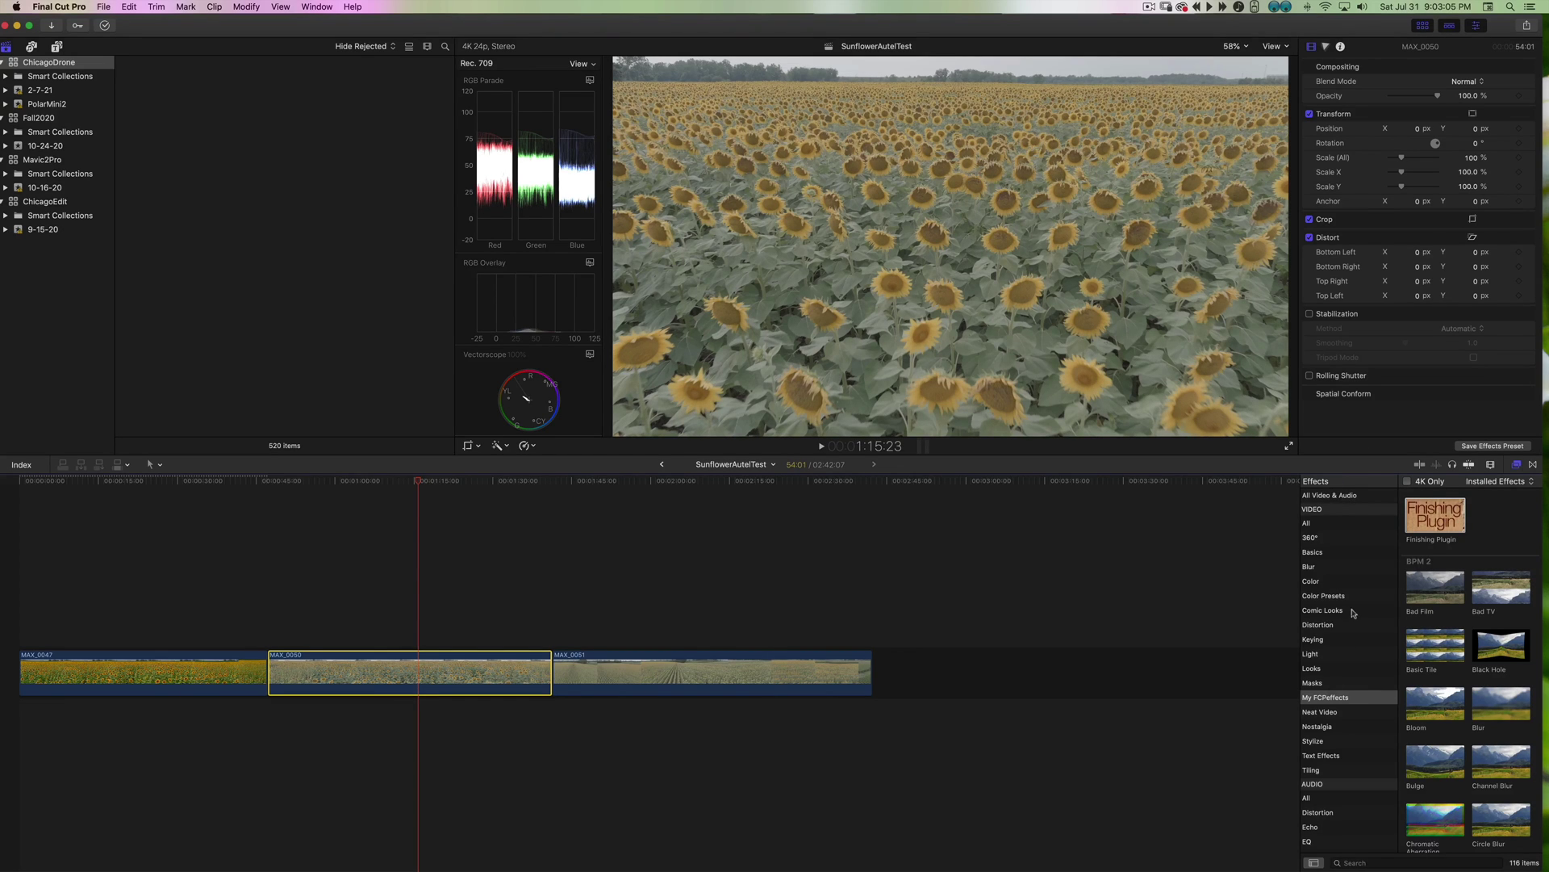
click(1343, 581)
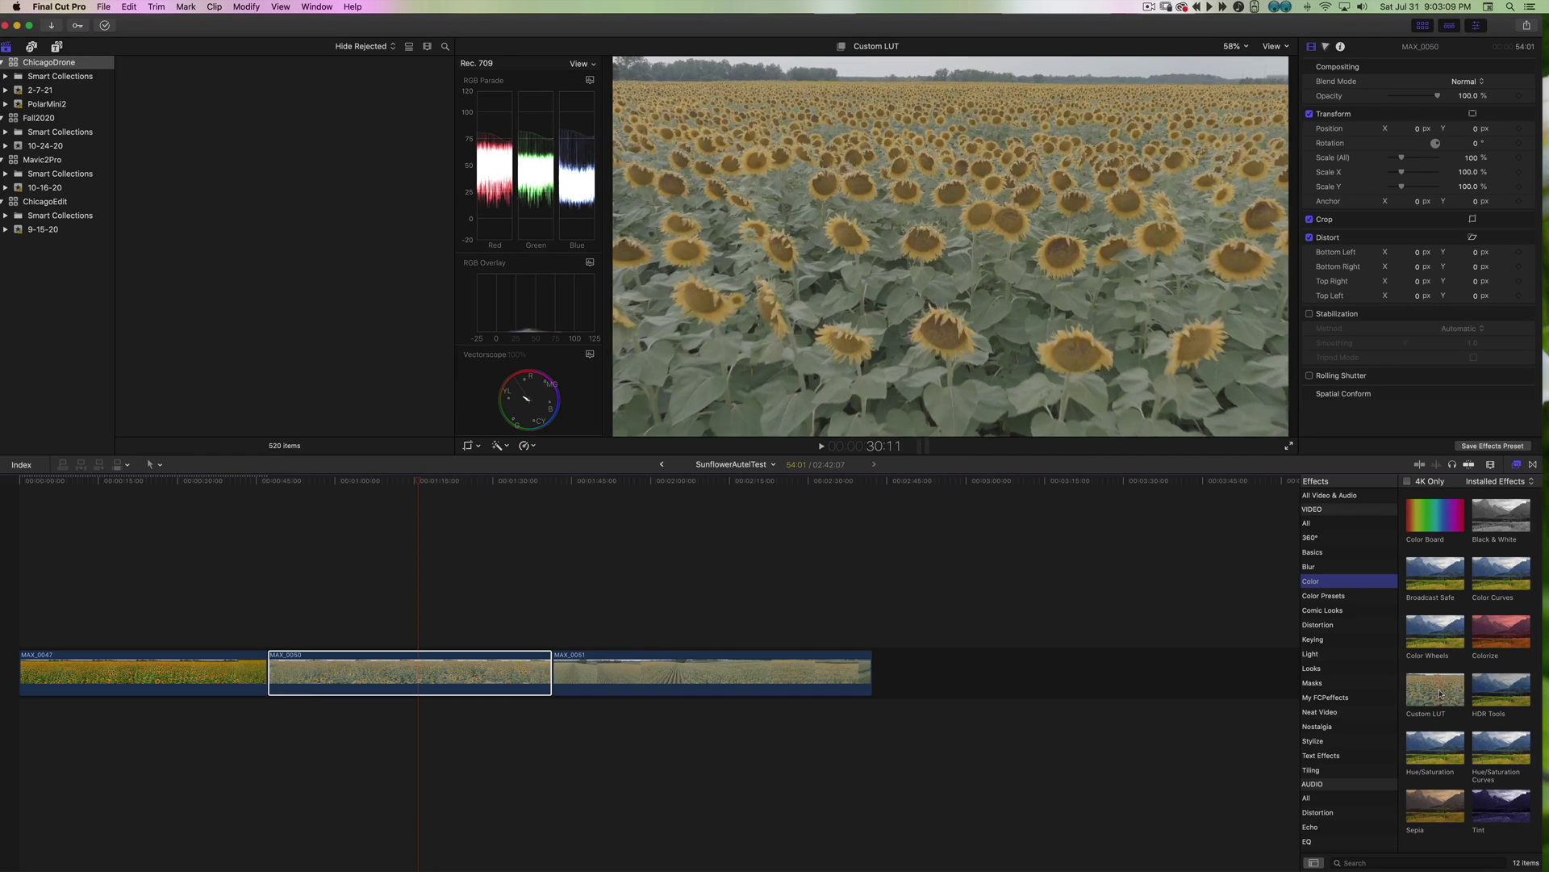
drag(1445, 691, 480, 670)
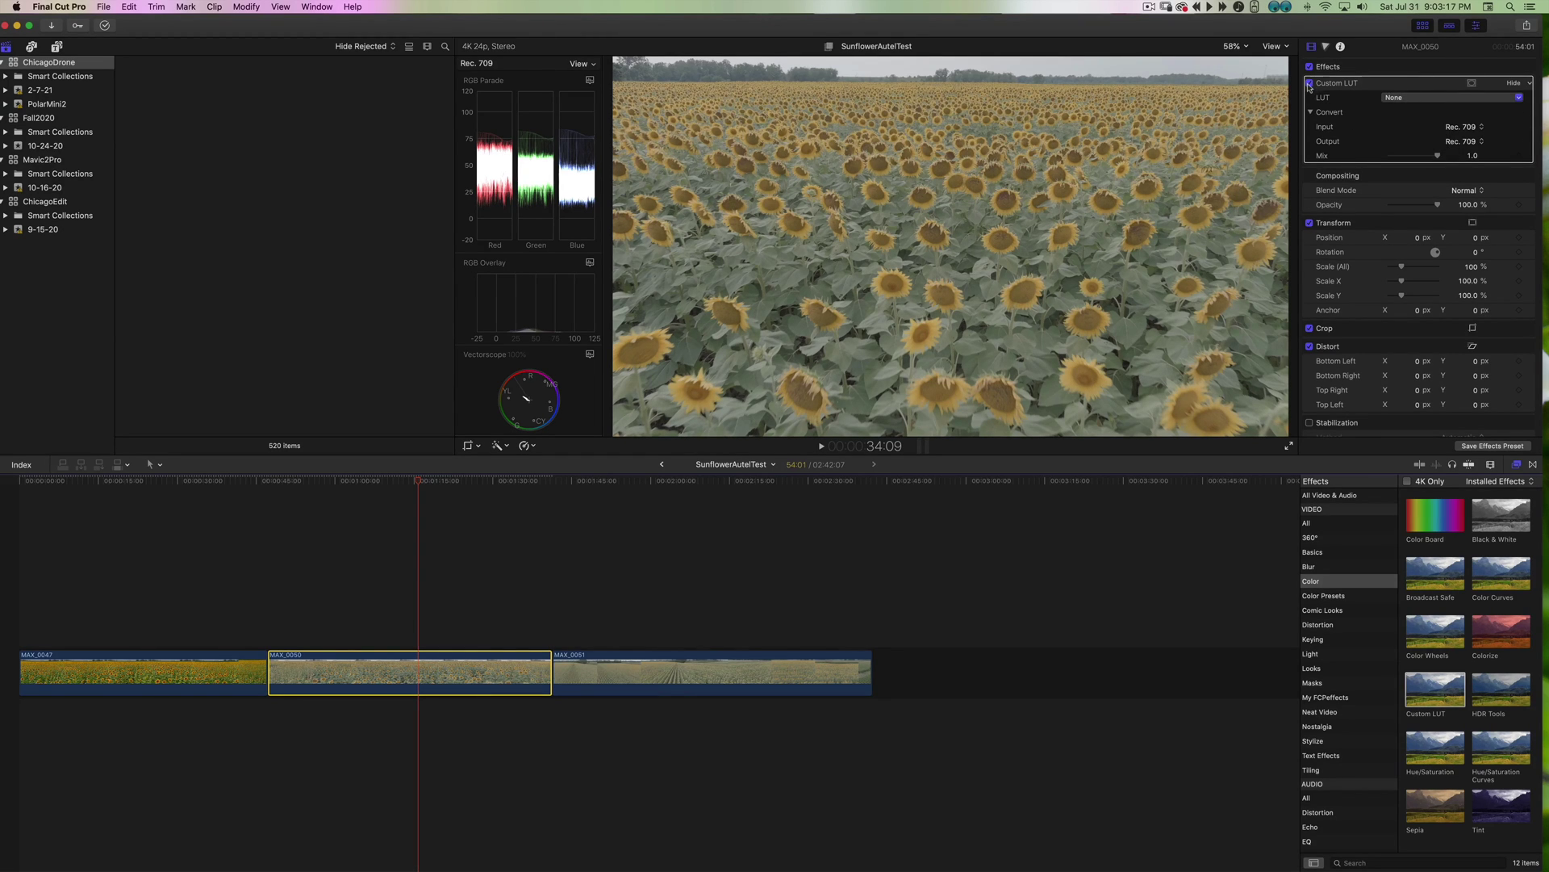
Try the EVOIIPro_ALOG2Rec709 LUT on the MAX_0050 clip
click(1429, 99)
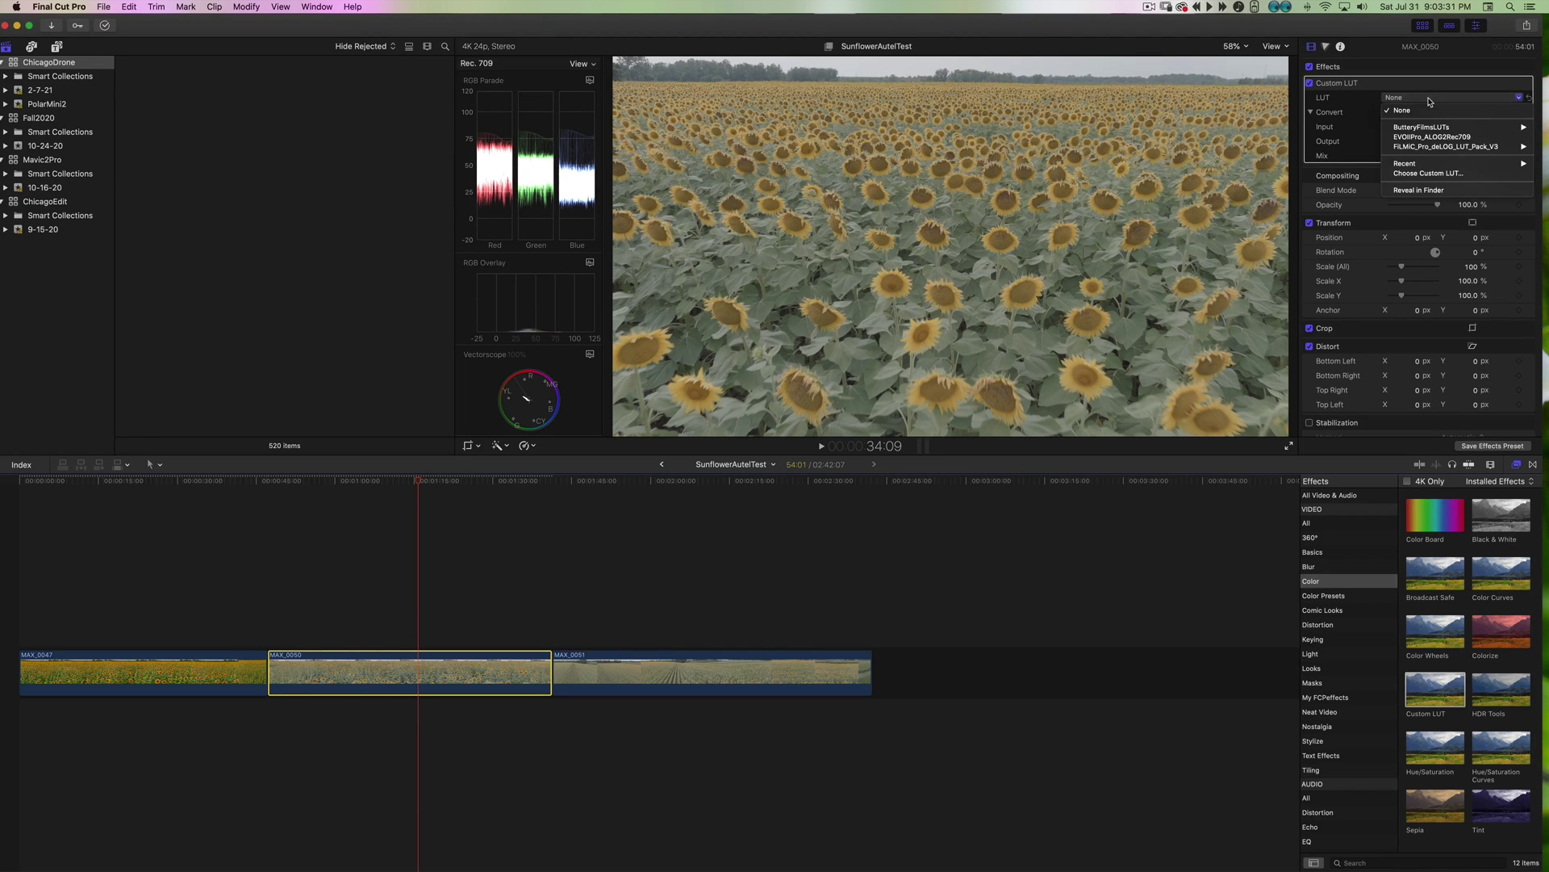
mouse_move(1425, 128)
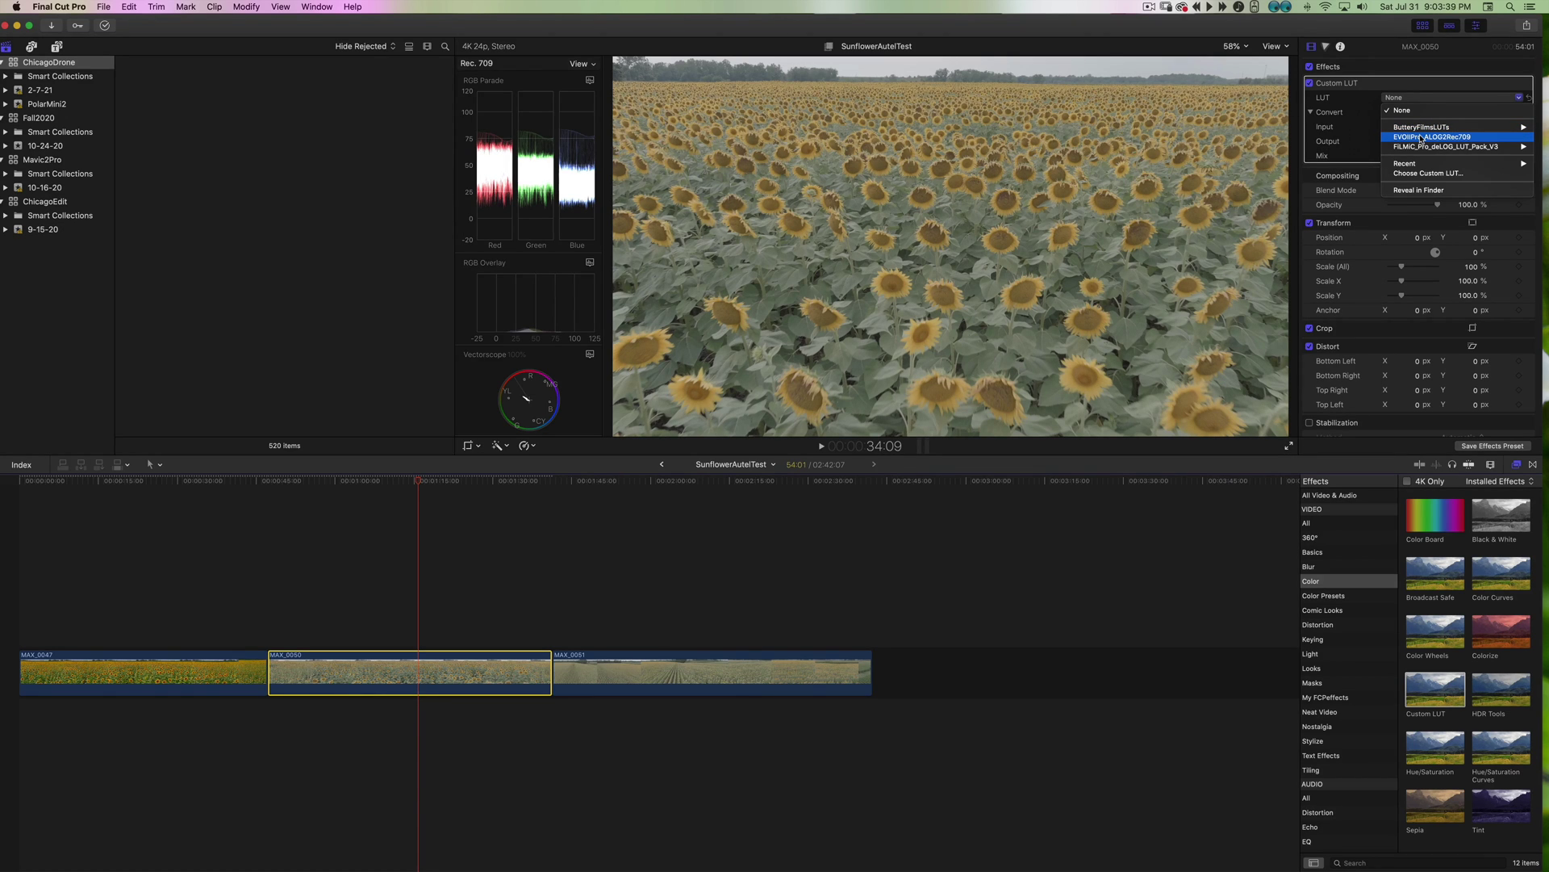
click(1421, 138)
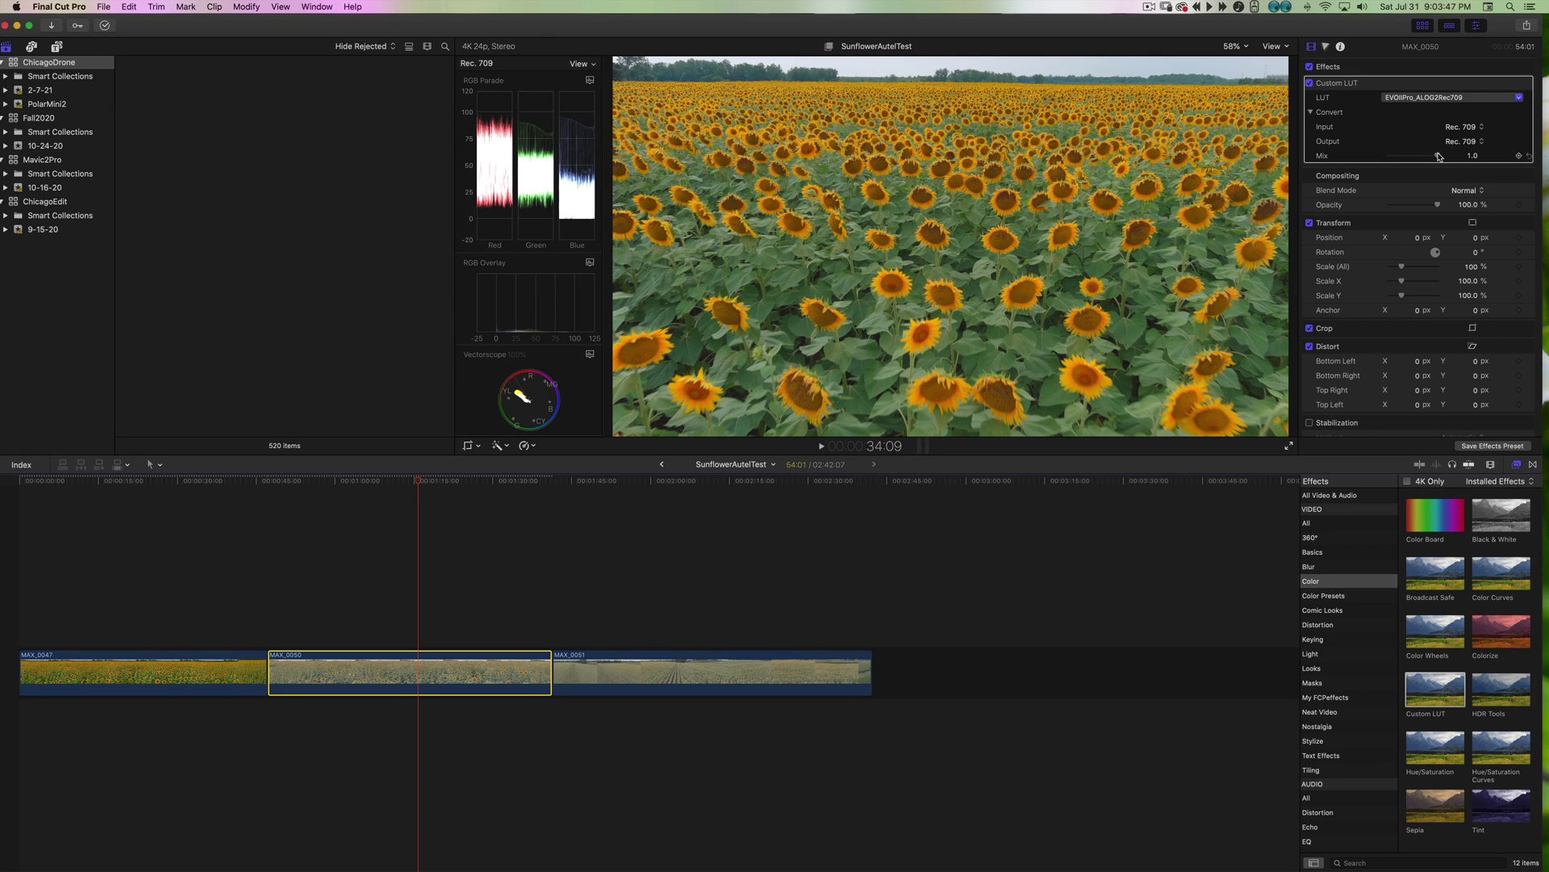
mouse_move(1438, 155)
mouse_down()
mouse_move(1315, 155)
mouse_move(1409, 152)
mouse_move(1349, 133)
mouse_move(1441, 137)
mouse_up()
click(1410, 96)
Try the FiLMiC_deHLG_V3 and FiLMiC_deFlat_V2 LUTs on the MAX_0050 clip, undoing each one
click(1411, 96)
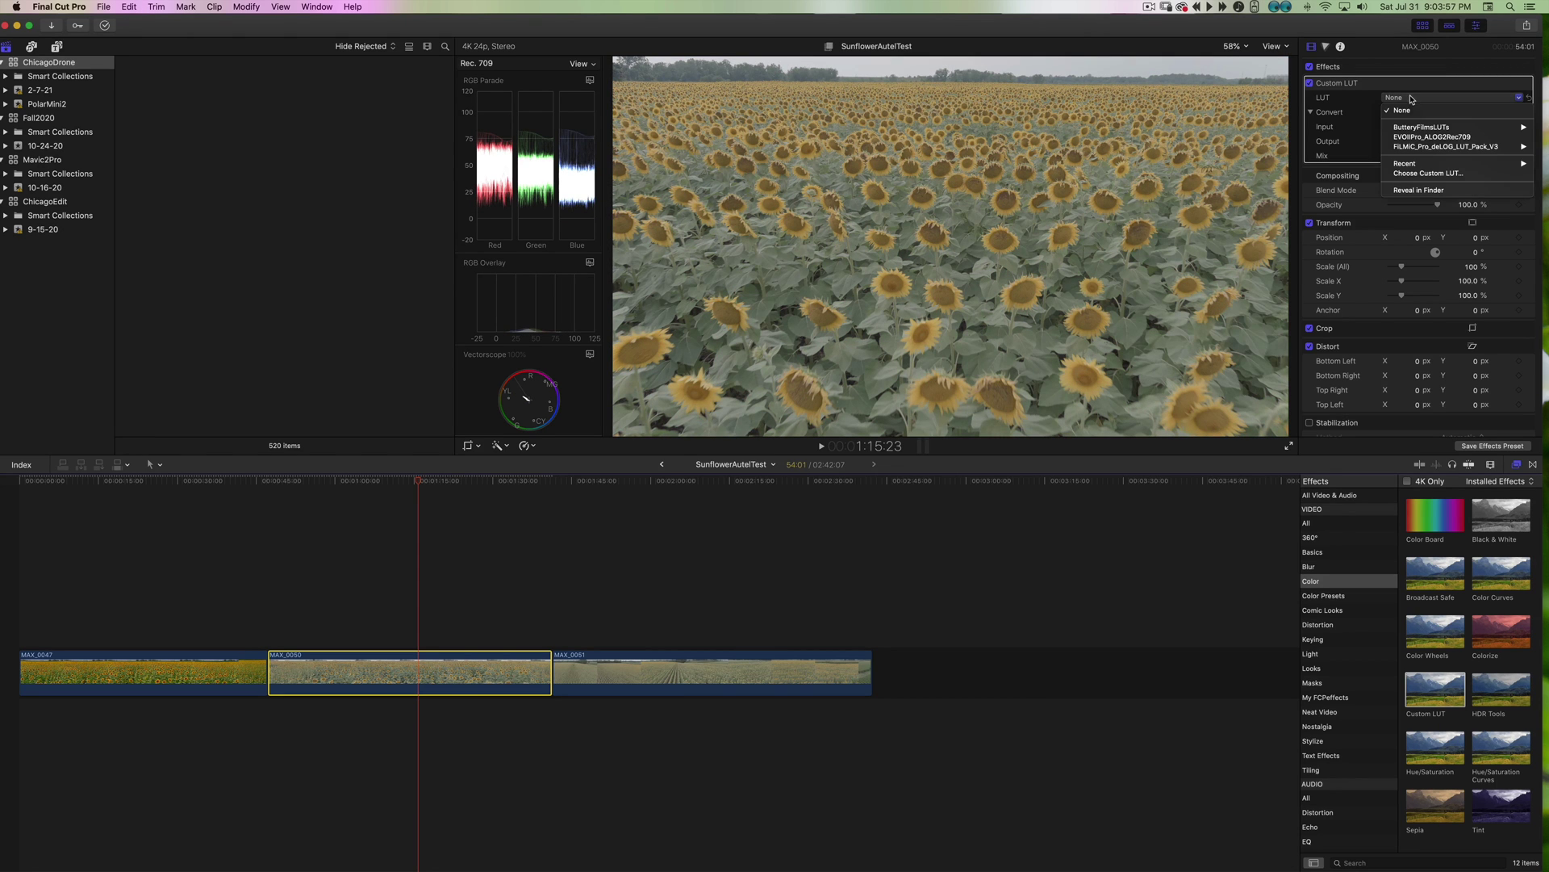
mouse_move(1410, 127)
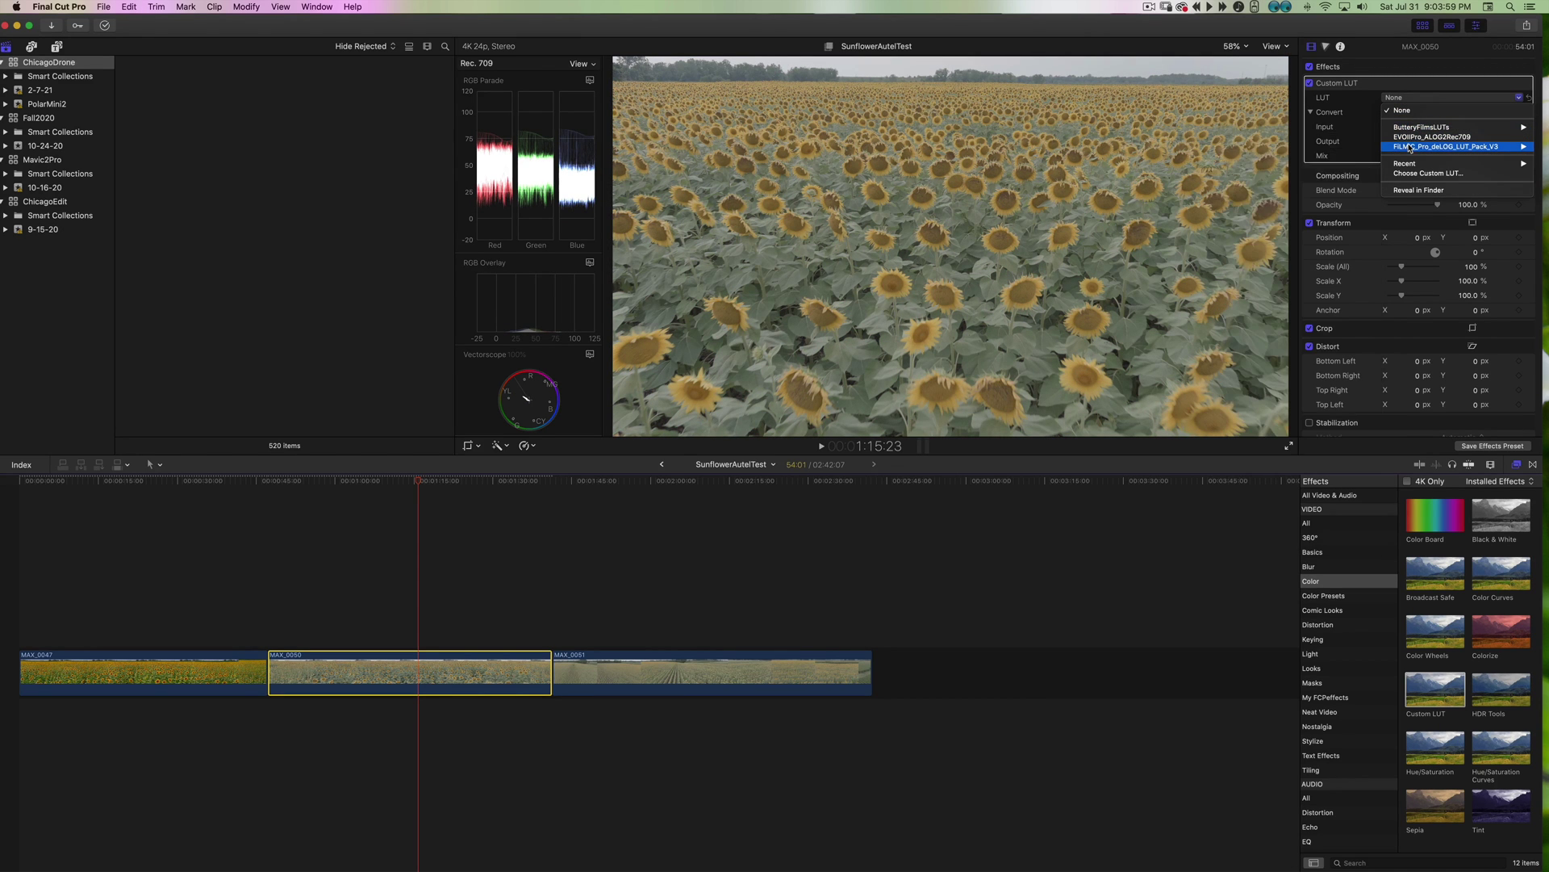
click(1362, 156)
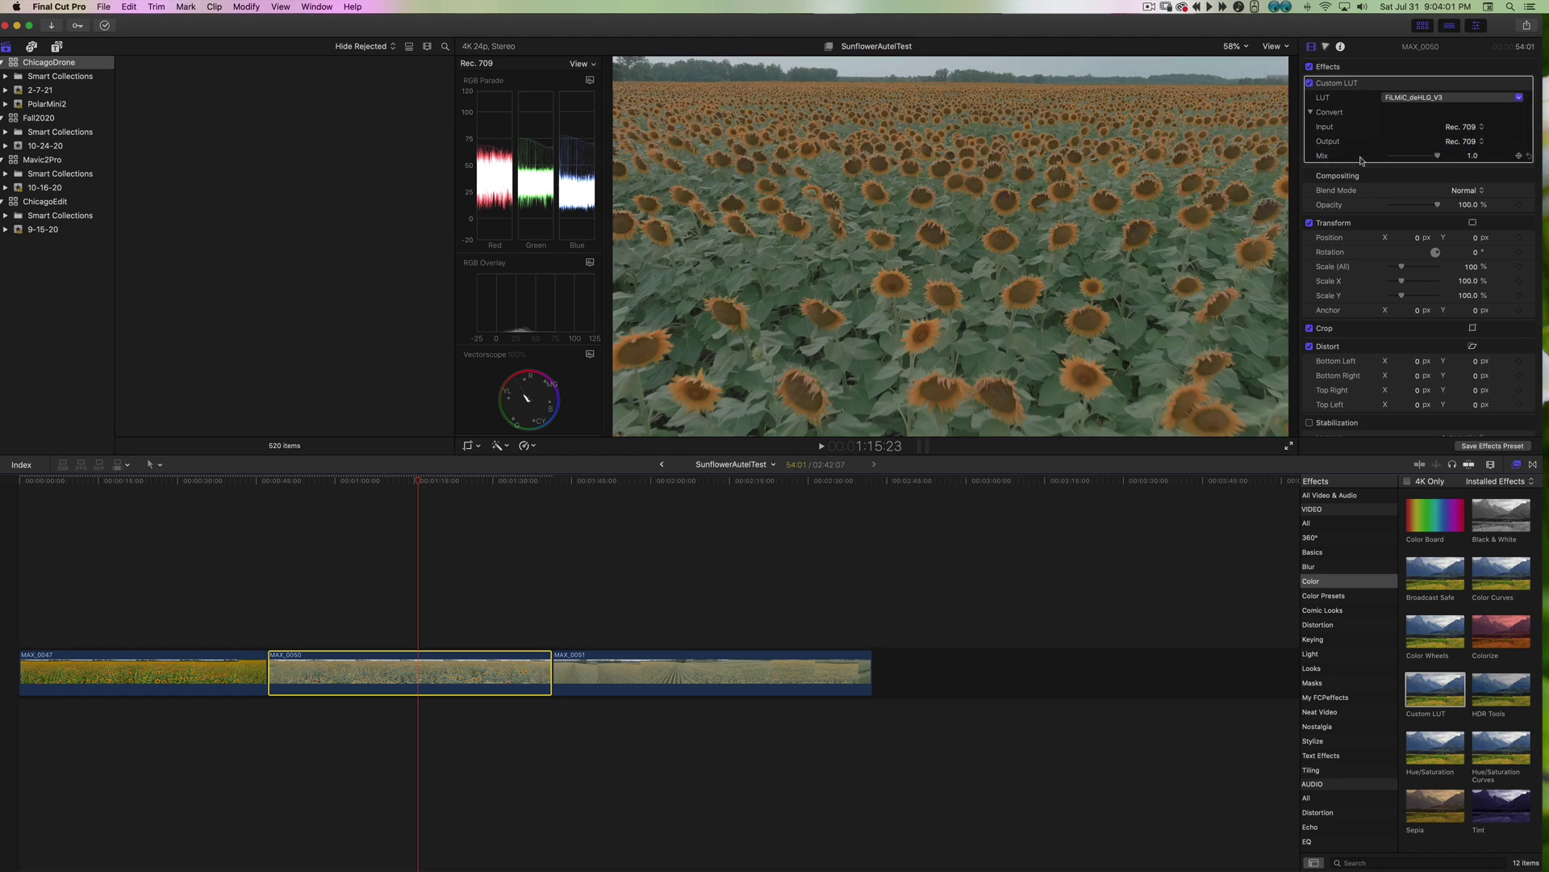
click(1431, 98)
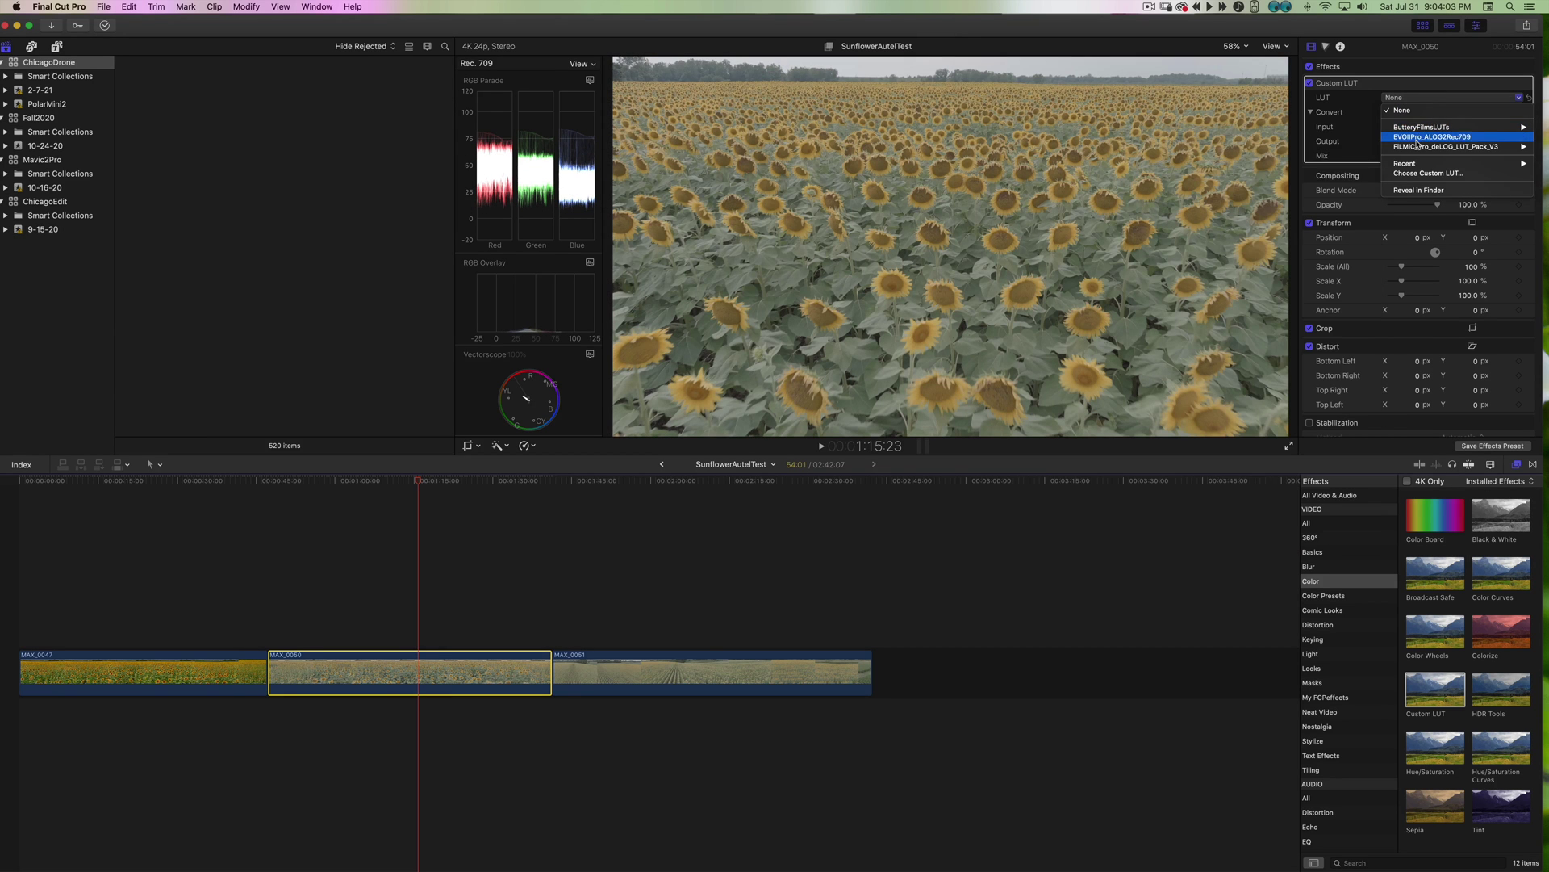
mouse_move(1416, 146)
click(1344, 147)
key(super+z)
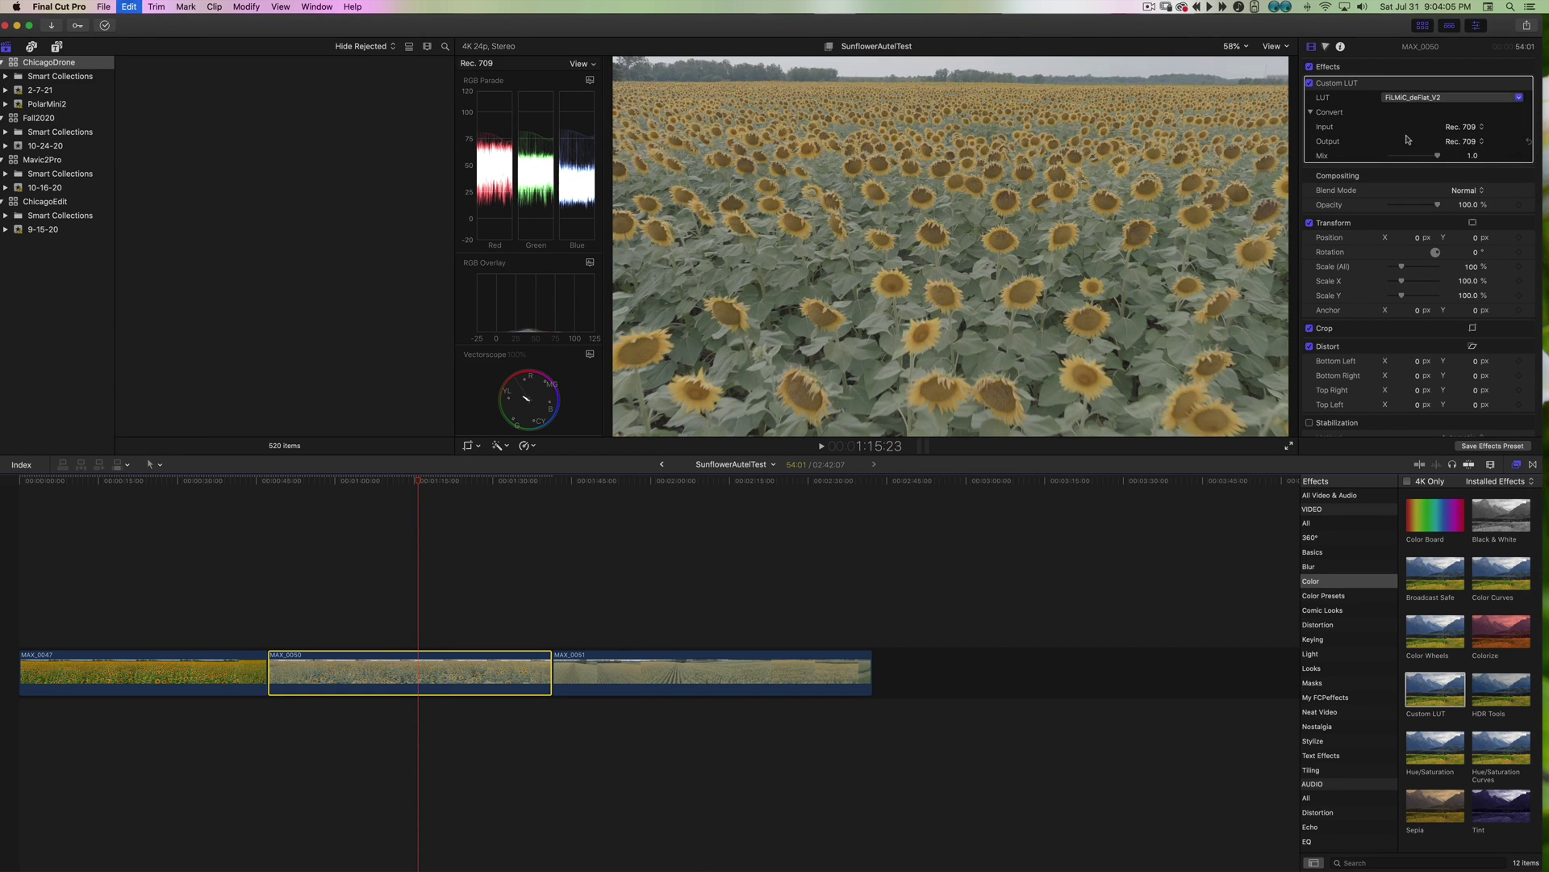
Try the DJI_Dlog_Natural_Rec709_-2_Contrast_v1 LUT from ButteryFilmsLUTs on MAX_0050 and undo it
click(1427, 102)
mouse_move(1425, 127)
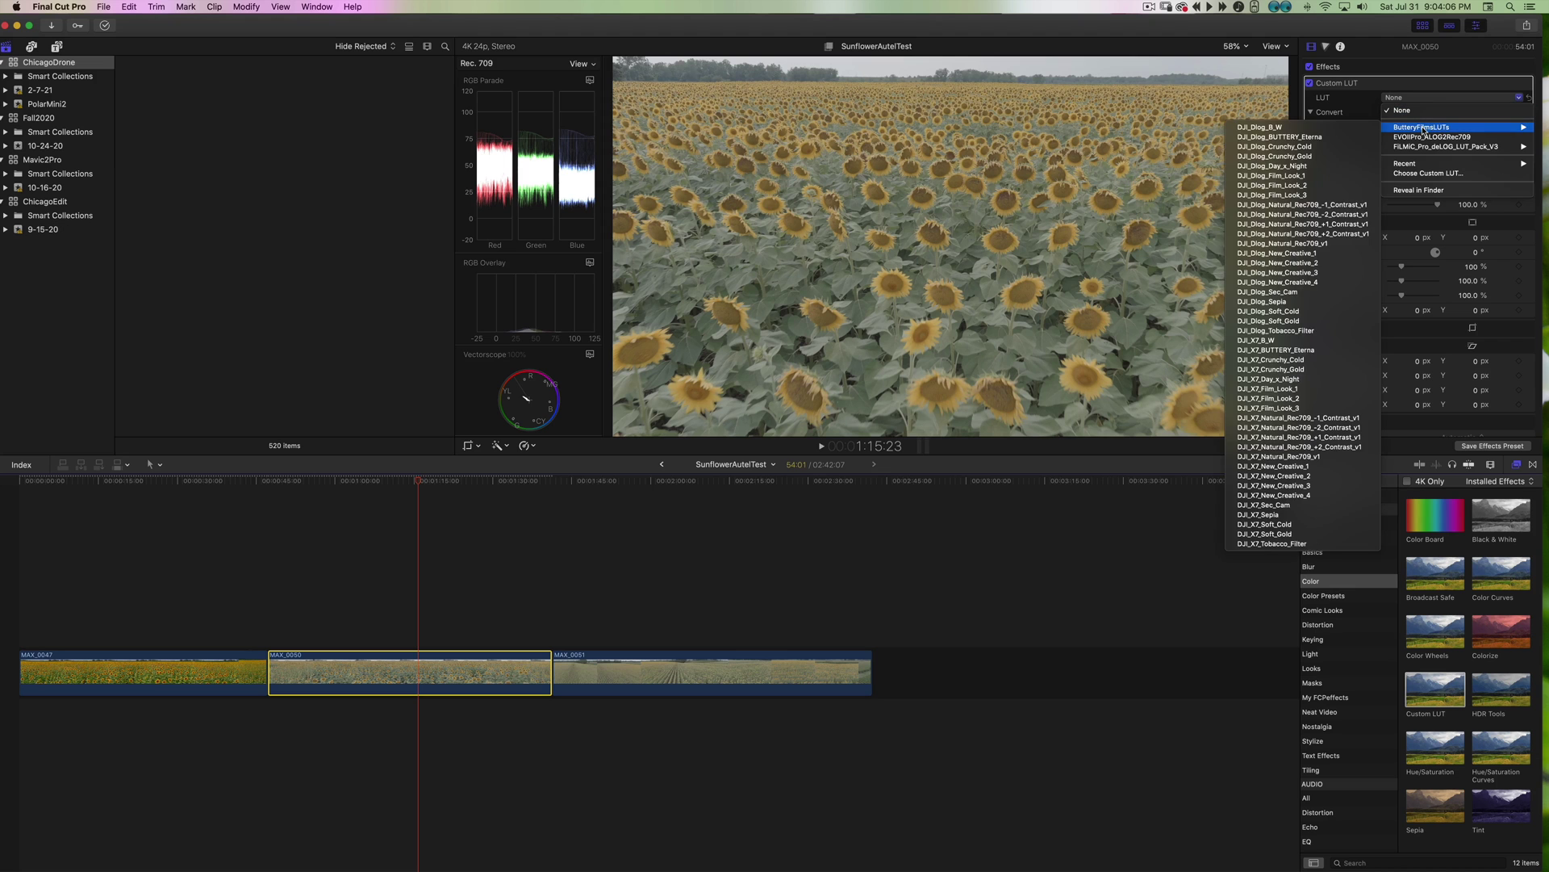
click(1334, 213)
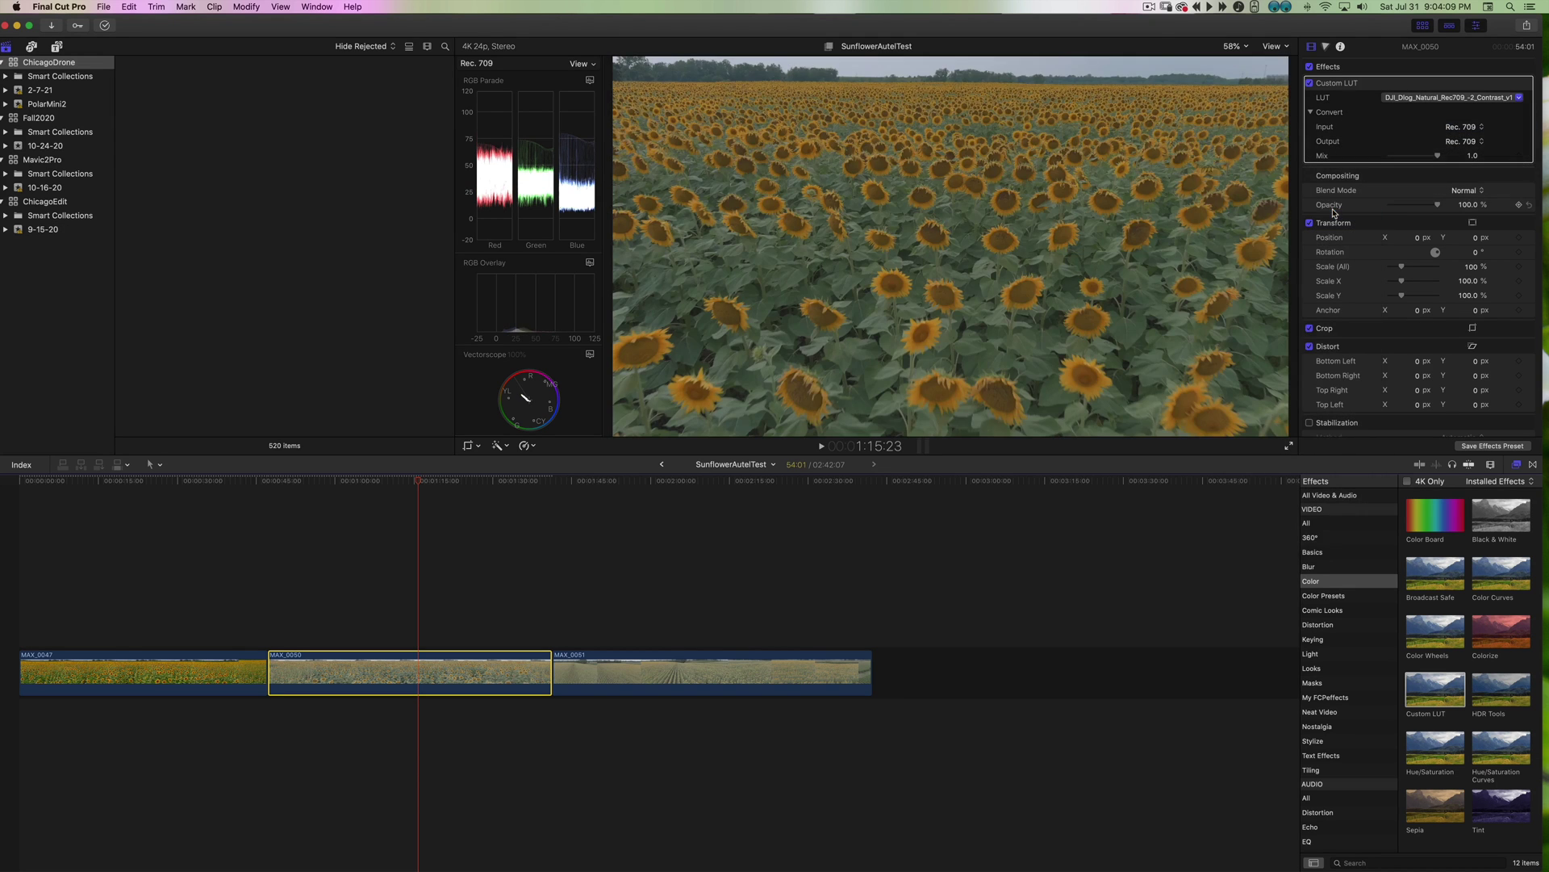
key(super+z)
Apply the ButteryFilmsLUTs DJI_Dlog_Natural_Rec709_+2_Contrast_v1 LUT to MAX_0050 with a mix of 1.0, and compare the clip with and without it
click(1427, 98)
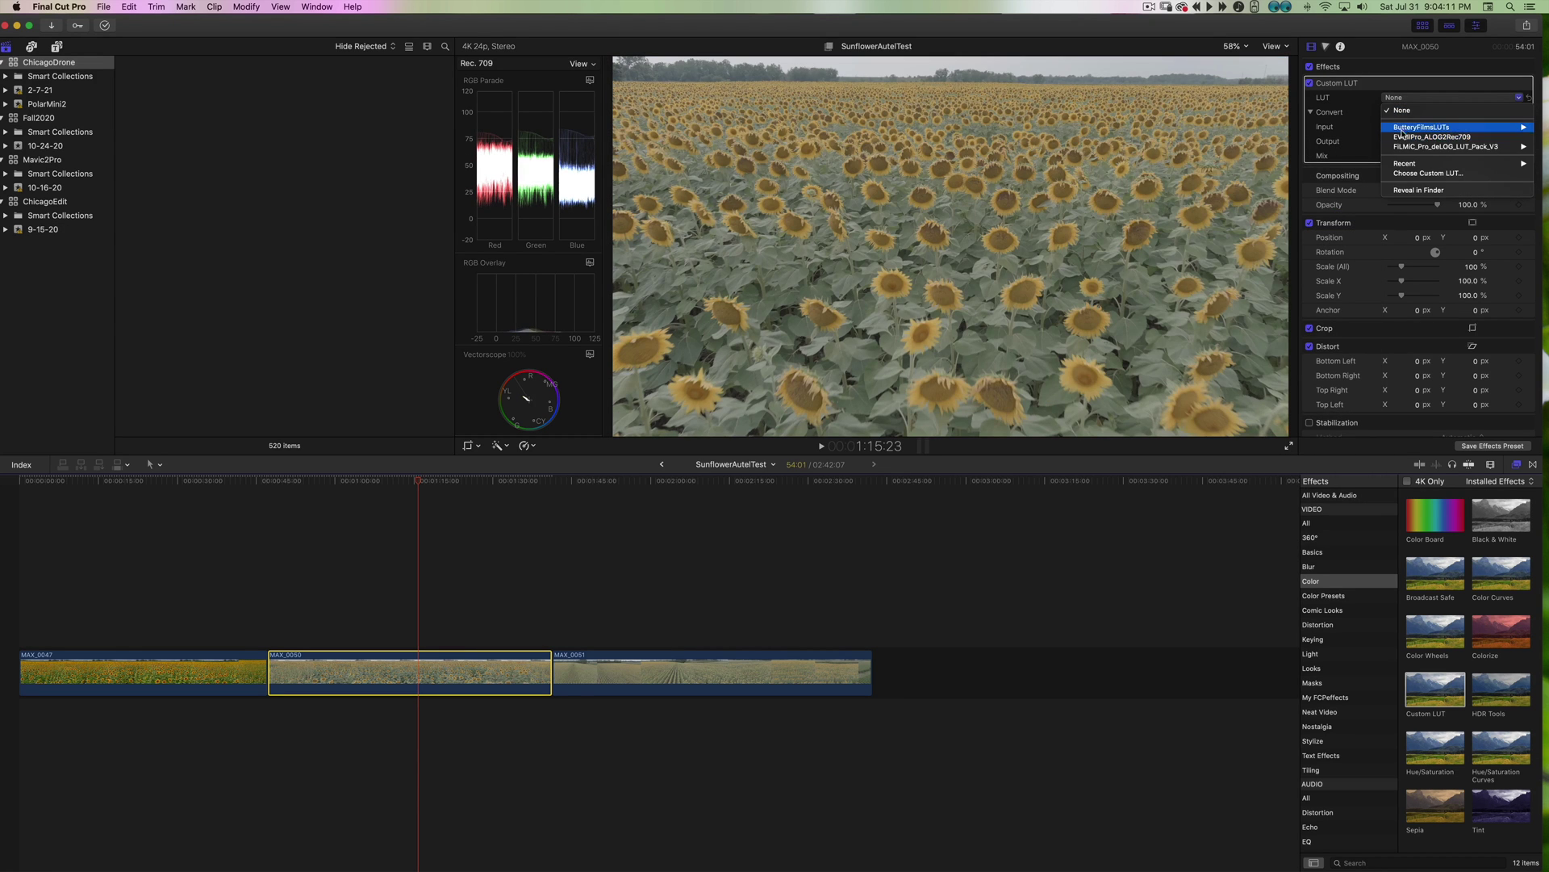
mouse_move(1421, 127)
click(1358, 233)
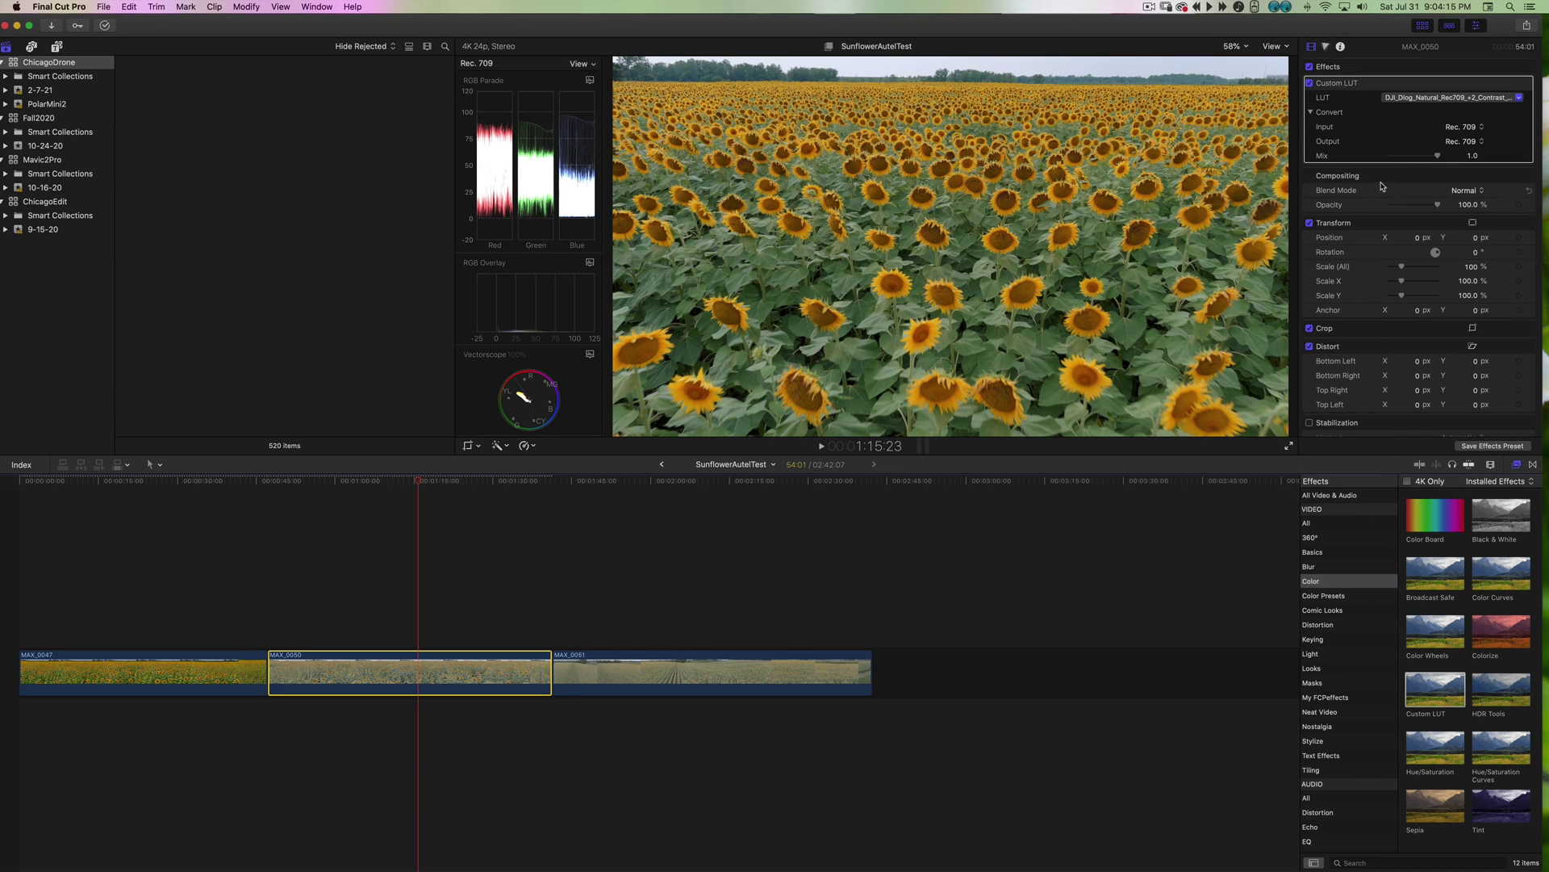
scroll(1452, 202, down, 1)
click(1444, 145)
mouse_move(1439, 145)
mouse_down()
mouse_move(1352, 146)
mouse_move(1426, 148)
mouse_up()
scroll(1426, 159, up, 1)
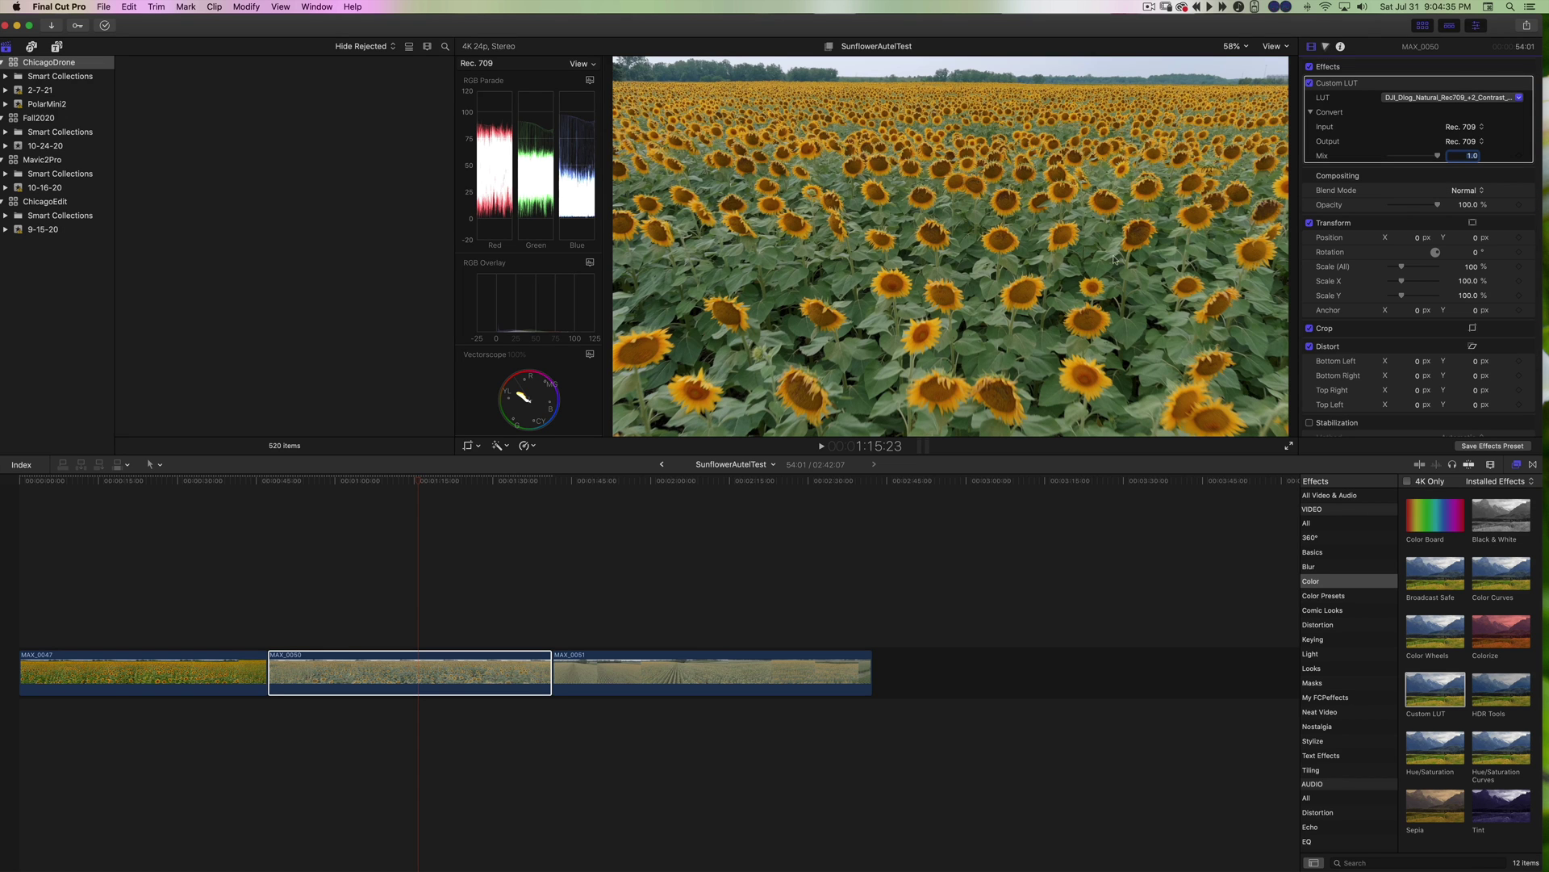
click(1311, 84)
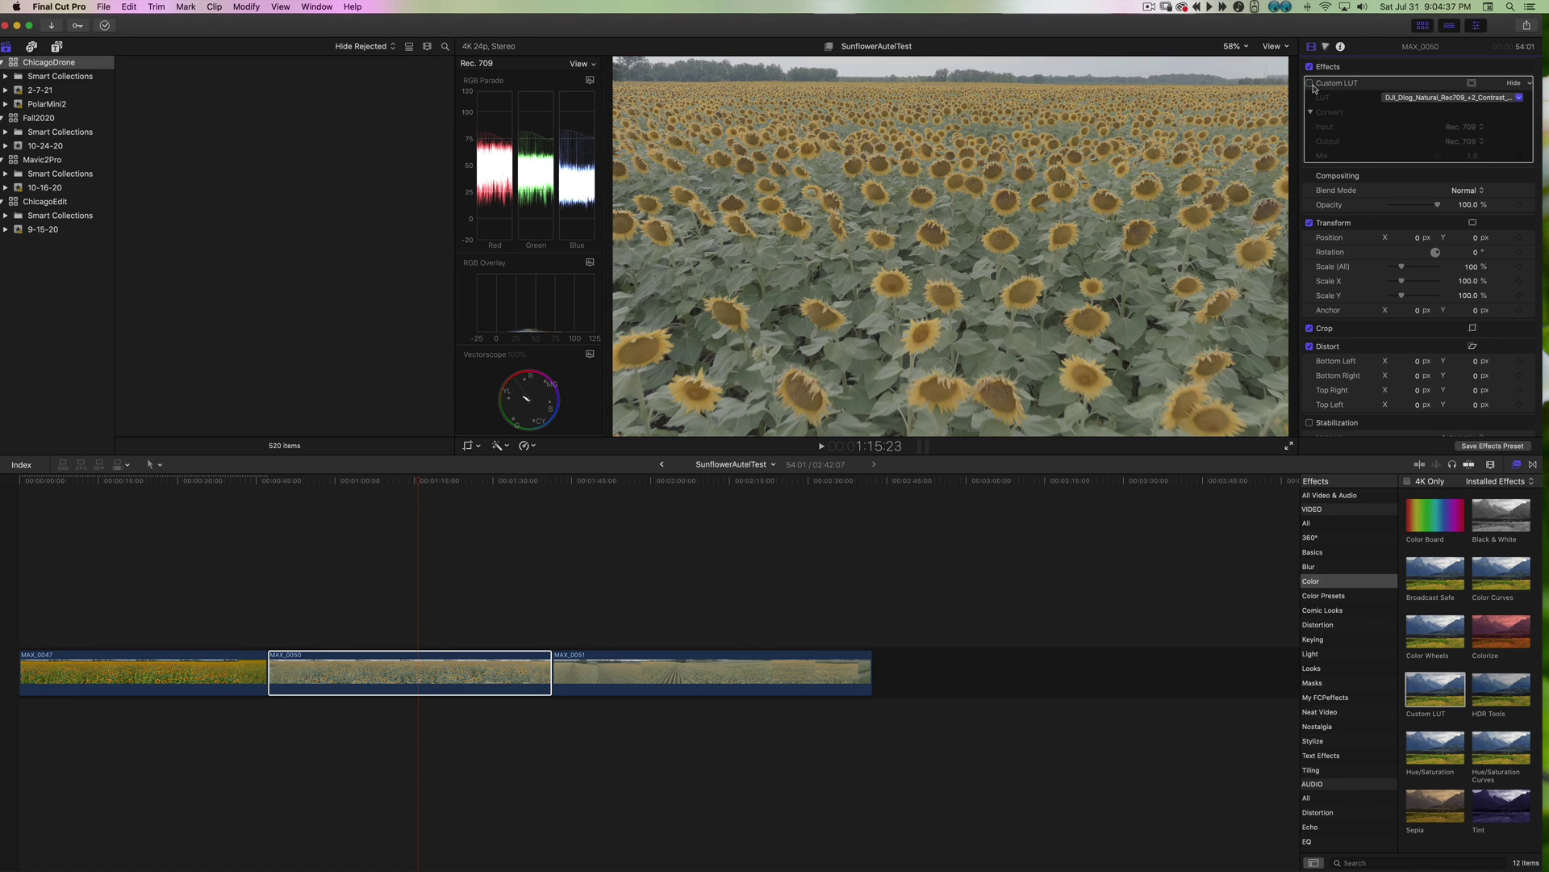
click(1310, 84)
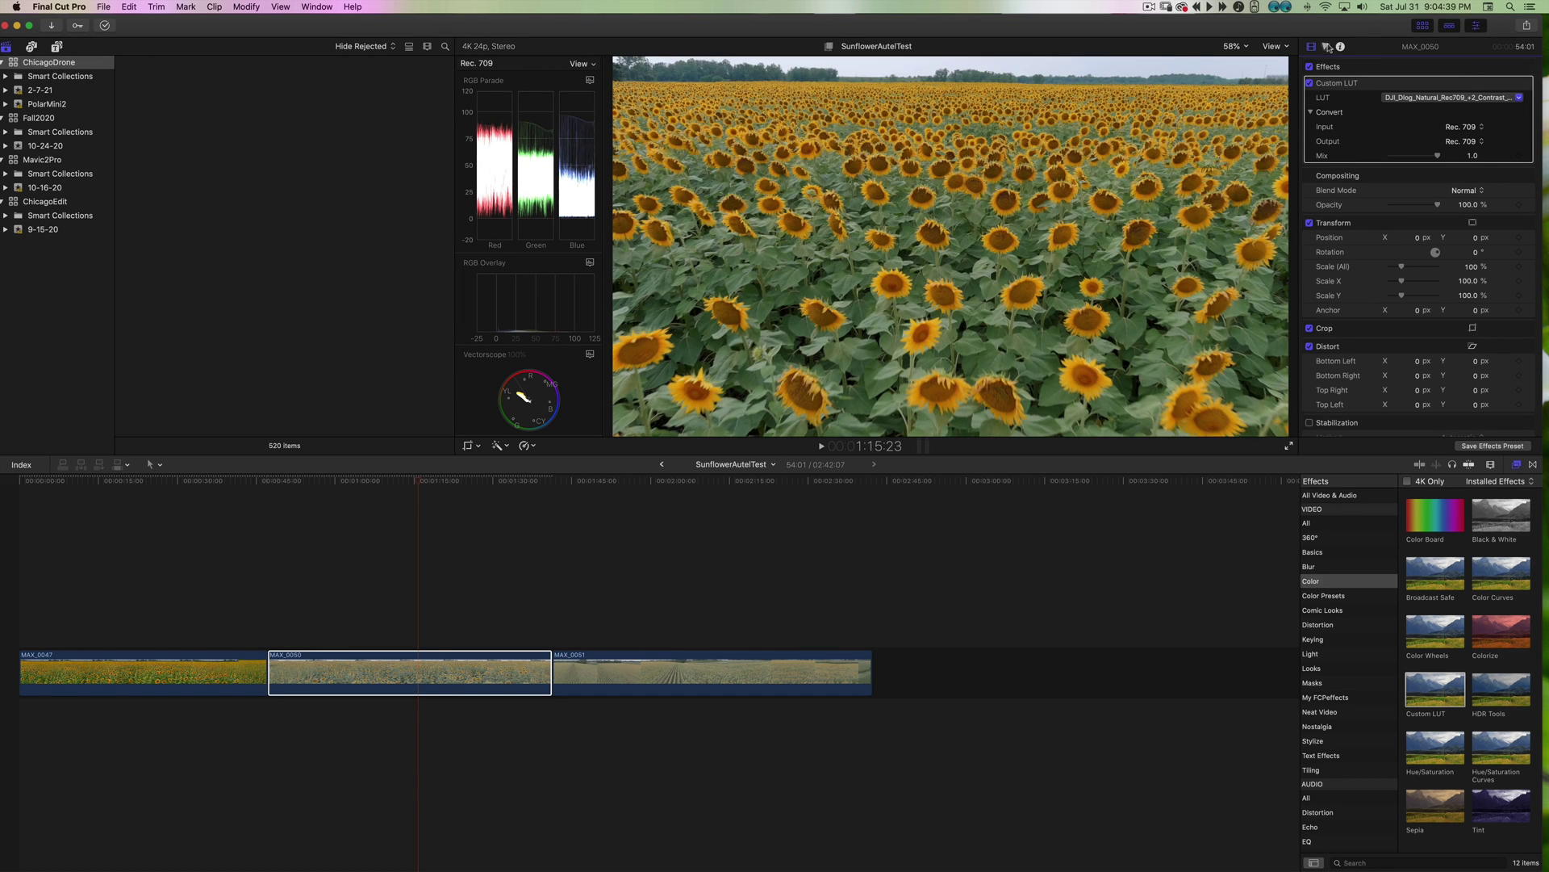
Add a Color Wheels correction to the MAX_0050 clip
click(1326, 47)
click(1356, 67)
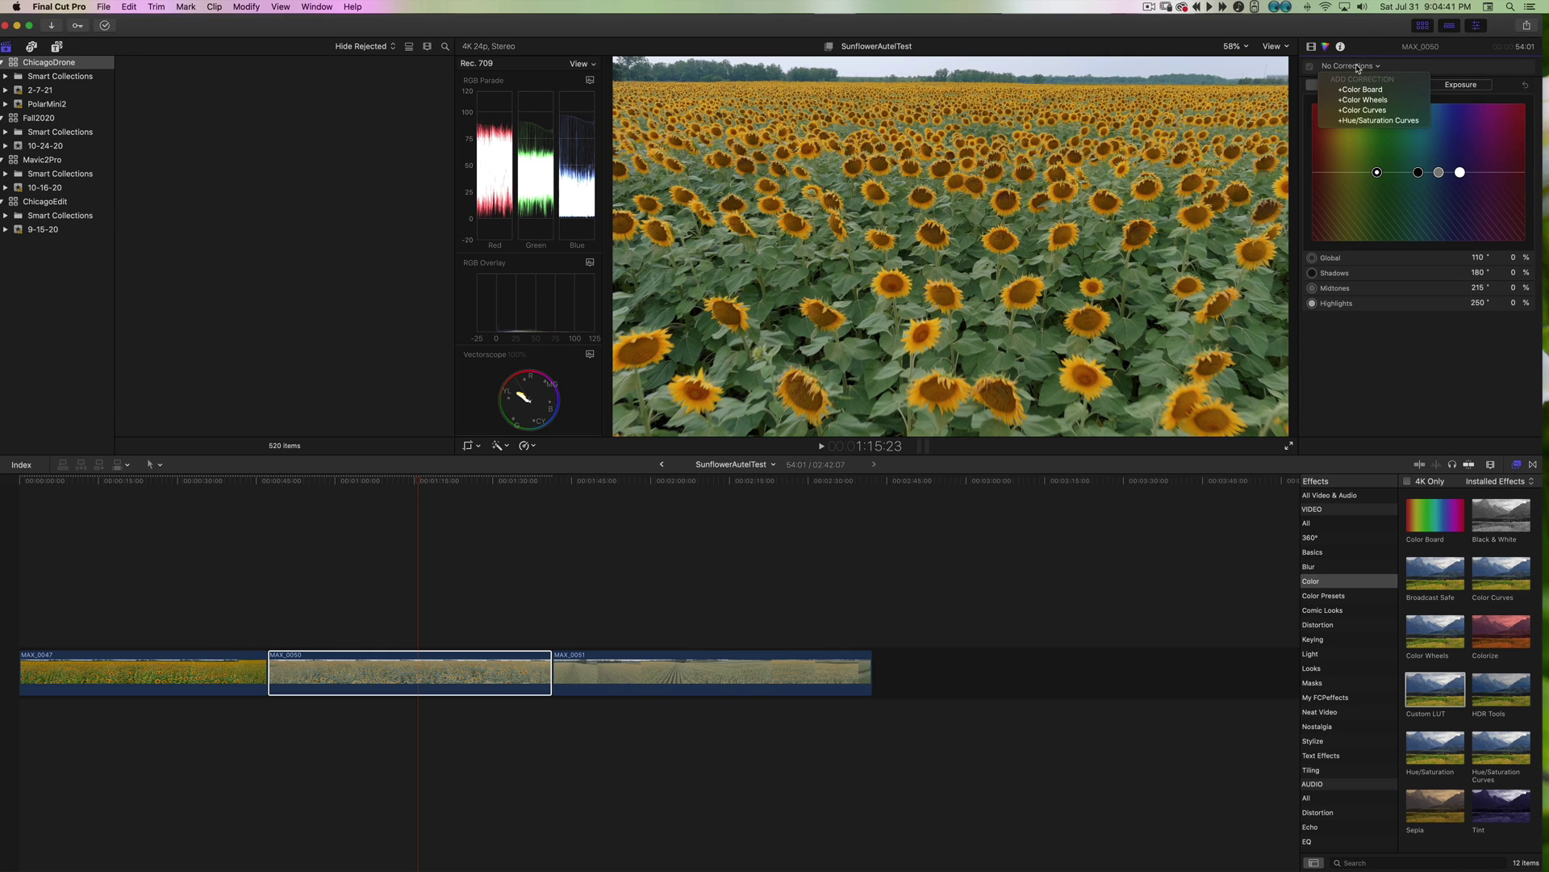
click(1362, 100)
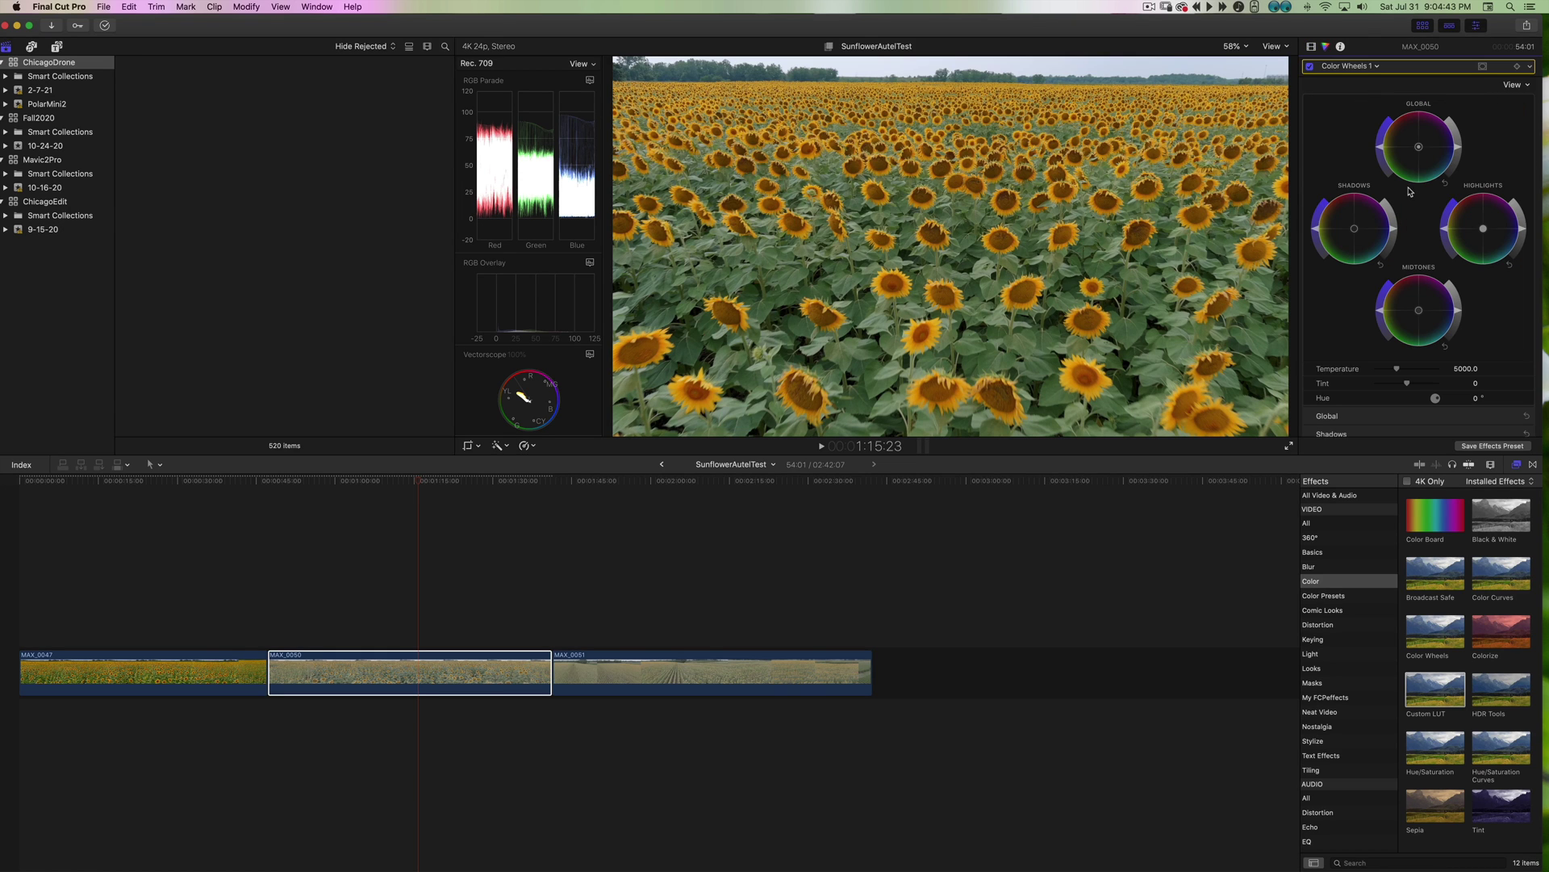
scroll(1415, 180, down, 1)
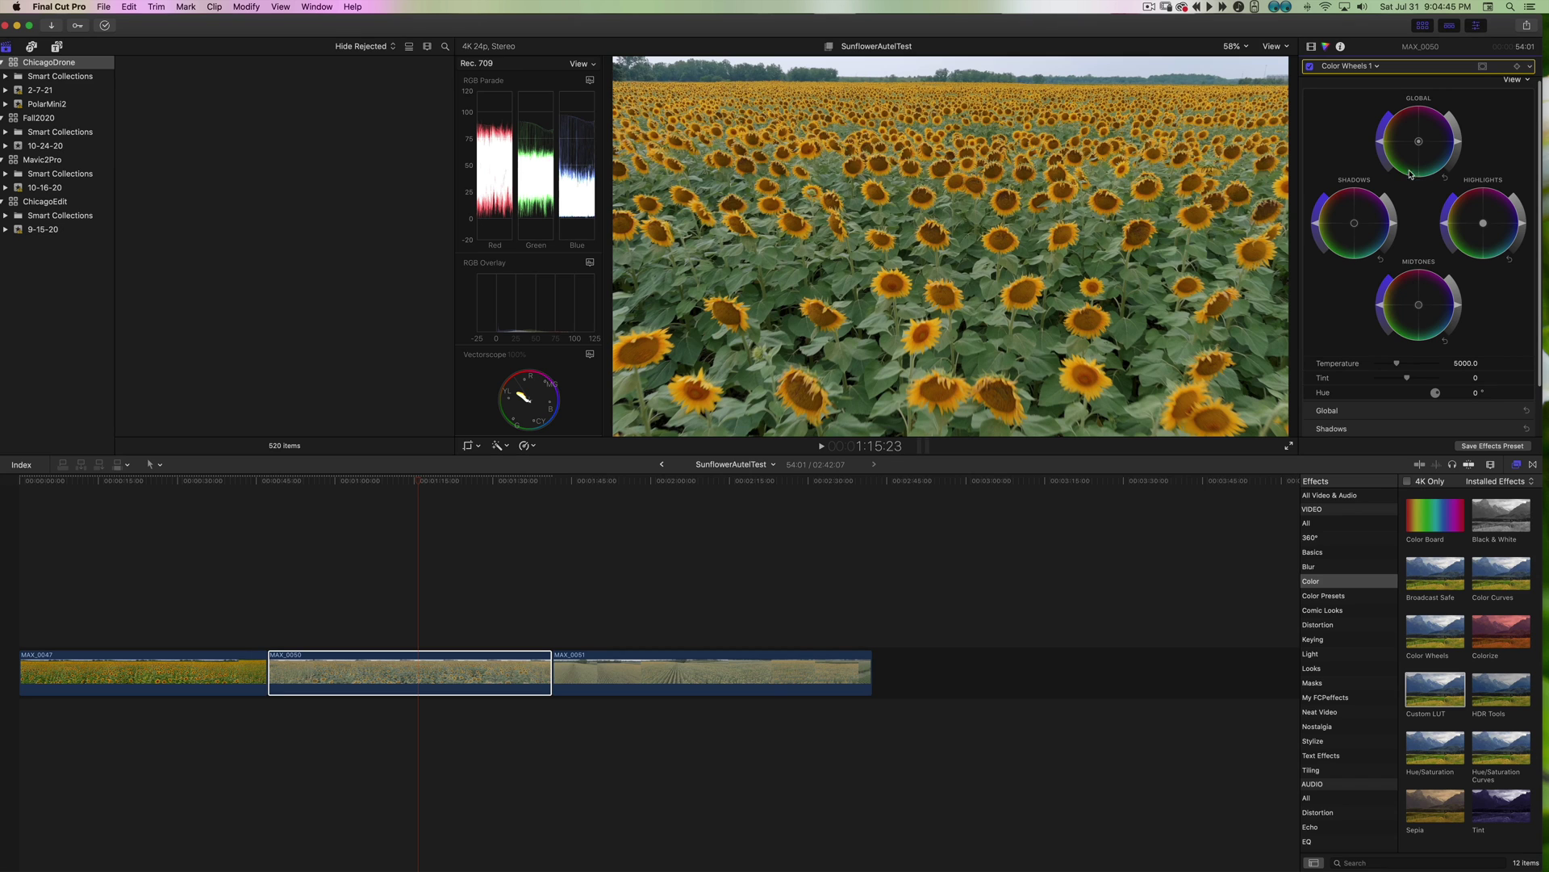
Darken the shadows and brighten the highlights of the MAX_0050 clip with the color wheels' brightness controls
drag(1380, 144, 1381, 142)
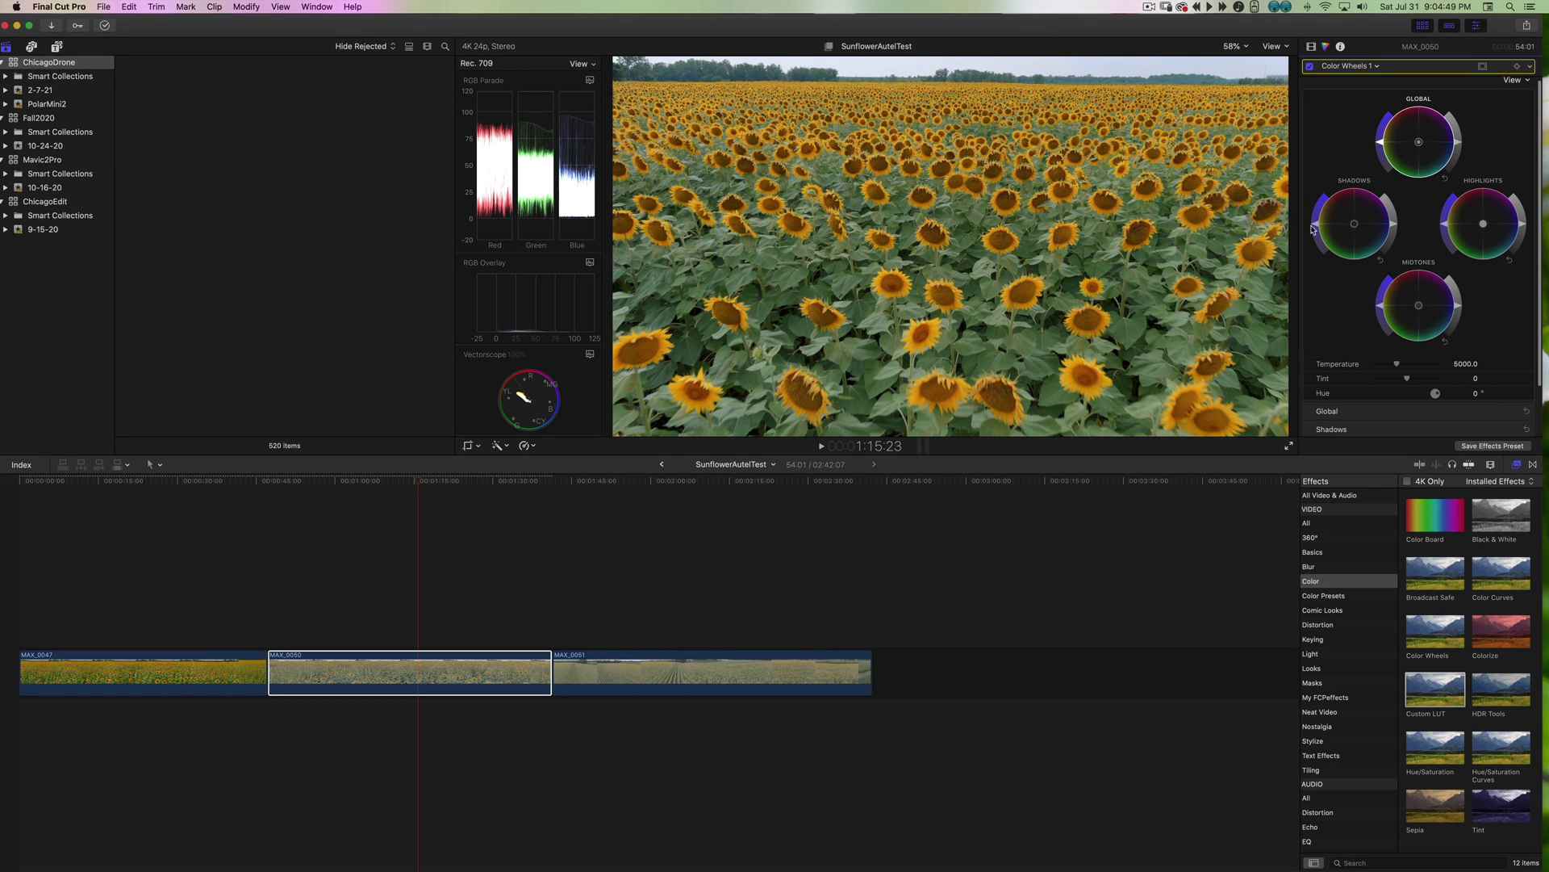
drag(1315, 224, 1394, 230)
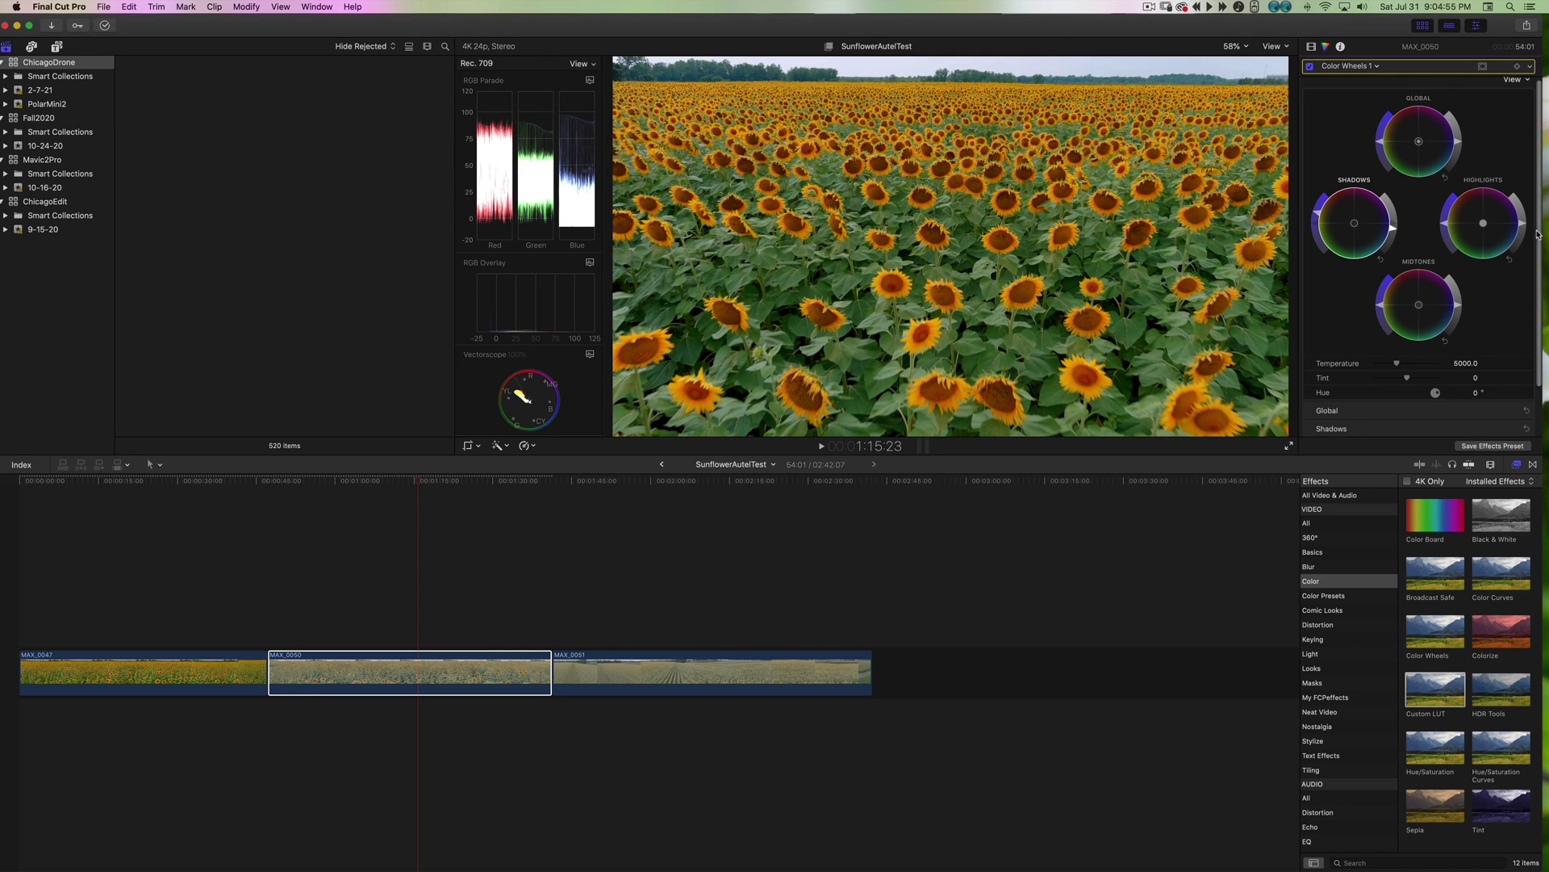
drag(1524, 228, 1521, 203)
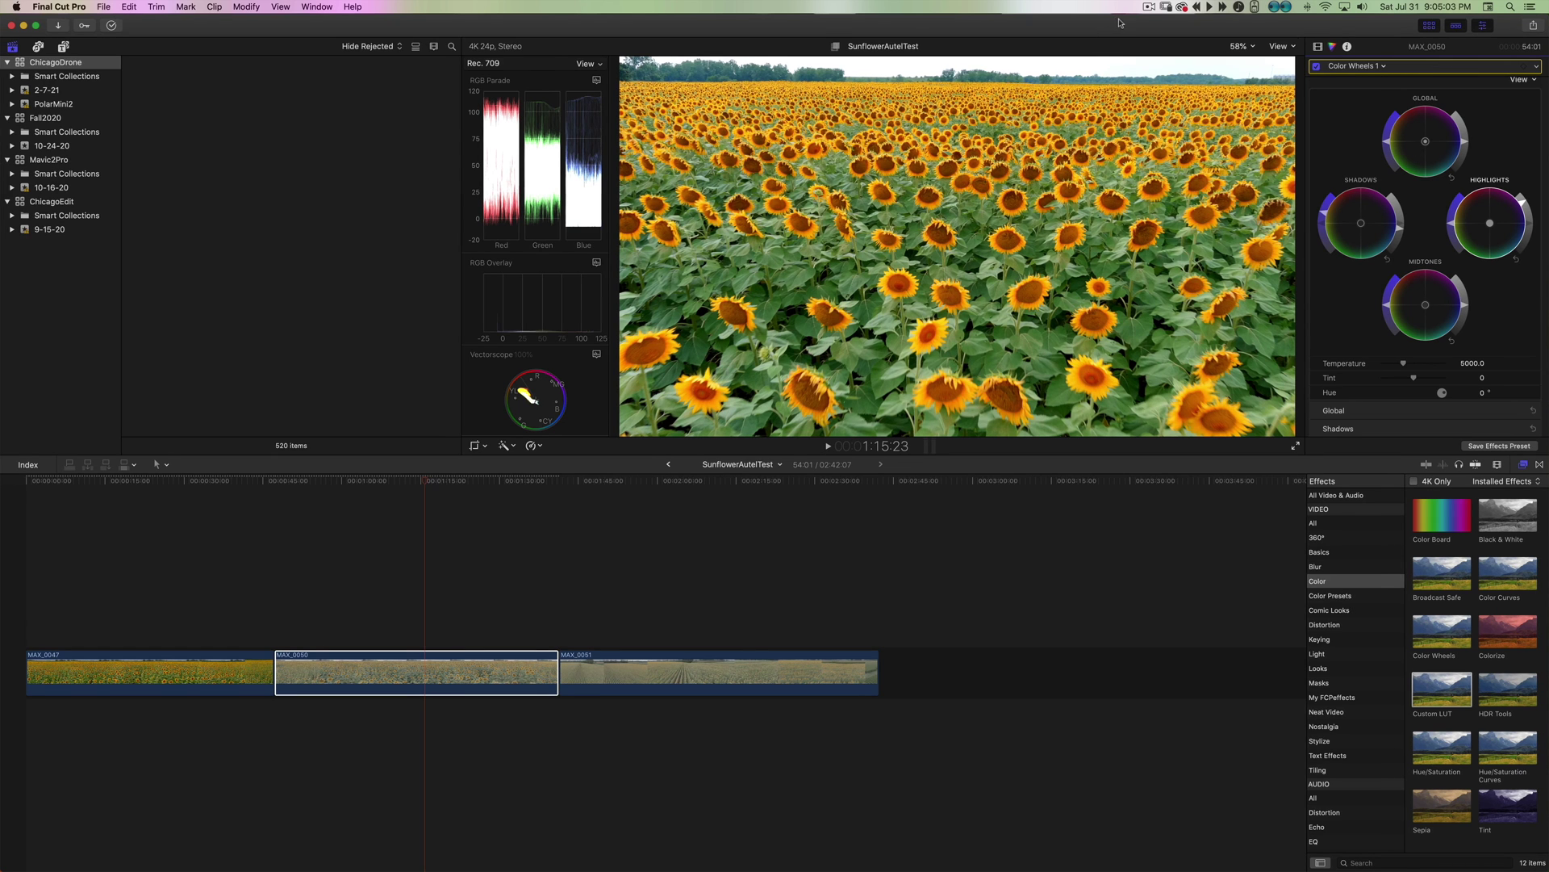
Add the Finishing Plugin from the My FCPeffects category to MAX_0050 and display its settings
click(1348, 47)
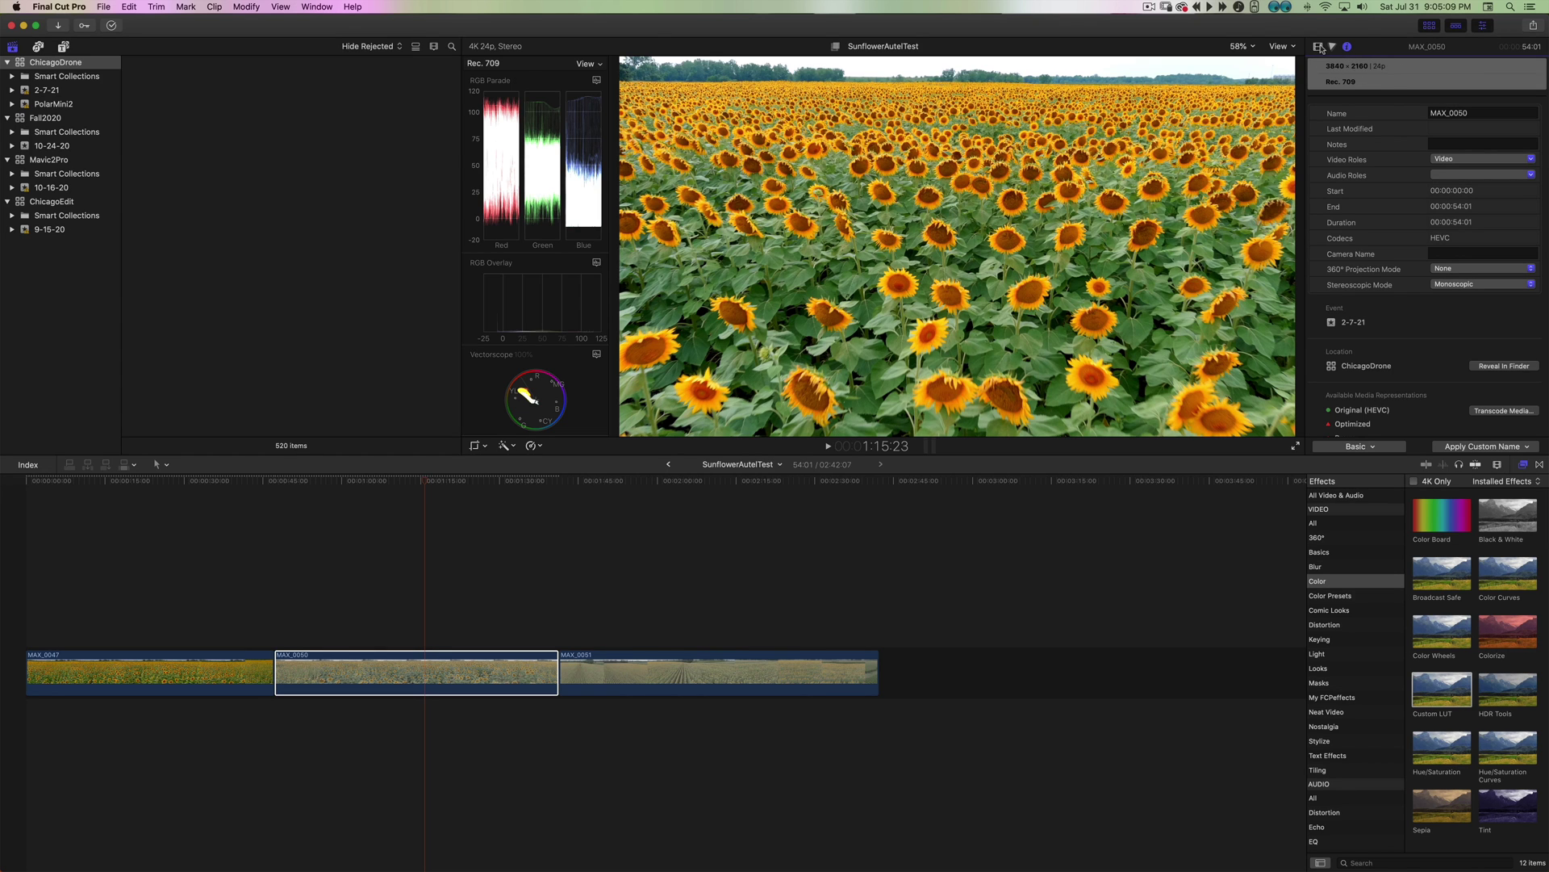
click(1333, 47)
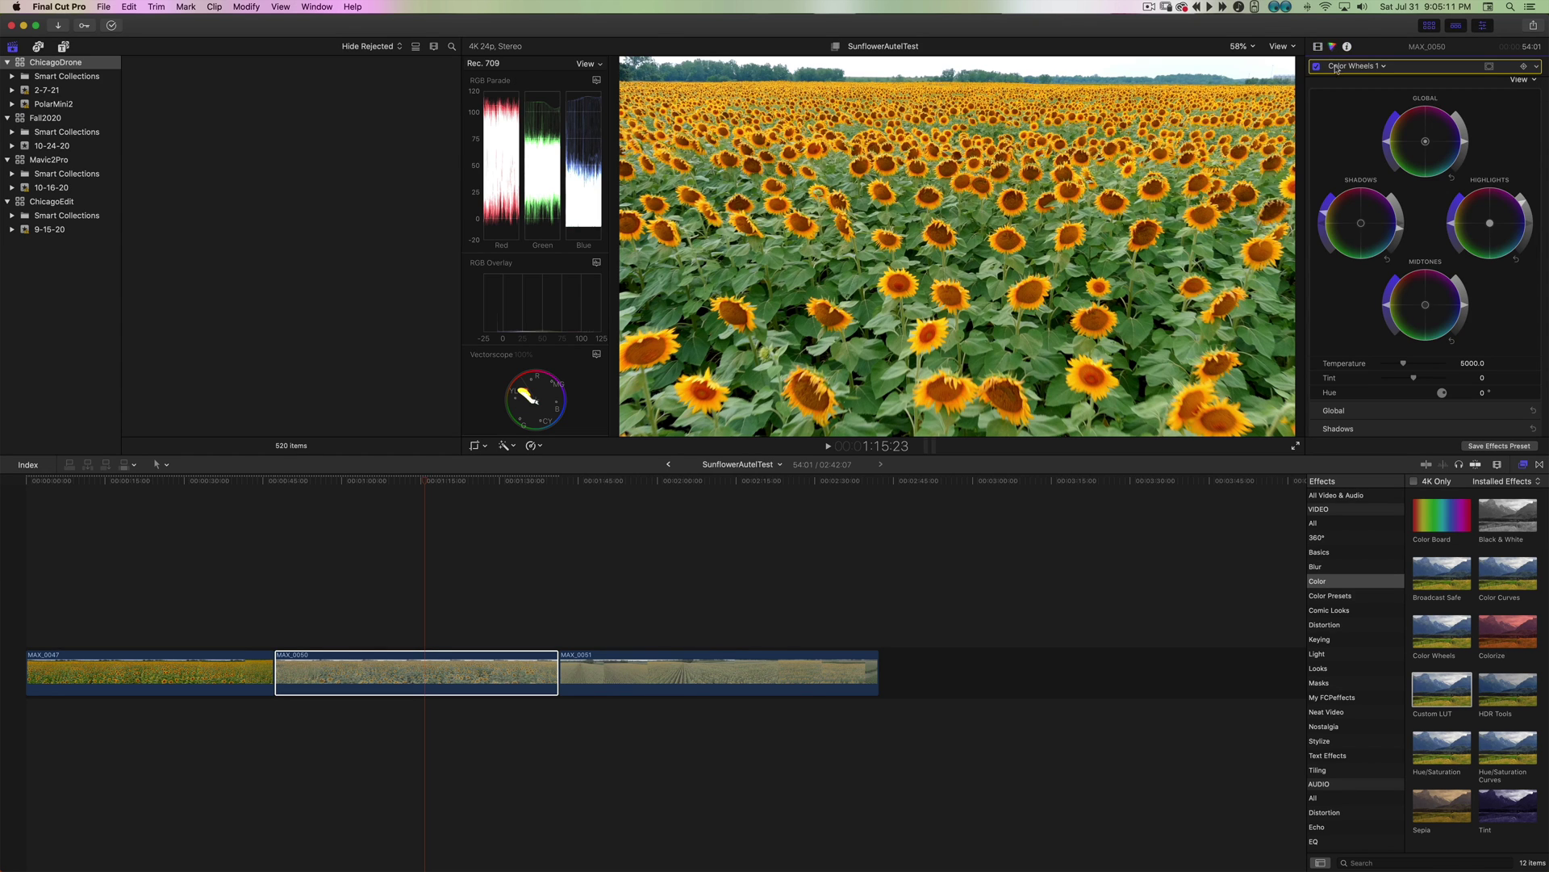
scroll(1375, 167, down, 1)
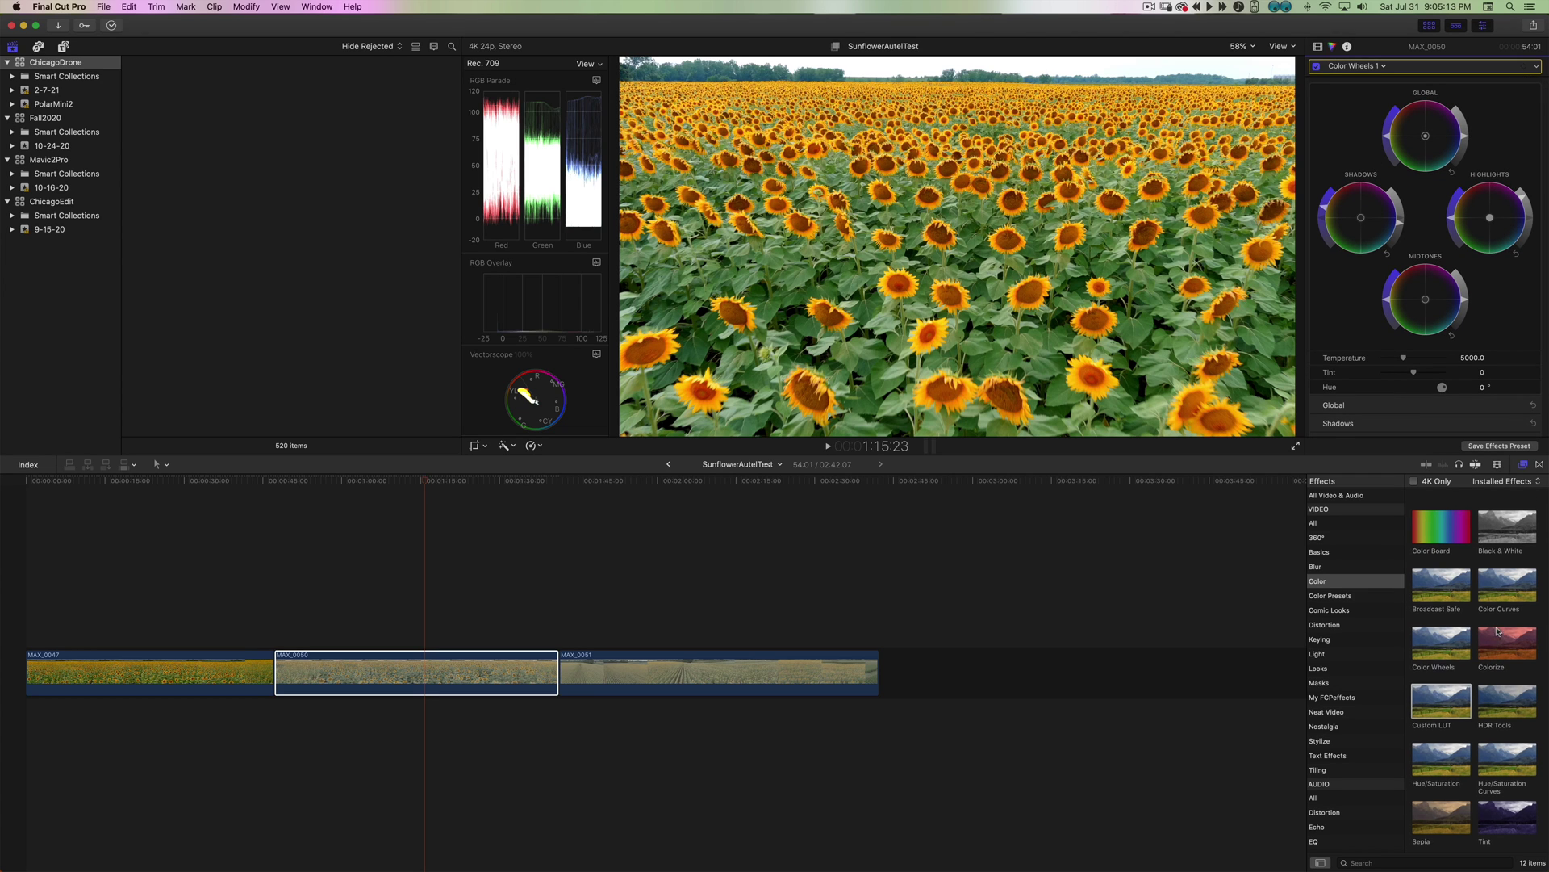
click(1363, 698)
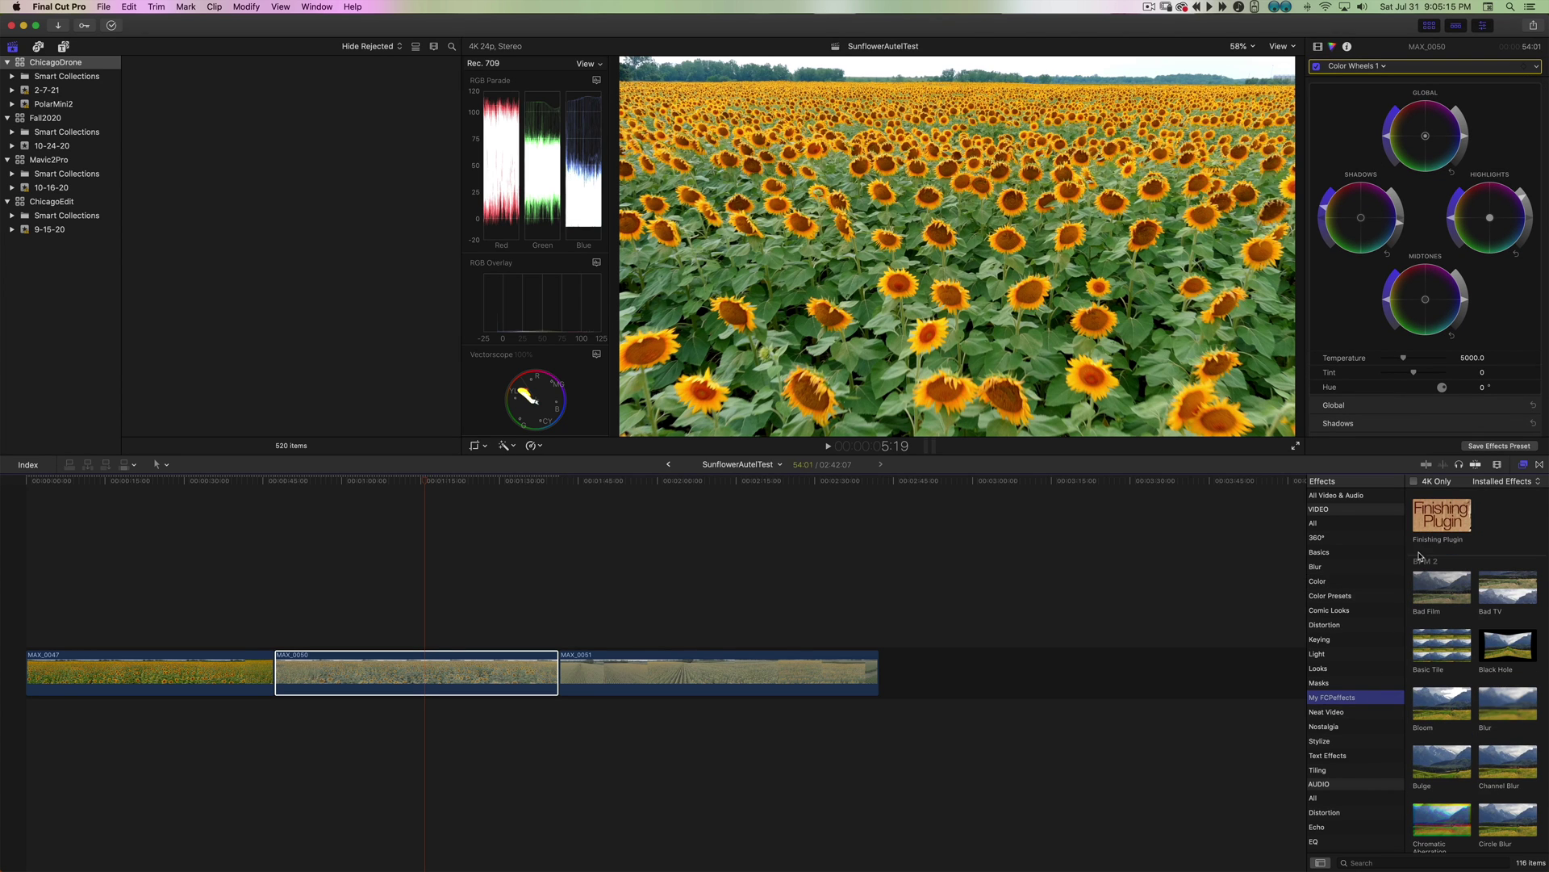
drag(1443, 515, 477, 674)
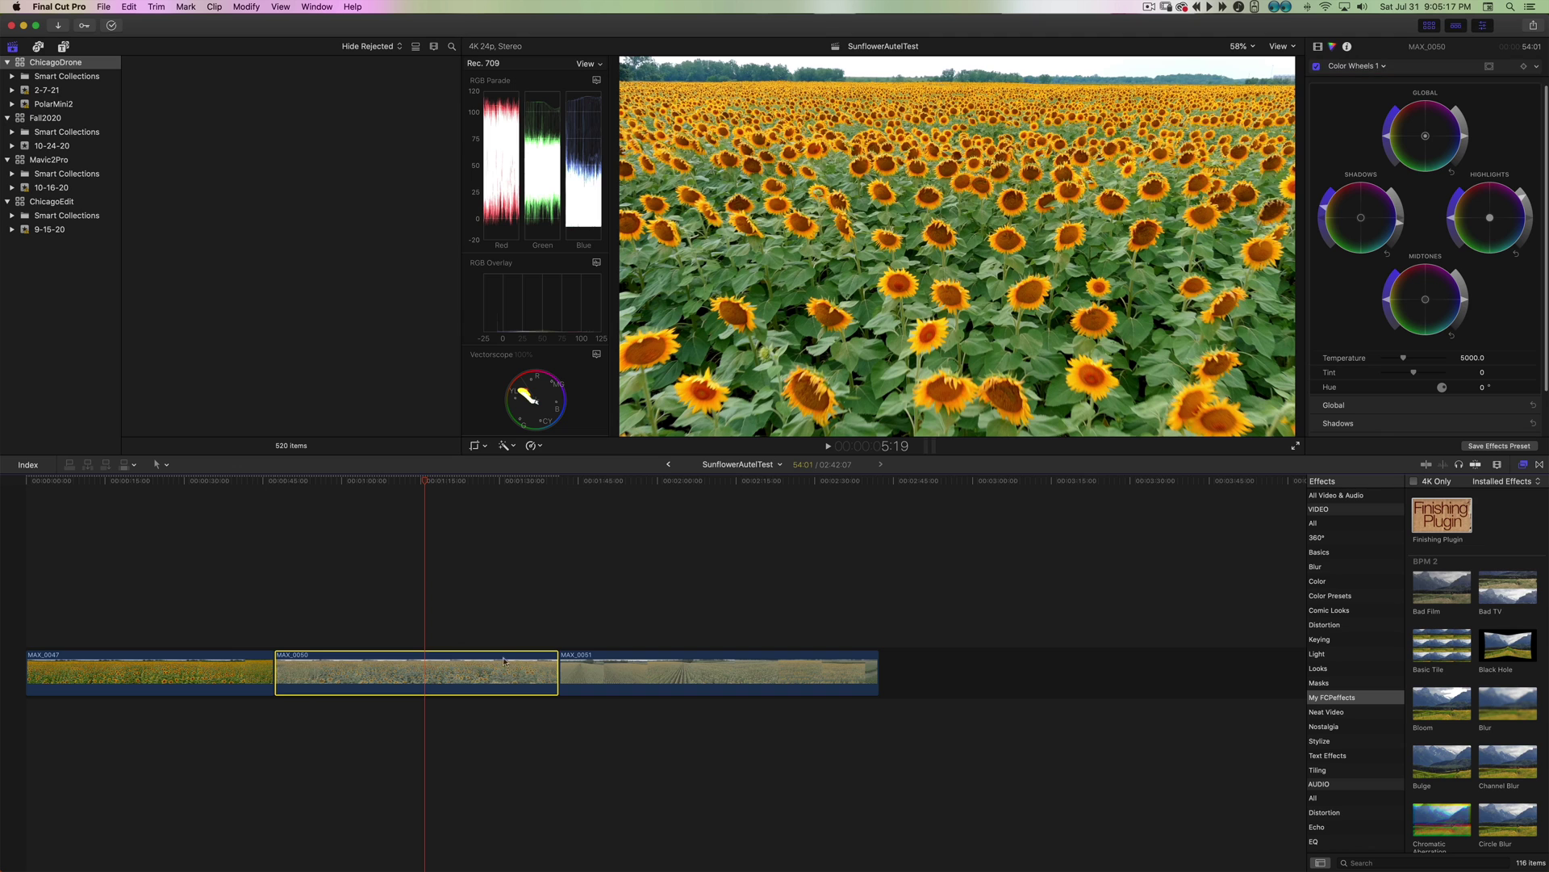
click(1318, 47)
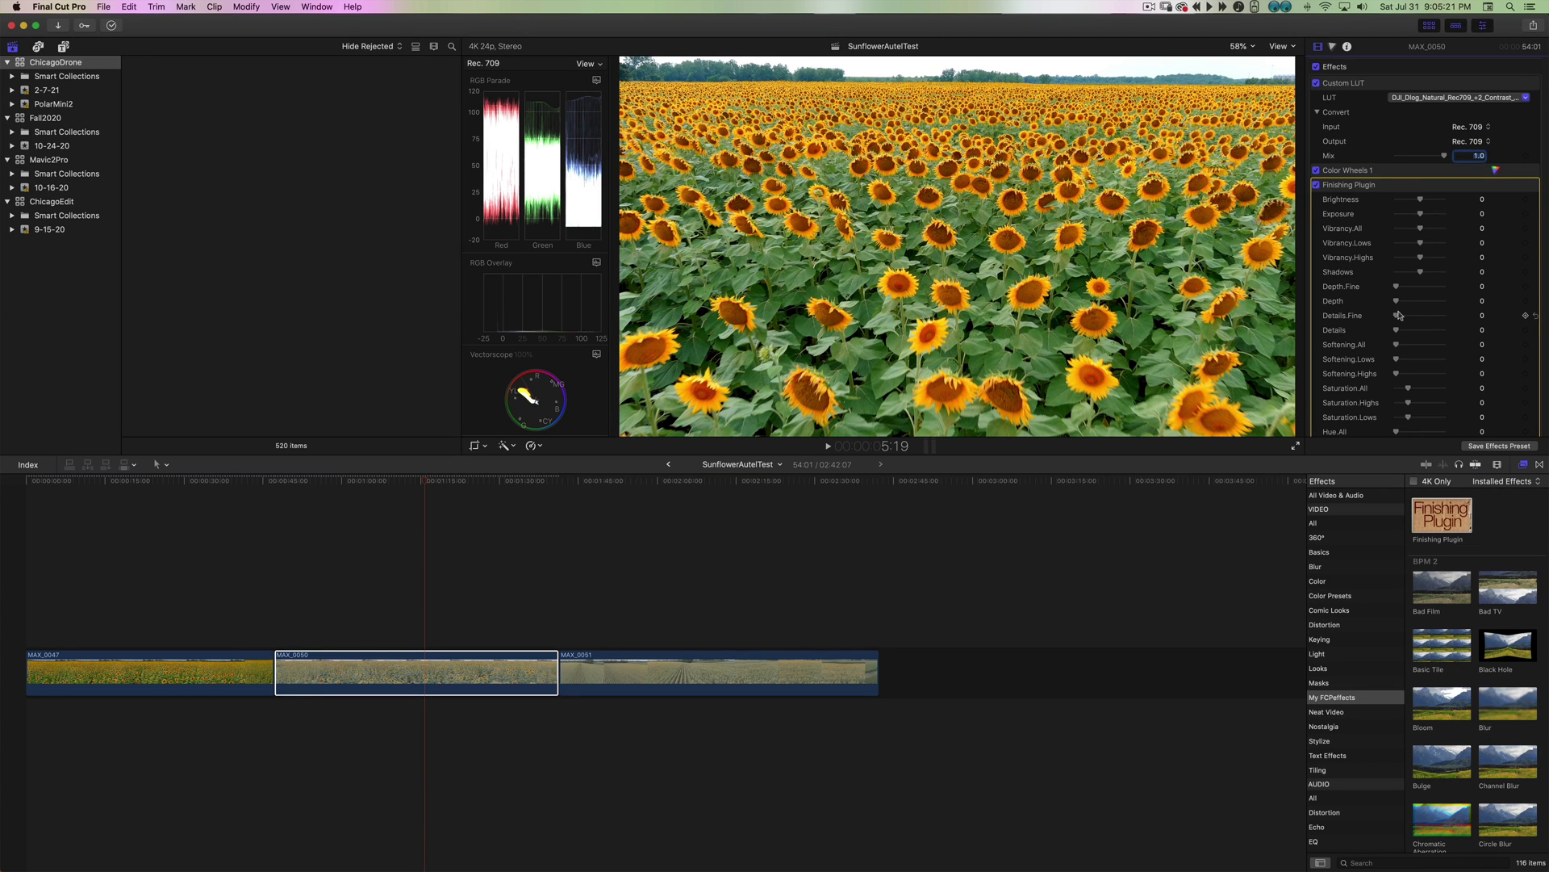
Set the Finishing Plugin's Details.Fine to 31.19 and Vibrancy.Highs to 44.37, and preview MAX_0050 full screen
drag(1398, 316, 1411, 310)
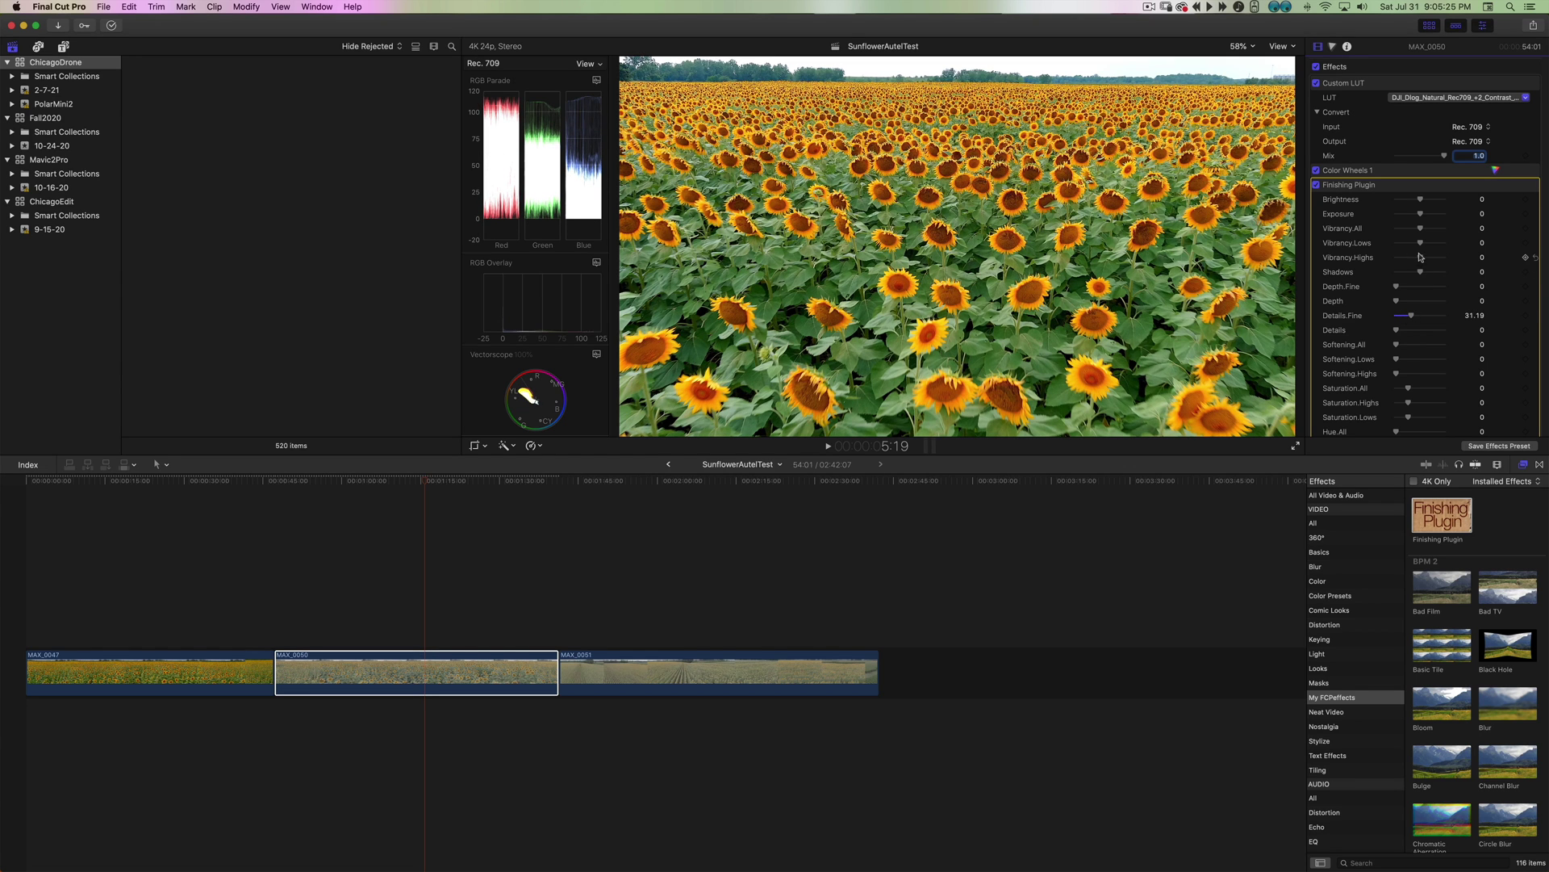
drag(1420, 257, 1432, 260)
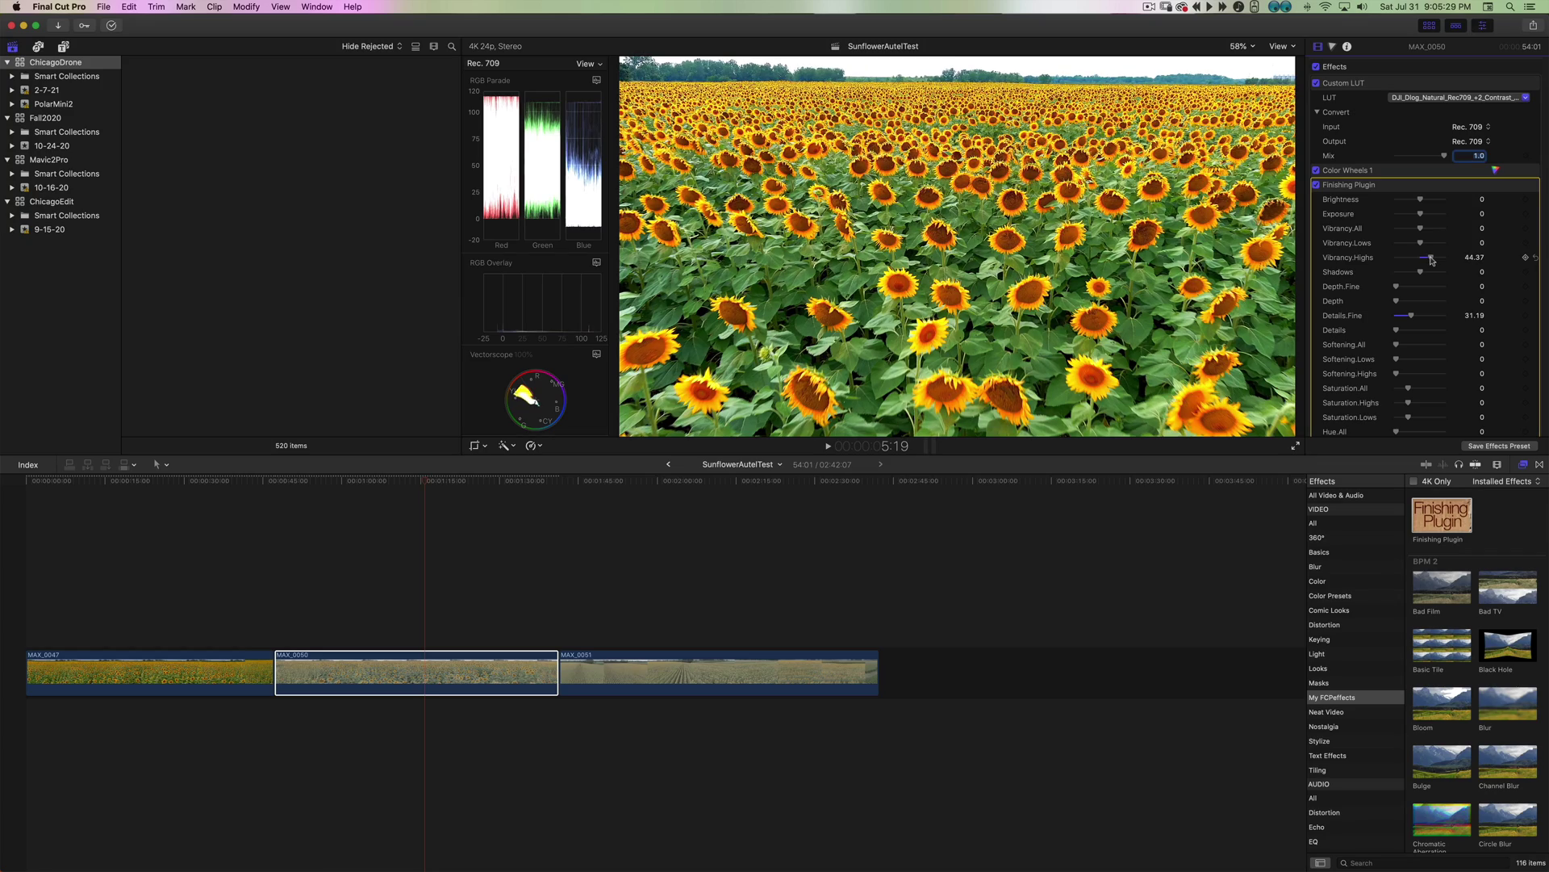
click(1295, 446)
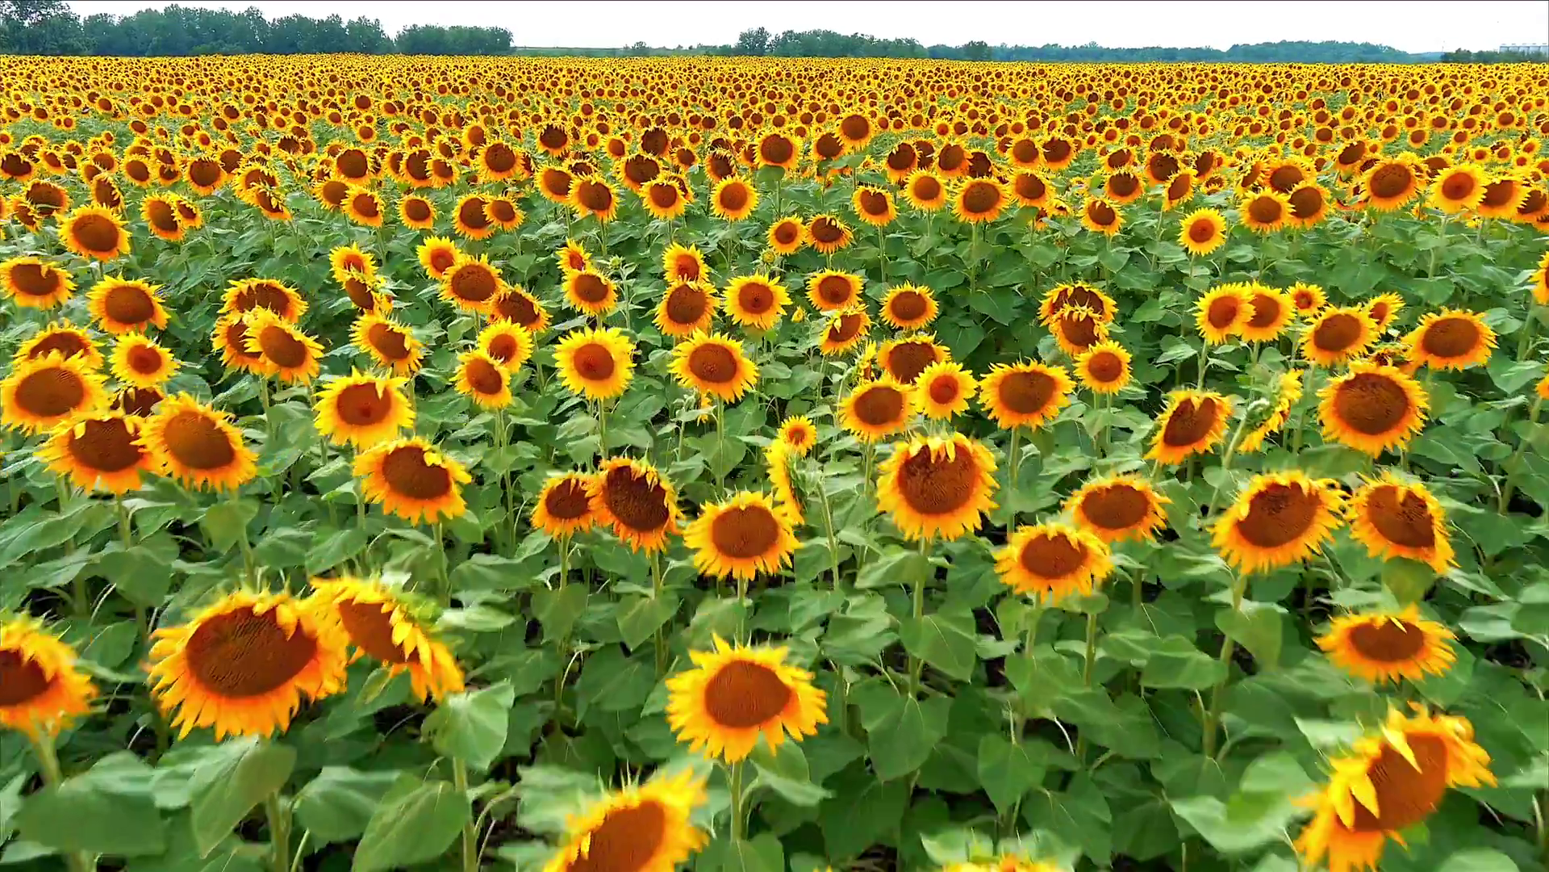
key(Escape)
Set the Finishing Plugin's Details.Fine to 16.44 and preview the MAX_0050 clip full screen
key(space)
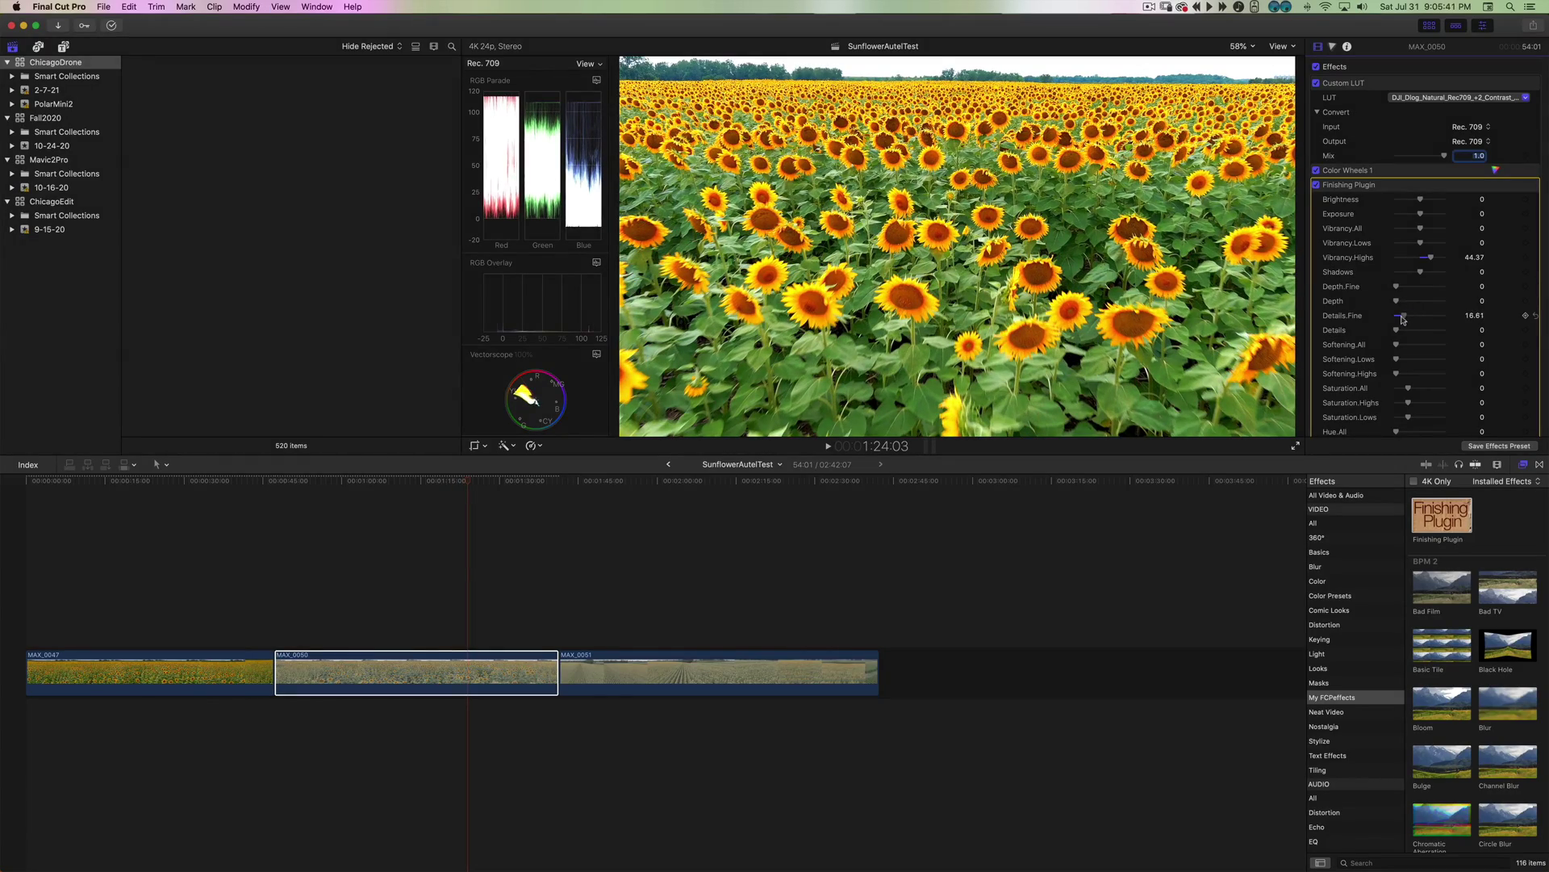
click(1299, 446)
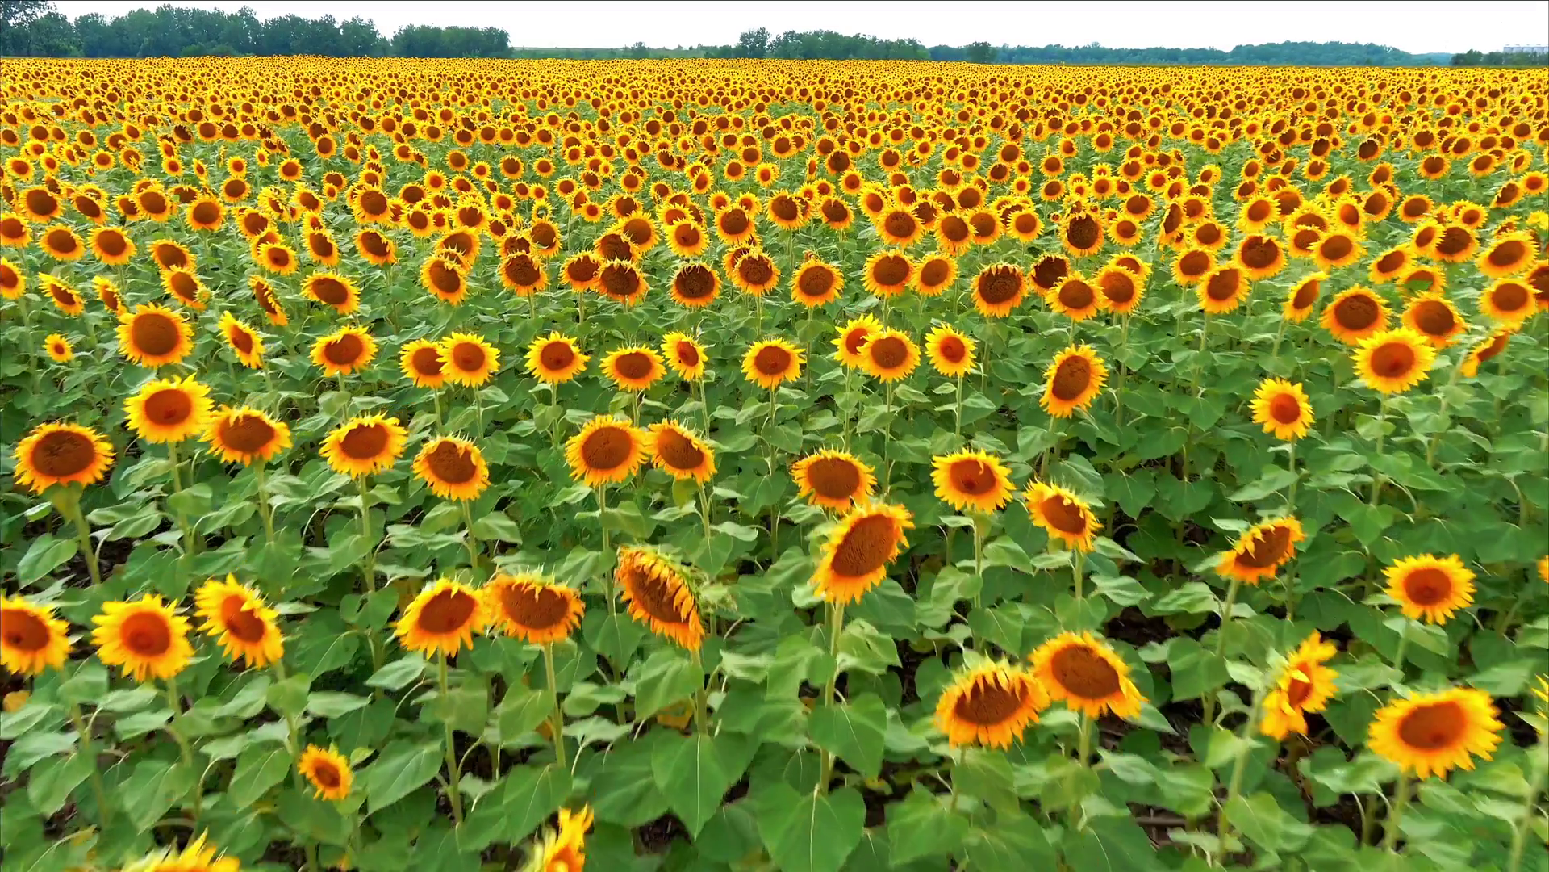
key(Escape)
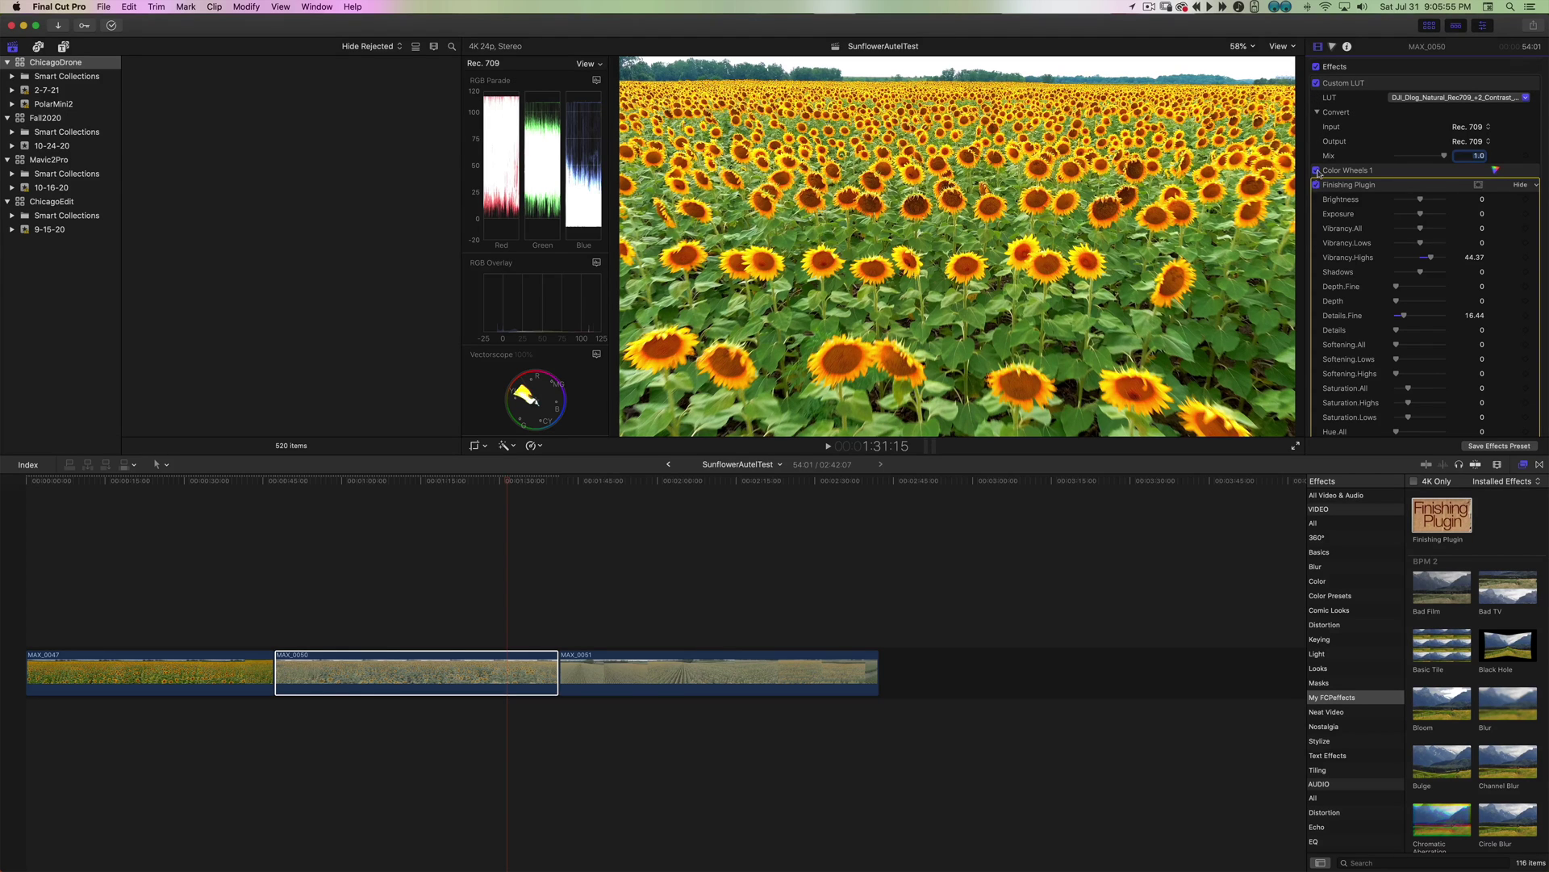
Compare MAX_0050 without and with its effects, and play back the graded MAX_0047 clip from about 30 seconds
click(1316, 67)
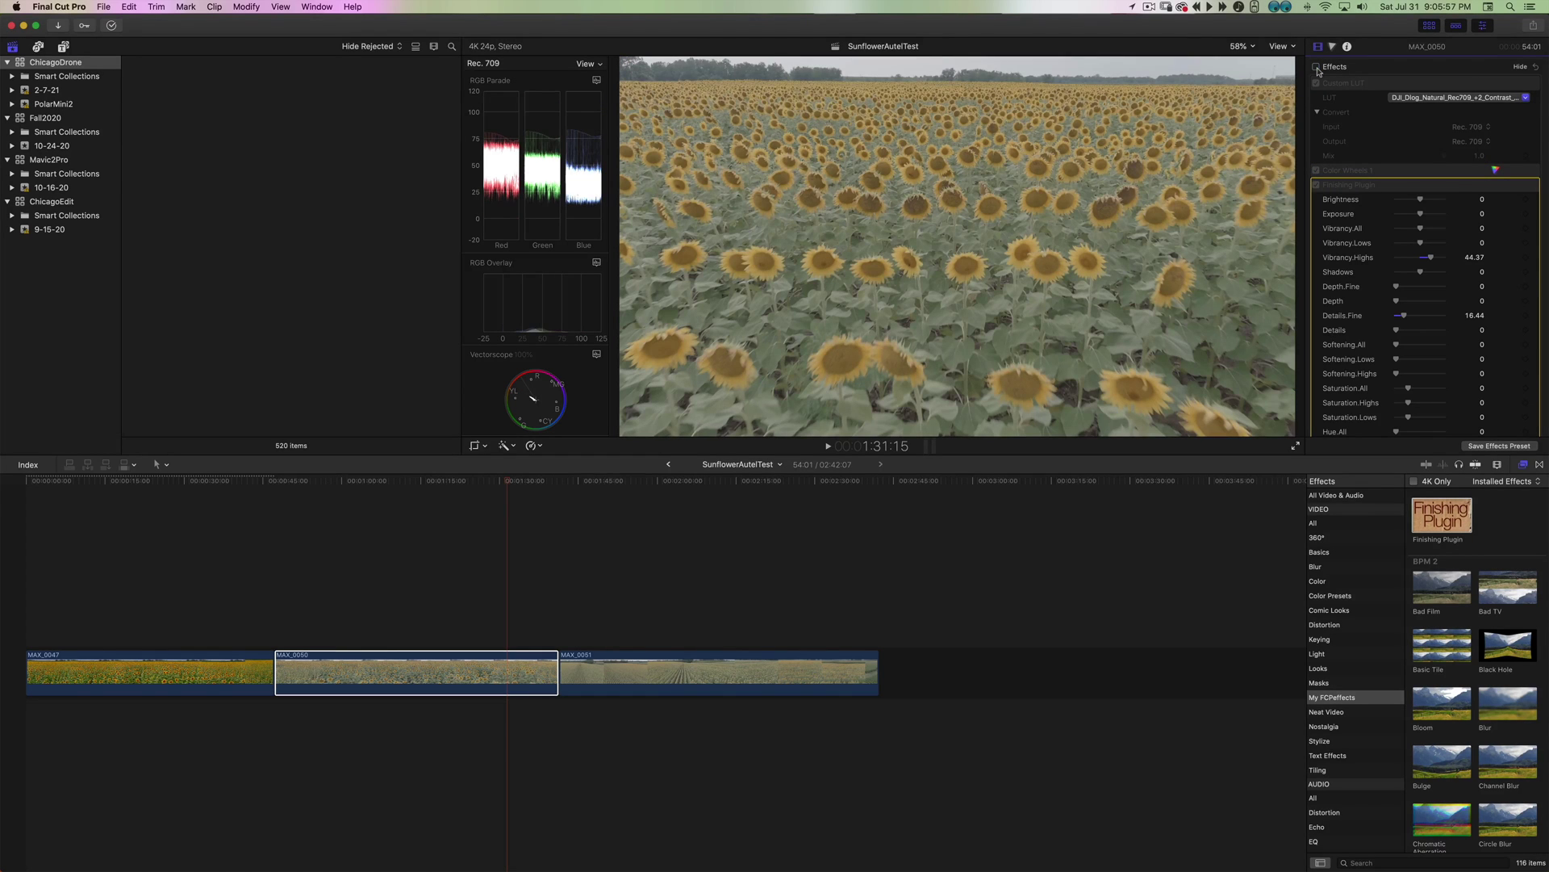
click(1317, 68)
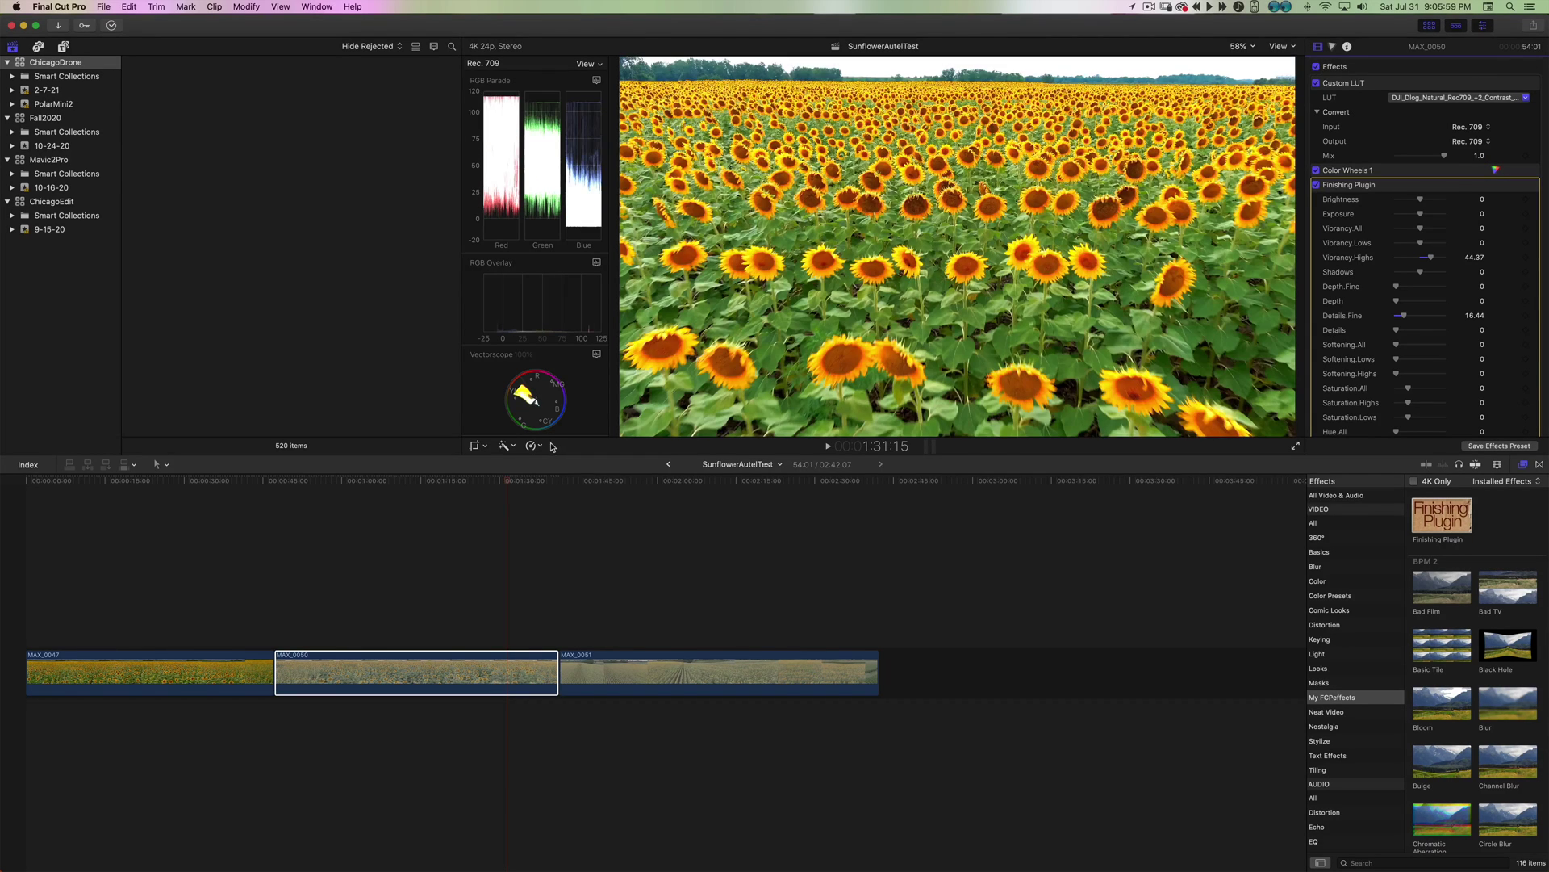
drag(374, 484, 187, 494)
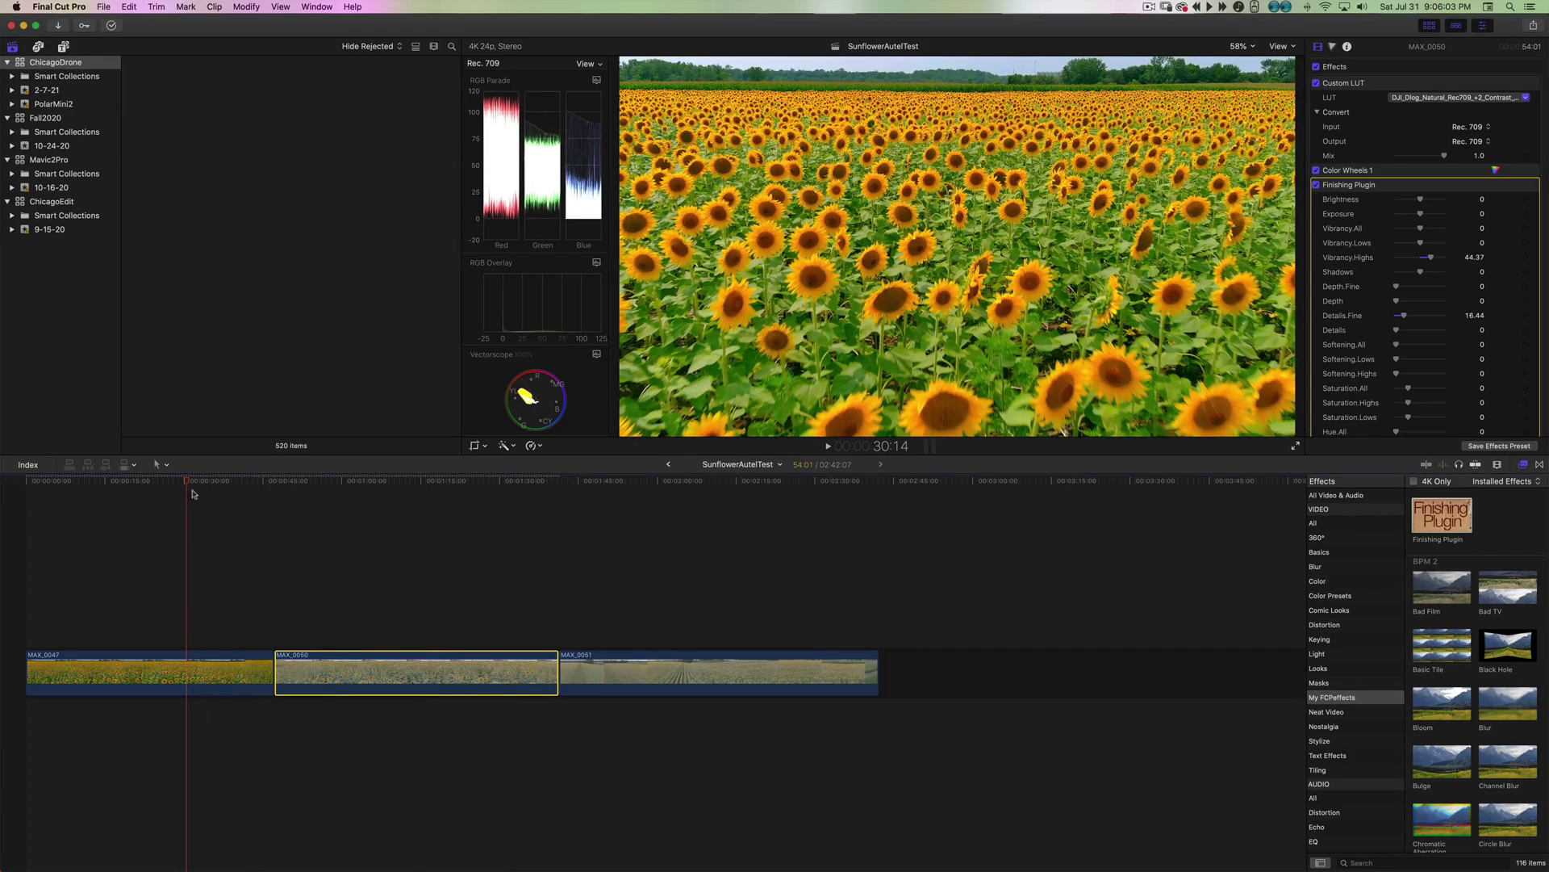
key(space)
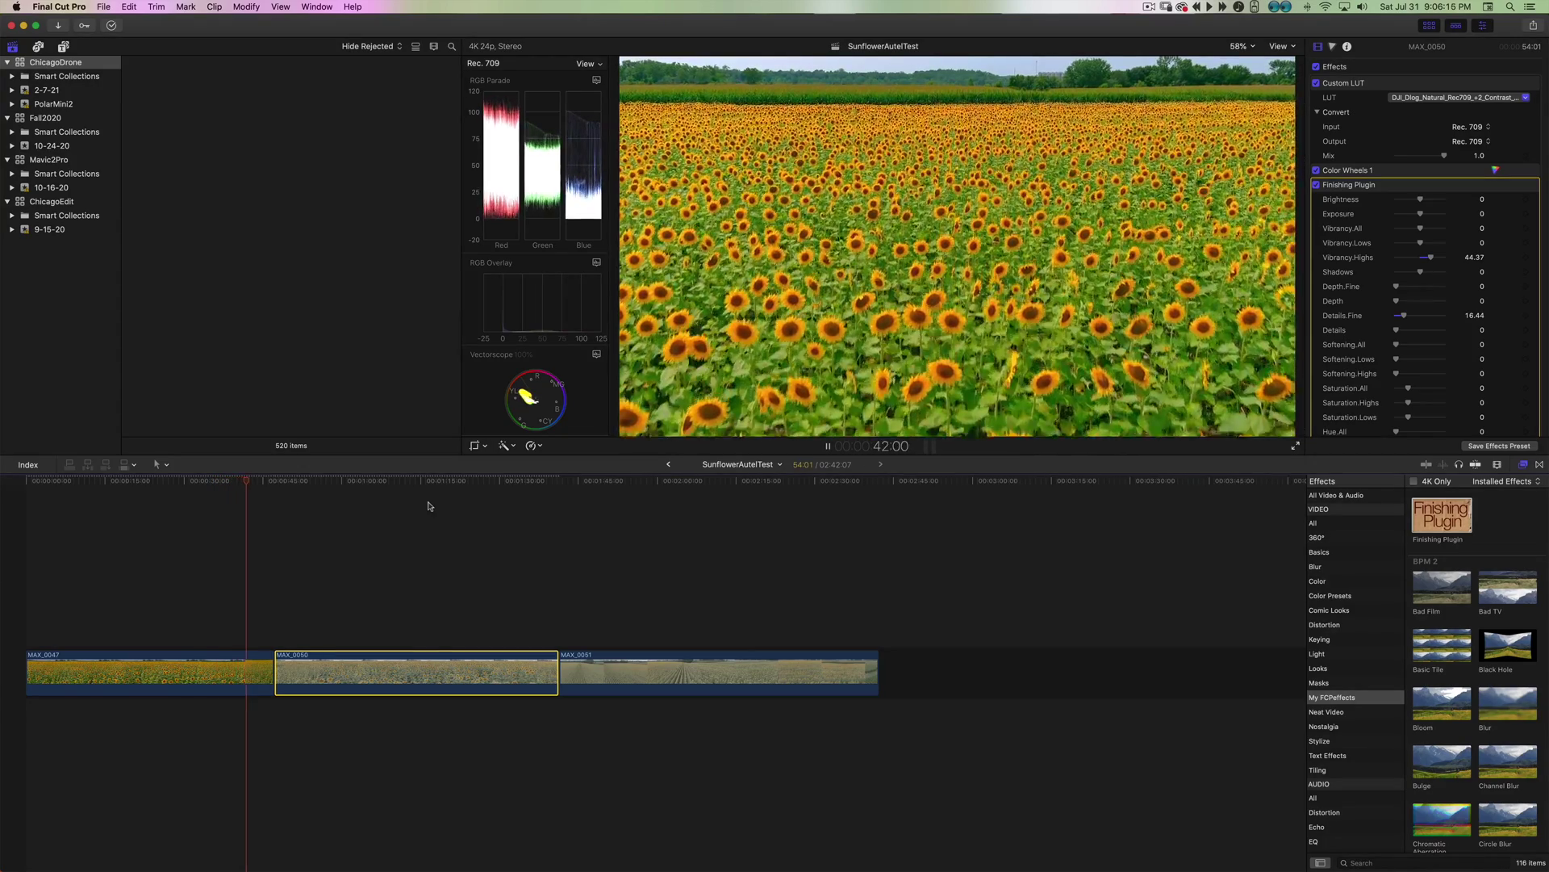
key(space)
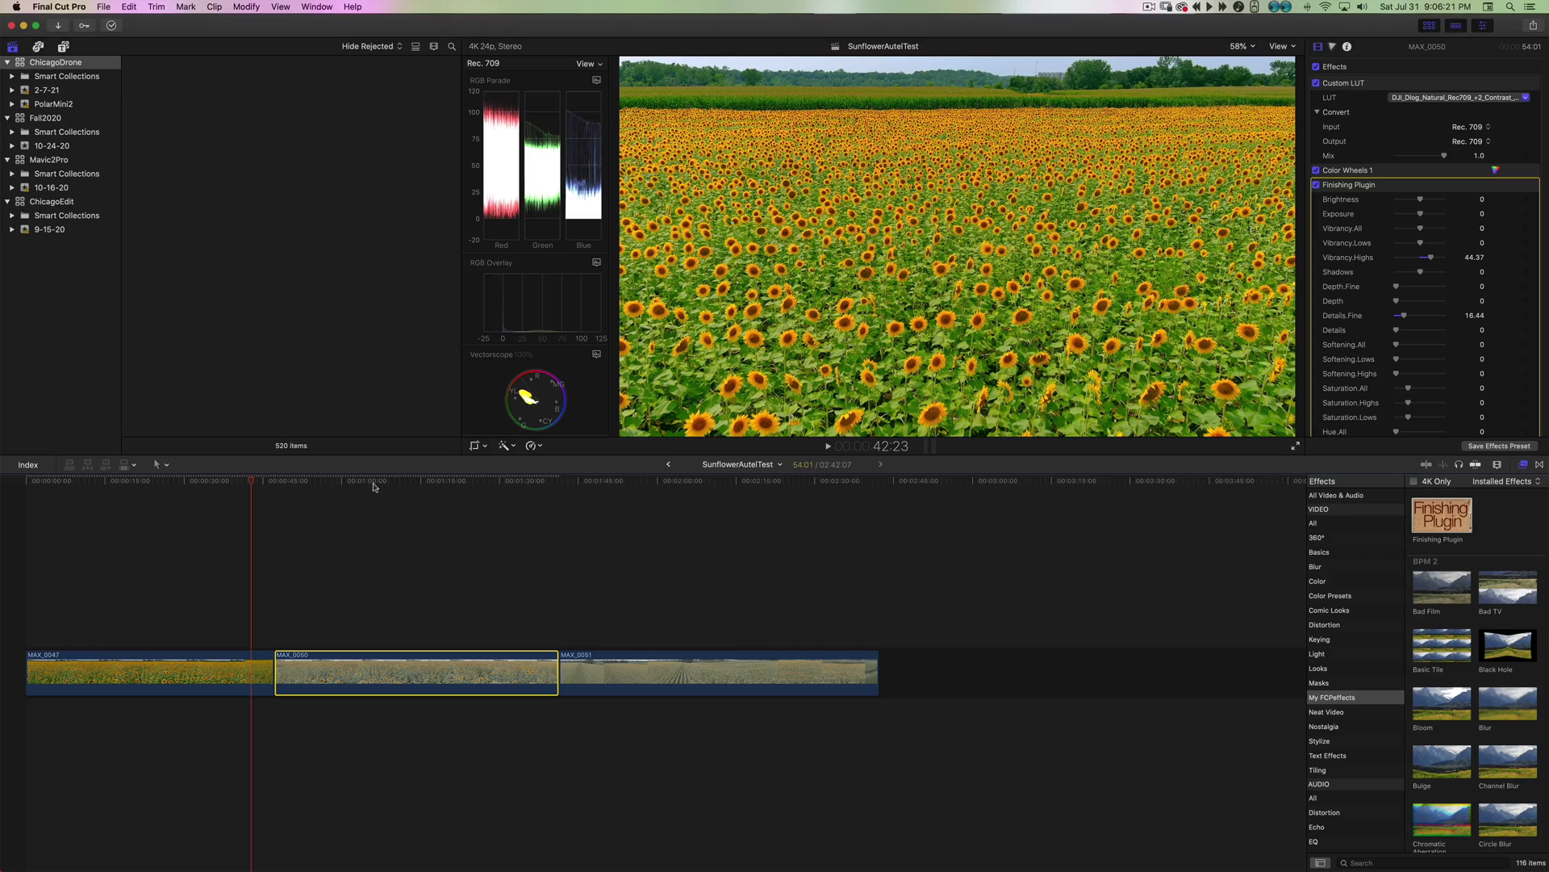
Play back the graded MAX_0050 clip and compare it with all effects disabled and enabled
click(418, 483)
key(space)
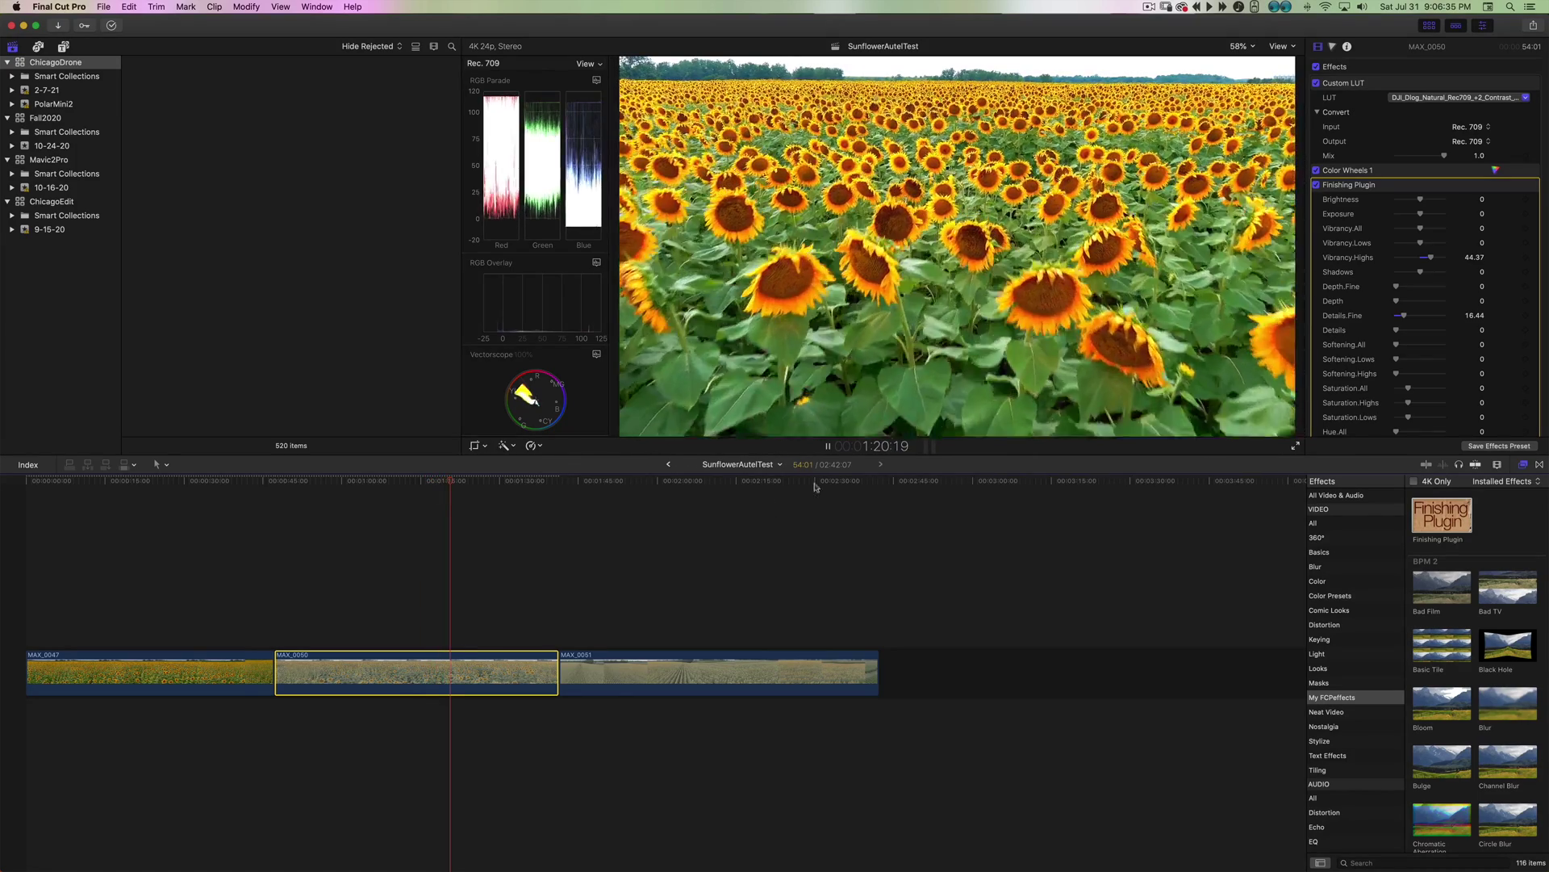
key(space)
click(1318, 67)
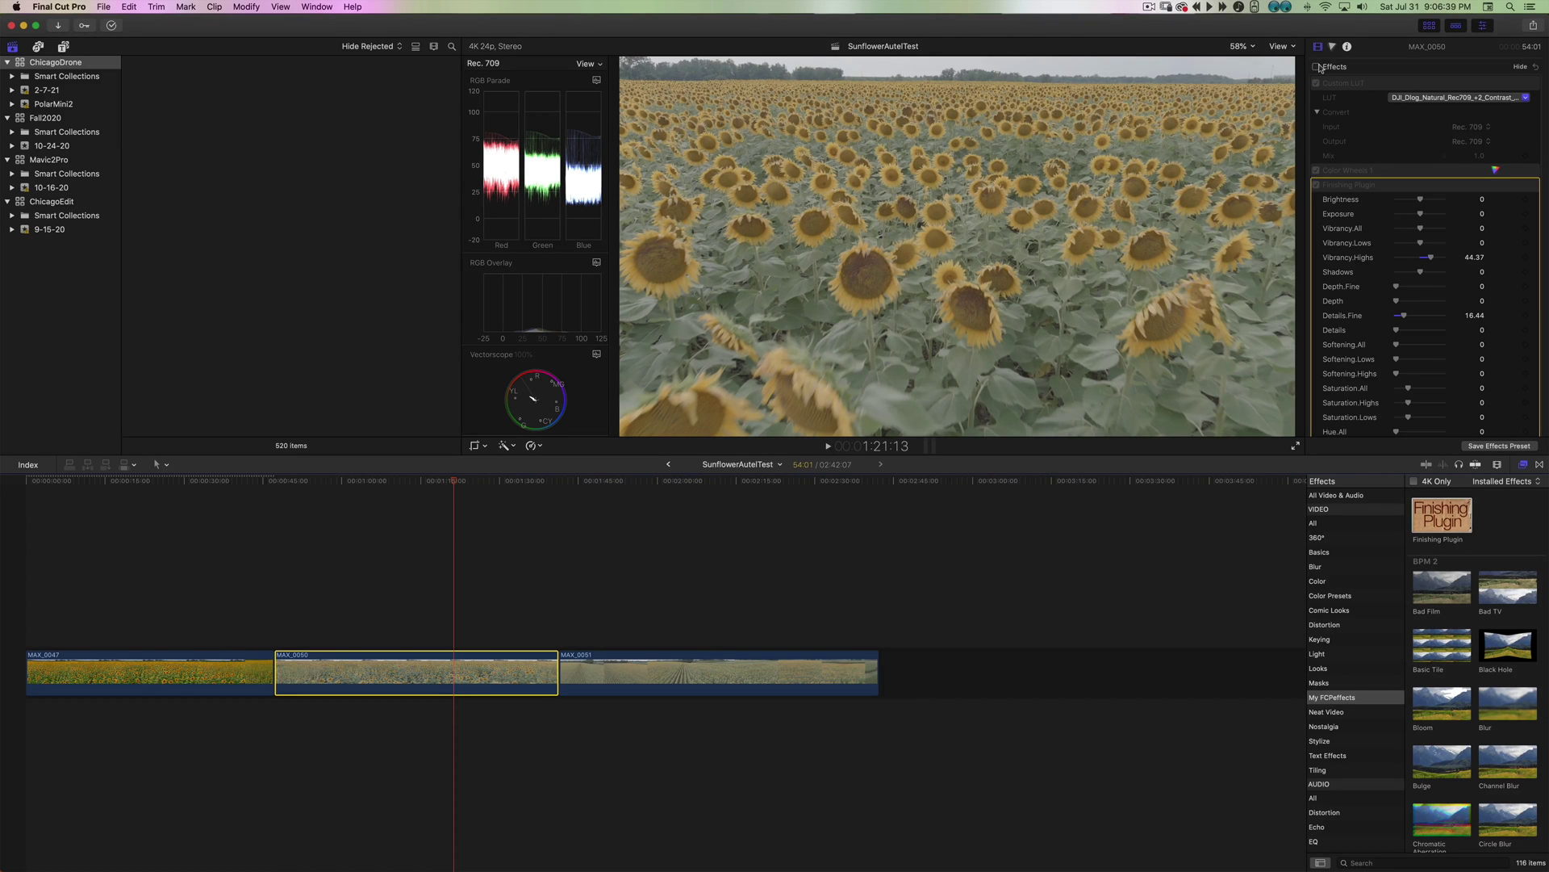
key(space)
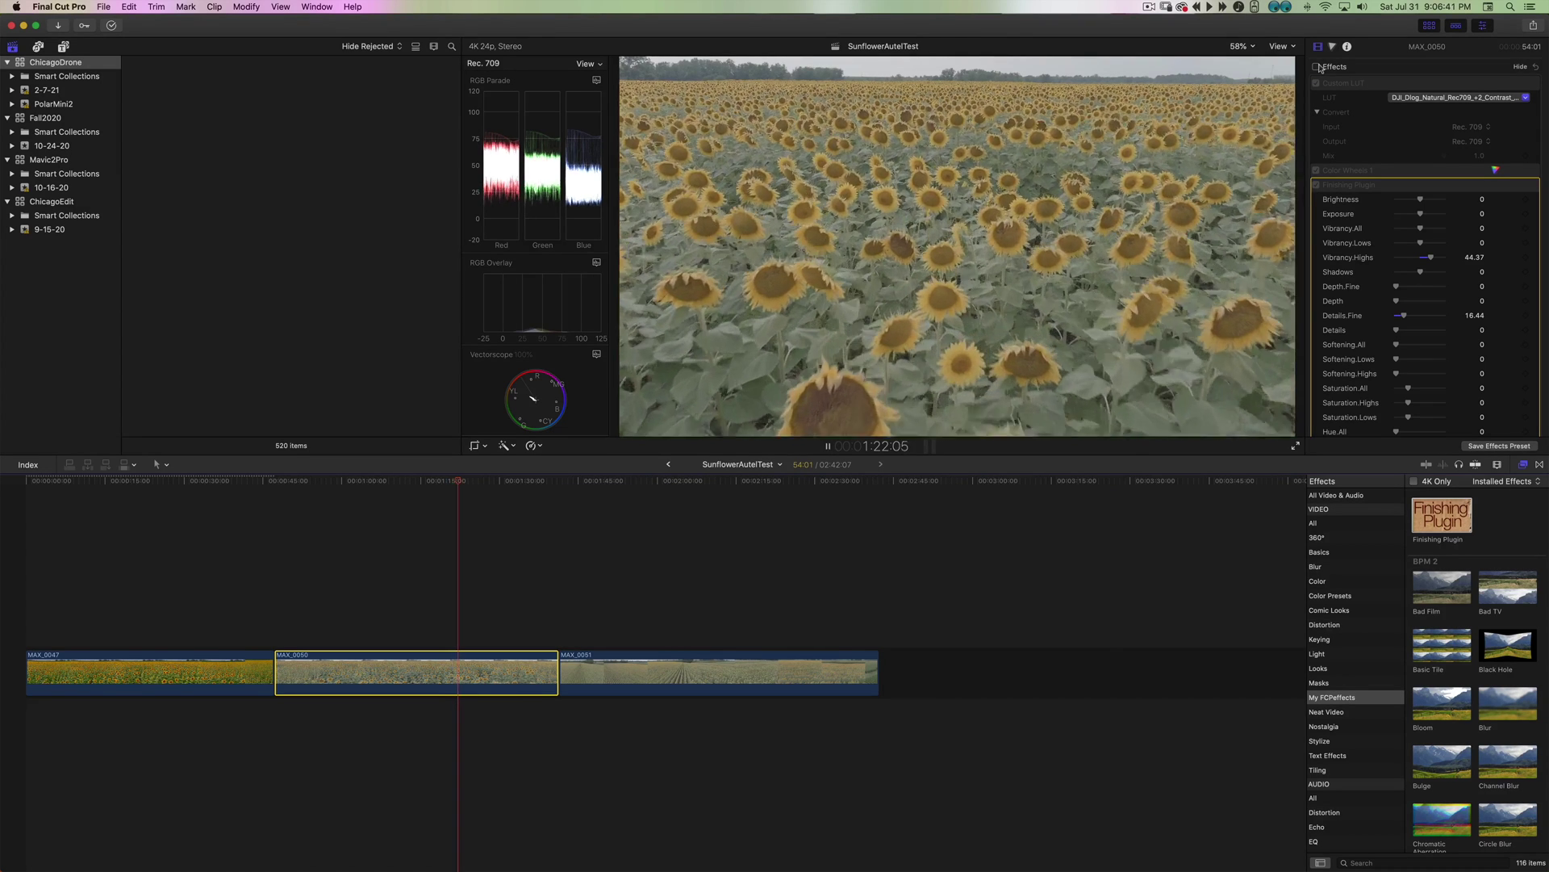
click(1317, 67)
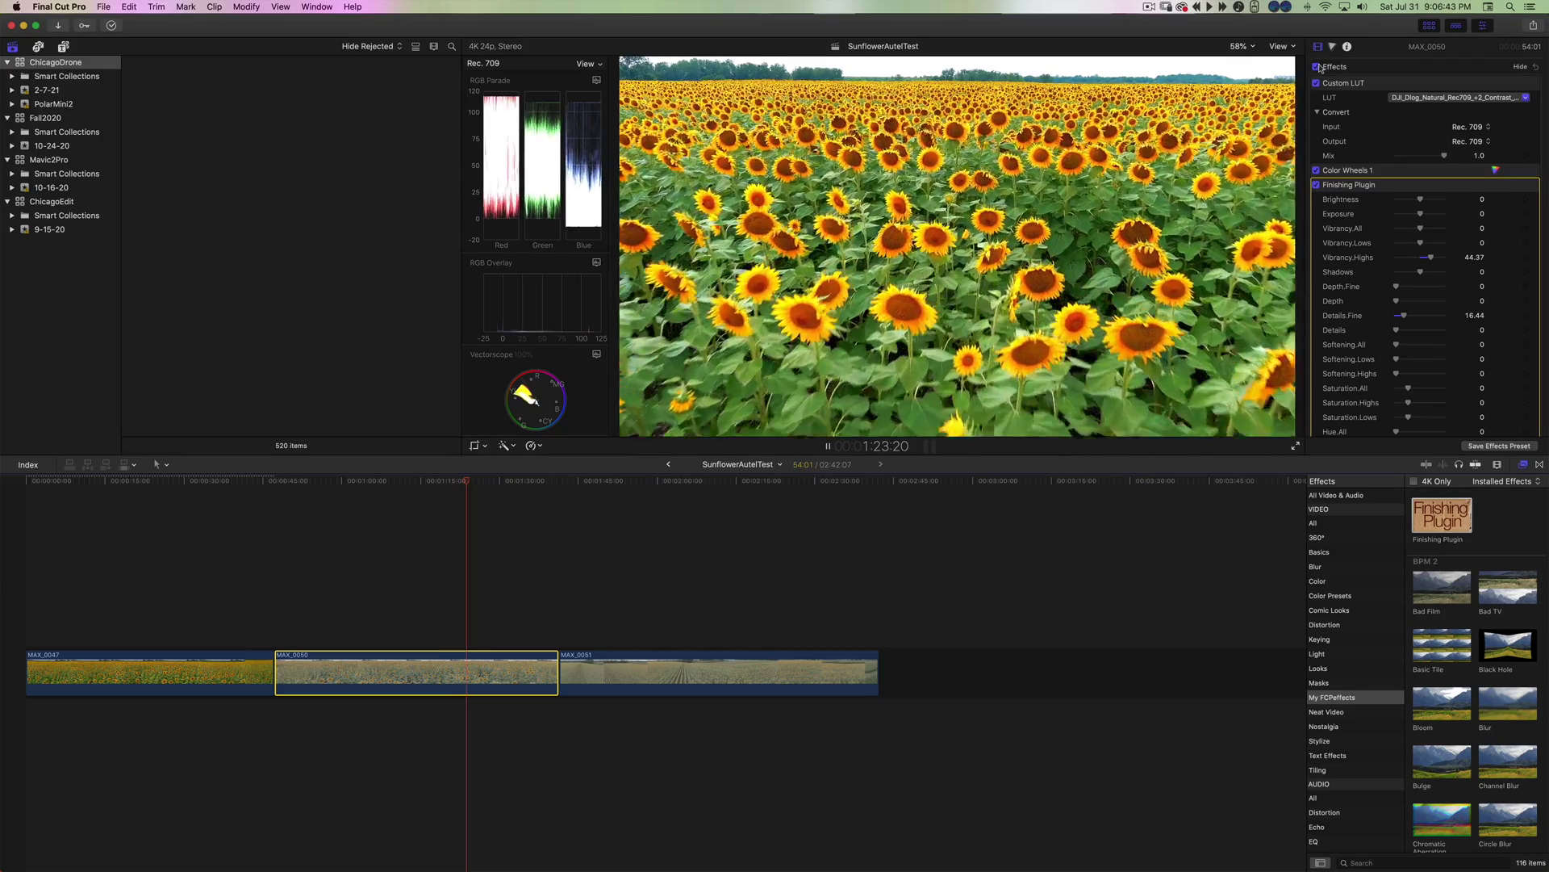
key(space)
click(1318, 581)
scroll(1384, 525, down, 1)
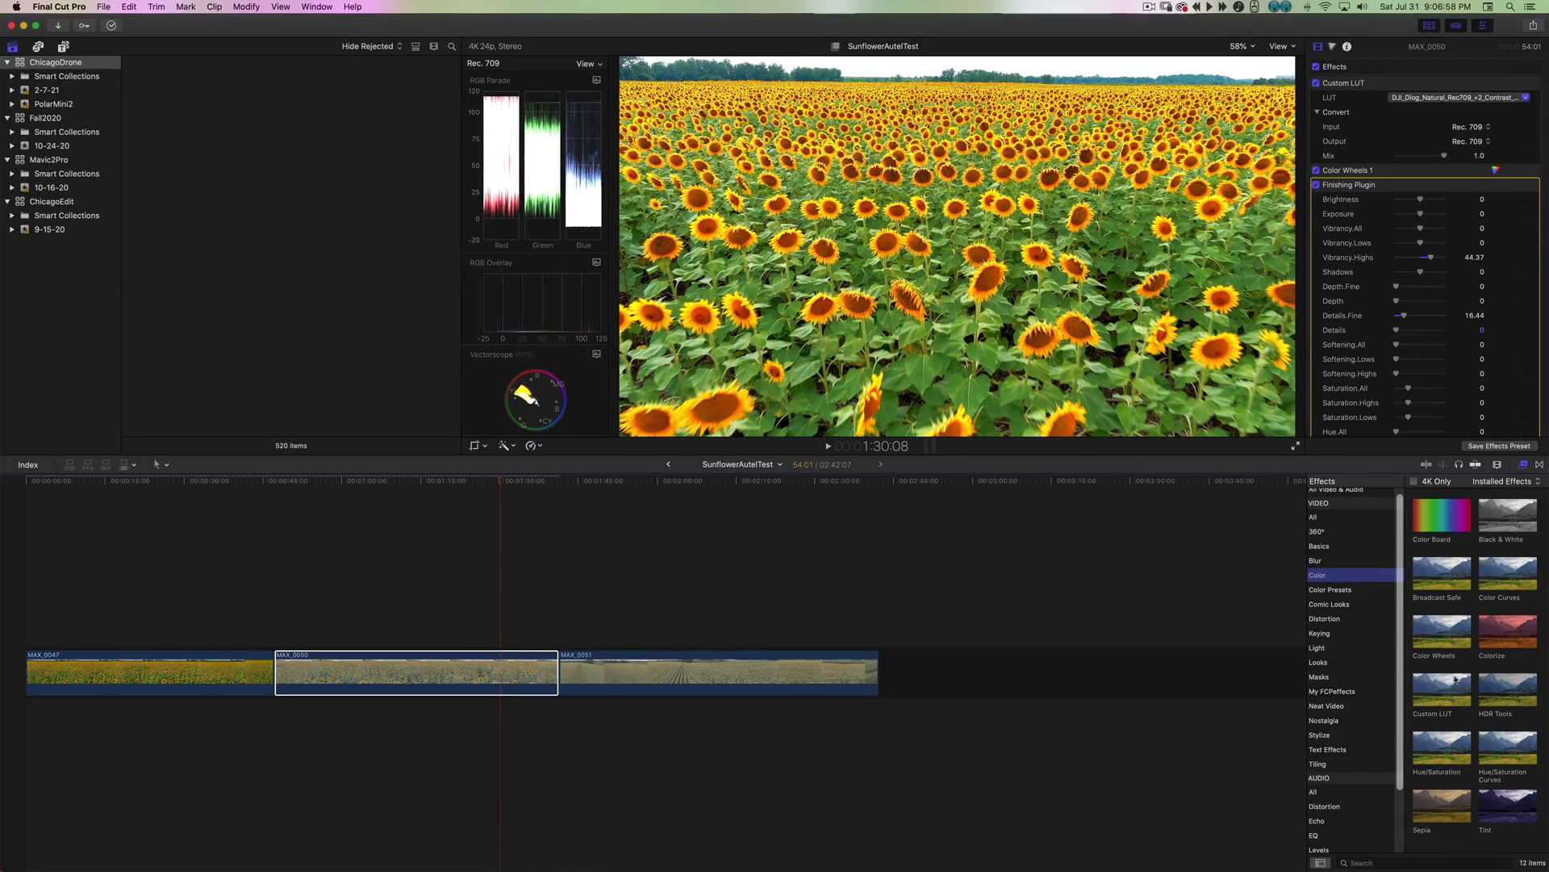
drag(1457, 680, 744, 674)
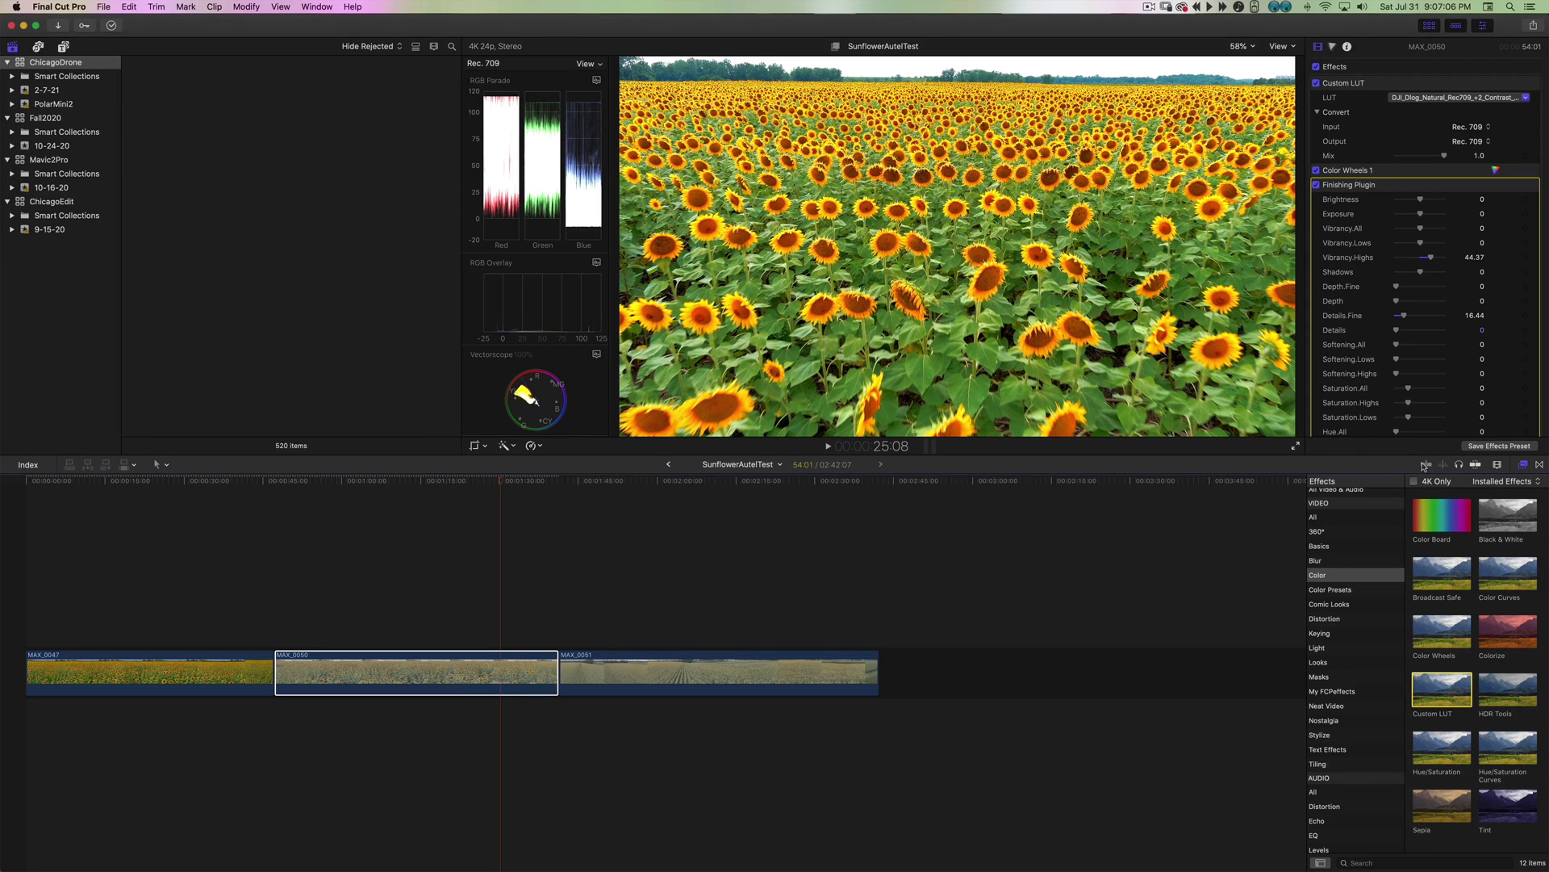
Copy the Custom LUT, Color Wheels 1 and Finishing Plugin attributes from MAX_0050 onto MAX_0051 with Stretch to Fit keyframe timing
drag(502, 487, 582, 488)
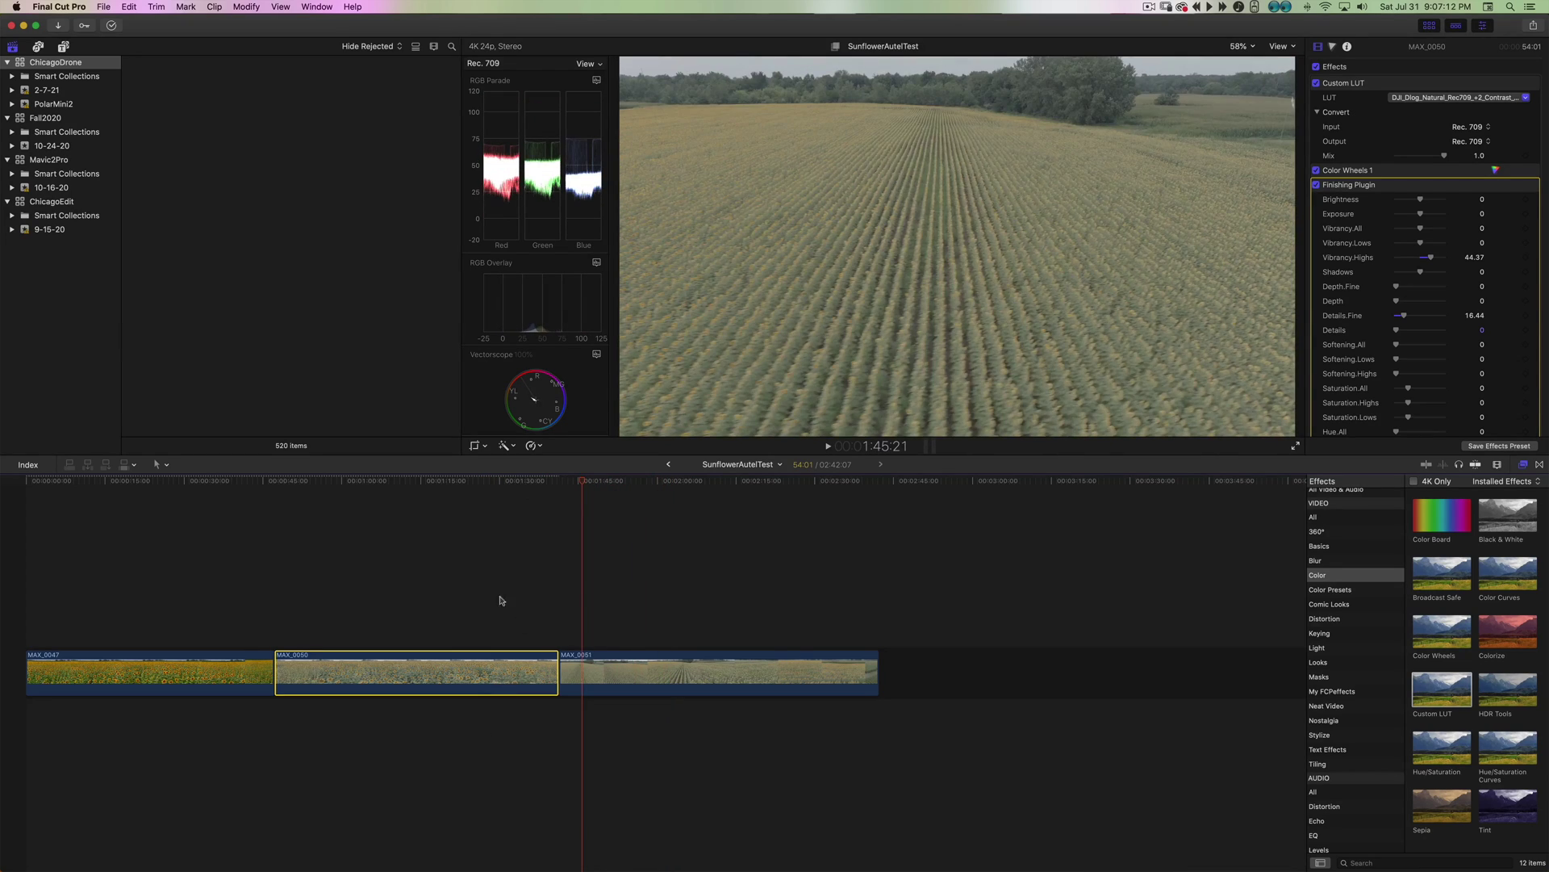
click(481, 480)
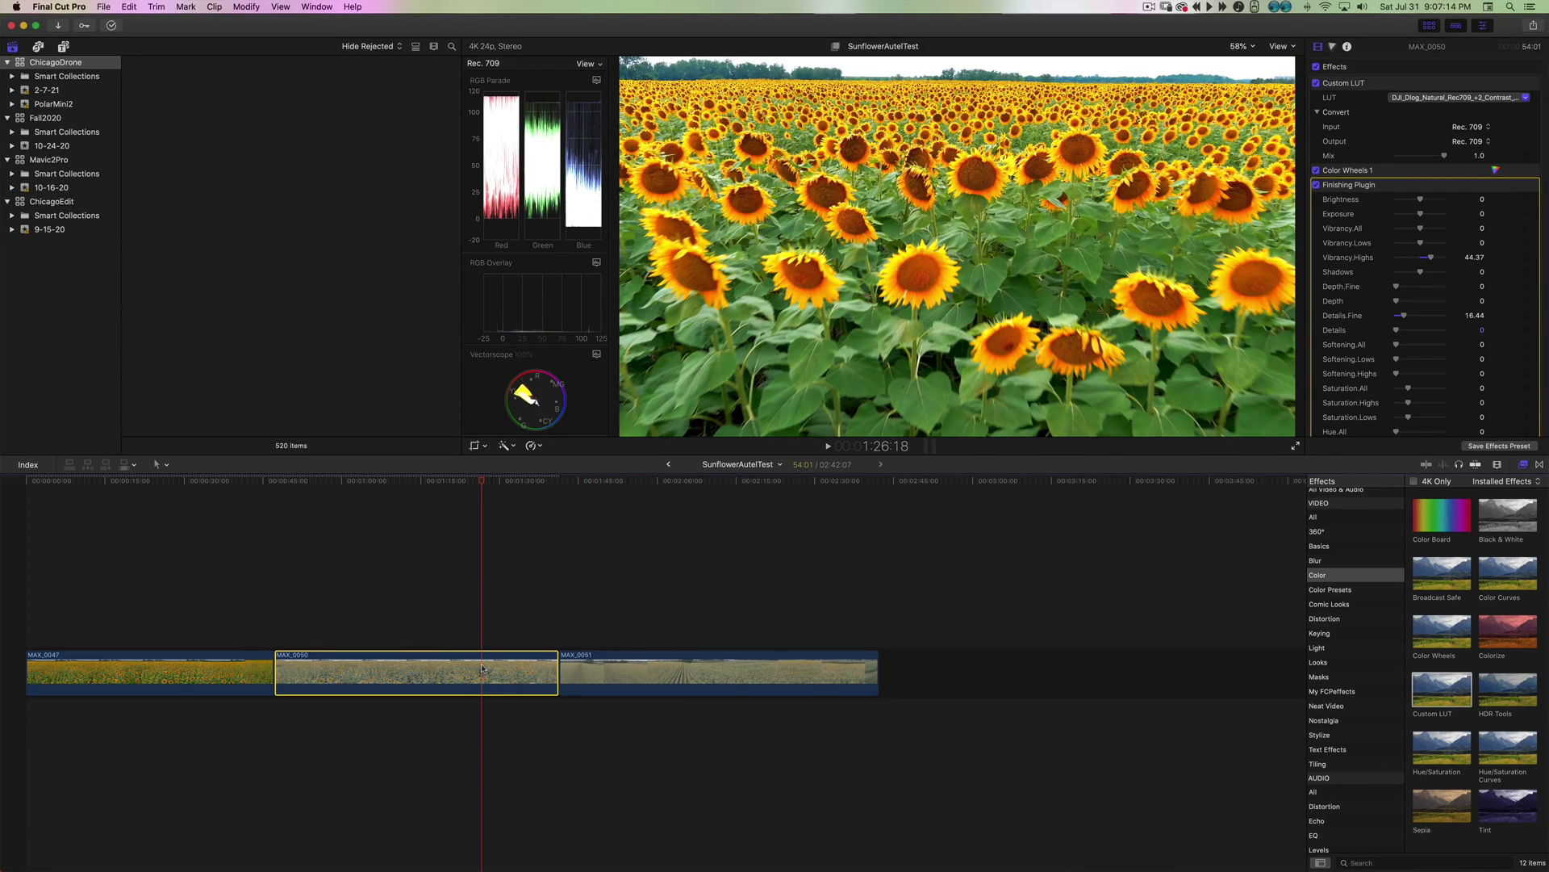
click(637, 670)
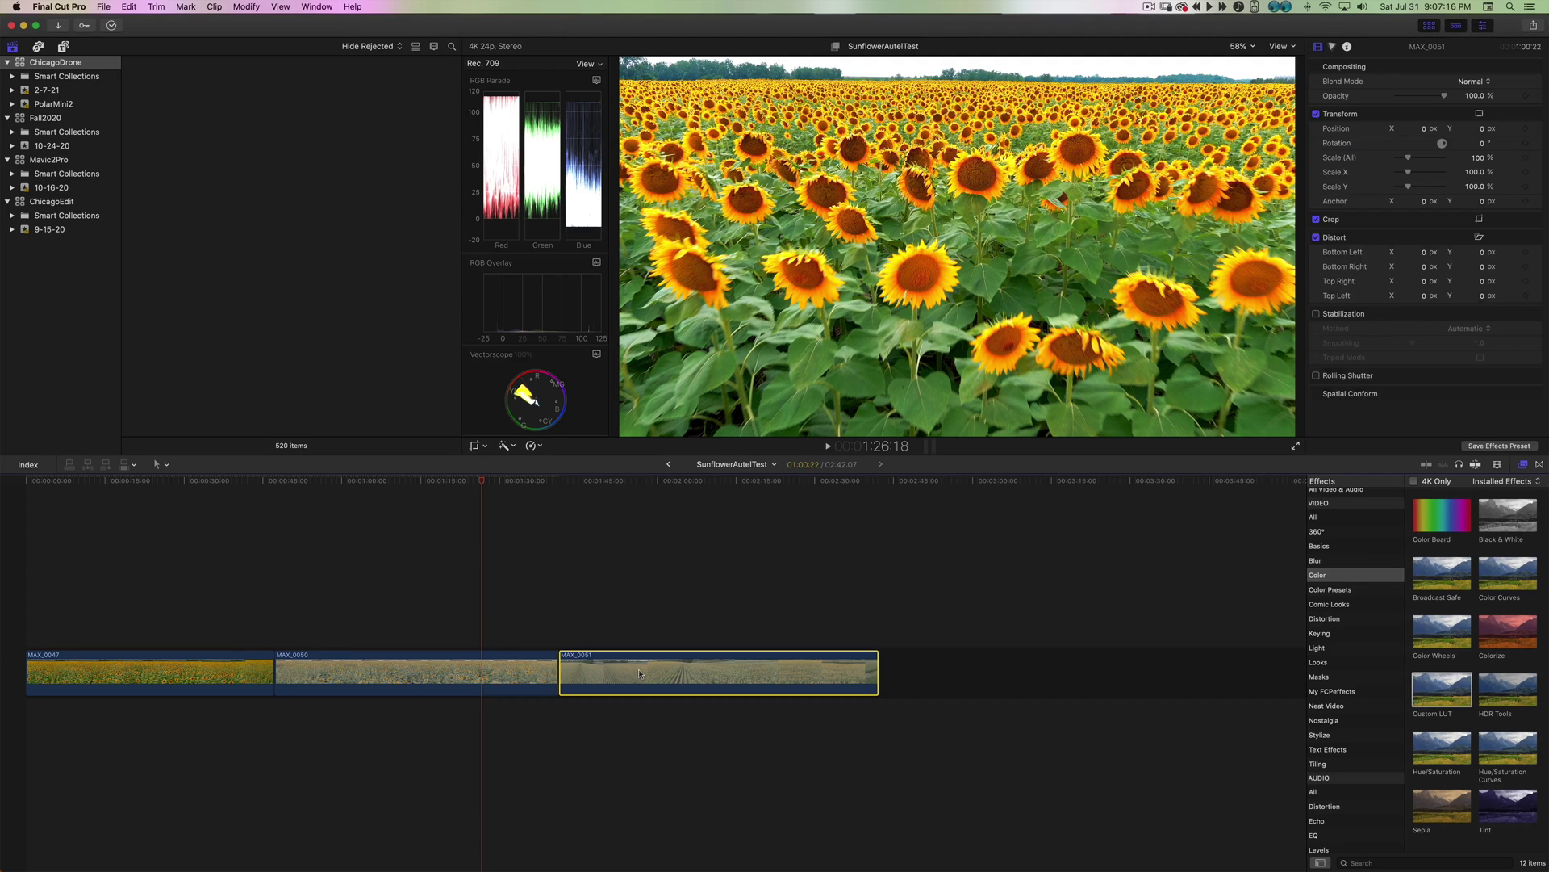
key(super+shift+v)
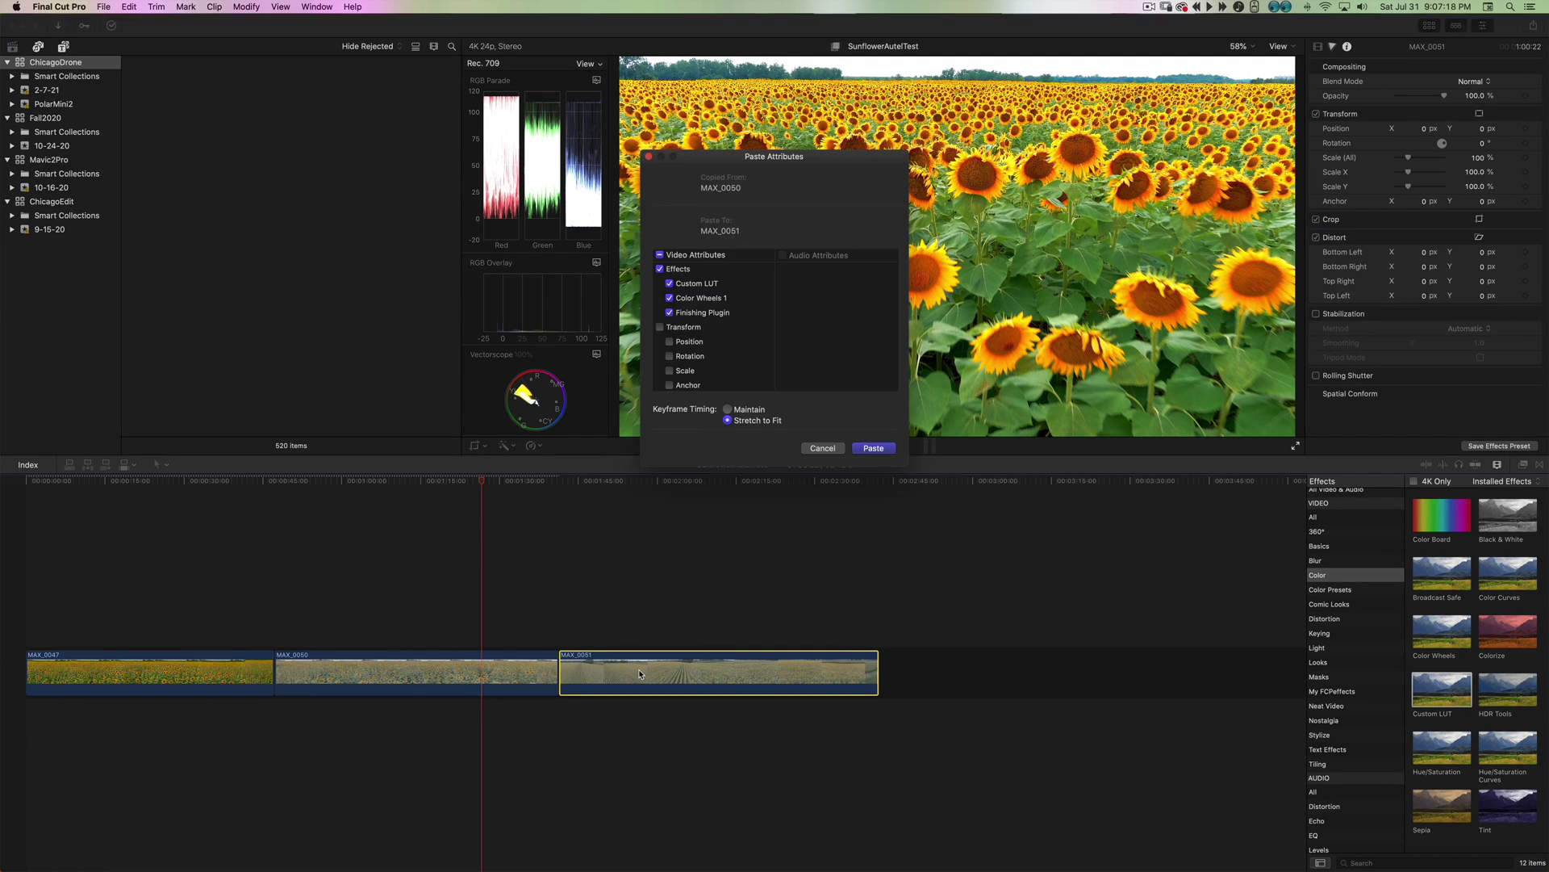
key(Return)
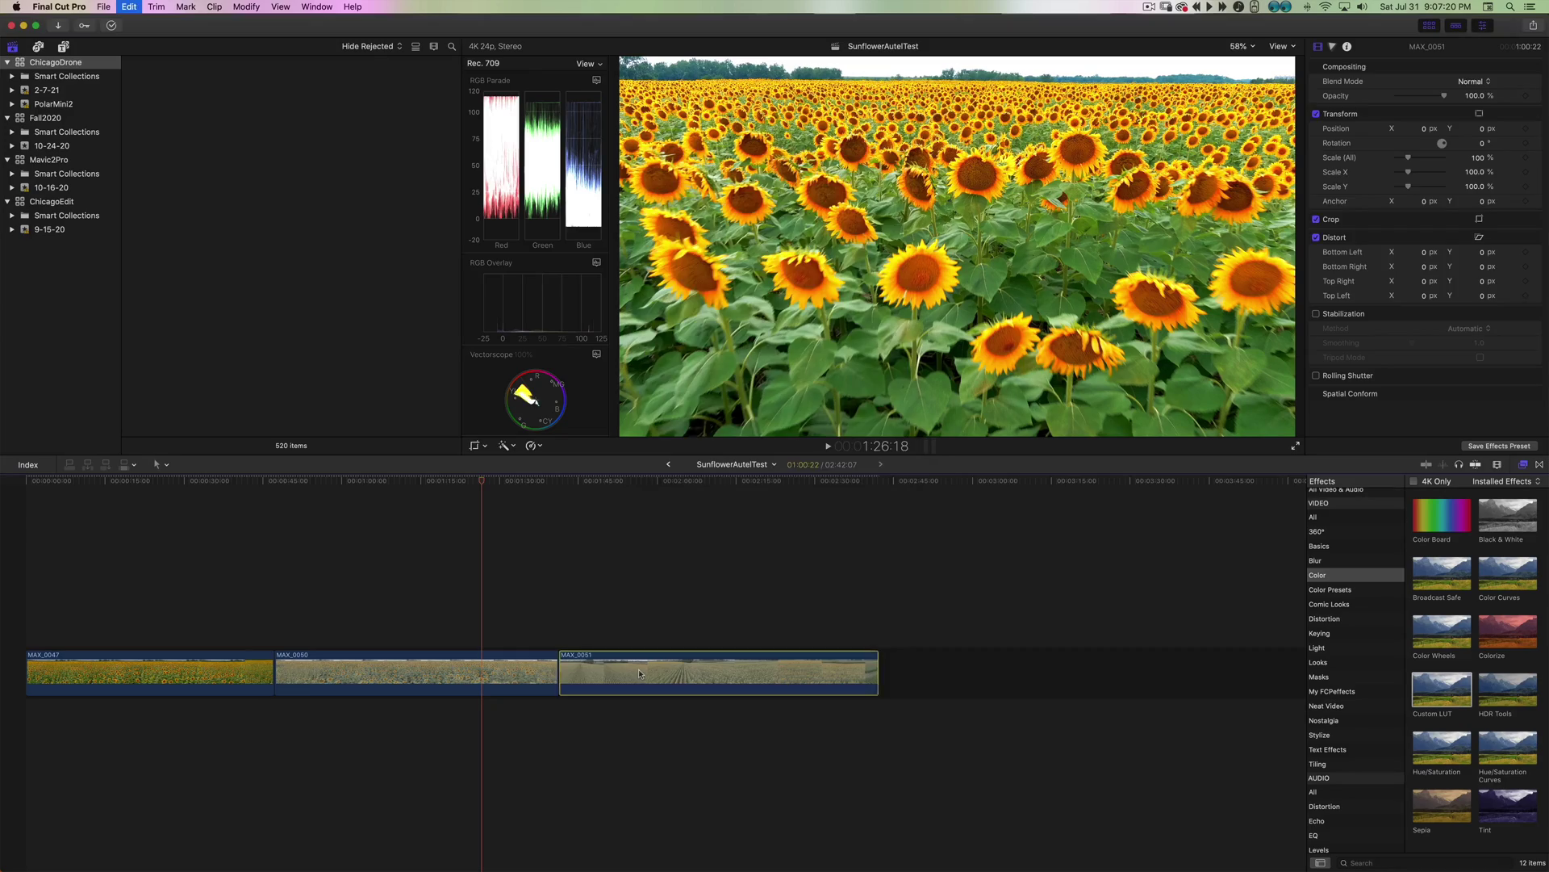
Play back the graded MAX_0051 clip from about 2:01, view its clip information, and review the footage full screen
click(663, 481)
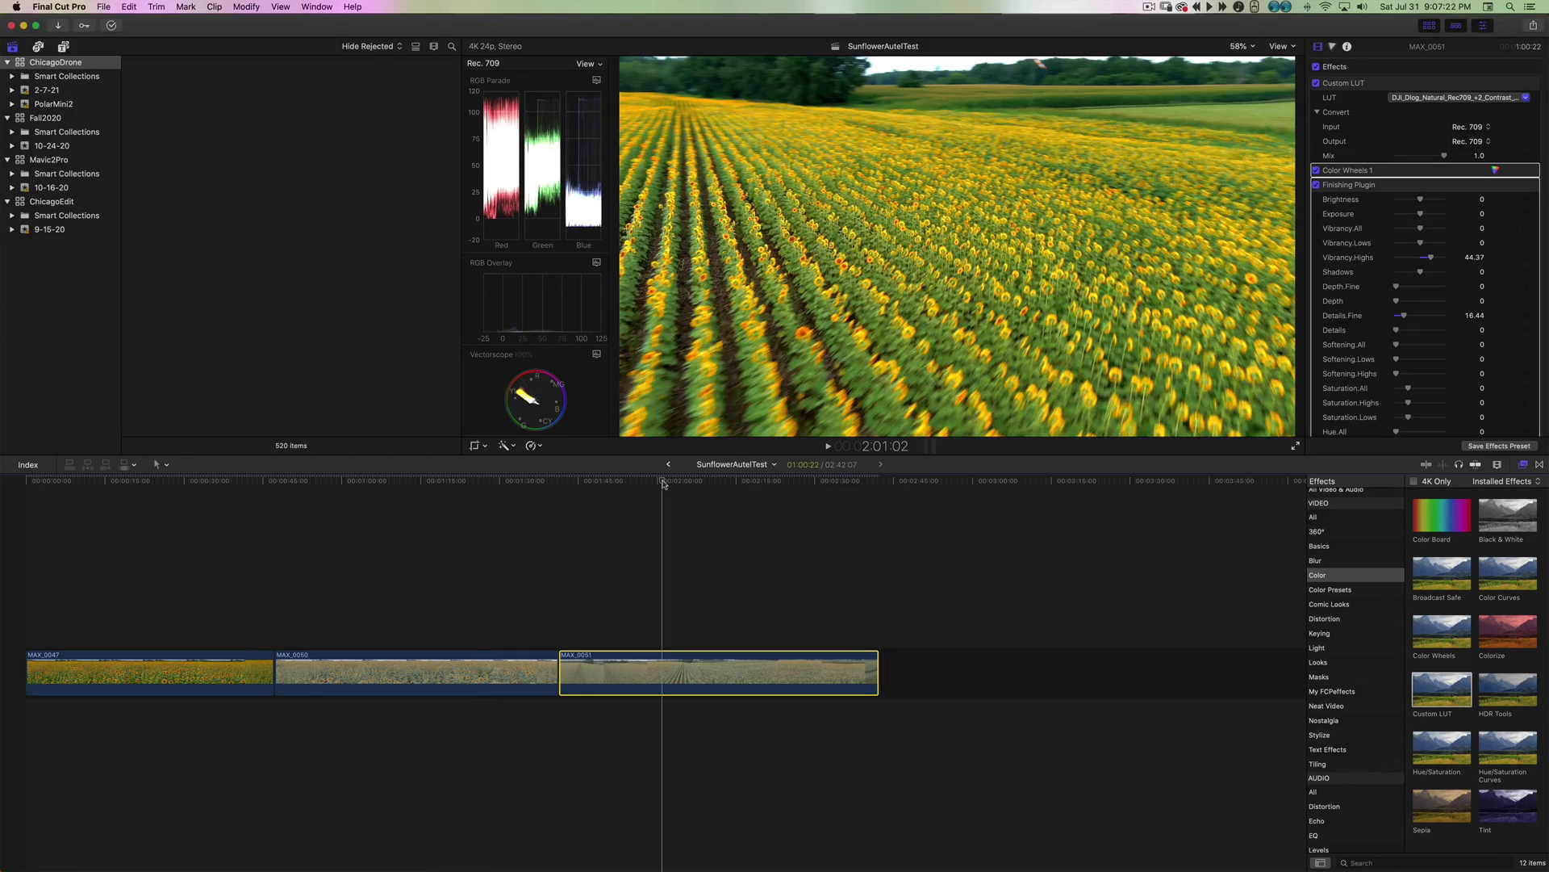
key(space)
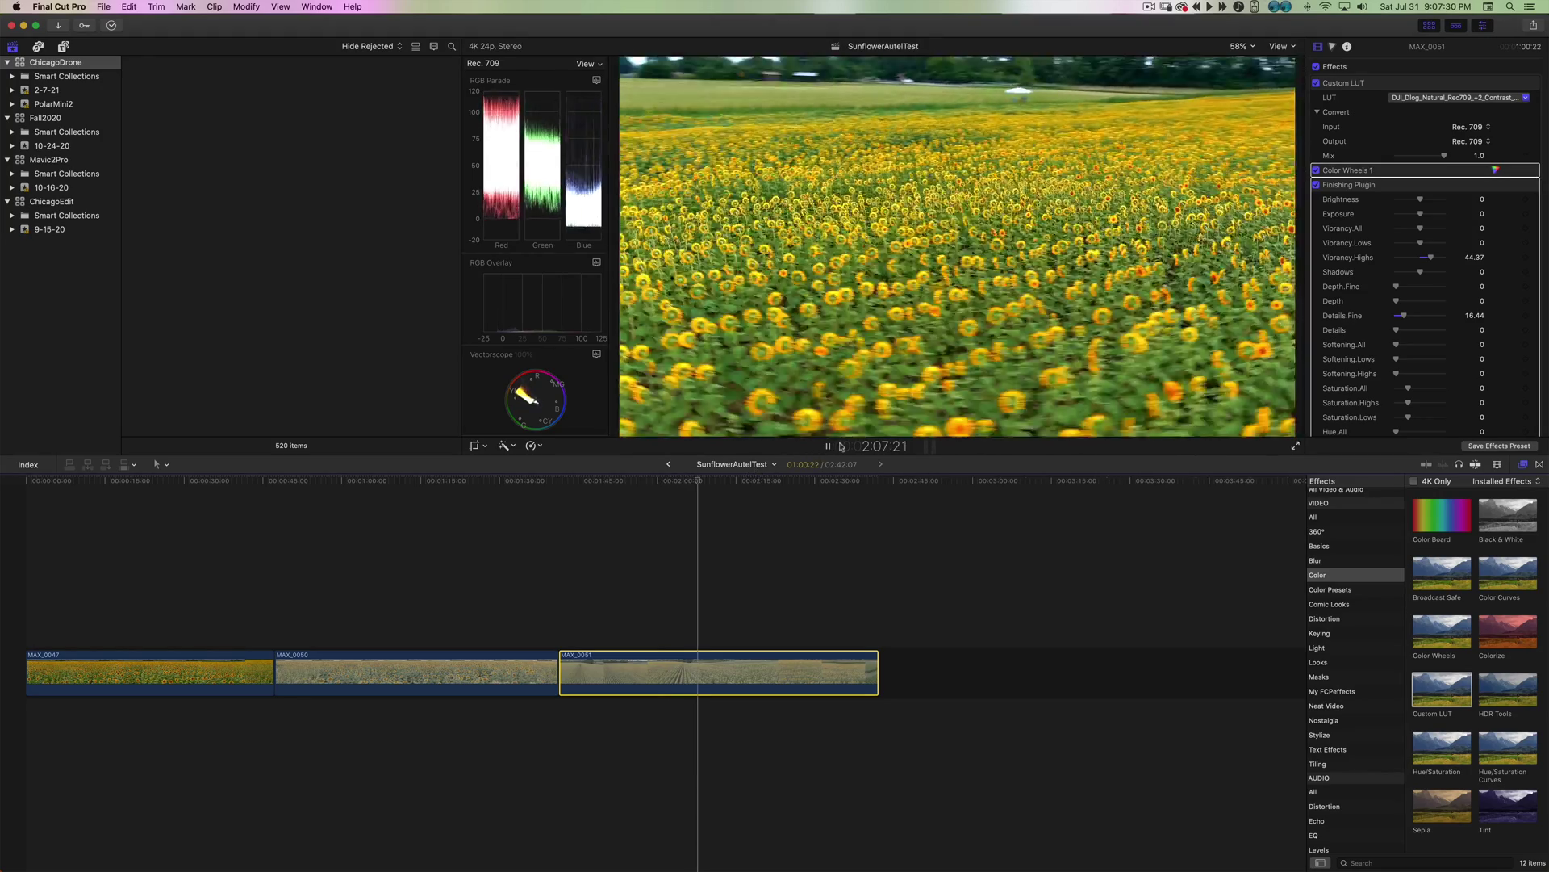
key(space)
click(1347, 47)
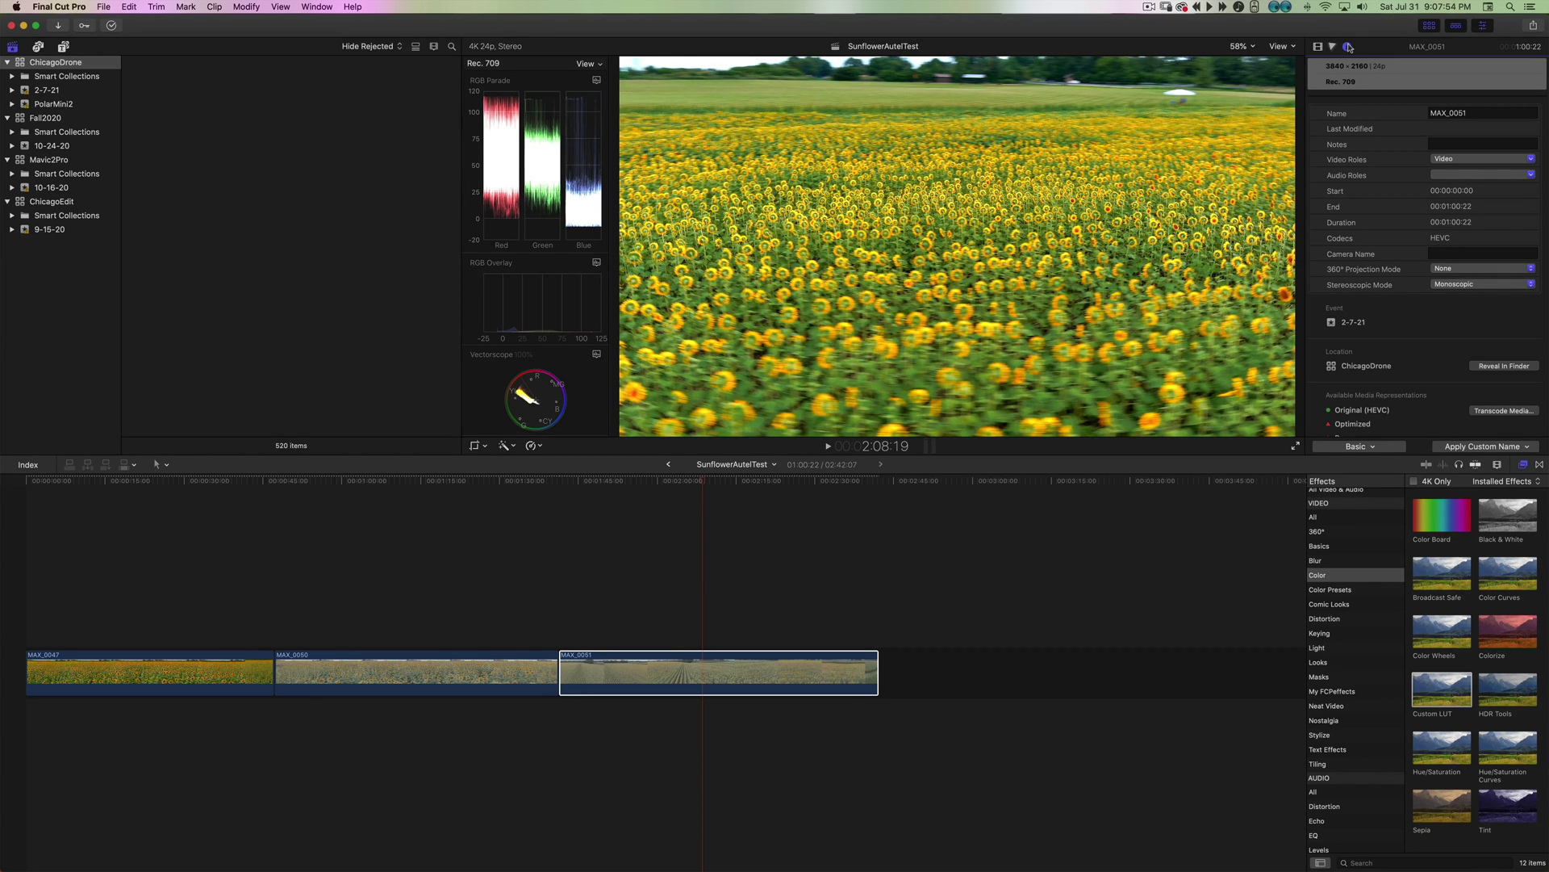
key(space)
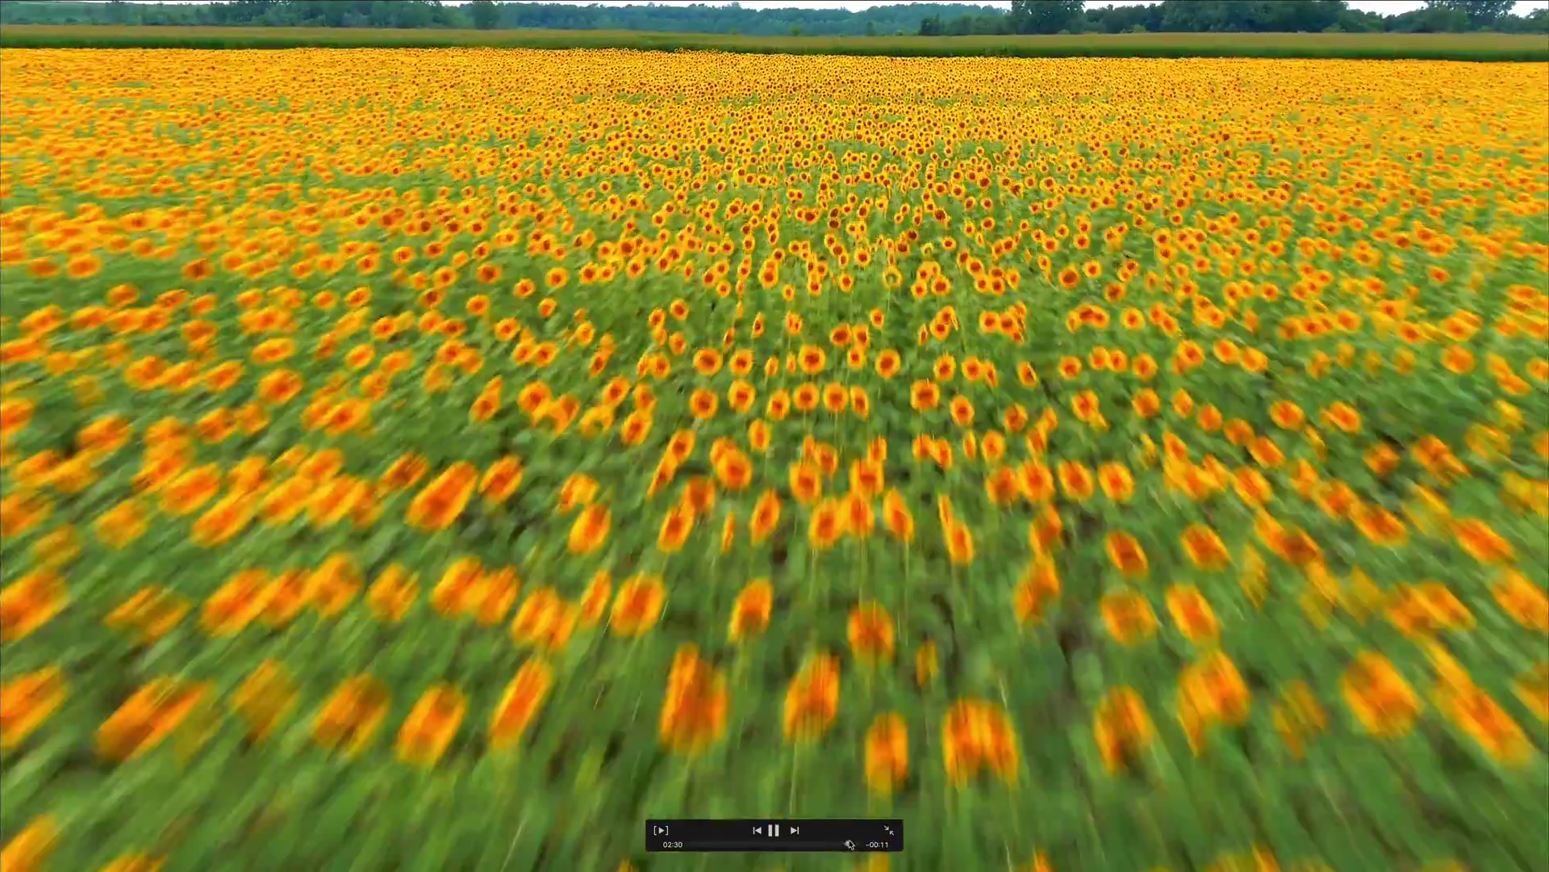
Move the full-screen playback back to about 1:56, leave full screen, and skim MAX_0047 from about 18 to 39 seconds
drag(844, 844, 812, 842)
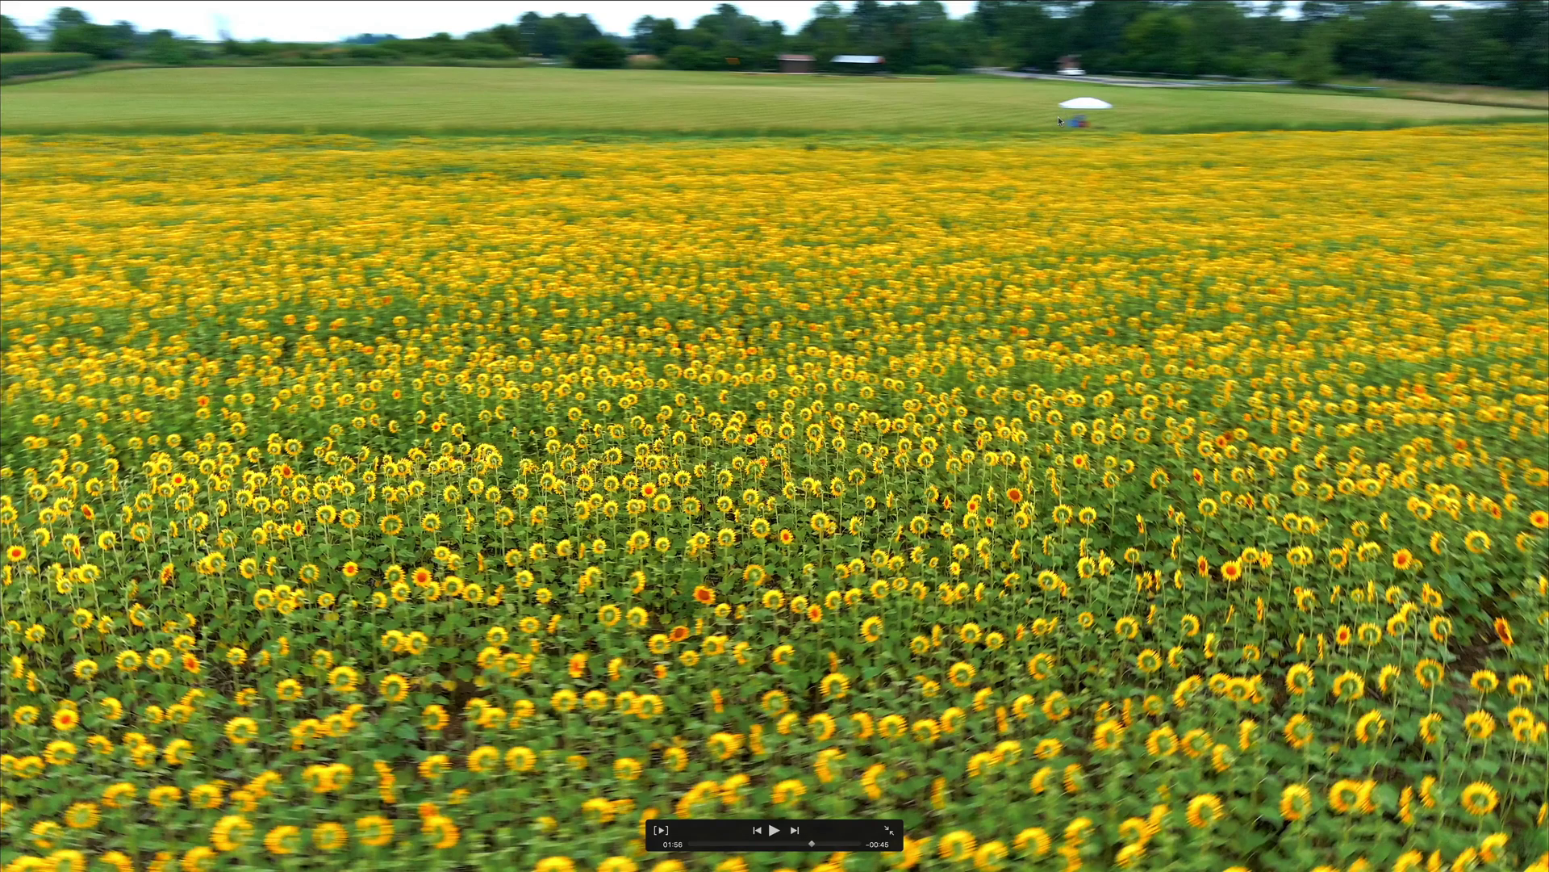
key(Escape)
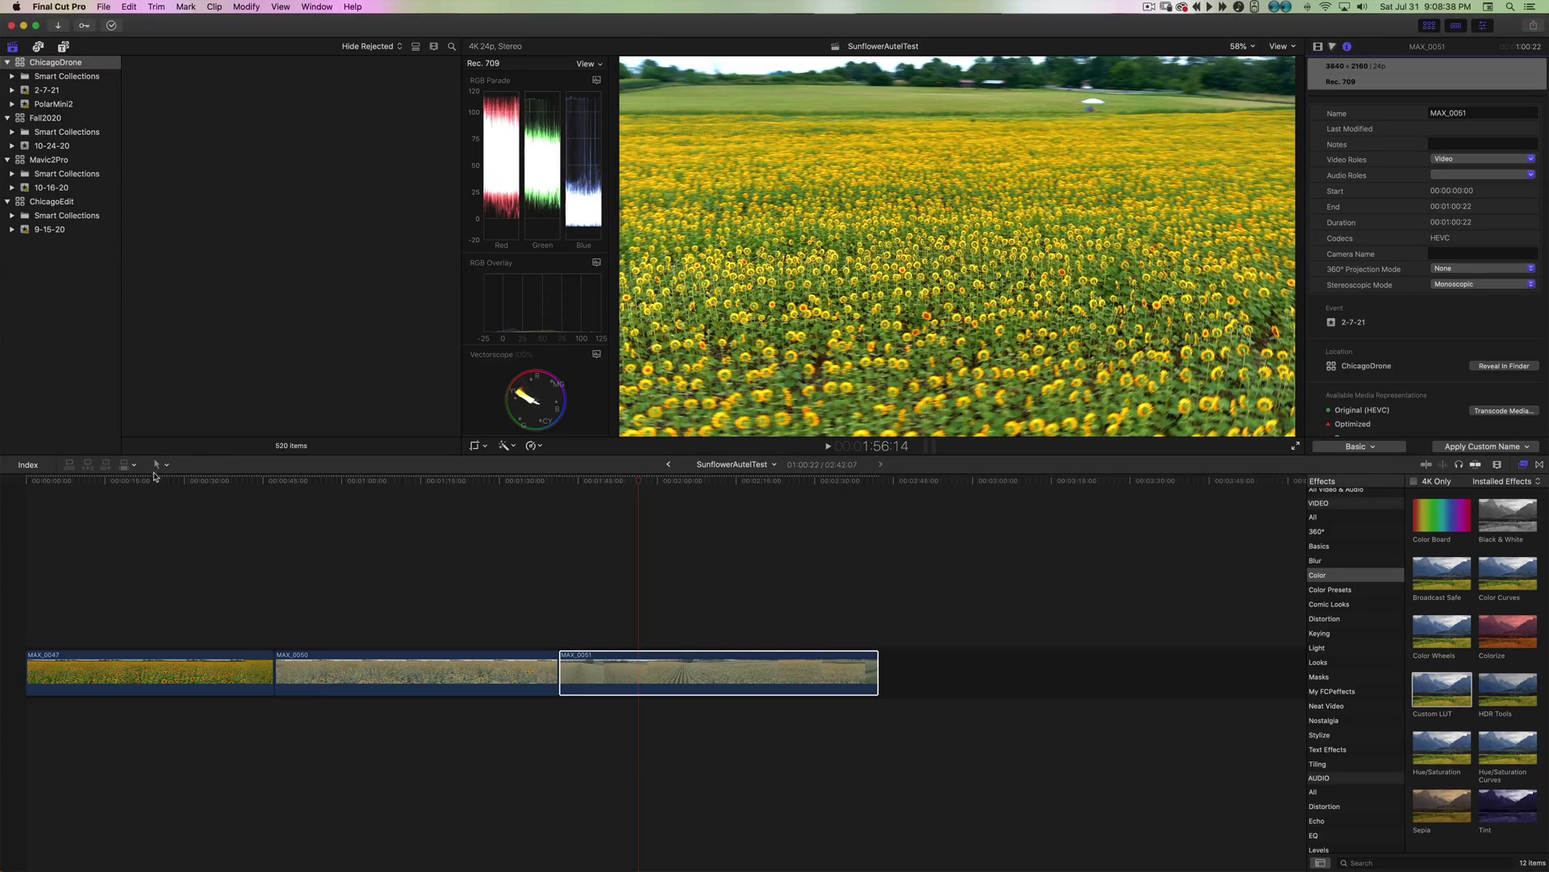
click(121, 482)
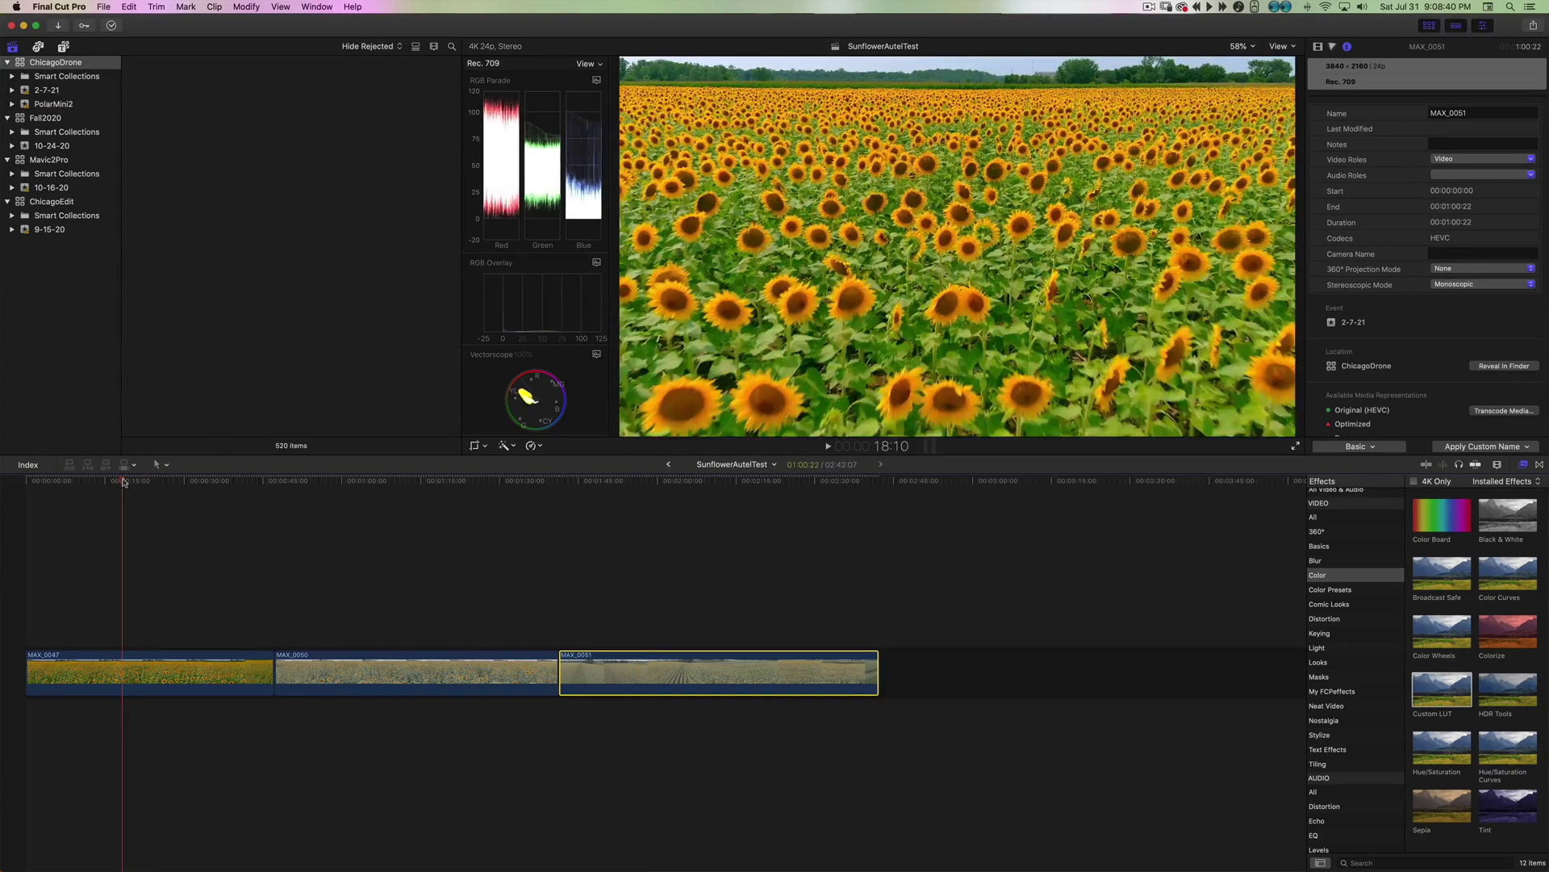
drag(122, 482, 235, 482)
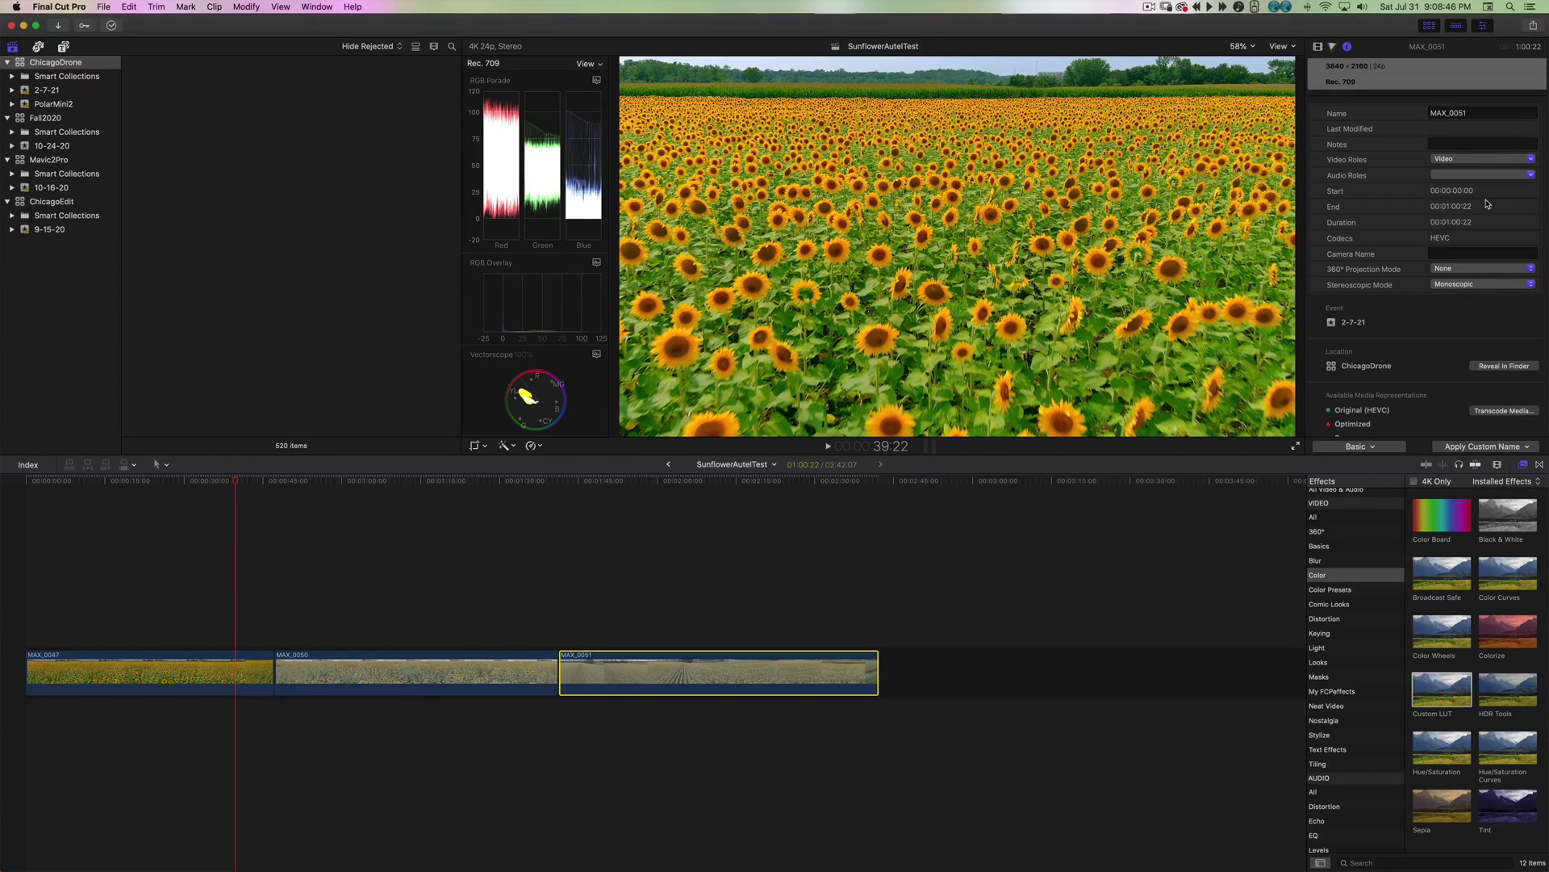
Show the Color Wheels 1 correction of MAX_0051, try shifting its shadows color, and undo the change
click(1332, 48)
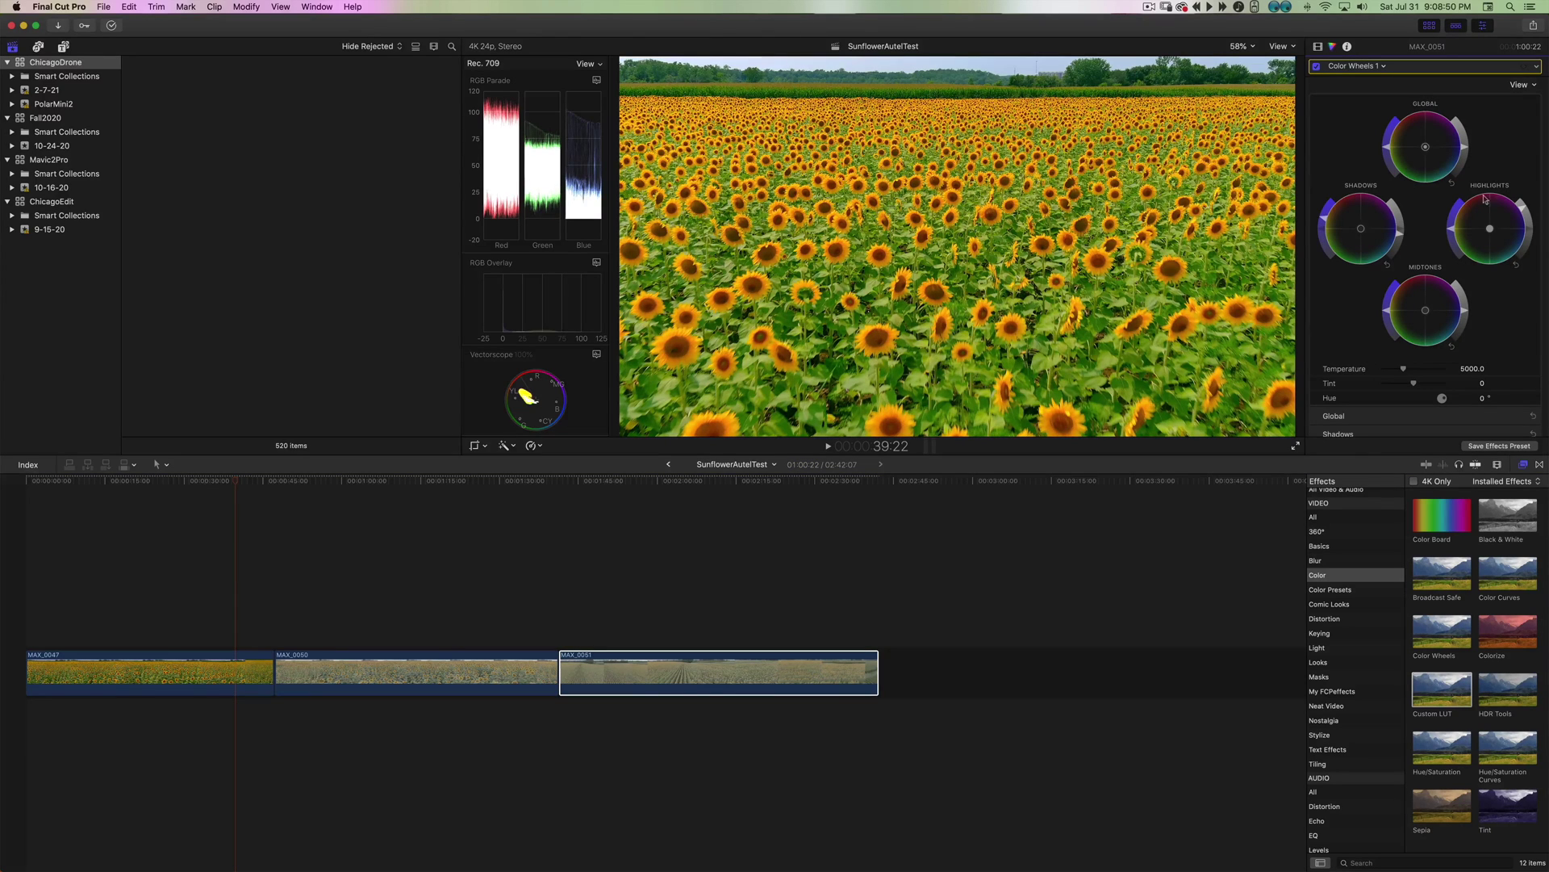
scroll(1435, 181, down, 1)
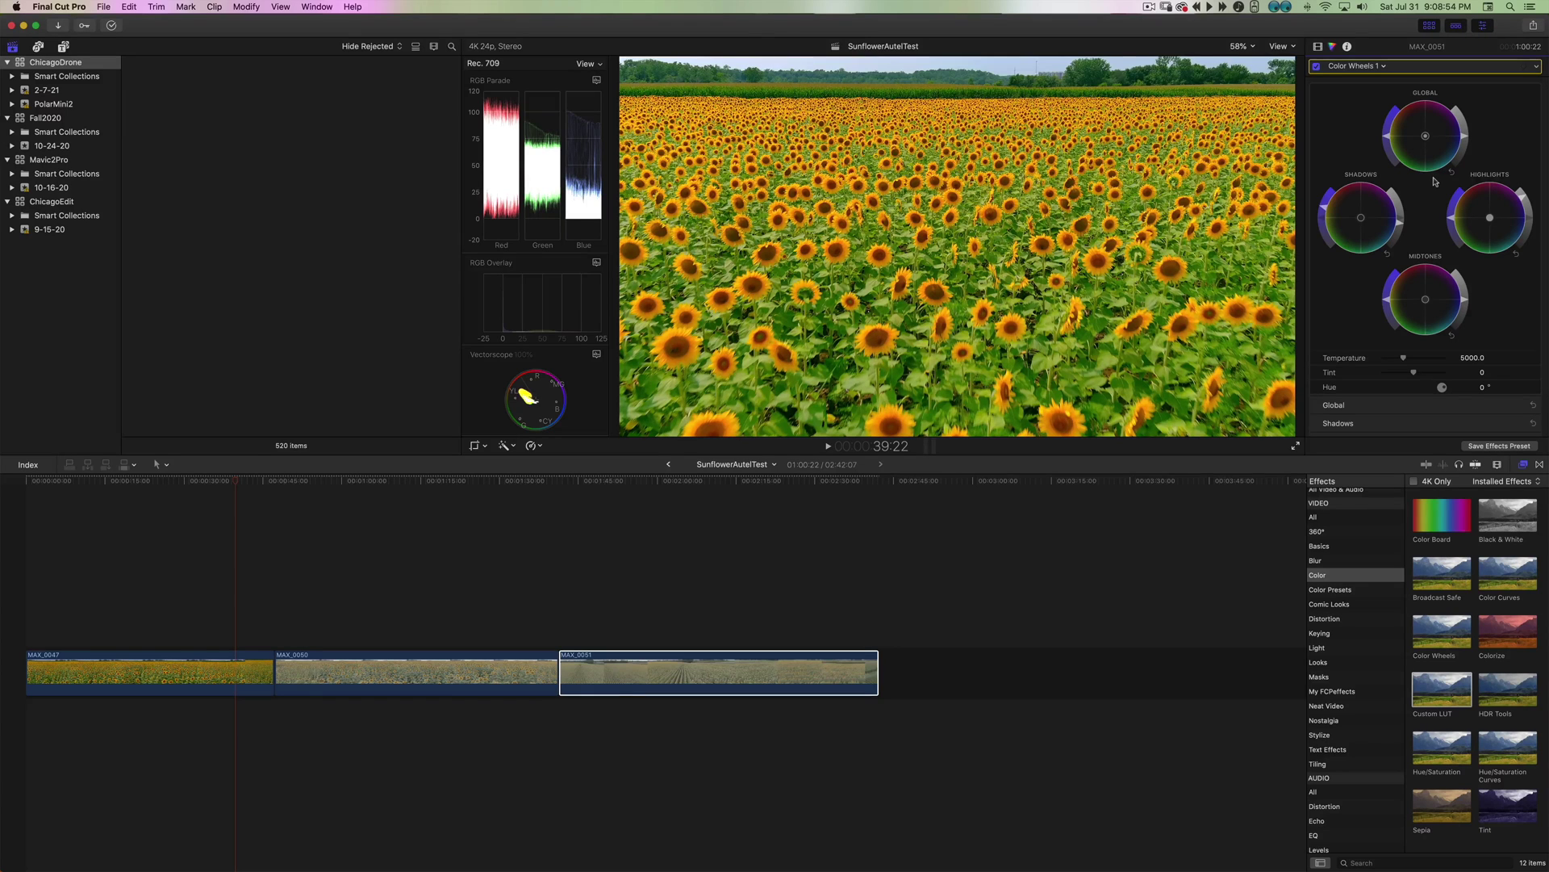
scroll(1435, 181, down, 1)
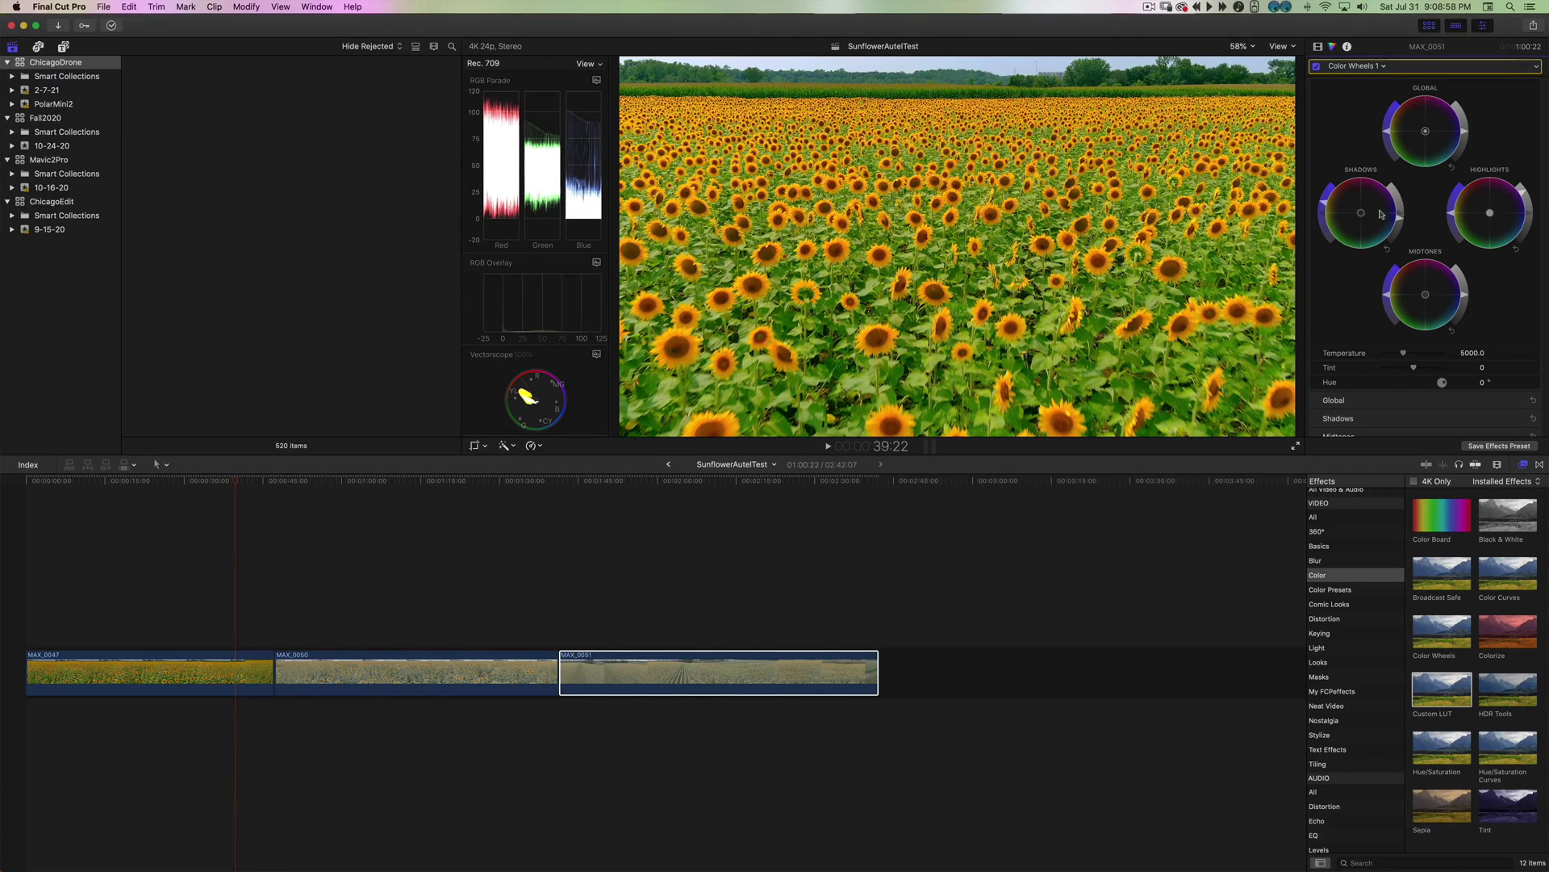
drag(1362, 213, 1526, 350)
key(super+z)
Select MAX_0047 and try shifting its Color Wheels 1 midtones toward magenta and toward orange, undoing each change
click(212, 692)
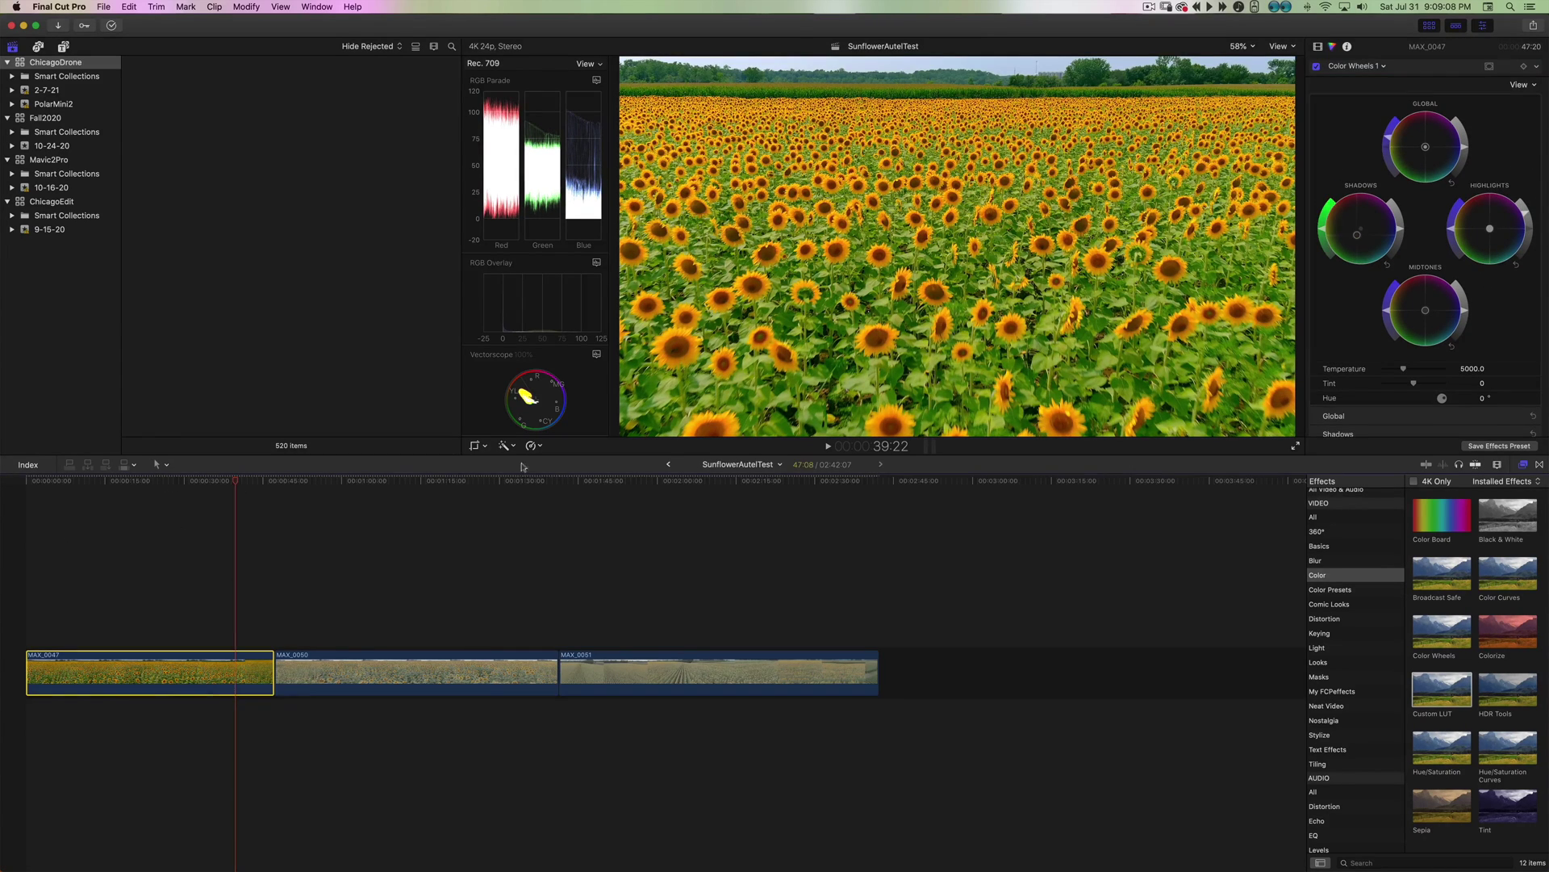
drag(1427, 310, 1436, 288)
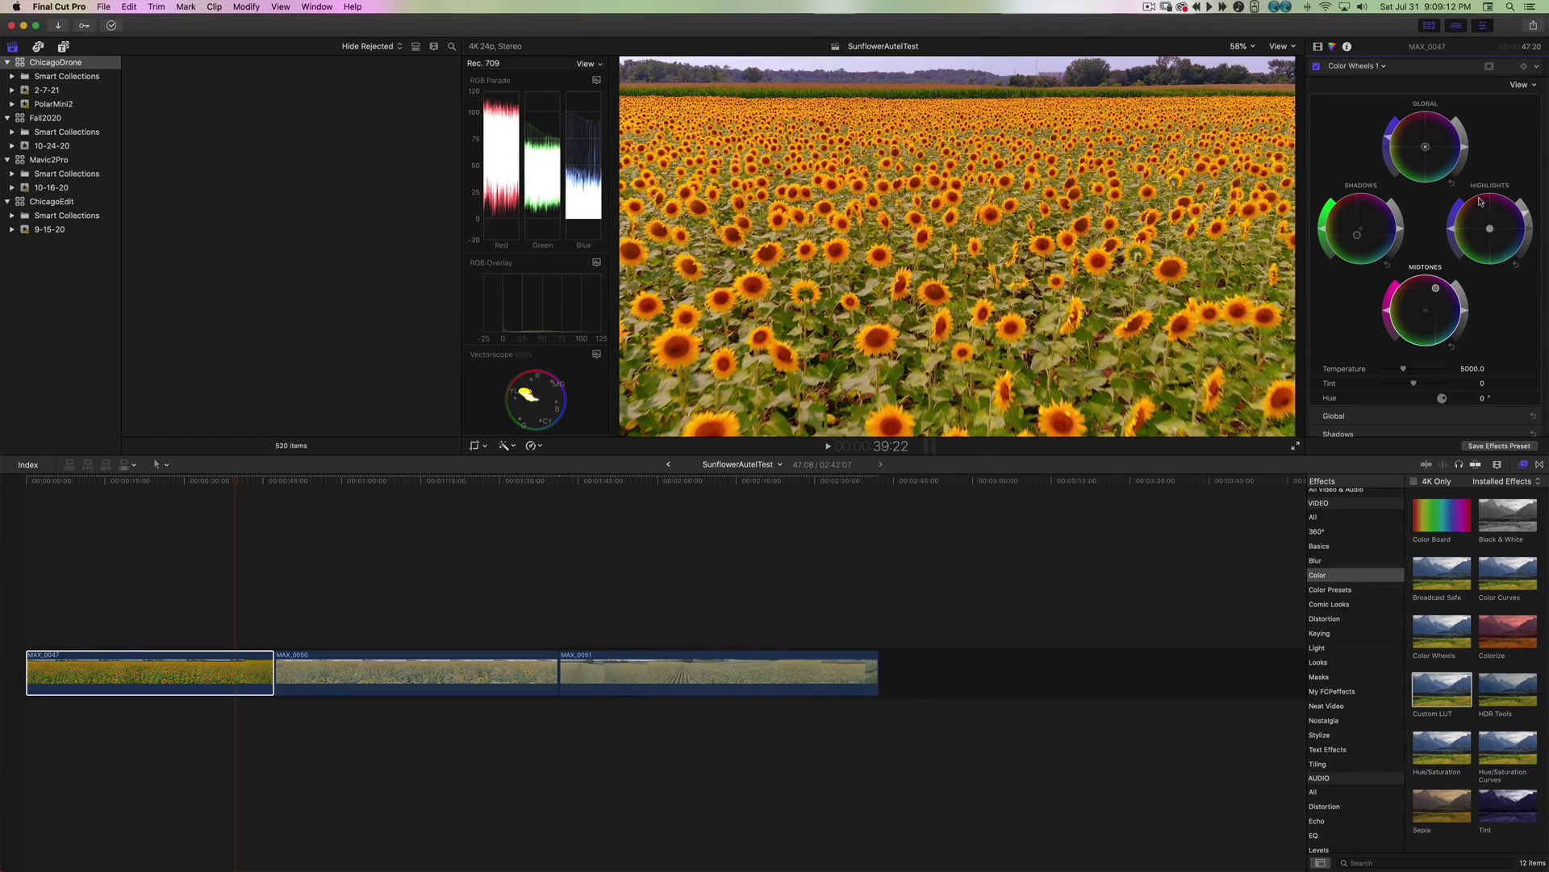
key(super+z)
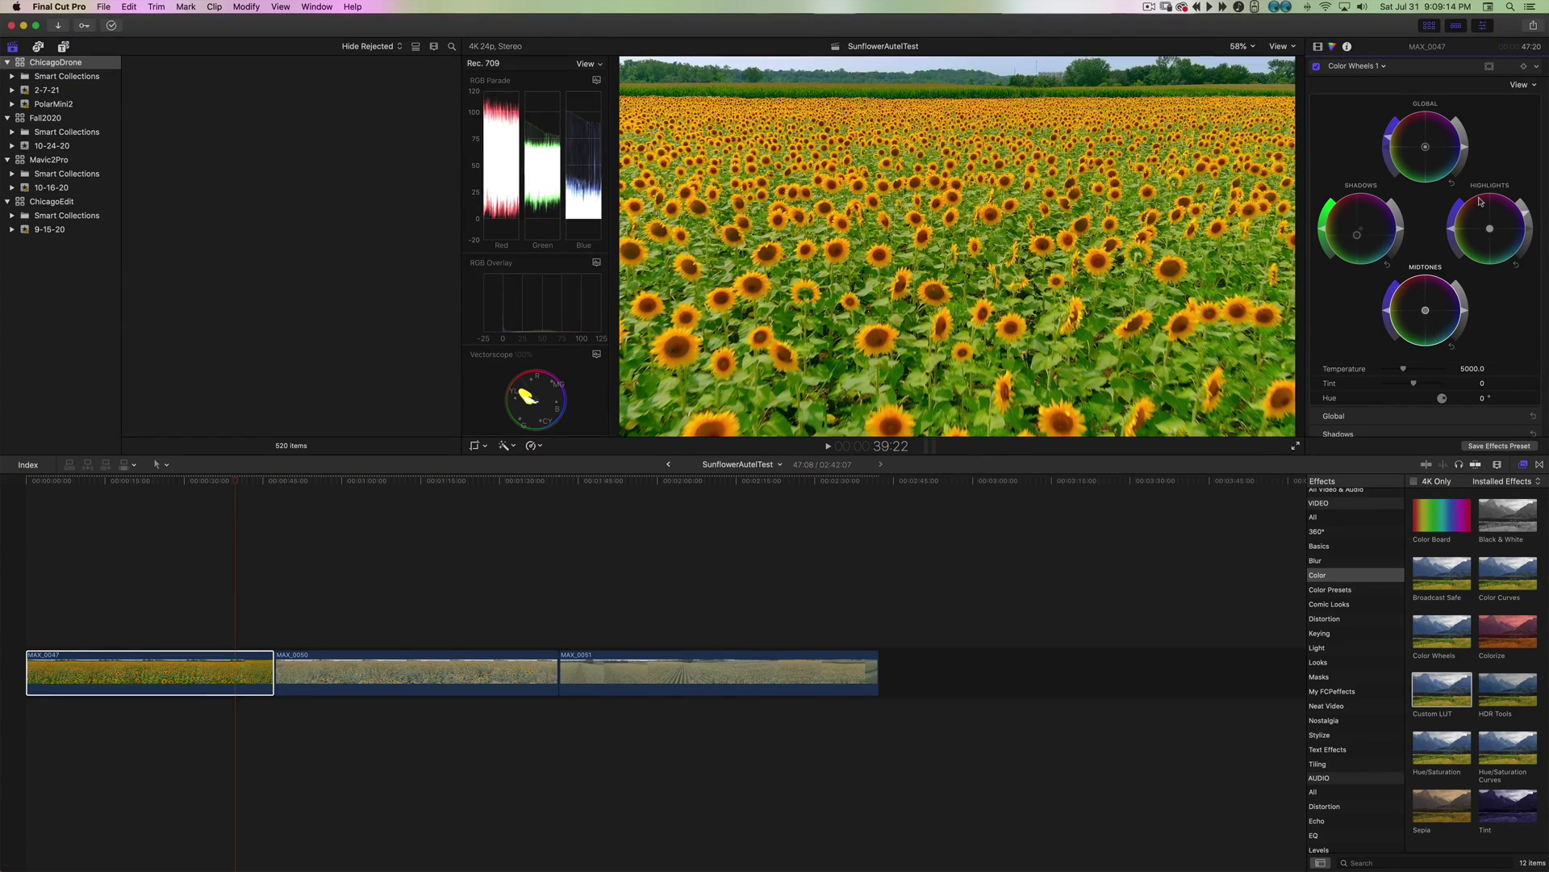
drag(1426, 314, 1380, 312)
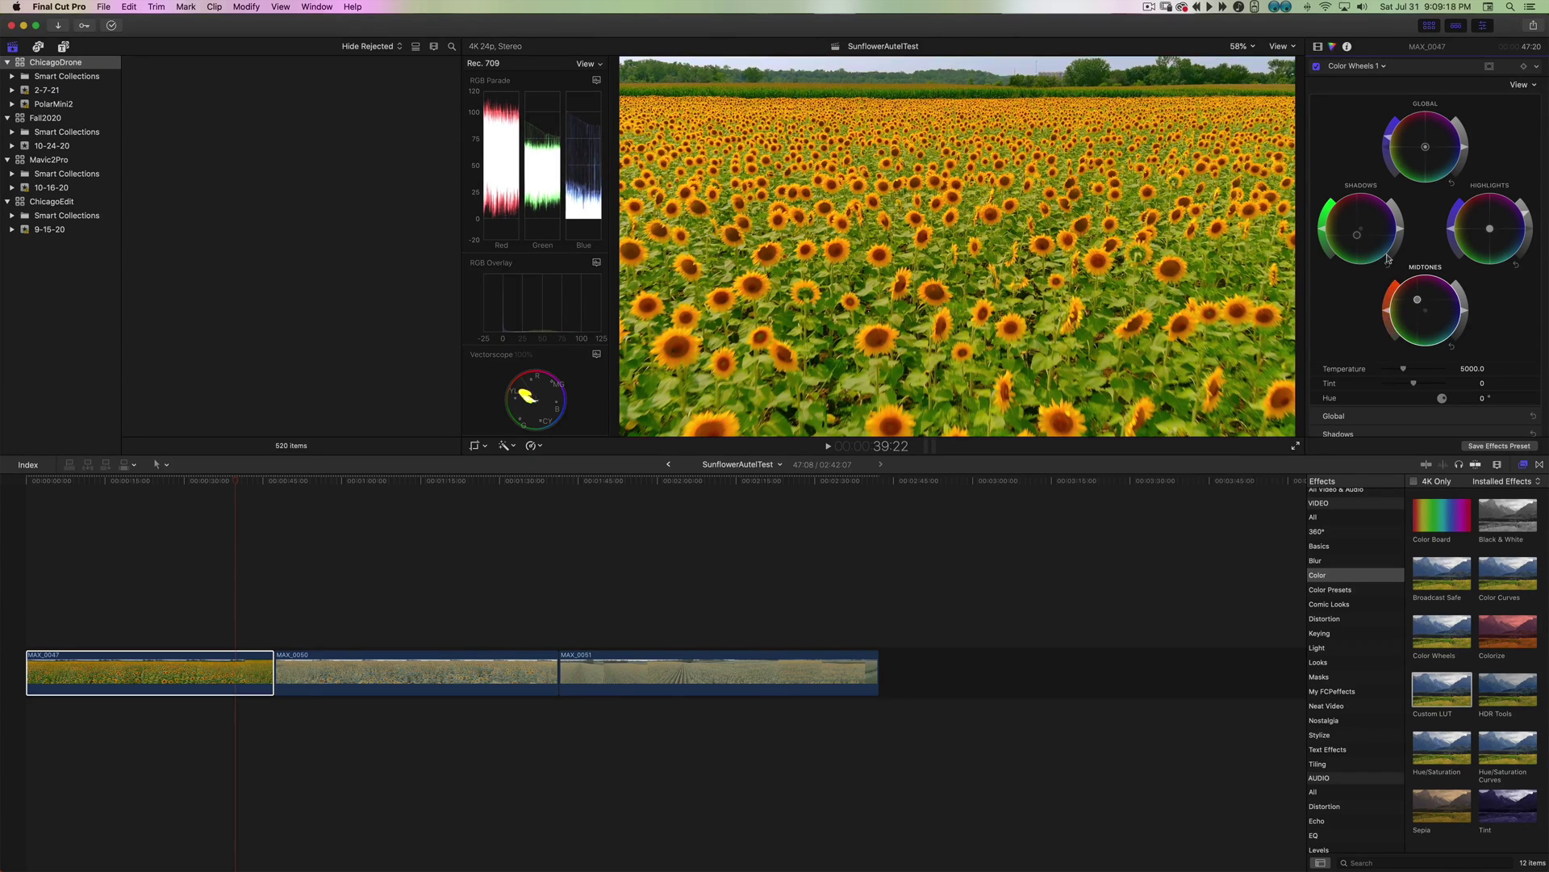
key(super+z)
Shift the Color Wheels 1 highlights of MAX_0047 slightly toward blue and review the footage full screen from about 39 seconds
drag(1490, 228, 1498, 233)
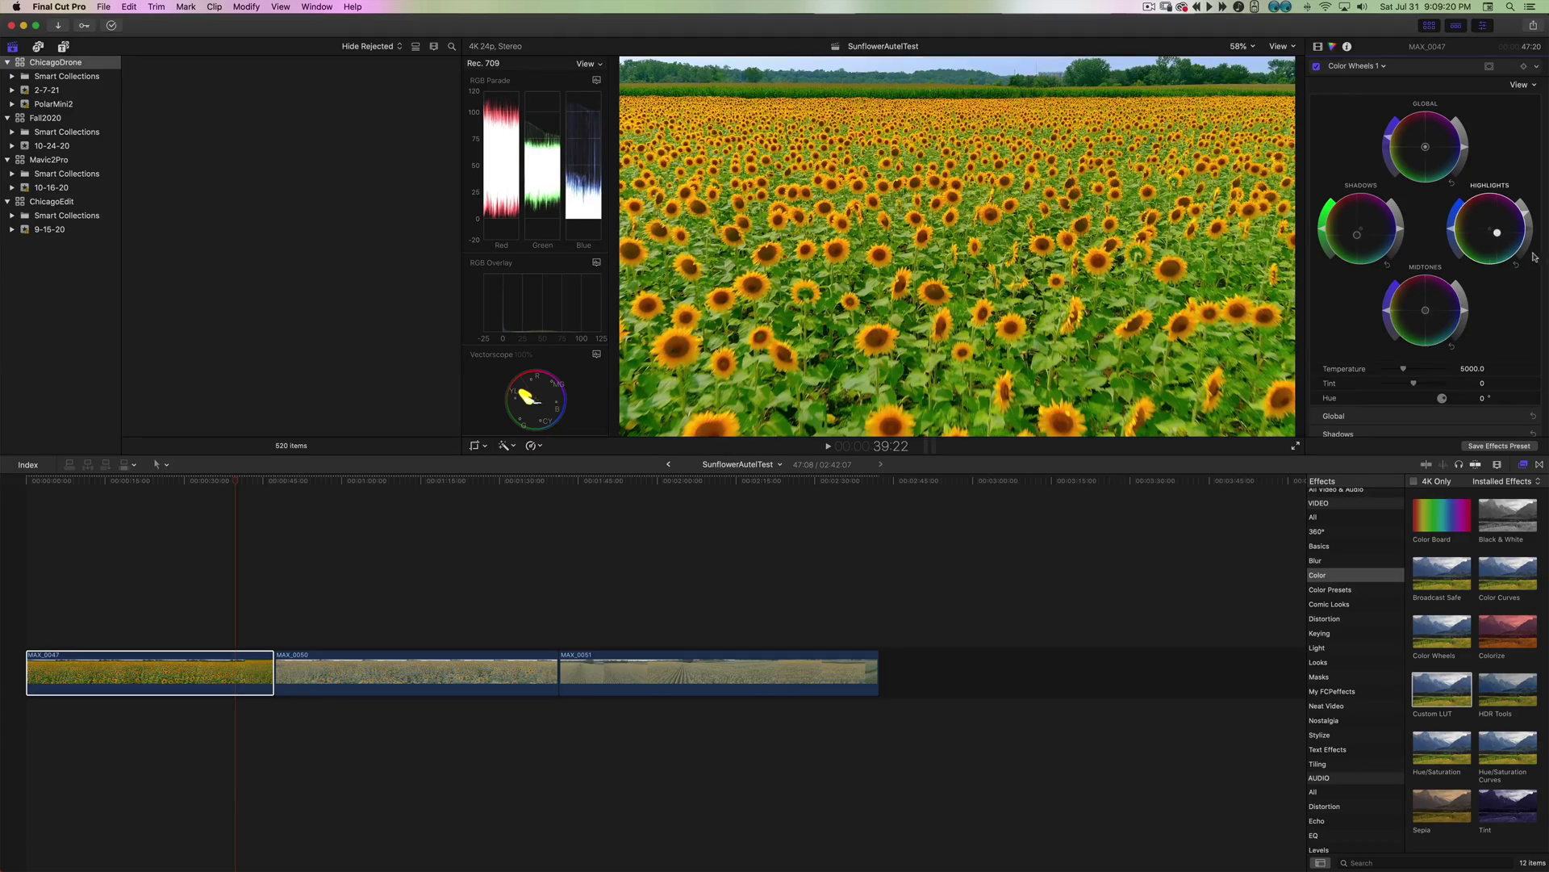
click(1296, 449)
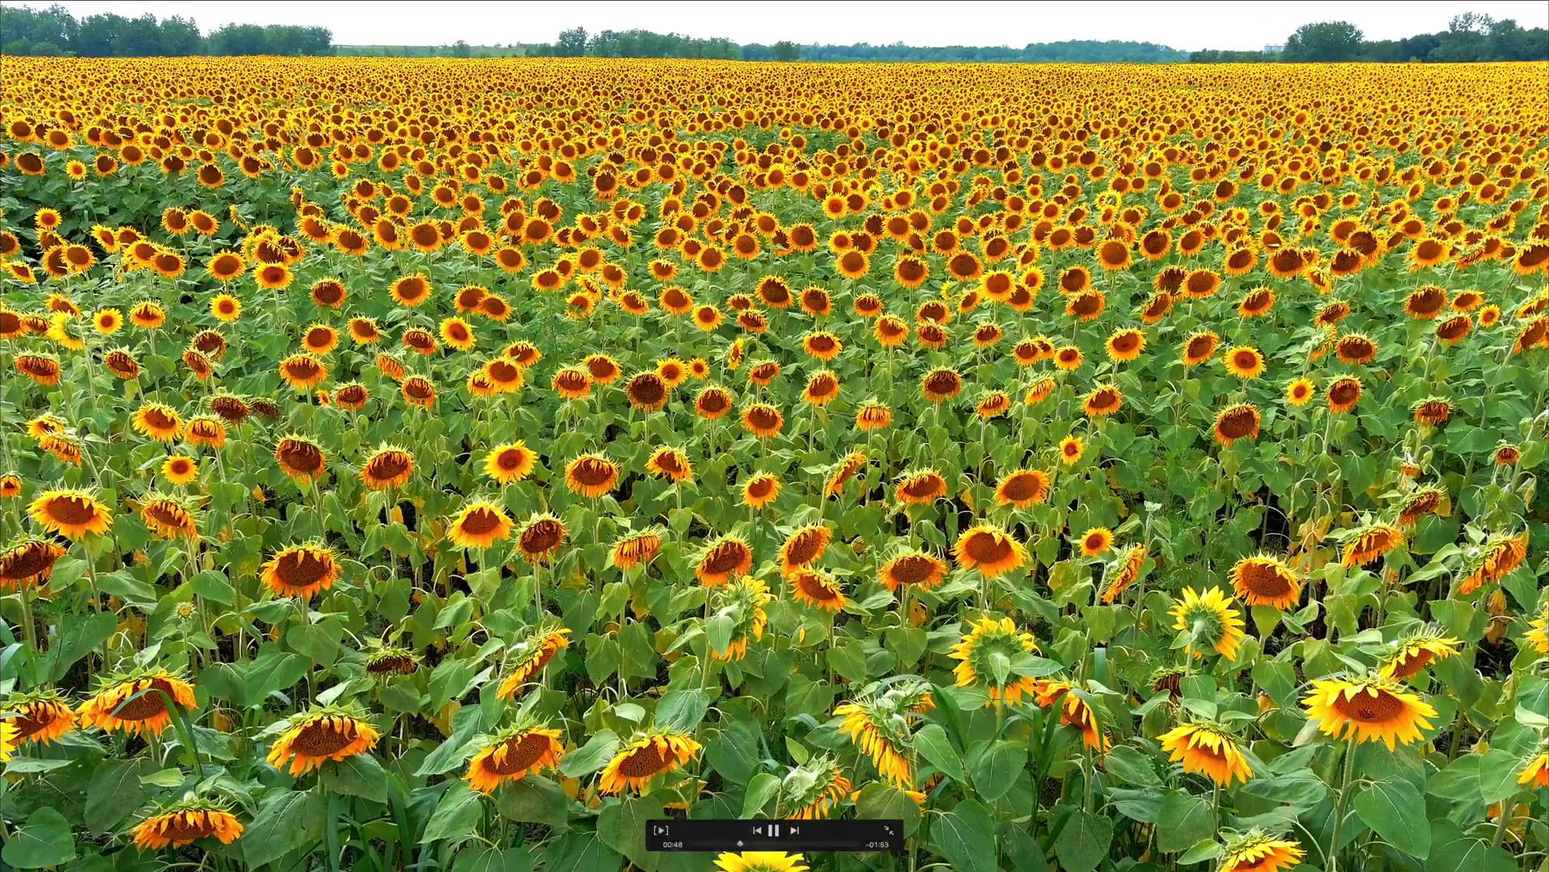
key(Escape)
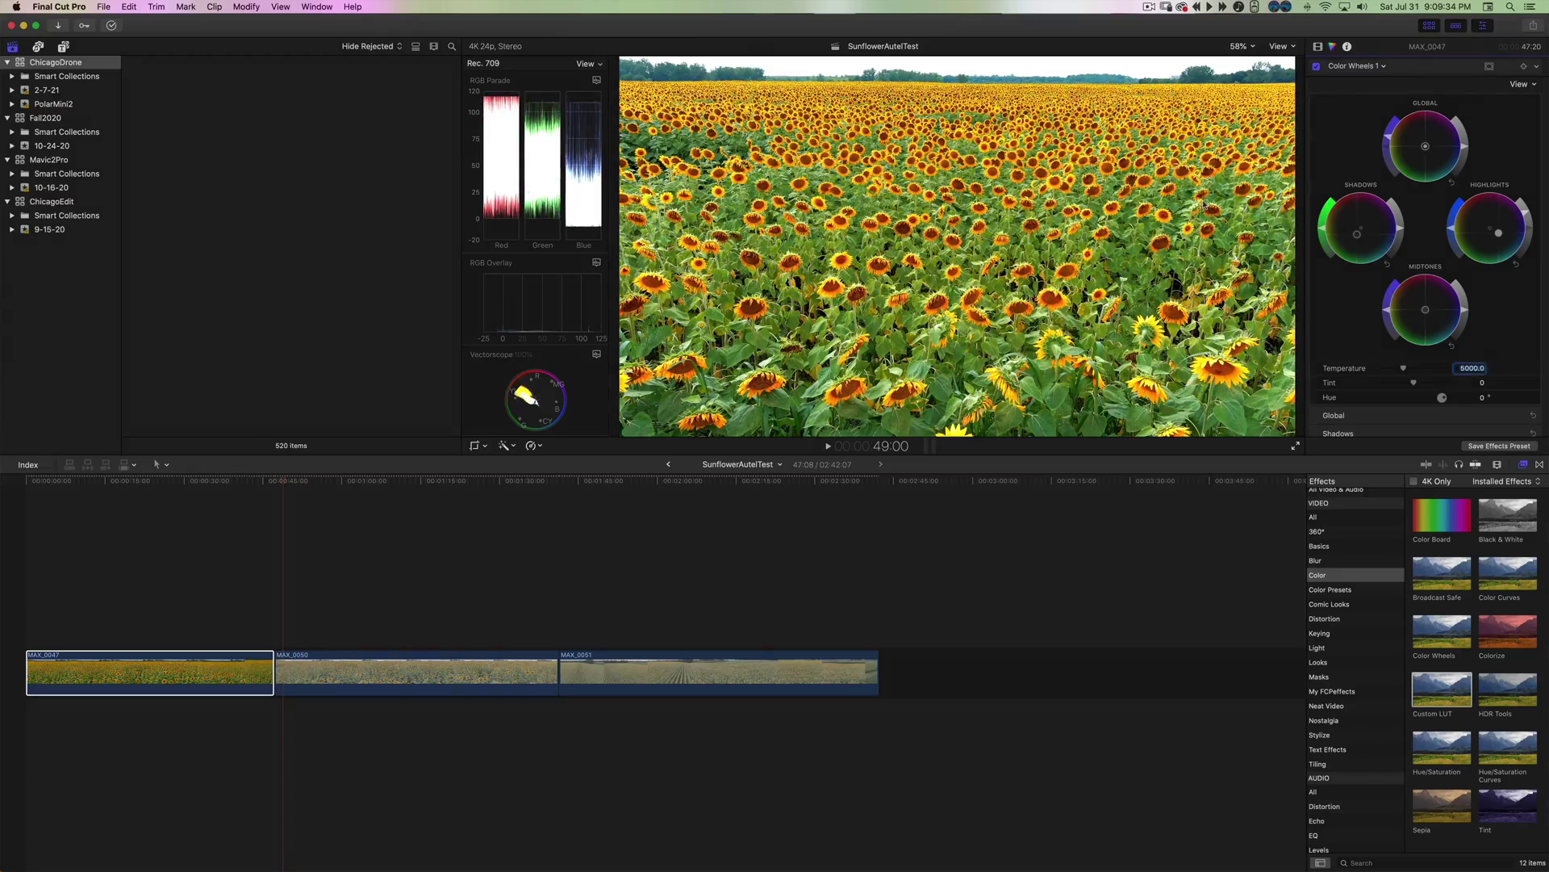